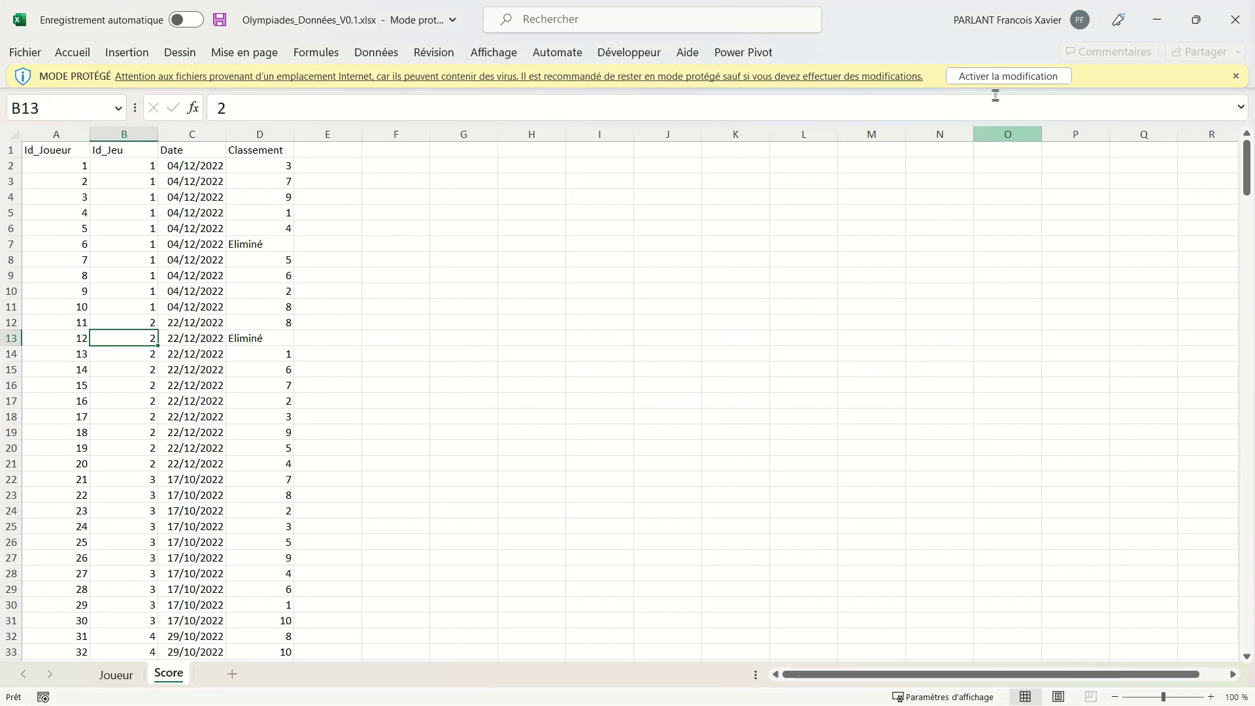
- Enable editing of the workbook and import Olympiades_Listing_equipe-V0.1.csv into Power Query, using its first row as headers
left_click(1003, 77)
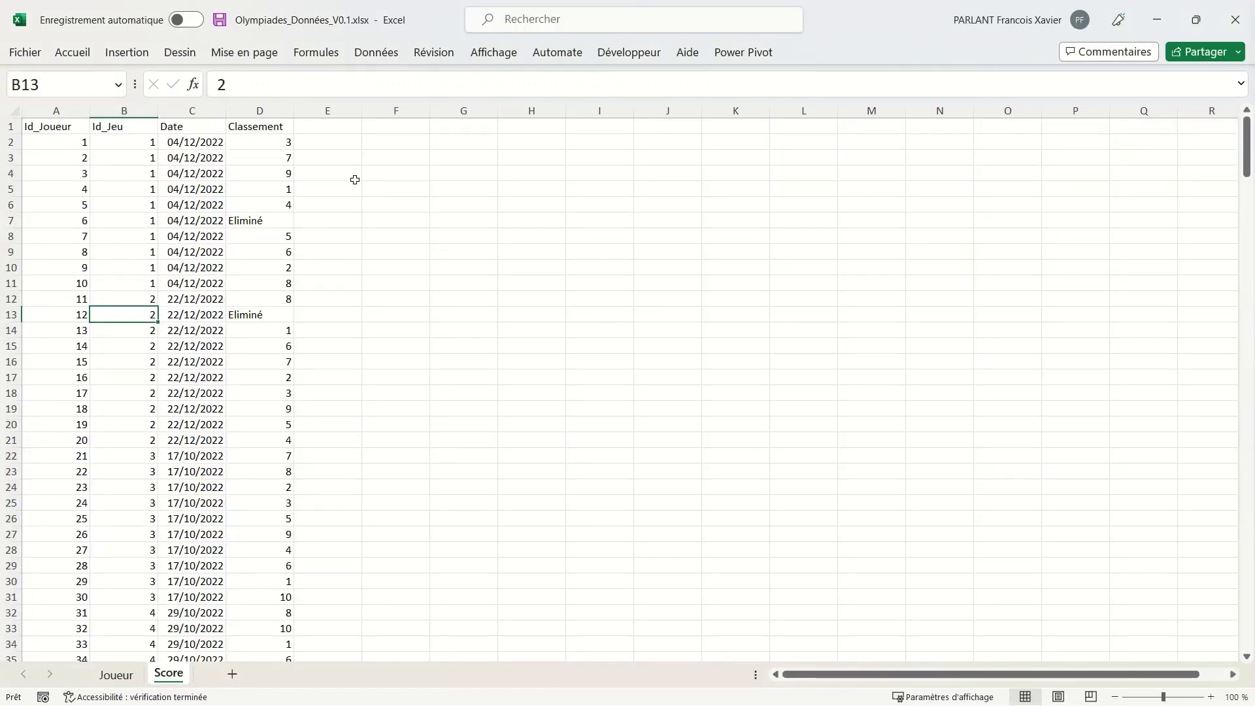
left_click(382, 53)
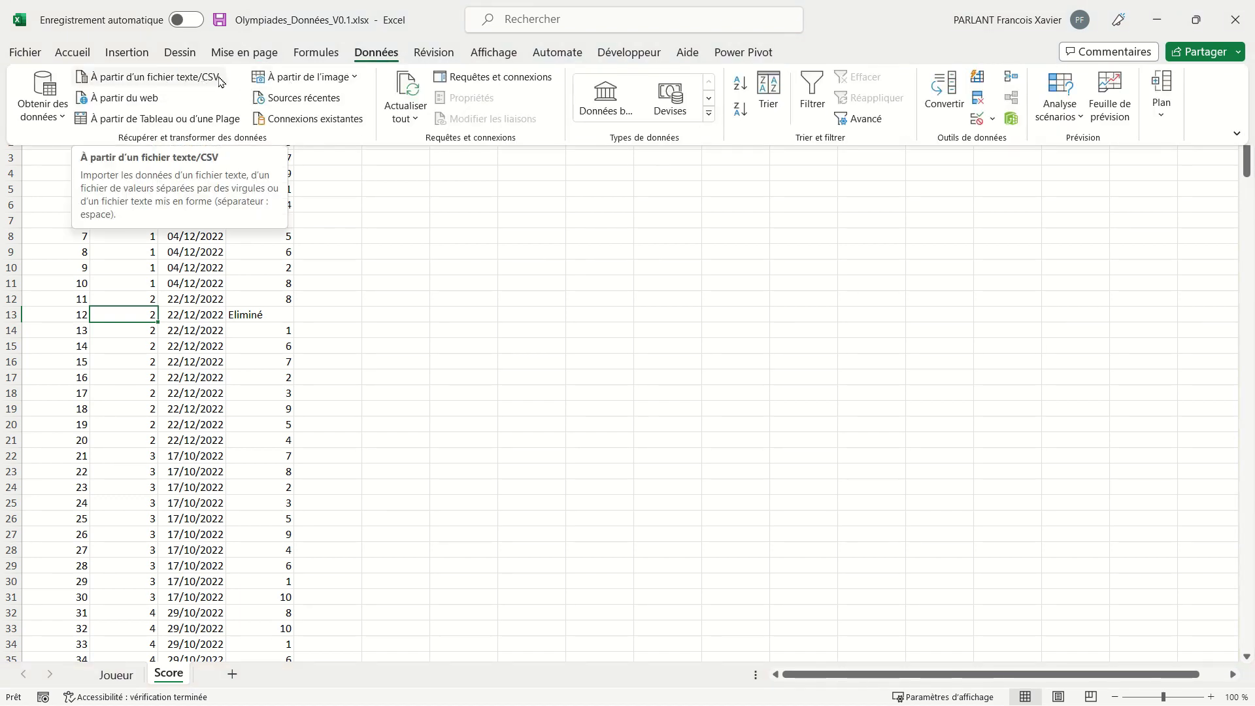
left_click(220, 82)
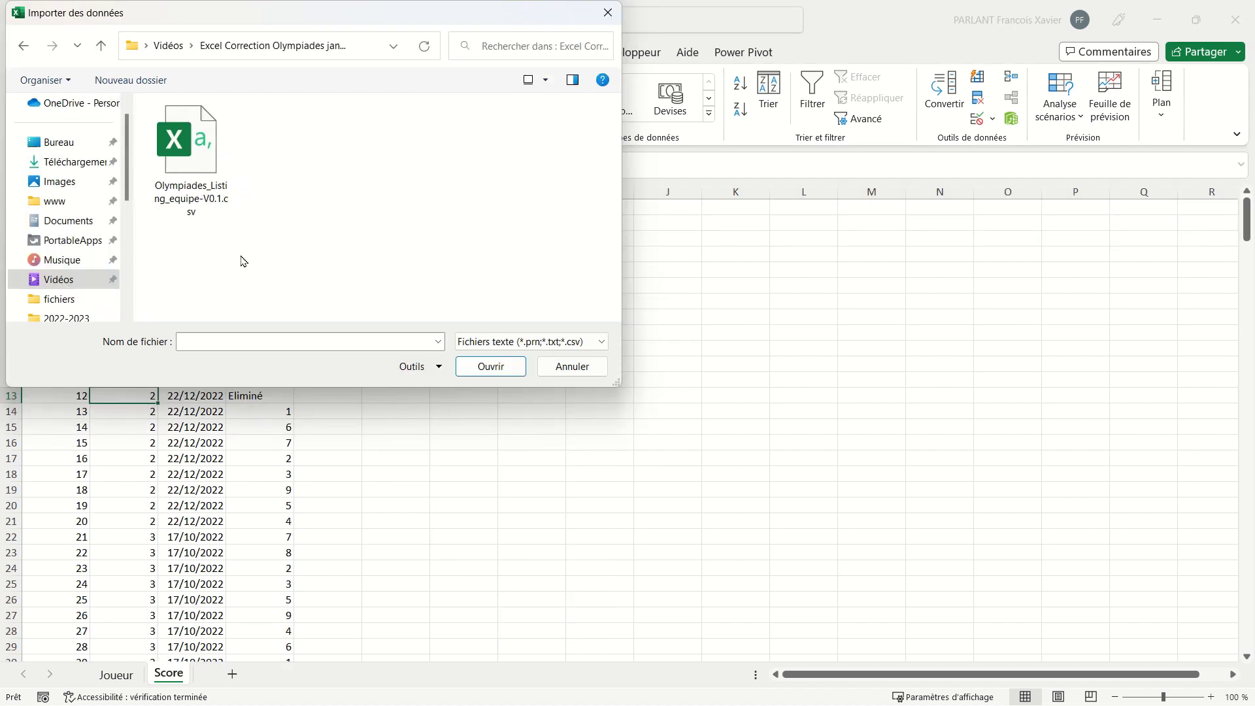
left_click(186, 172)
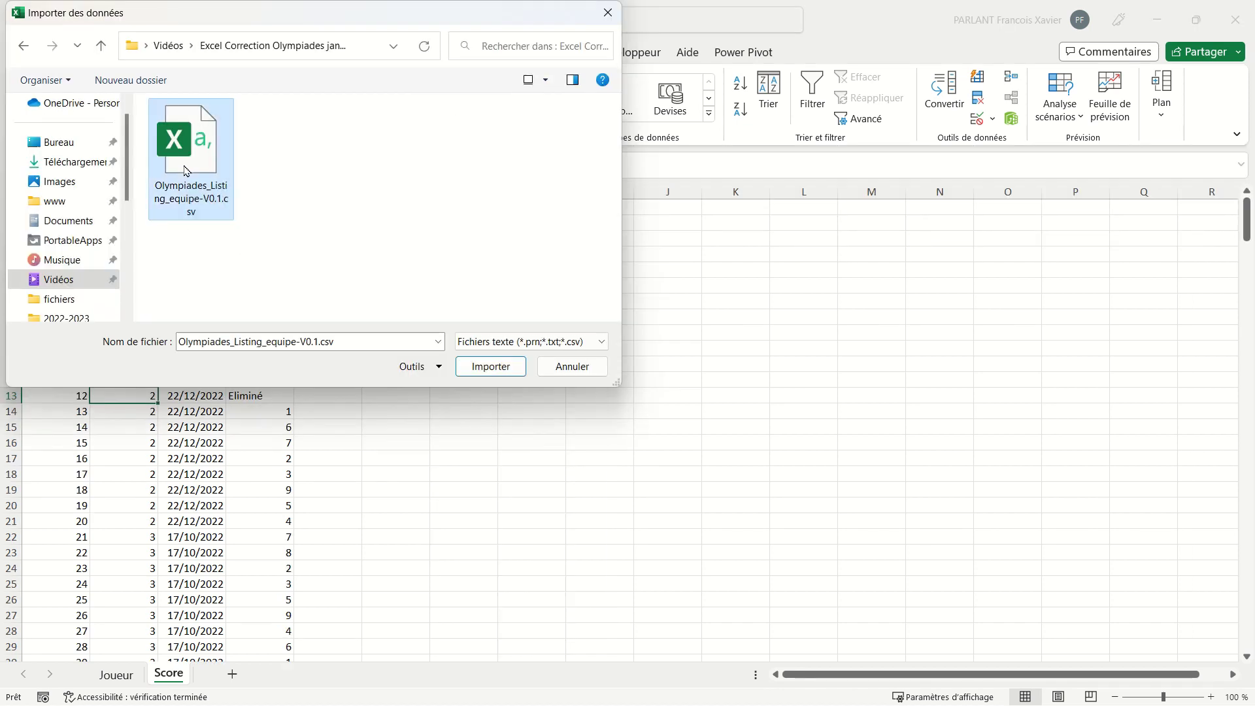
left_click(488, 366)
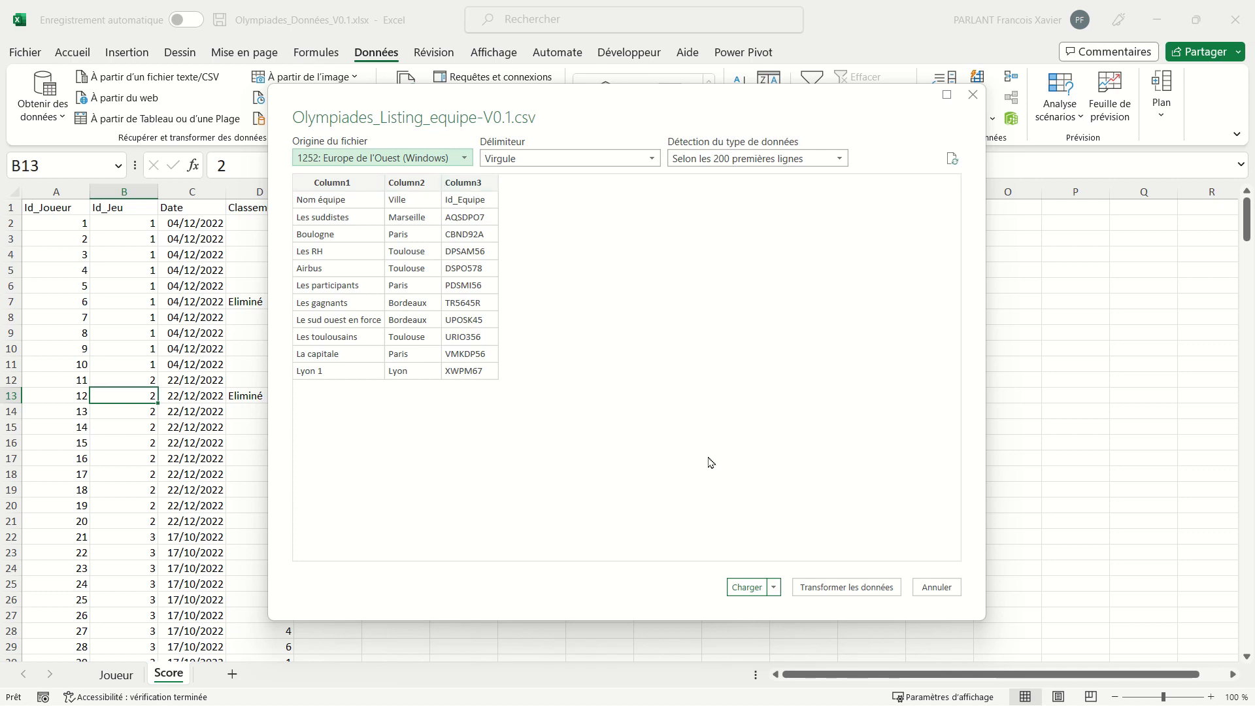
left_click(819, 590)
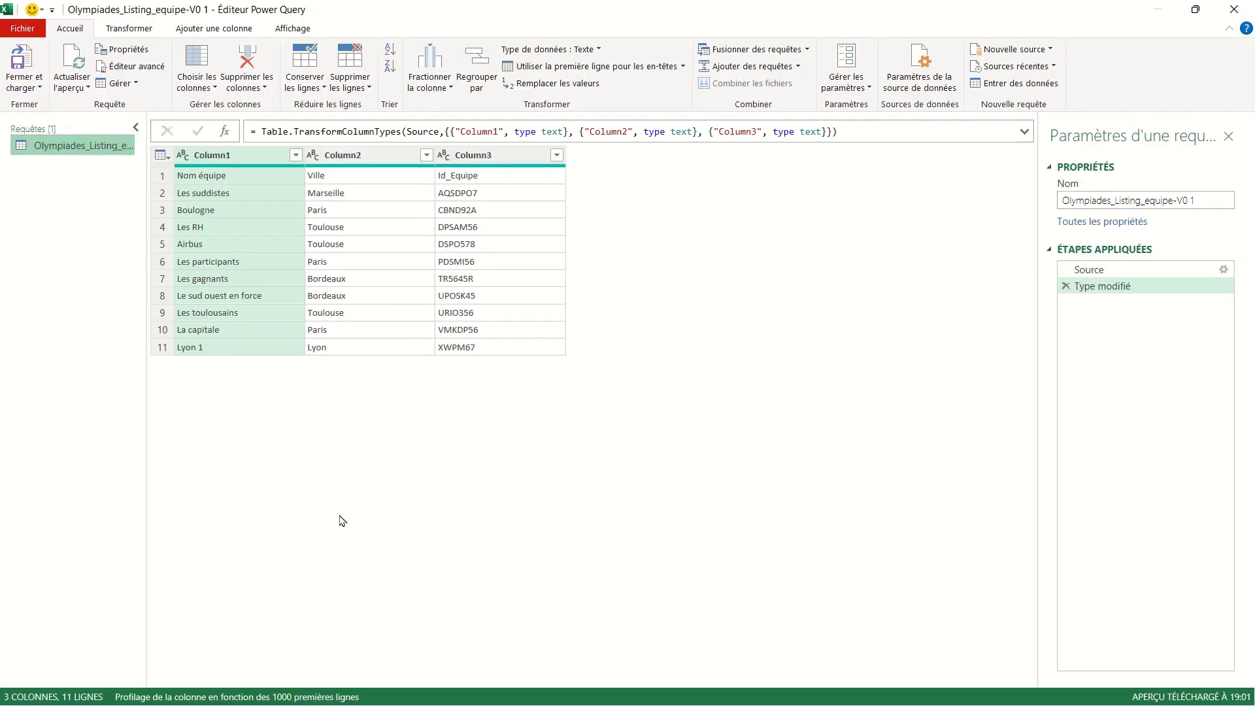
left_click(580, 68)
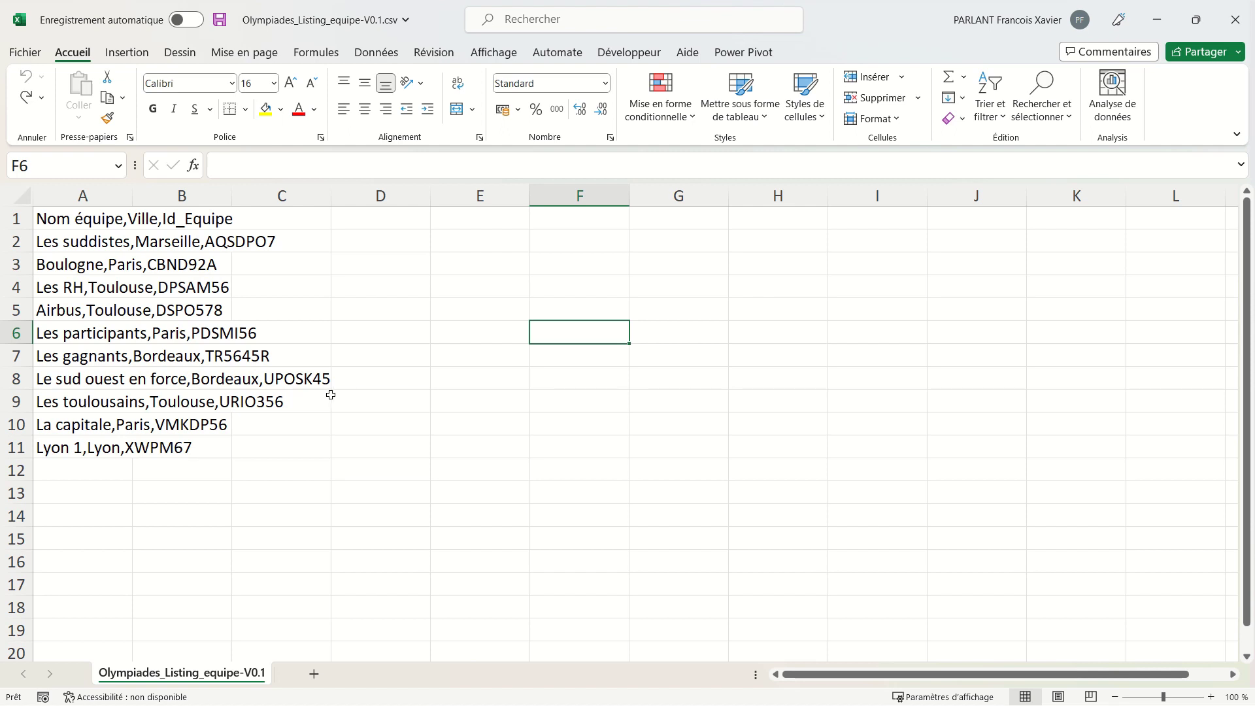
- In the Olympiades_Listing_equipe-V0.1 CSV file, split the text in A1:A11 into columns using the comma delimiter and Standard format
left_click_drag(98, 217, 98, 450)
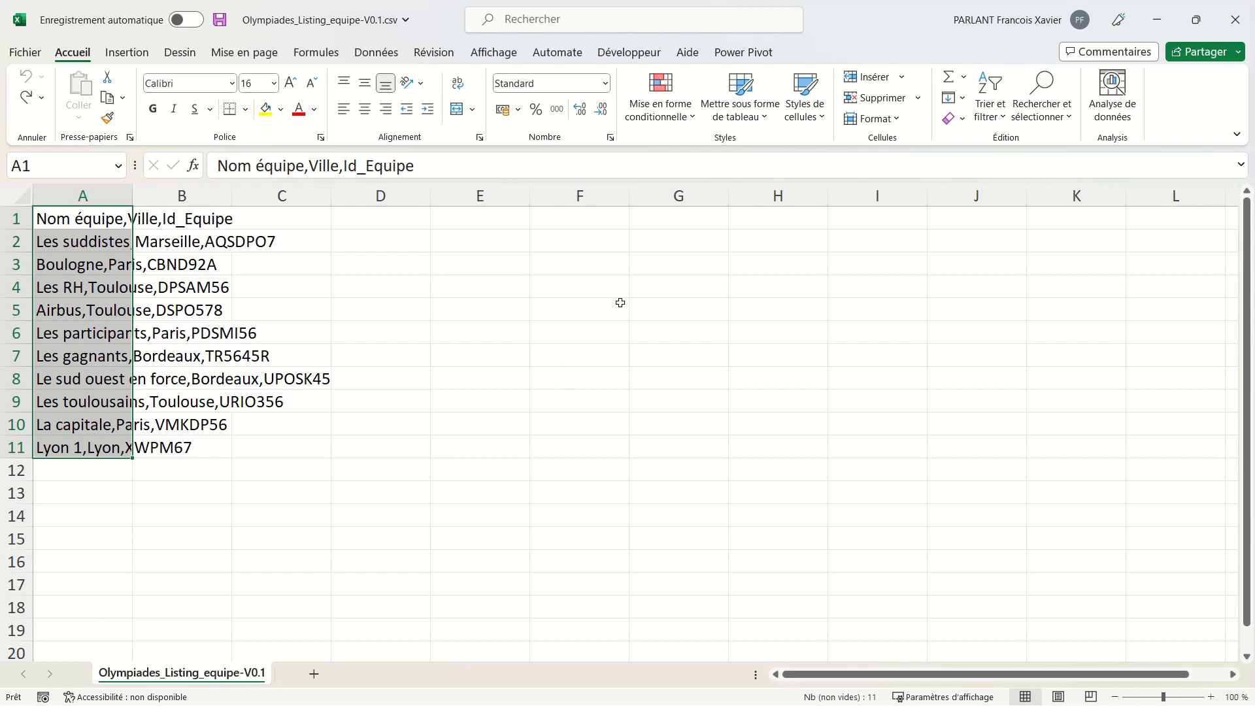
left_click(400, 52)
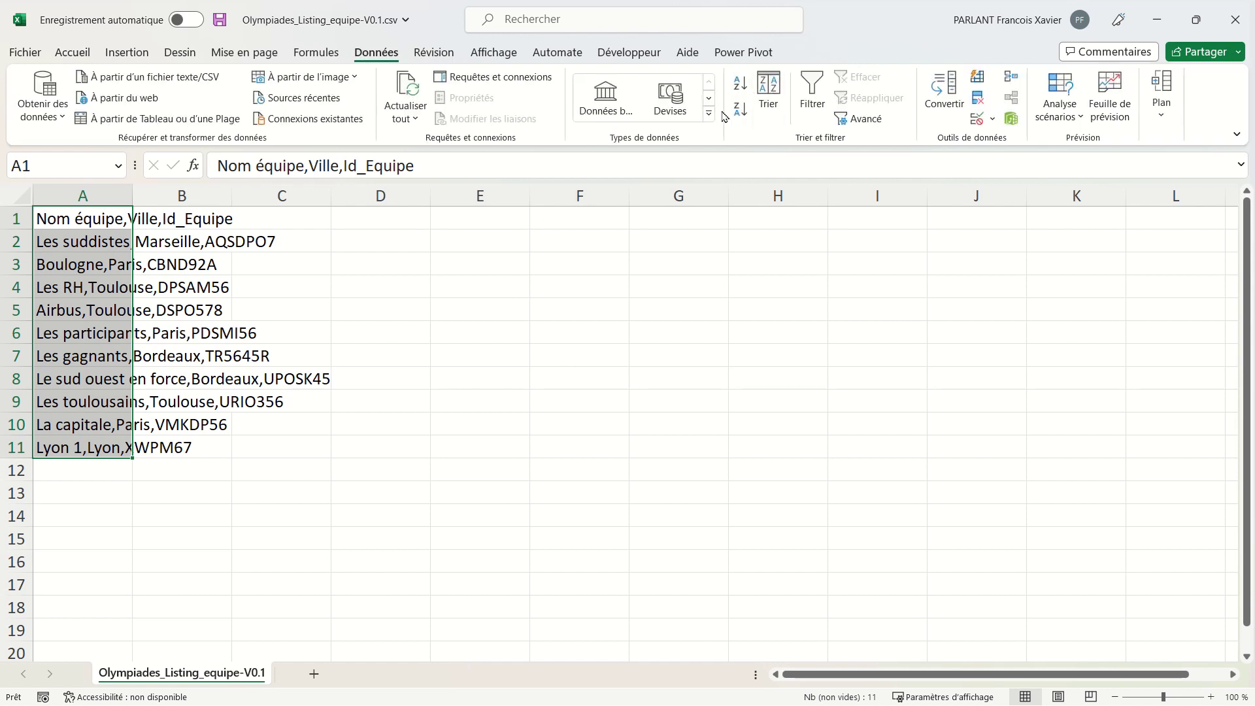
left_click(943, 107)
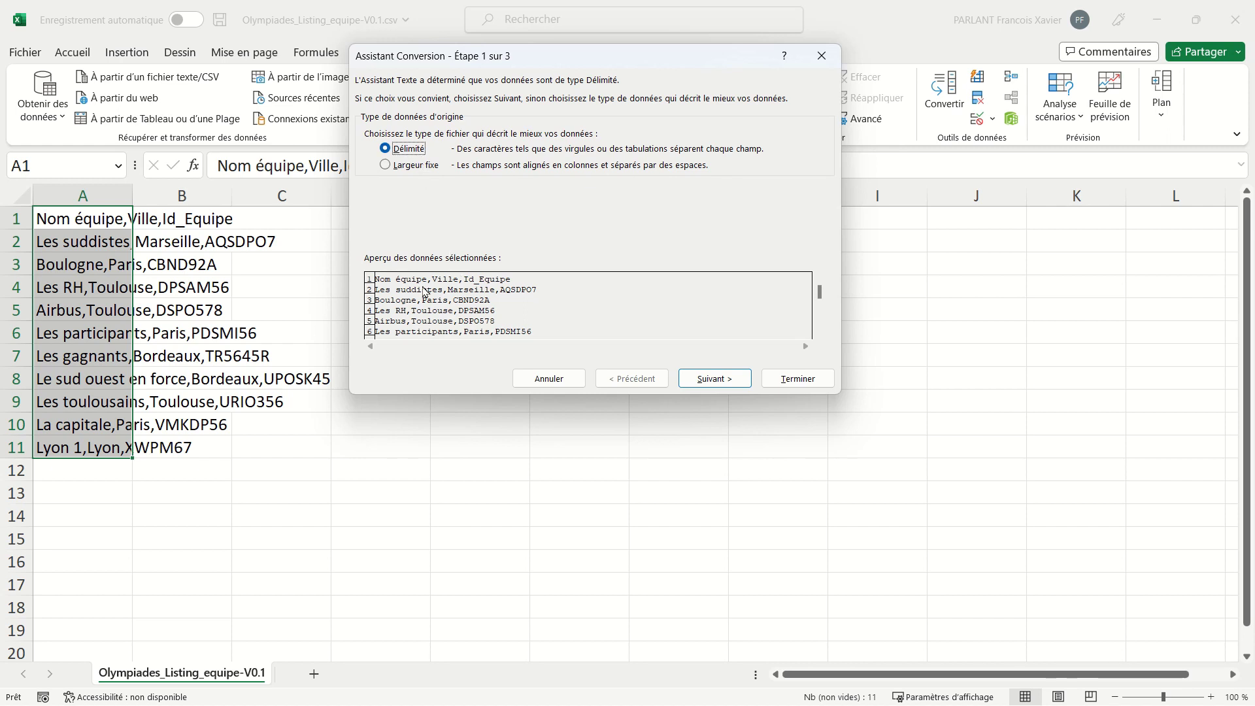
left_click(714, 379)
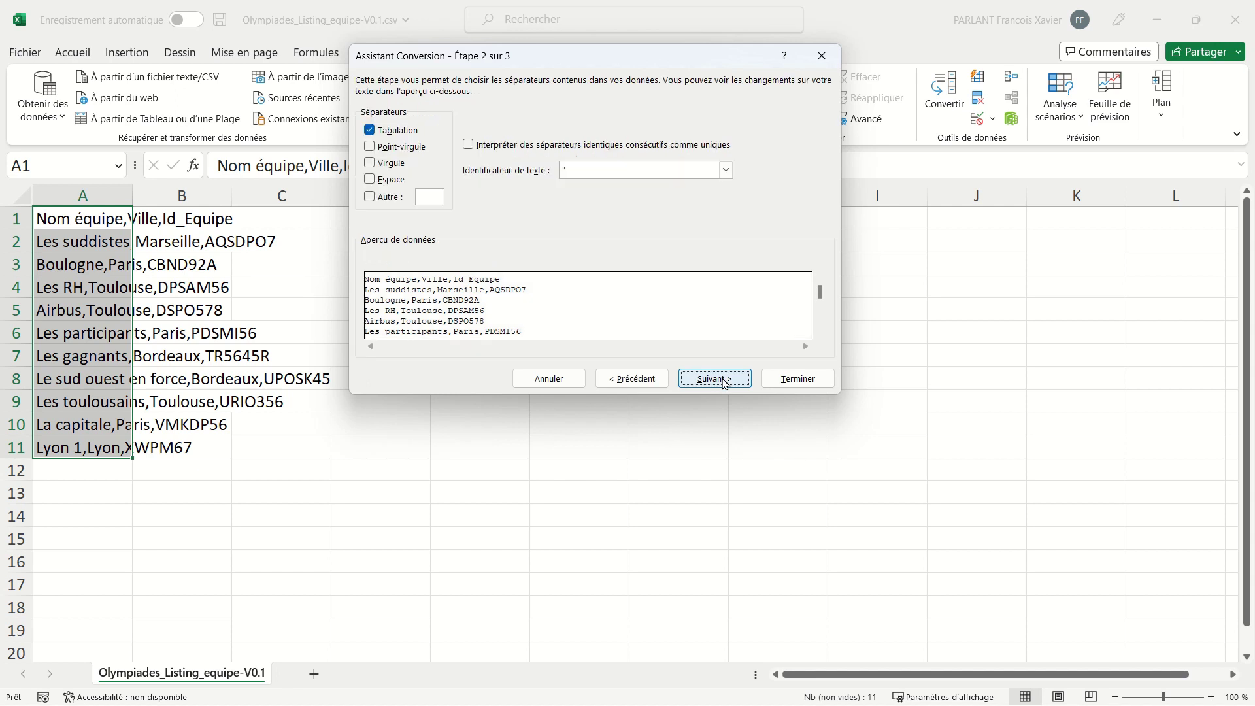
left_click(385, 164)
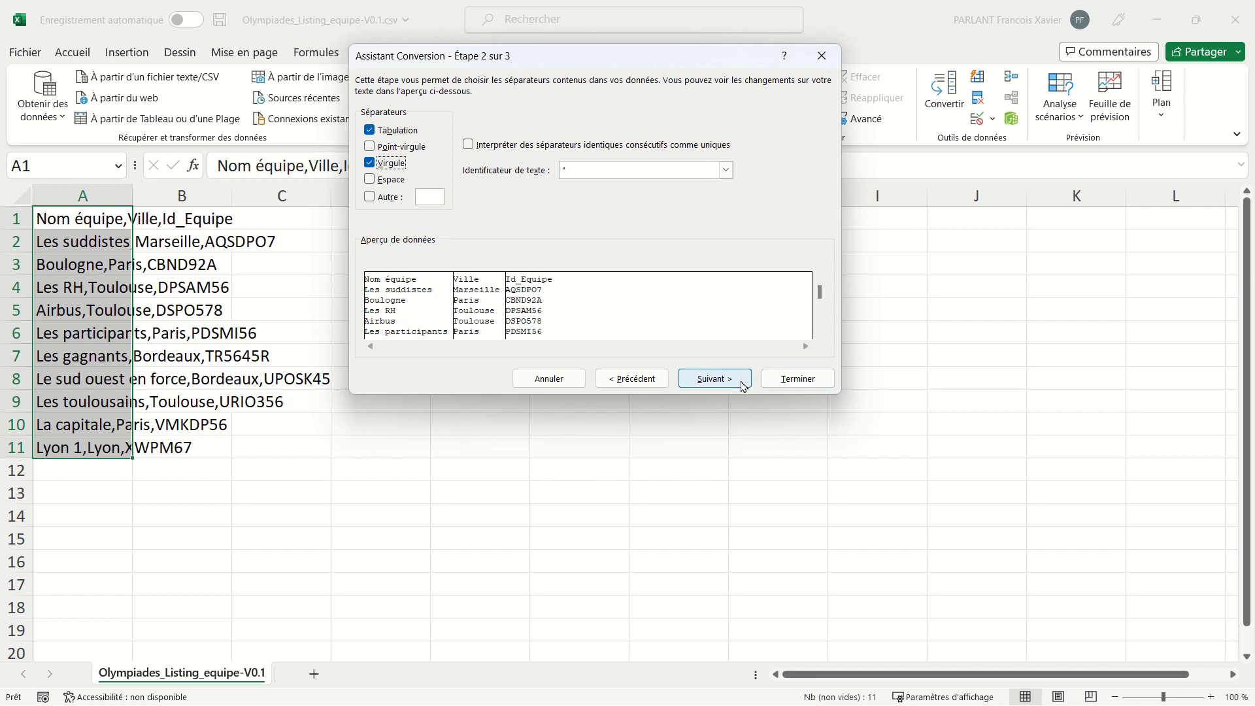
left_click(714, 379)
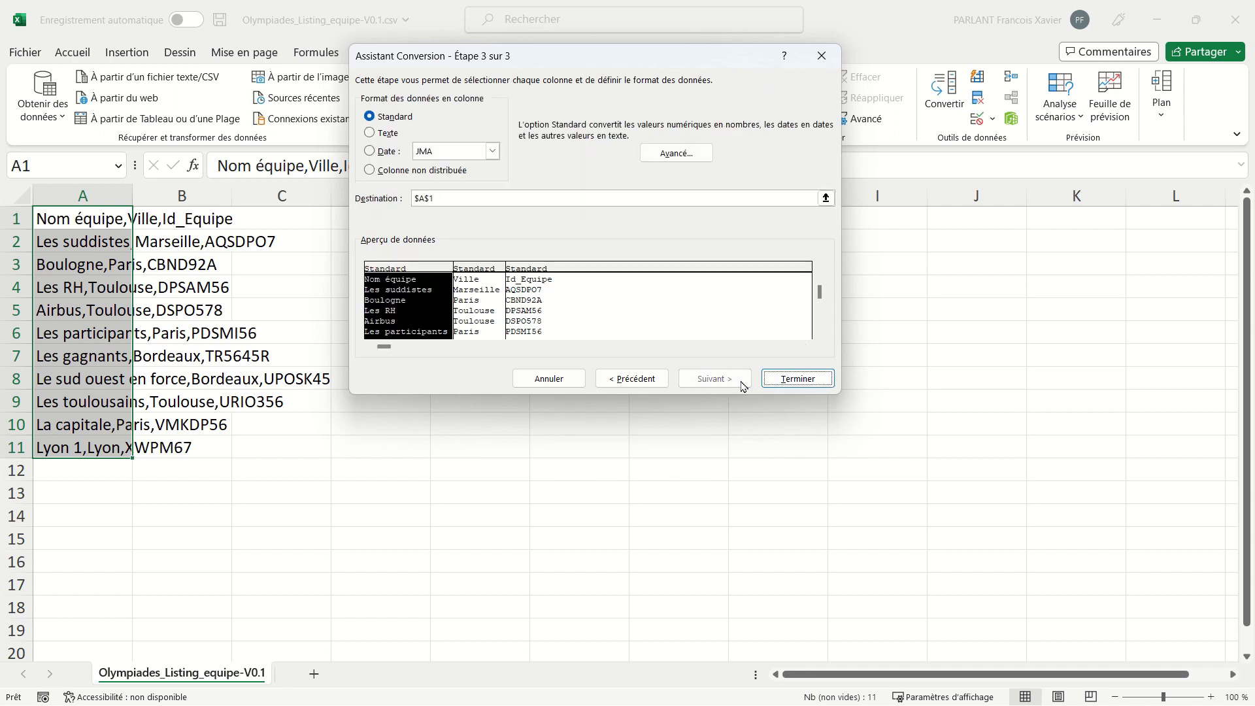
left_click(795, 386)
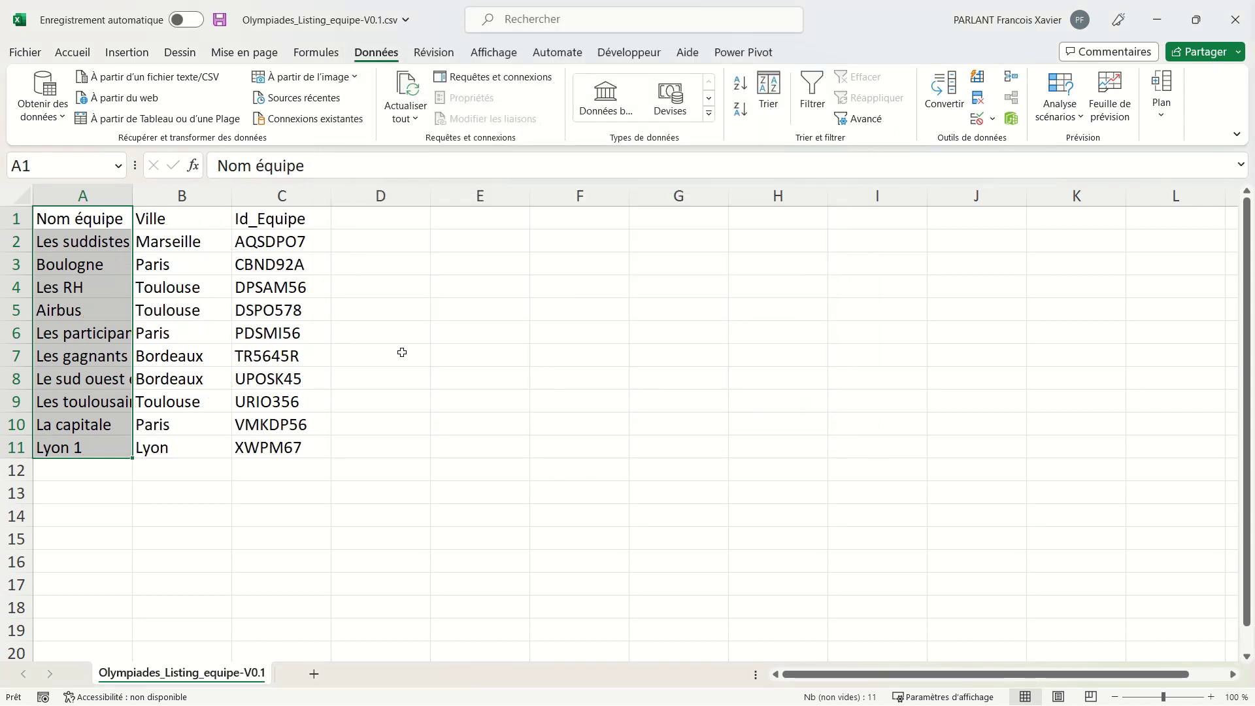
- Copy the split team data in A1:C11 into the Equipes sheet of Olympiades_Données_V0.1.xlsx
left_click_drag(296, 447, 56, 222)
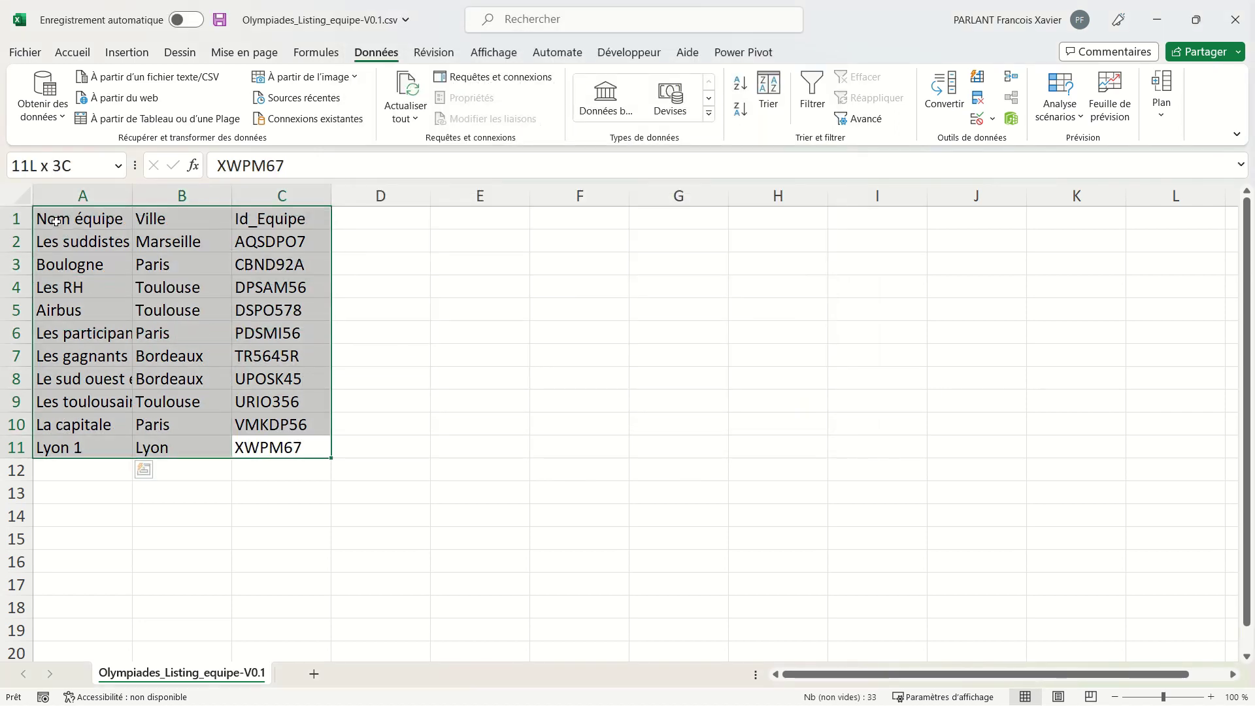
key("ctrl+c")
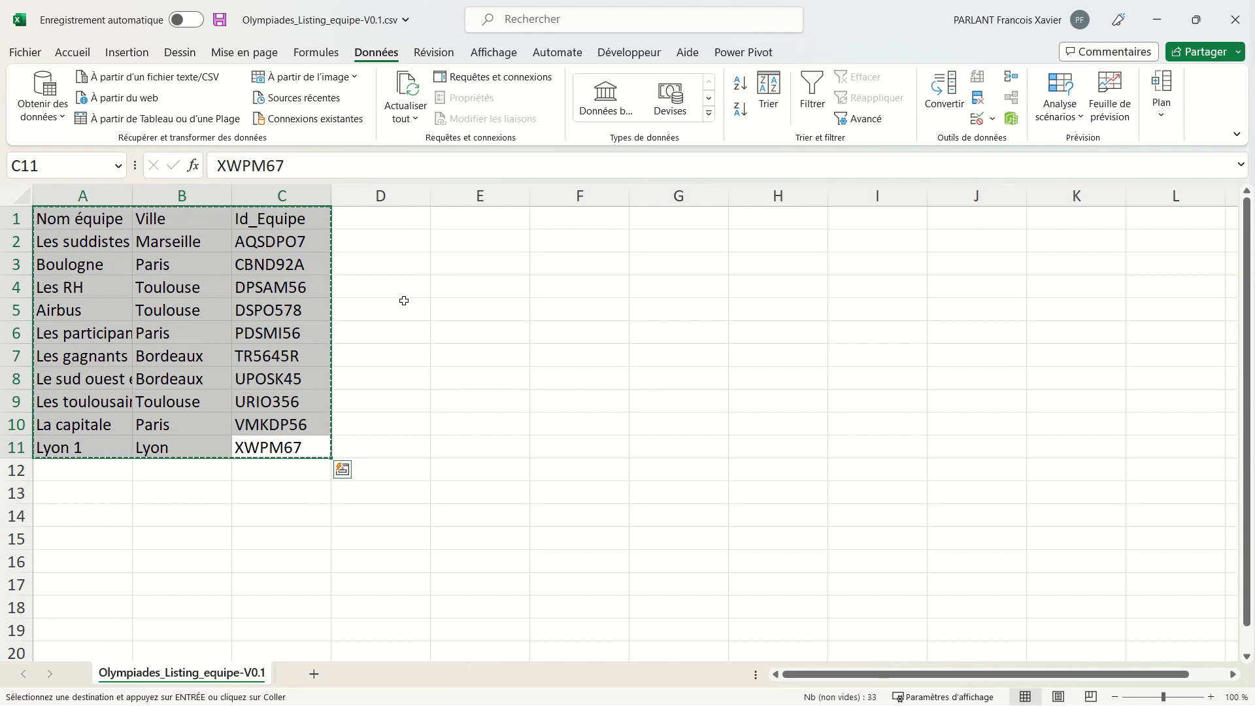
key("alt+Tab")
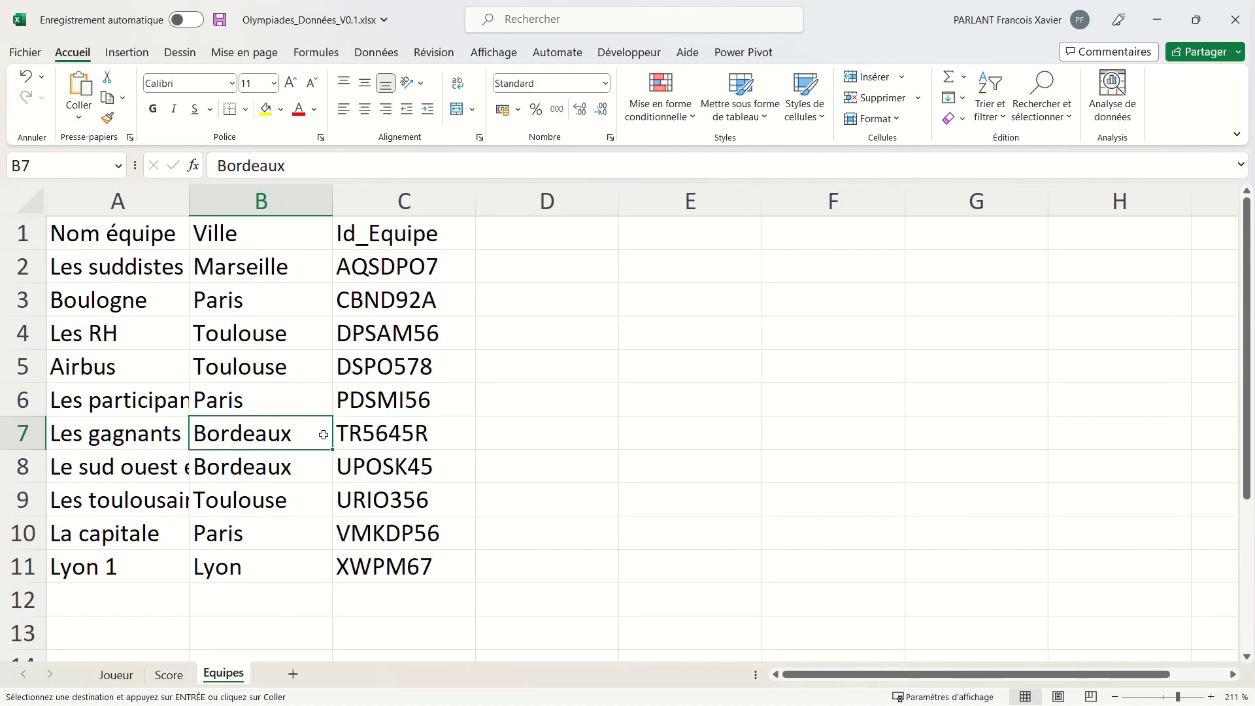
- Convert A1:C11 on the Equipes sheet into a table with headers and name it équipes
key("ctrl+l")
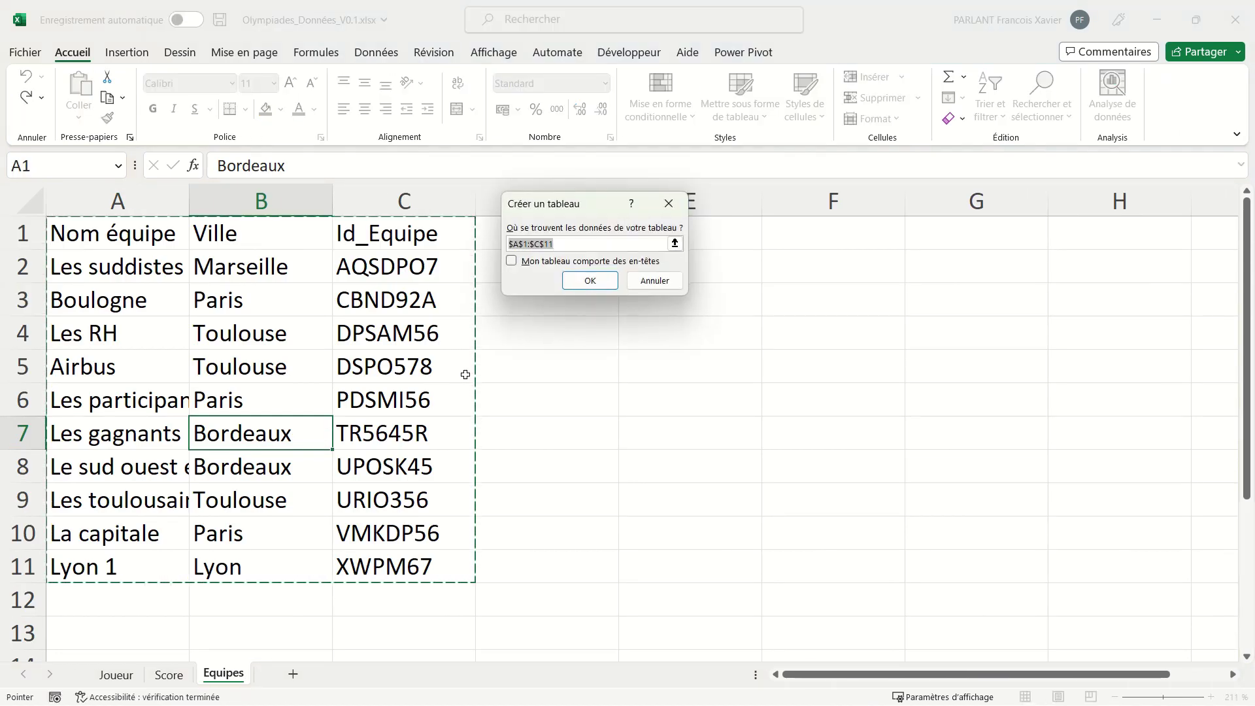
key("alt+m")
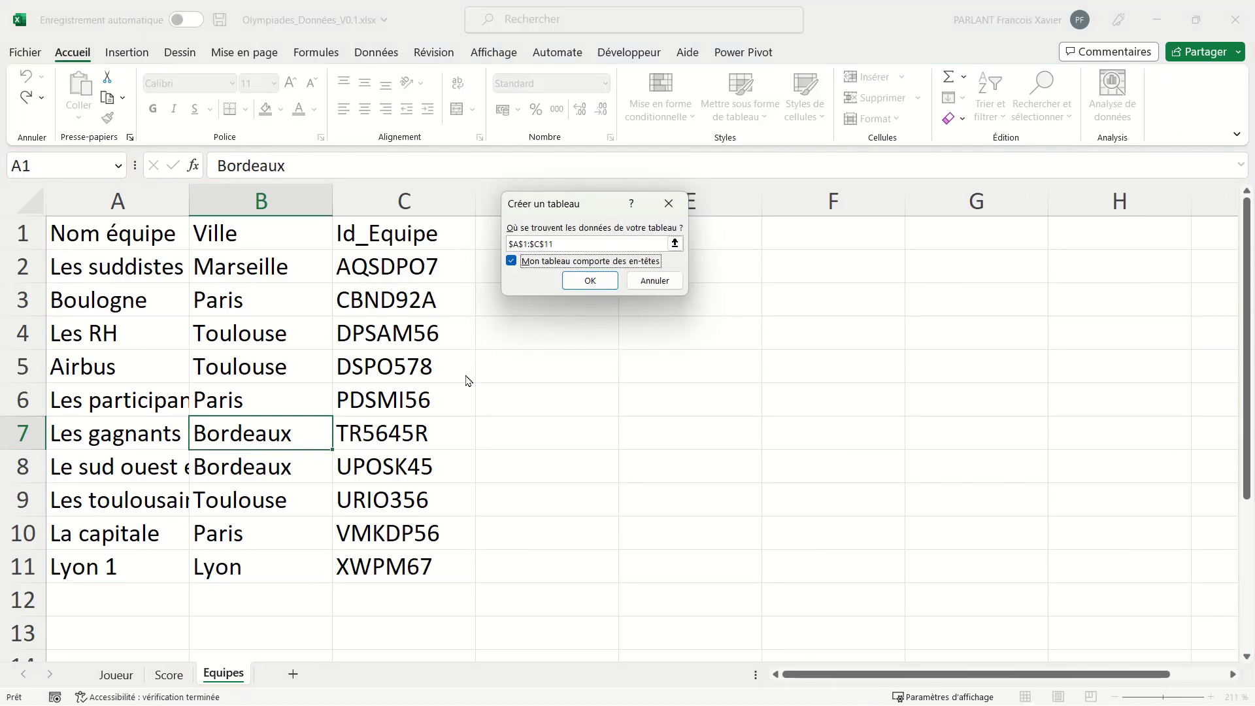
left_click(589, 281)
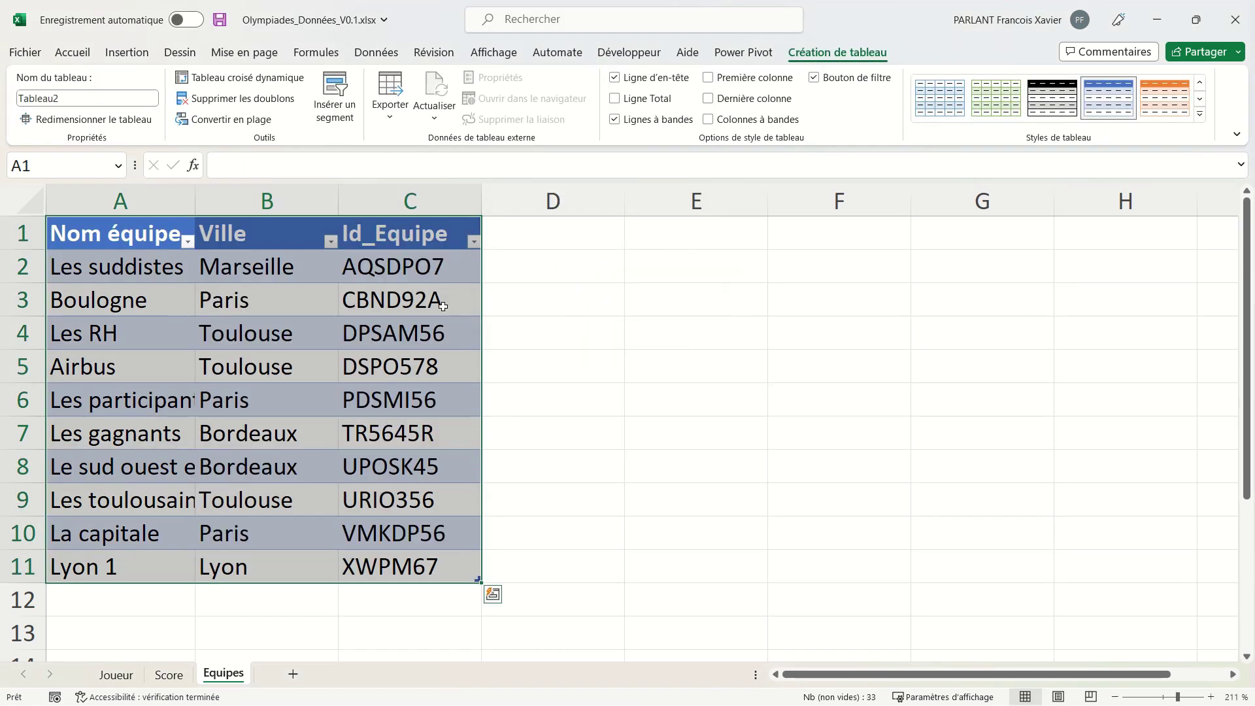
left_click(104, 98)
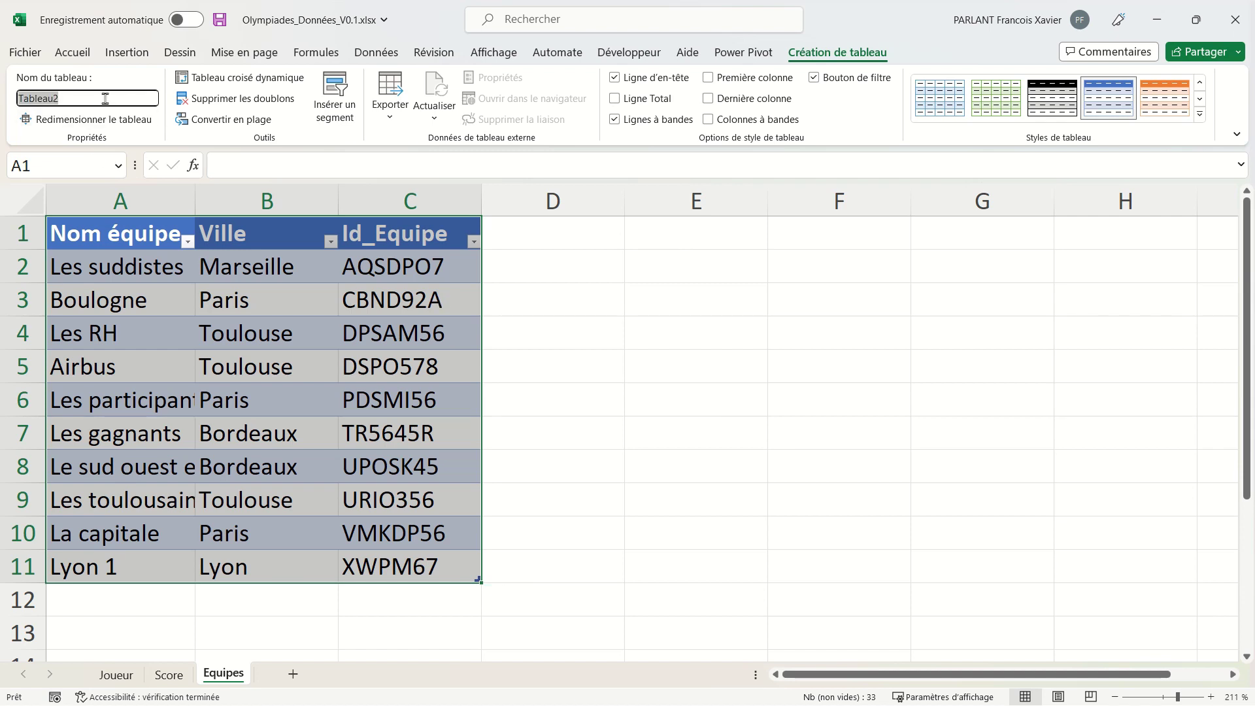
type("équipes")
key("Return")
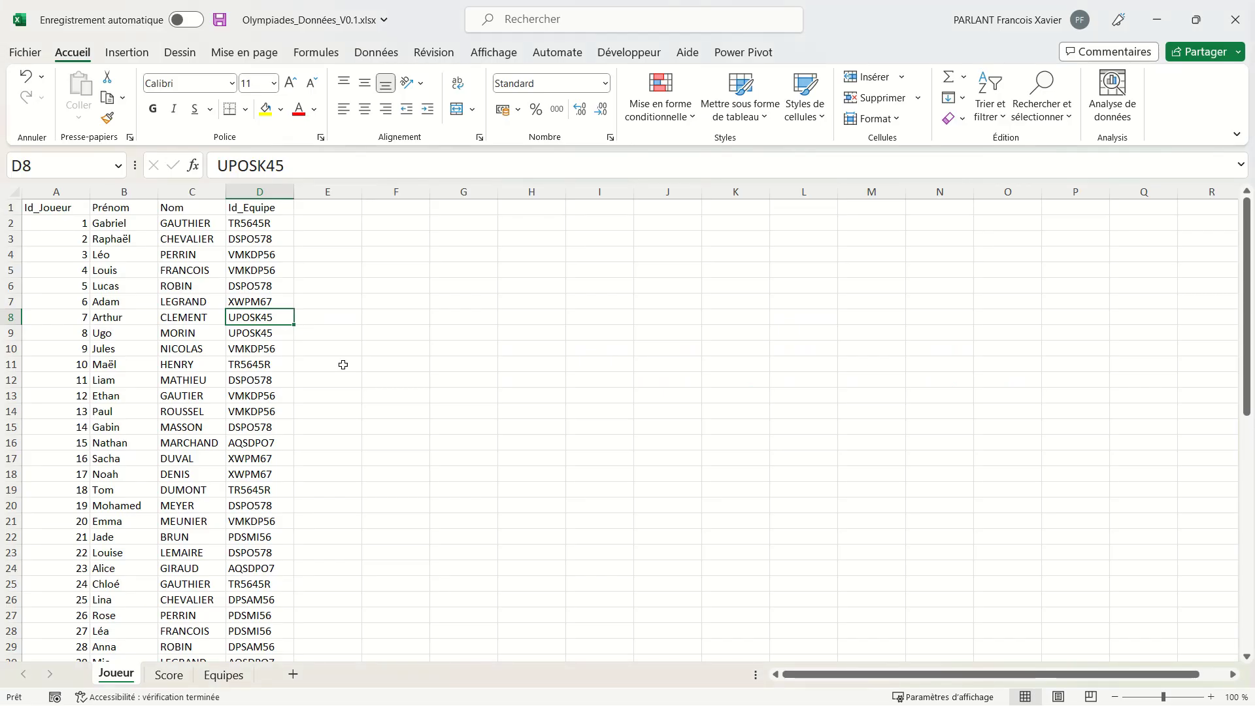
- Convert the player data A1:D61 on the Joueur sheet into a table with headers and name it joueurs
key("ctrl+t")
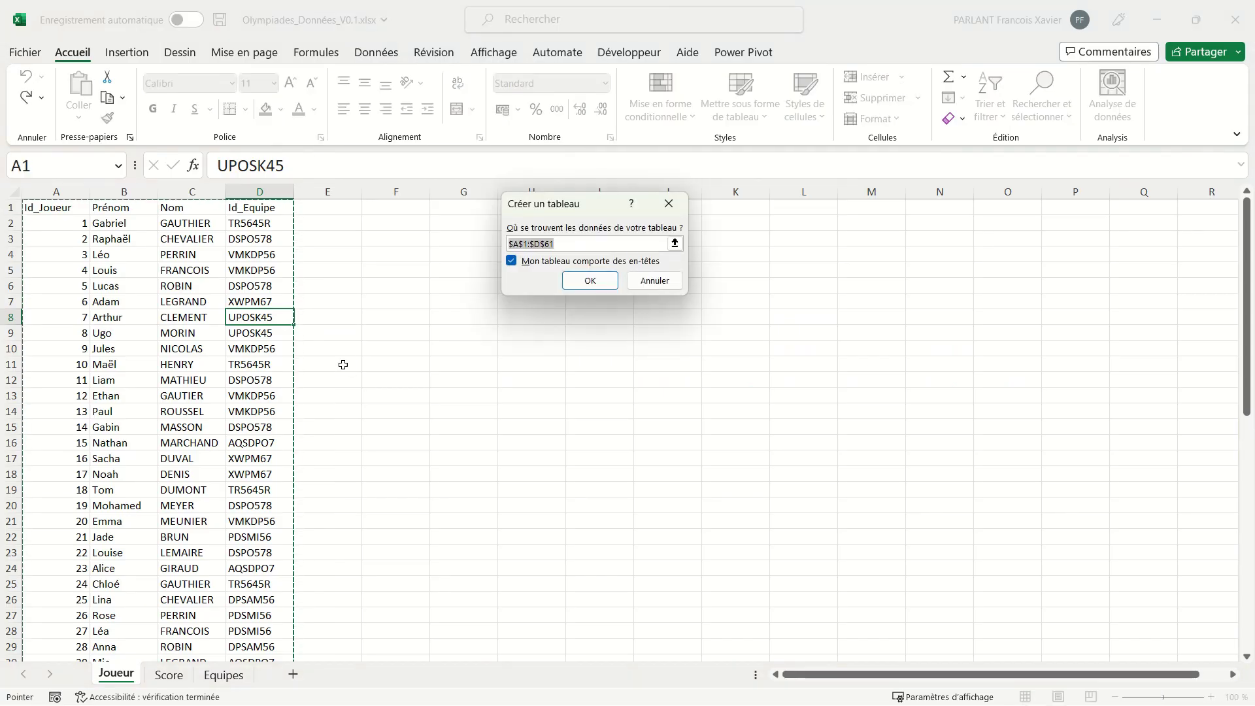
key("Return")
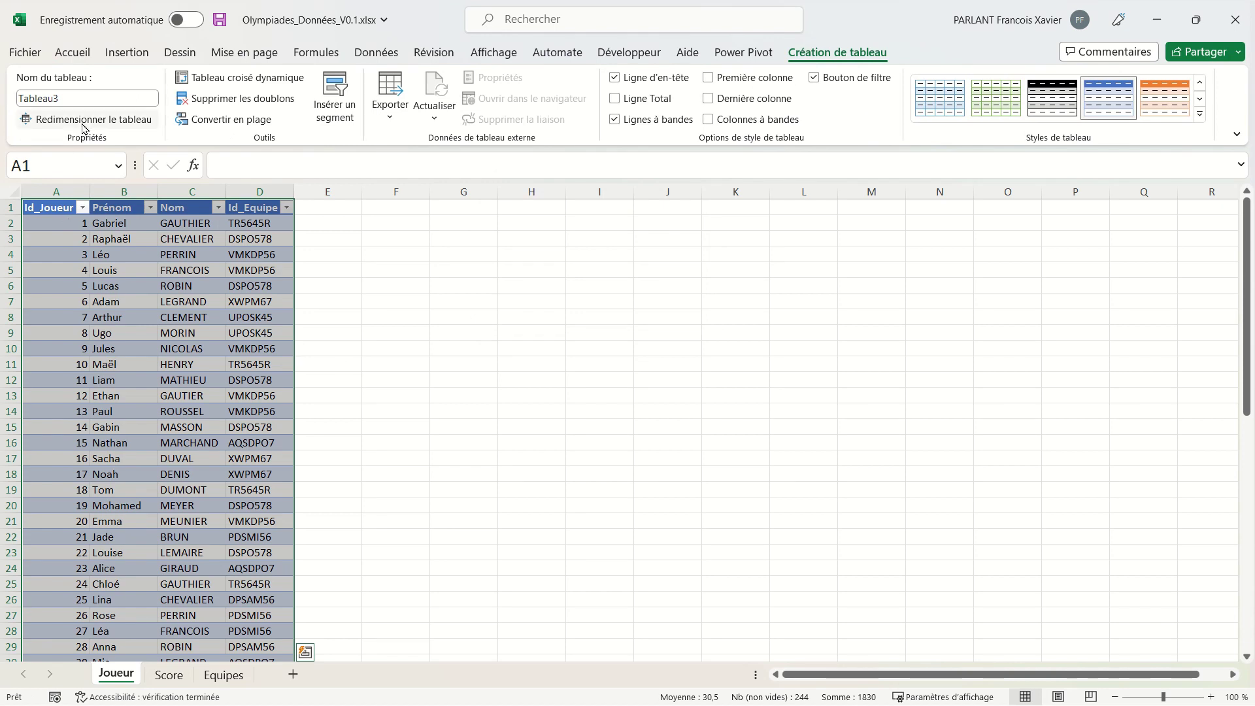
left_click(84, 93)
type("jou")
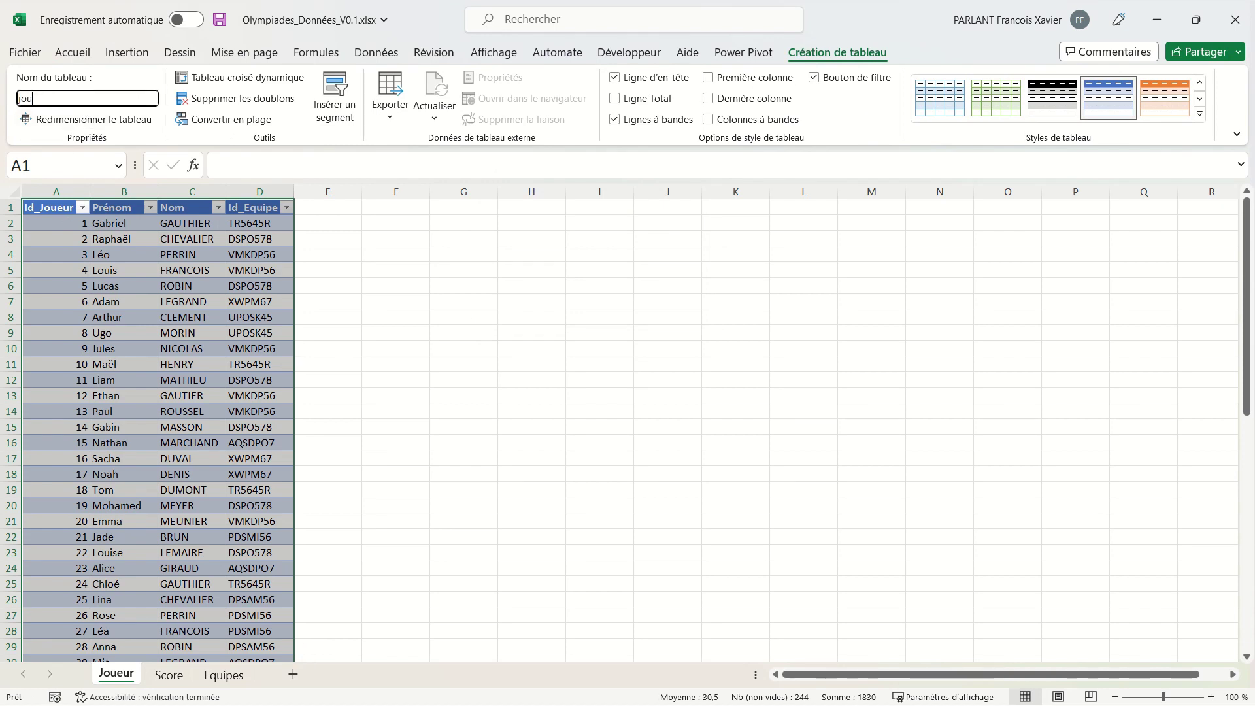
type("eurs")
key("Return")
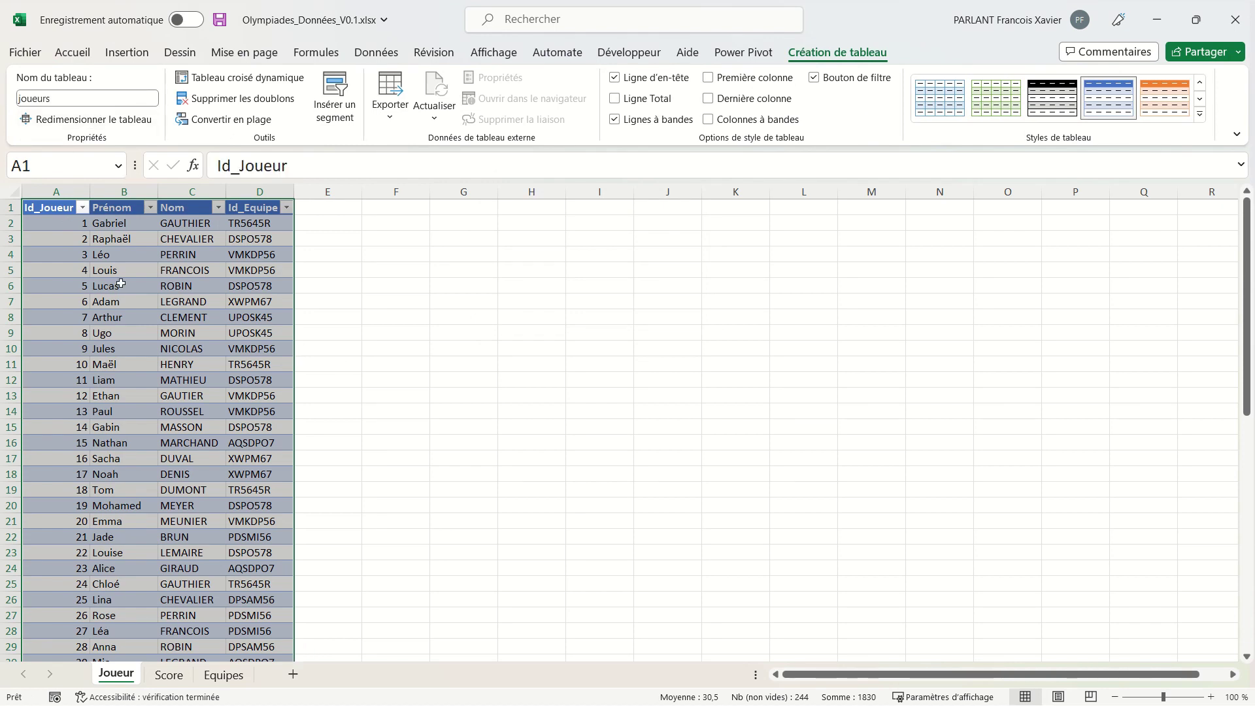
- Convert the data A1:D301 on the Score sheet into a table with headers and name it Scores
left_click(168, 675)
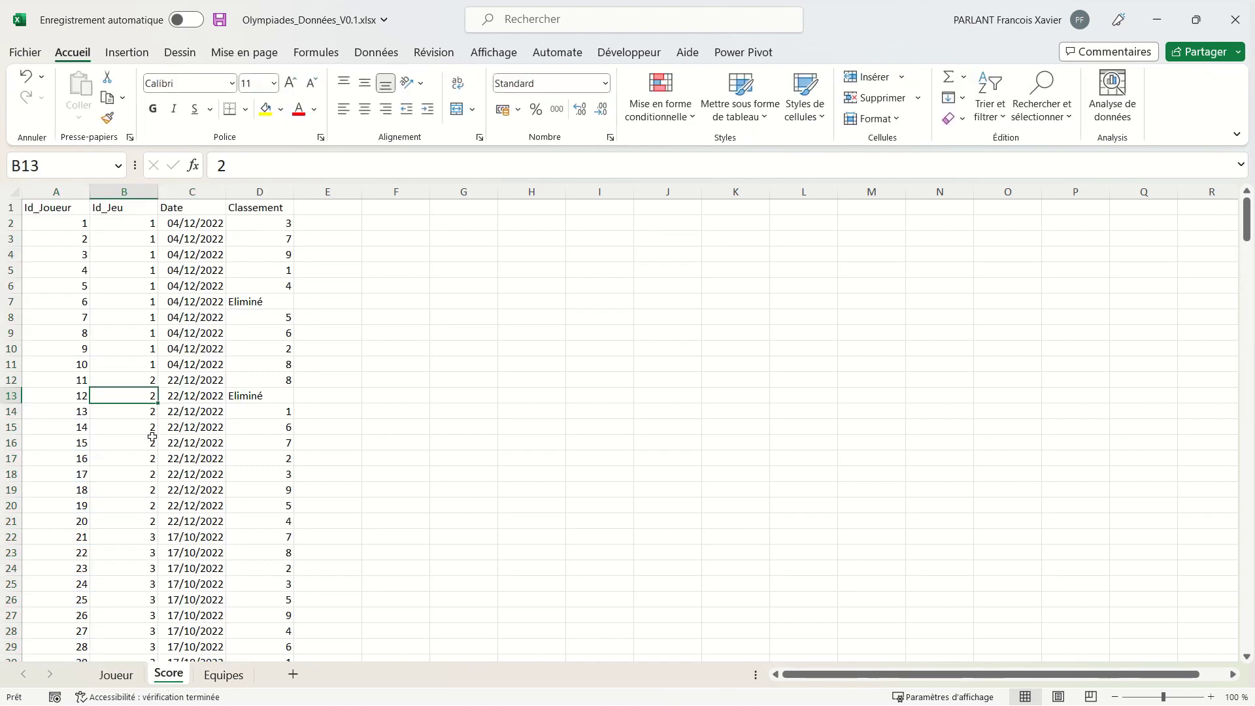
key("ctrl+t")
key("Return")
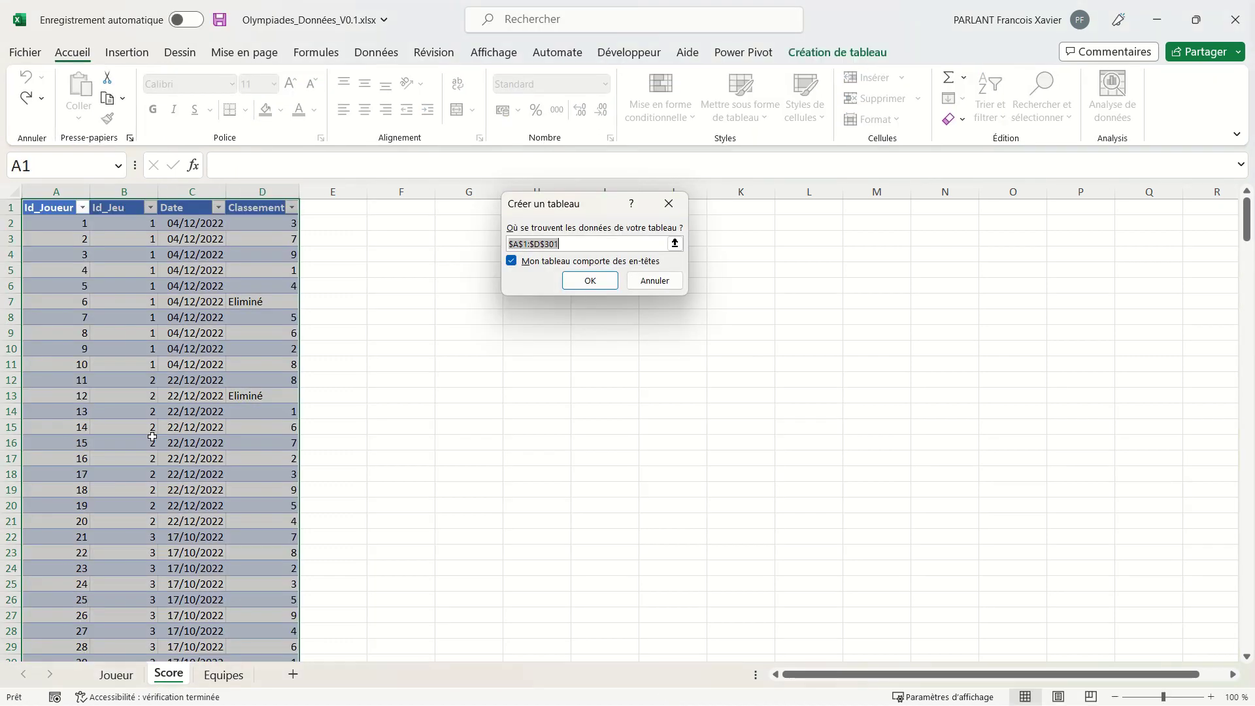
left_click(94, 100)
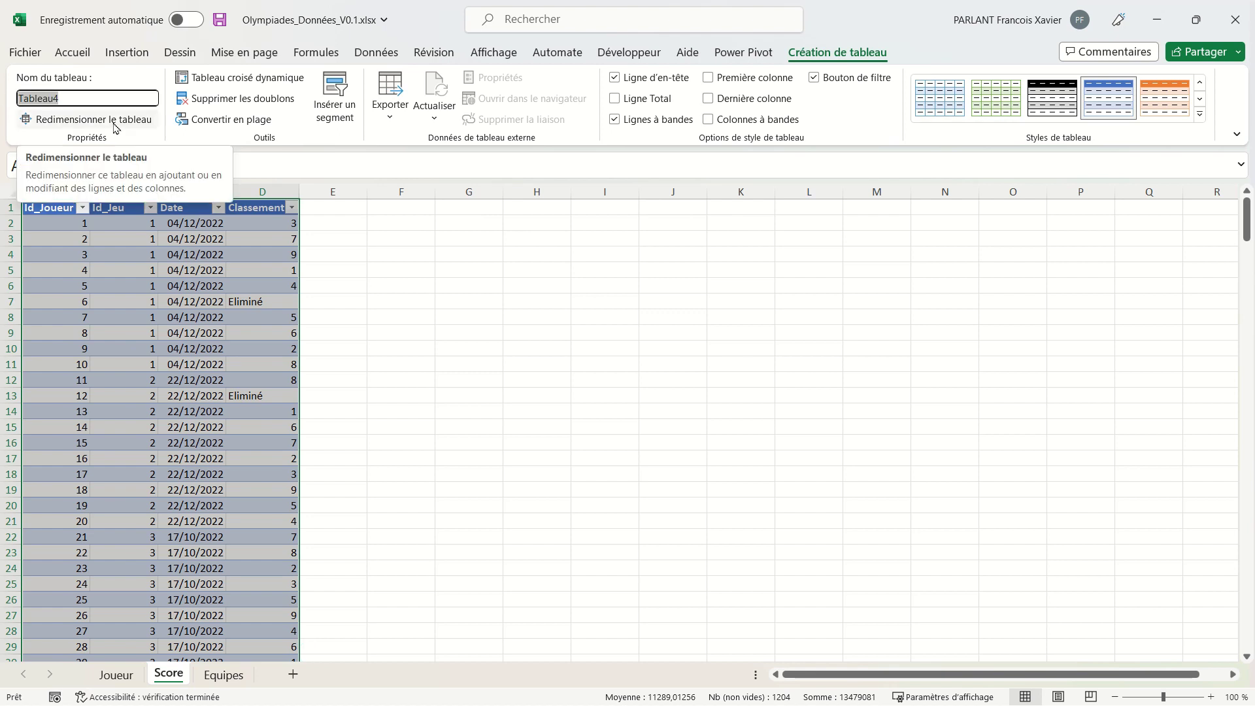
type("Scores")
key("Return")
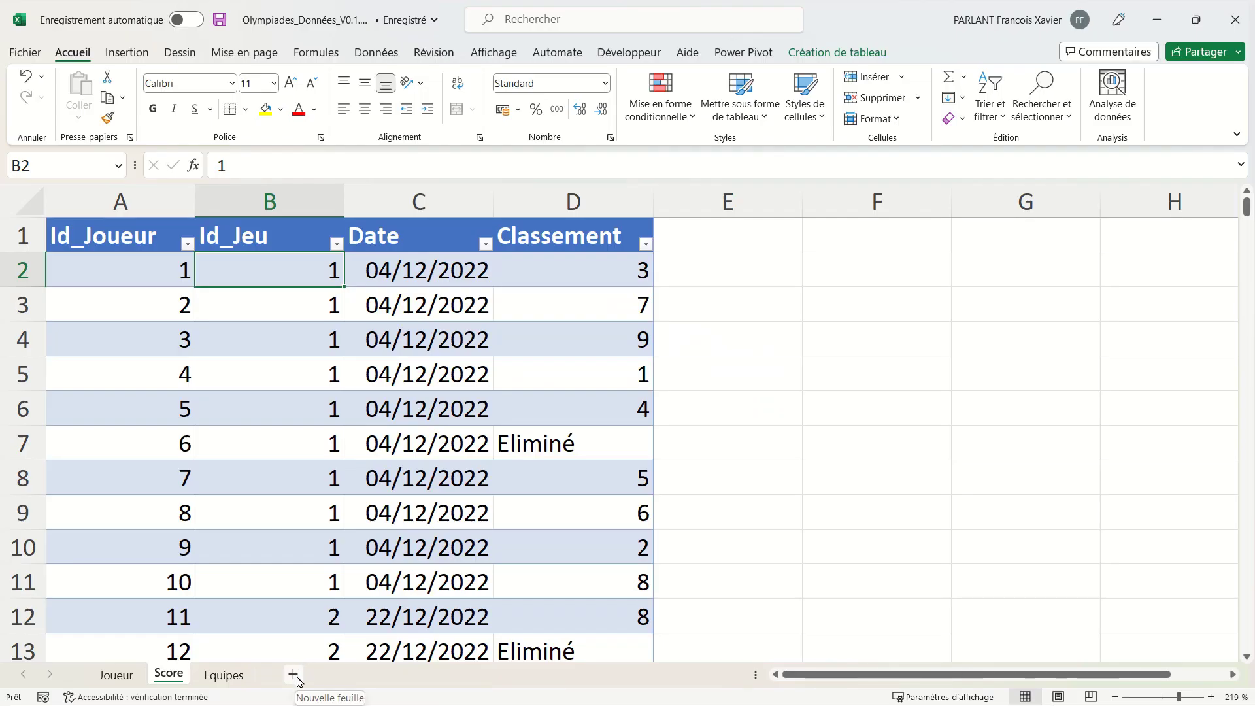
- Add a new sheet after the Score sheet and name it Points
left_click(296, 677)
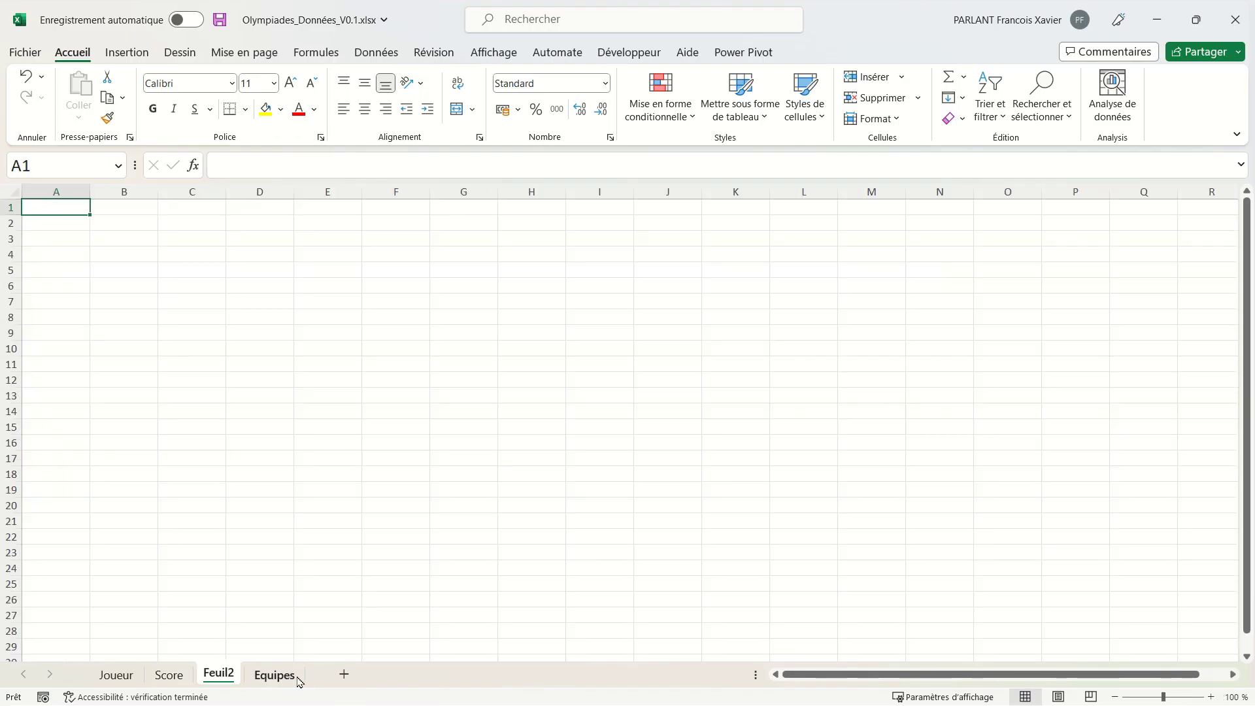
double_click(222, 675)
type("Points")
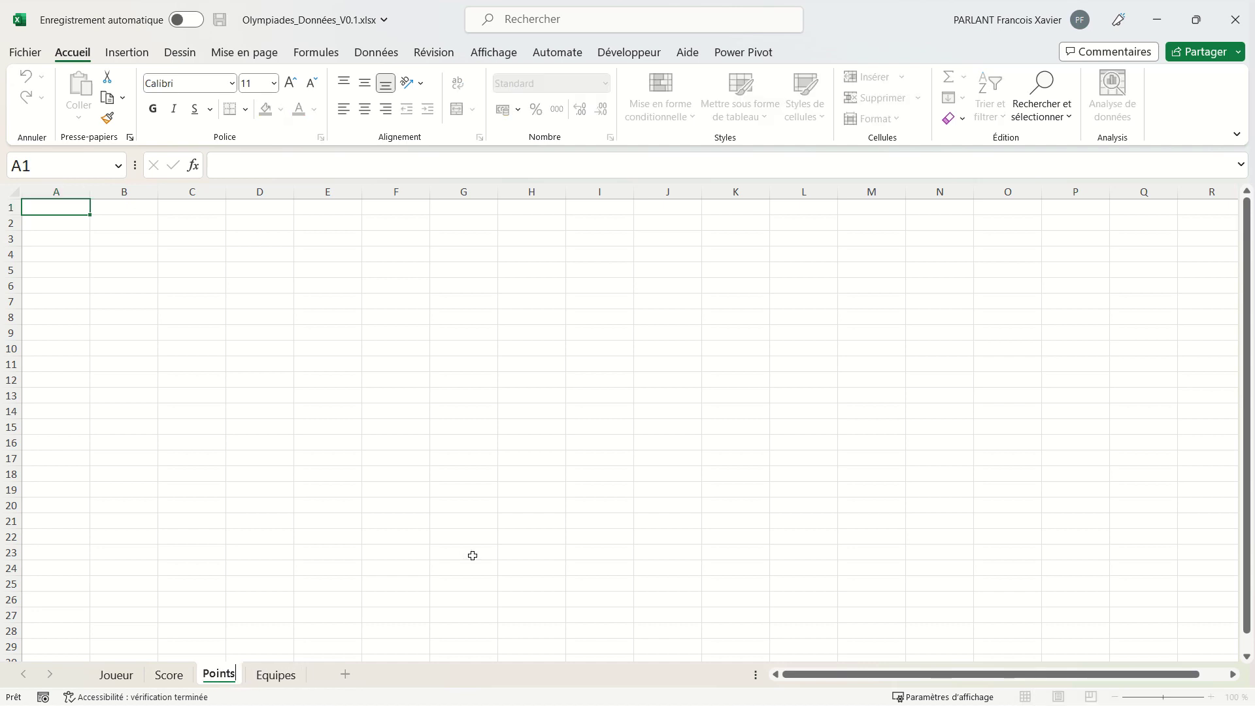
key("Return")
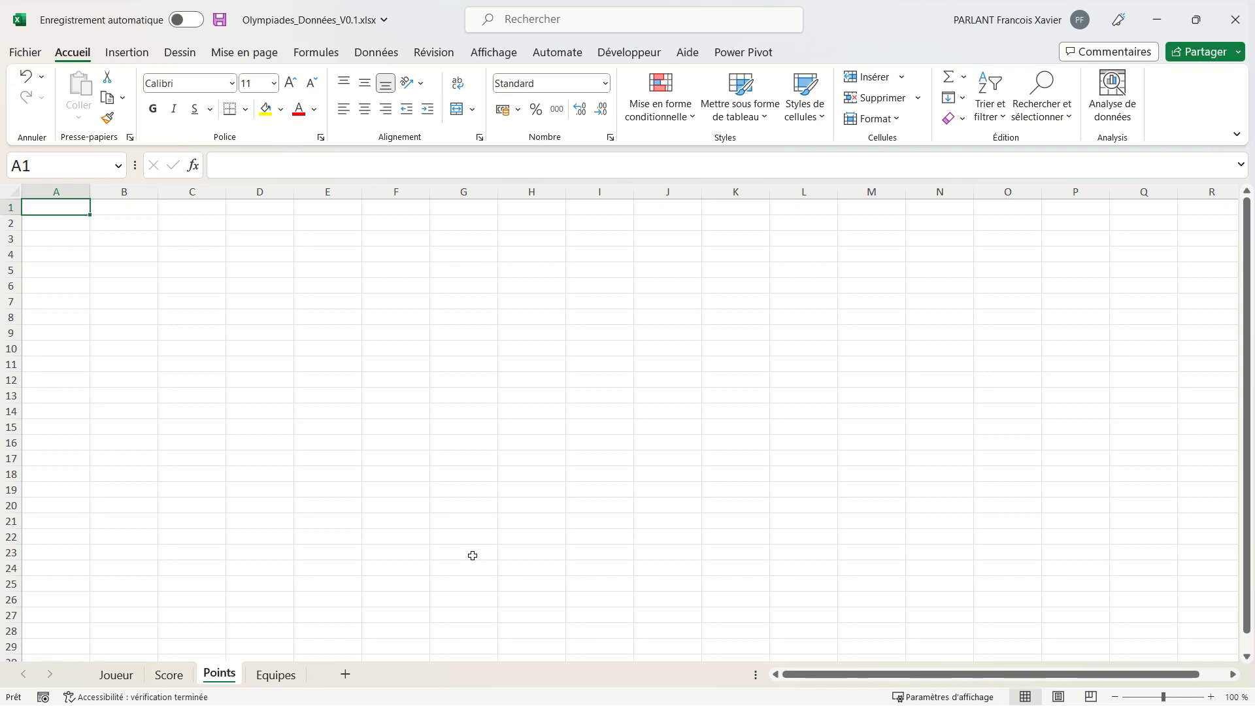
- Enter the header Classement in cell A1 of the Points sheet
scroll(138, 246, "up", 8)
type("Classement")
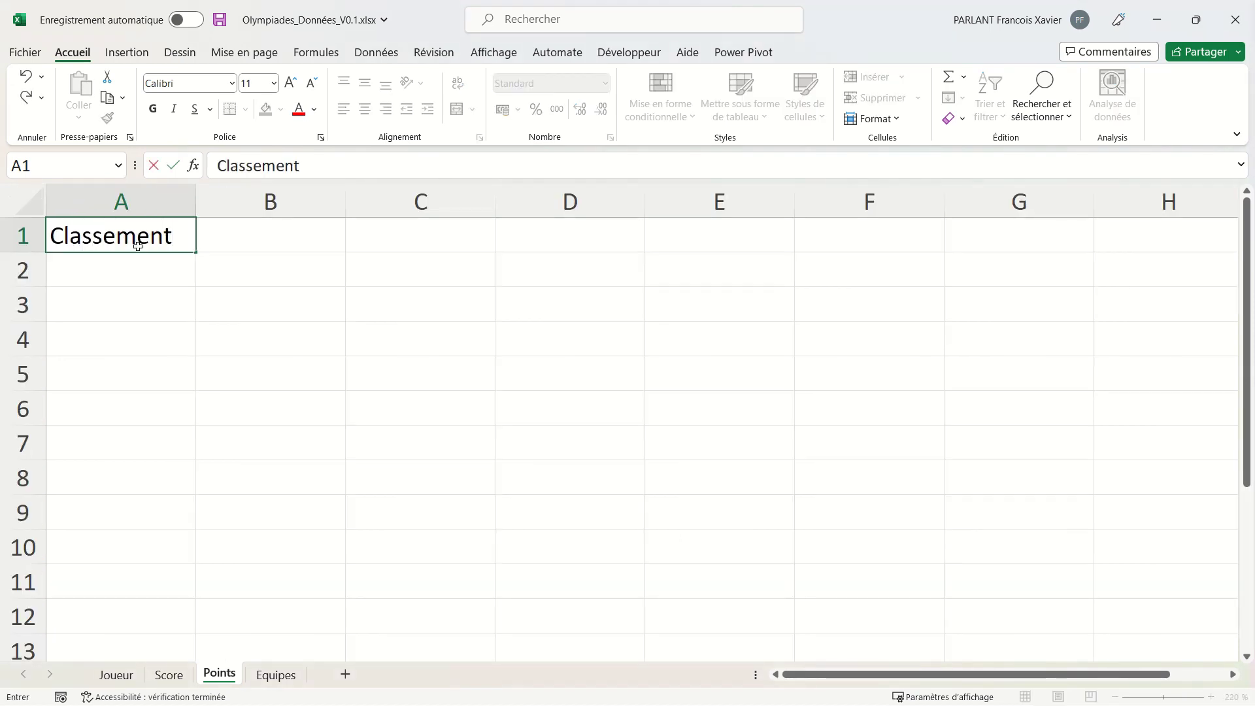
key("Return")
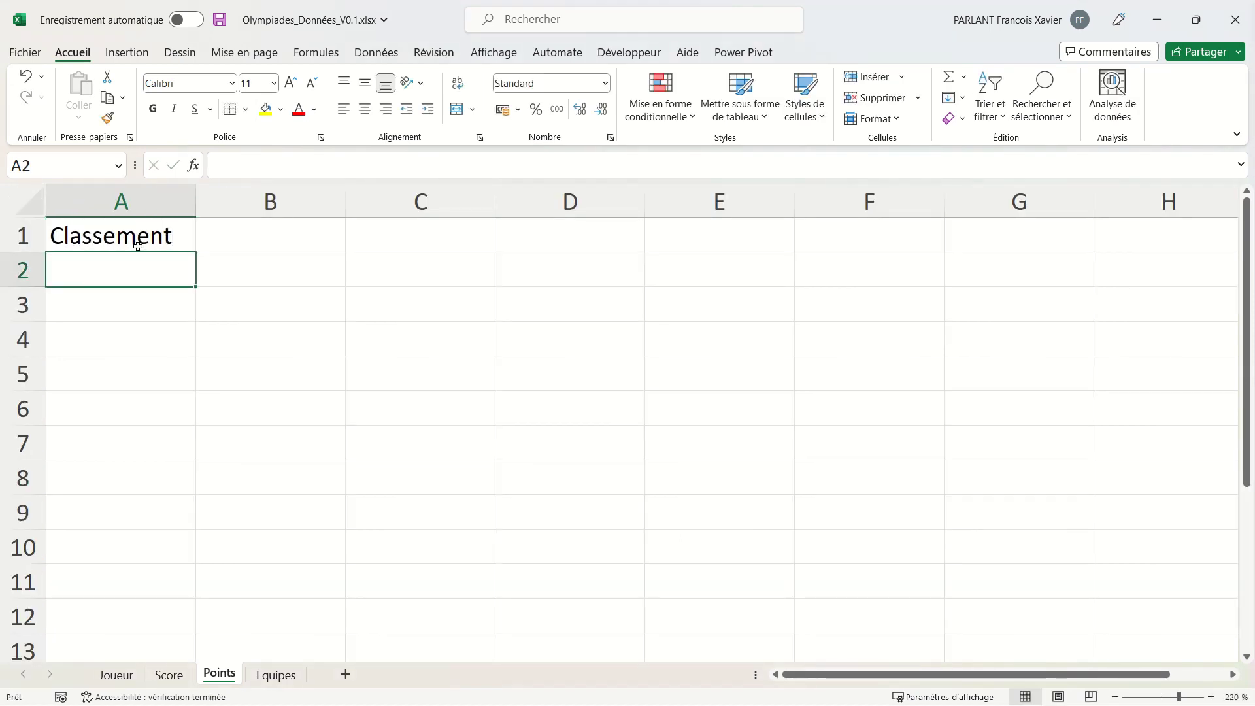
- Fill cells A2:A10 of the Points sheet with the rankings 1 to 9
type("1")
key("Return")
left_click(156, 262)
left_click_drag(196, 285, 159, 570)
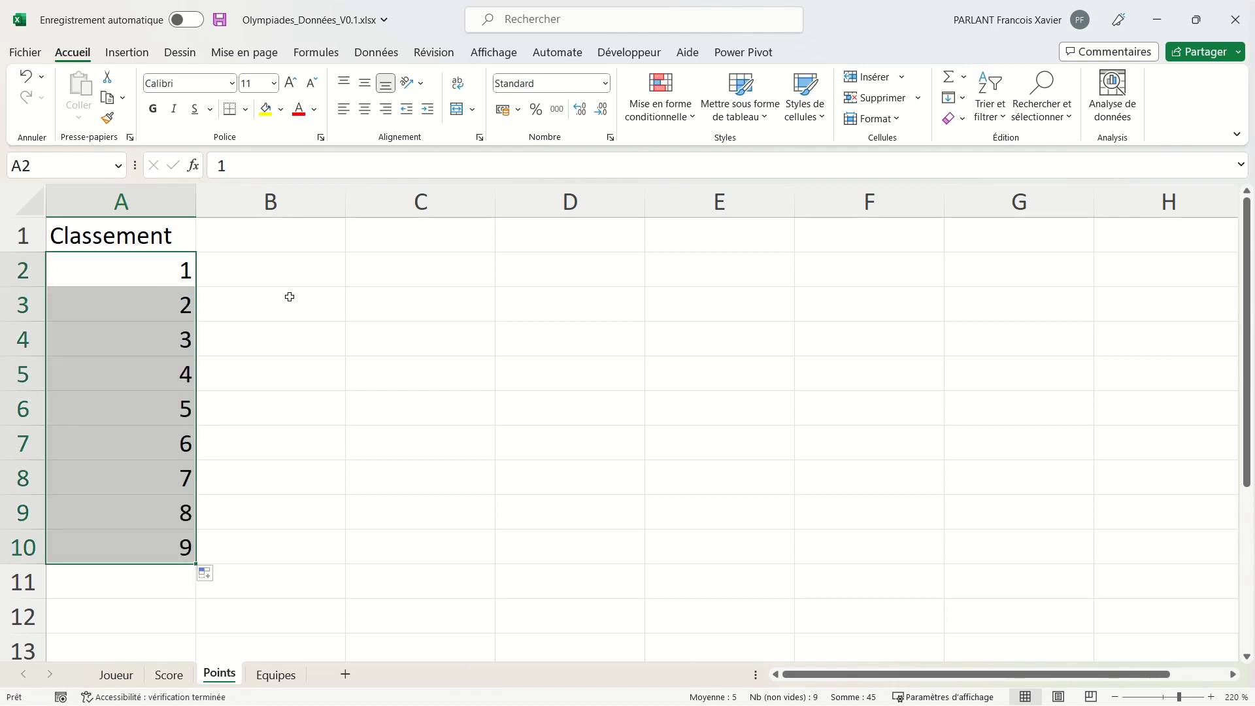
- Enter the header Points Normaux in B1 and fill B2:B10 with the descending values 9 to 1
left_click(300, 232)
type("Poin")
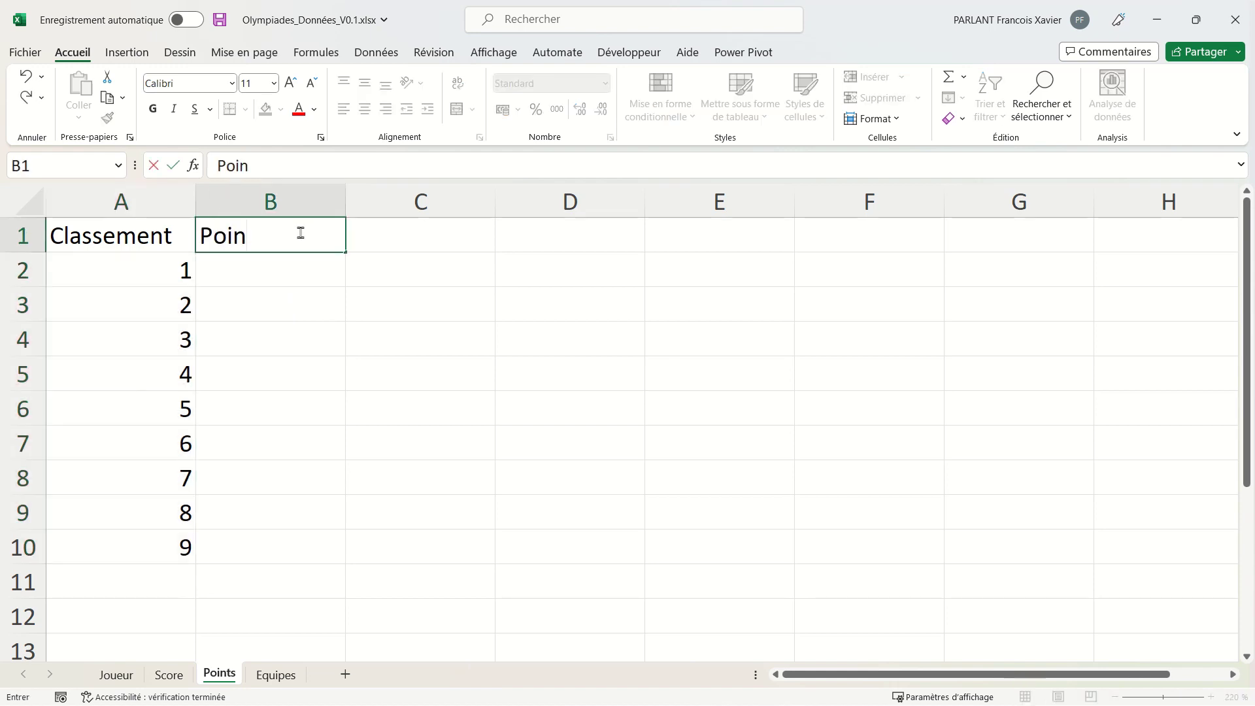
type("ts Normaux")
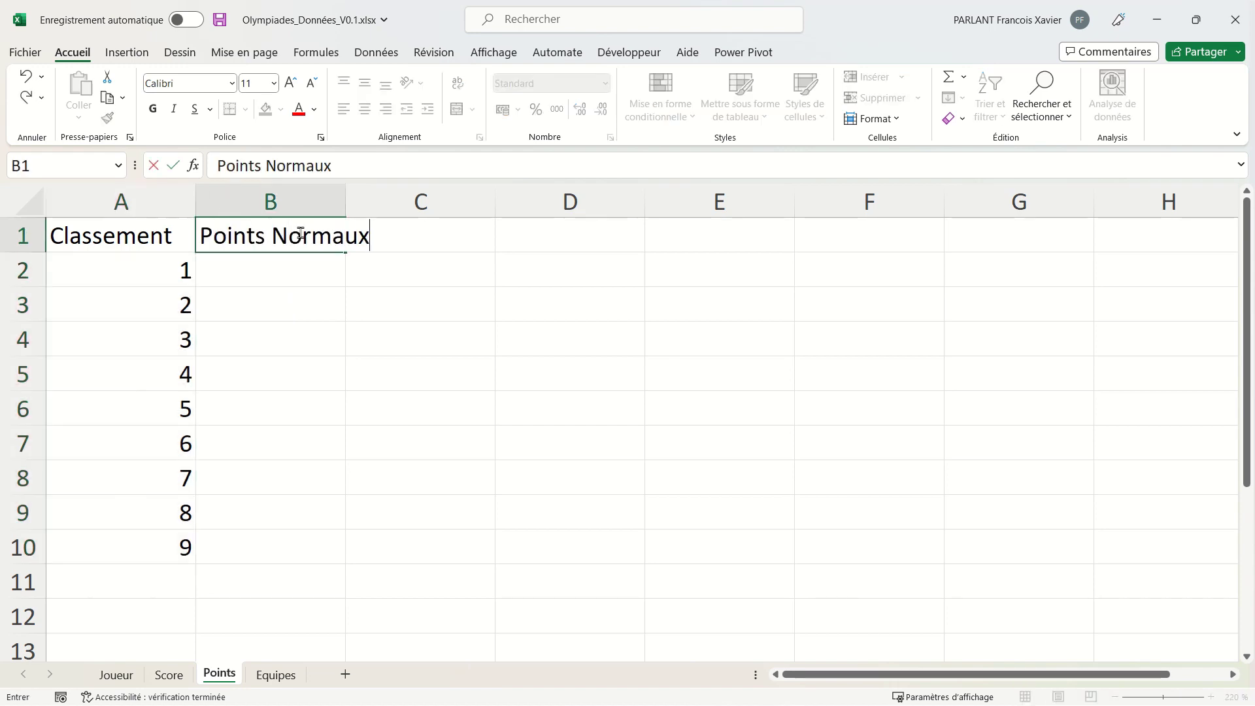
key("Return")
type("9")
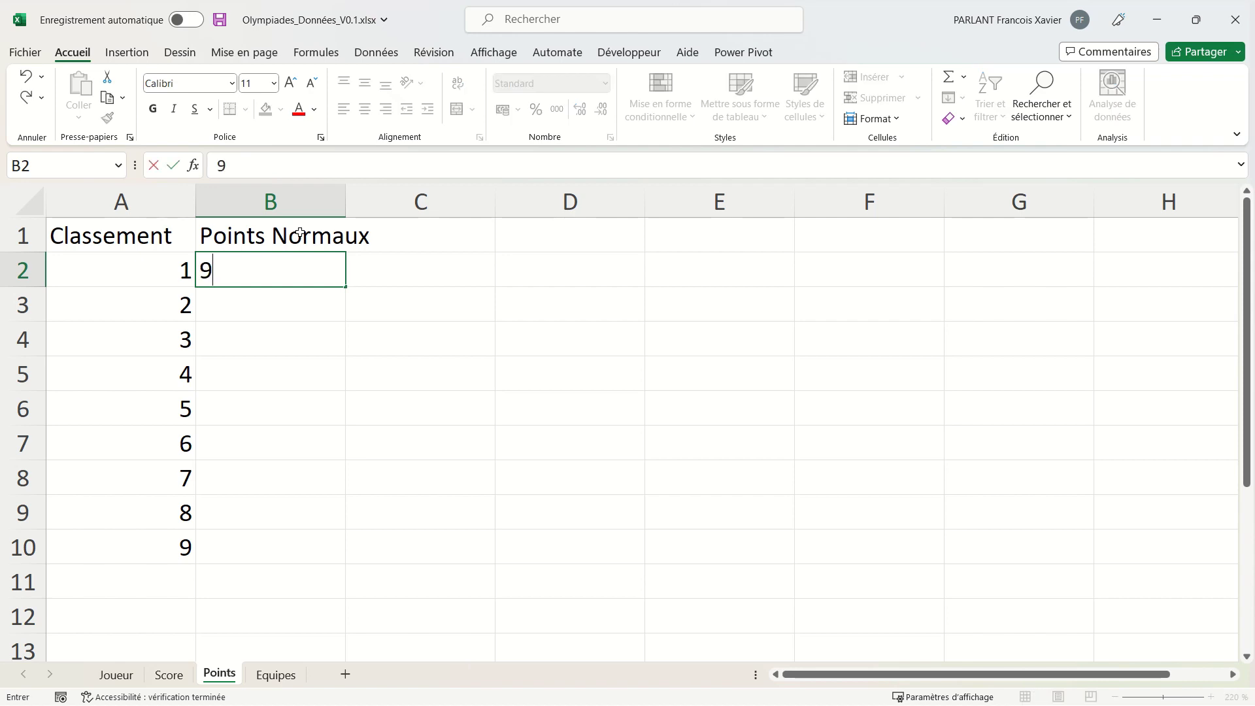
key("Return")
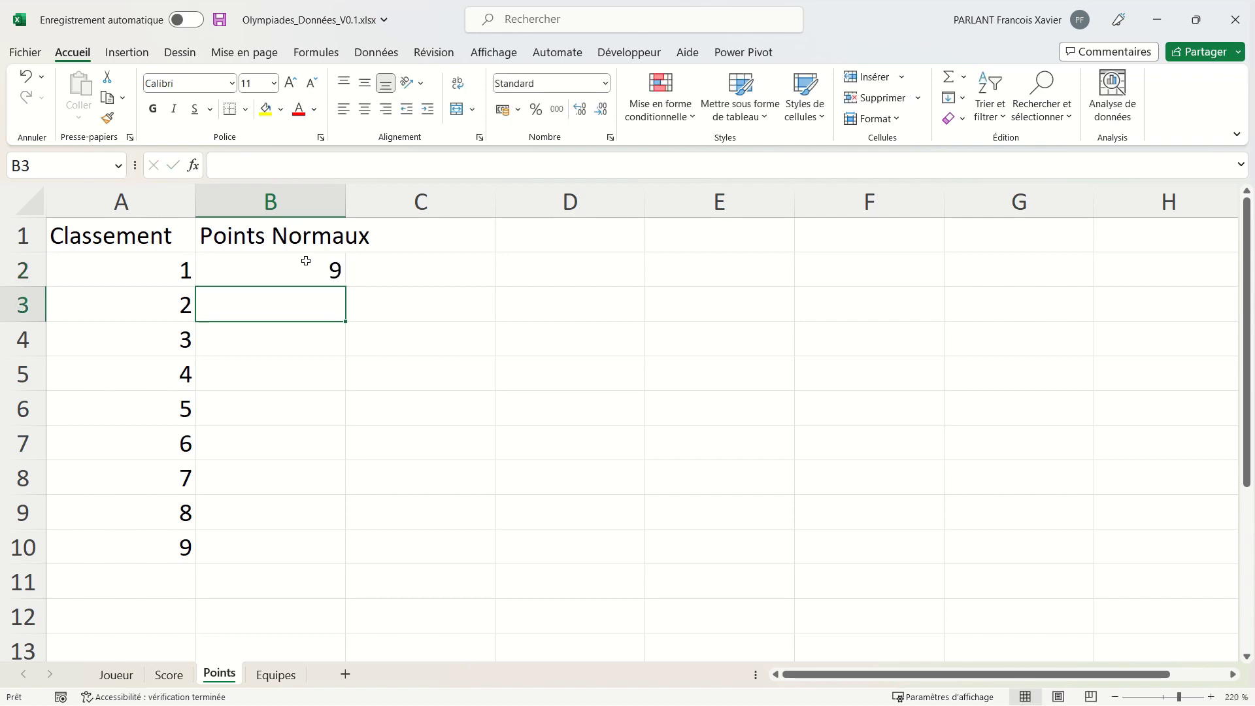
type("8")
key("Return")
left_click_drag(314, 267, 331, 568)
- Convert the range A1:B10 on the Points sheet into a table with headers and name it PtNormaux
left_click(260, 413)
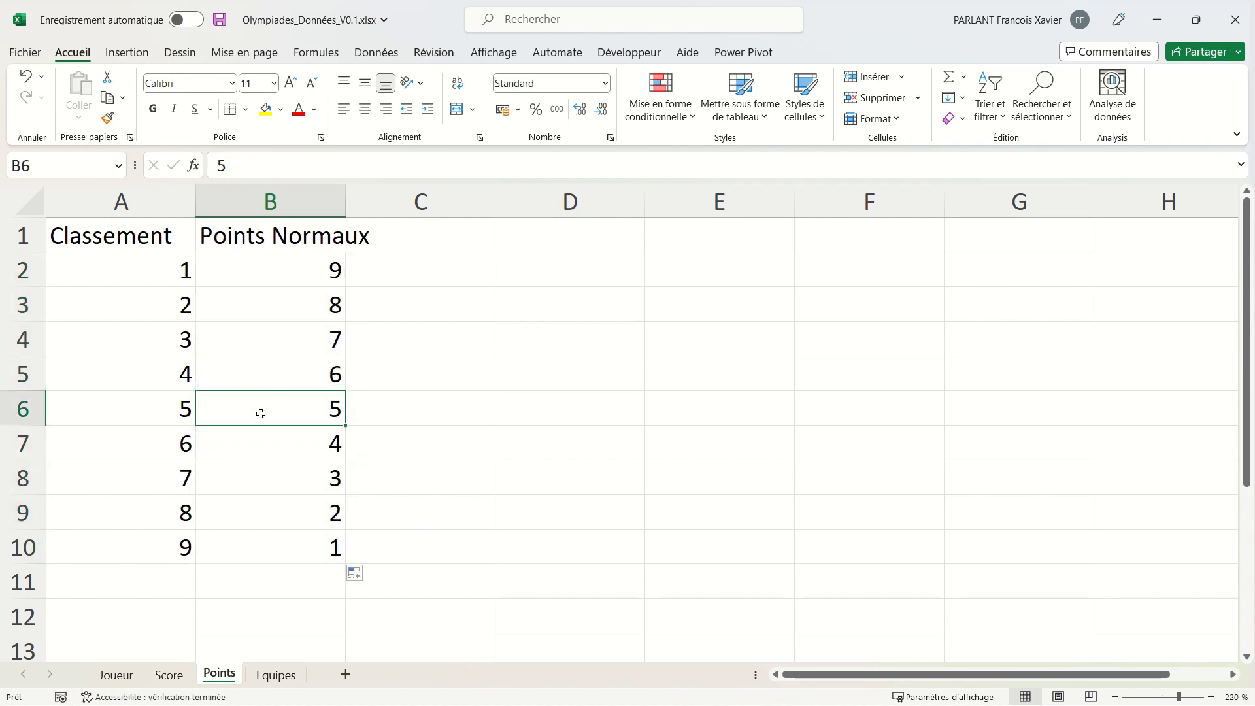
key("ctrl+l")
key("Return")
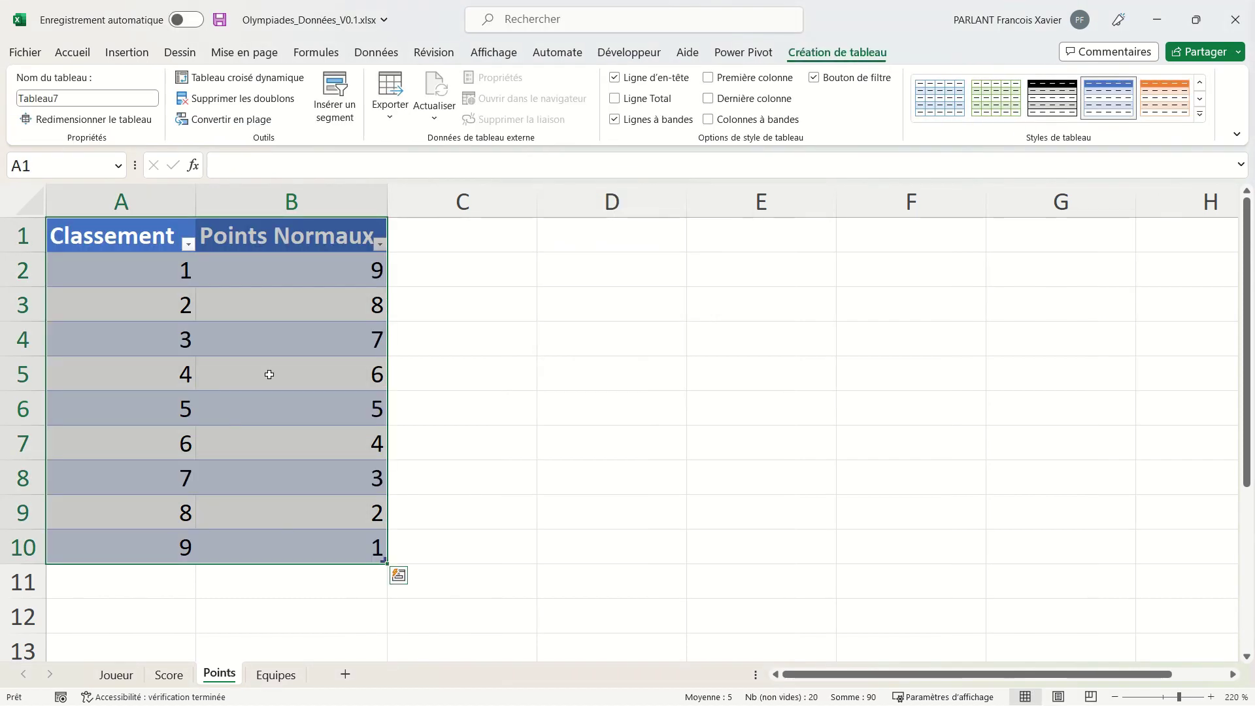
left_click(127, 98)
type("P")
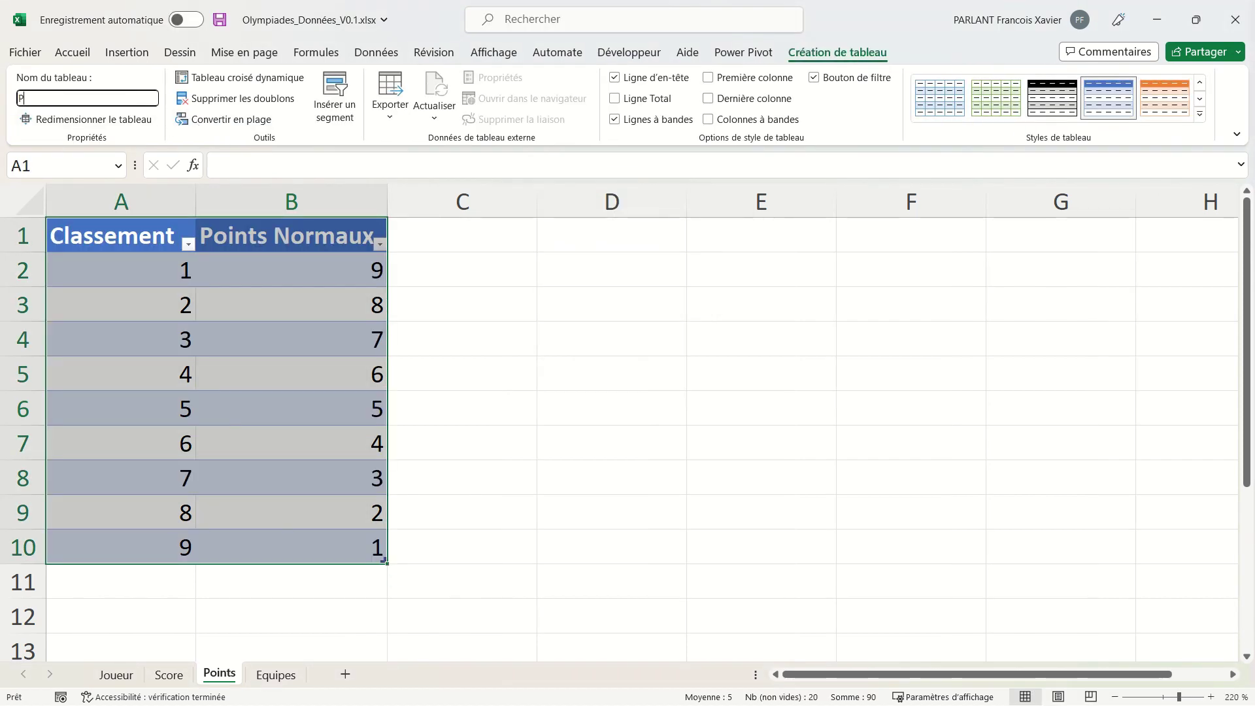
type("tNormaux")
key("Return")
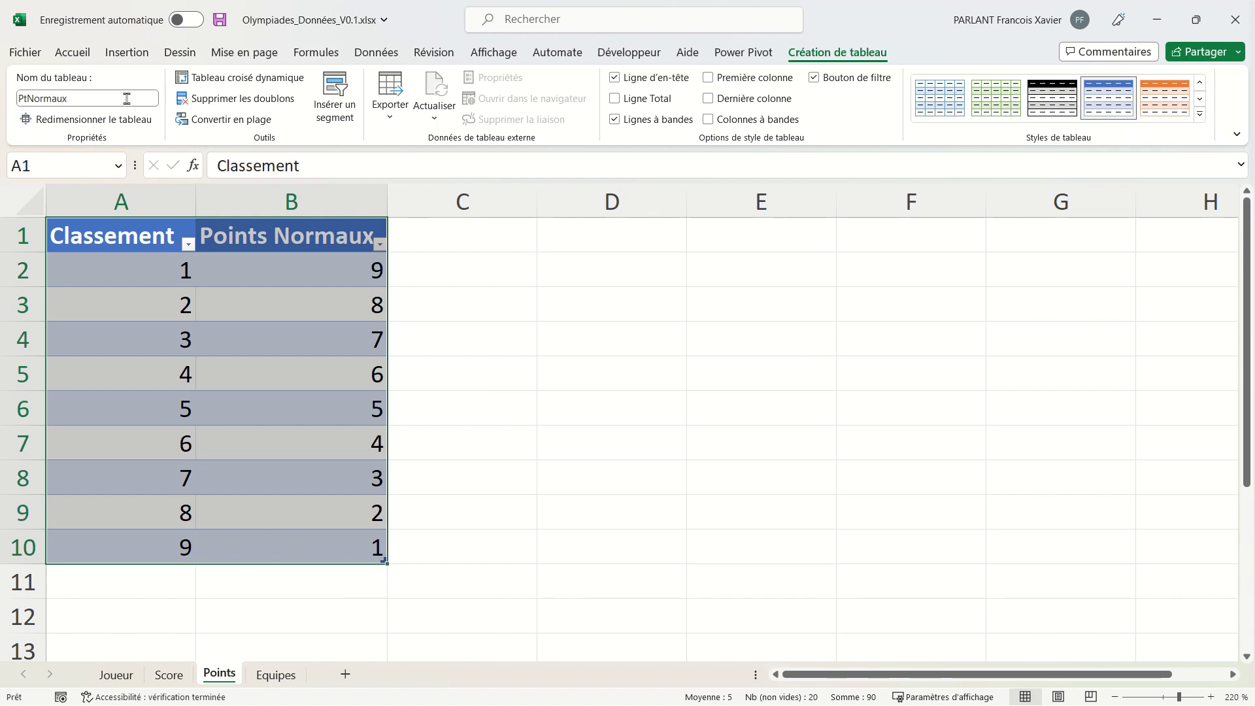
- Enter the header Classement in D1 and fill D2:D5 with the rankings 1 to 4
left_click(627, 225)
type("Cal")
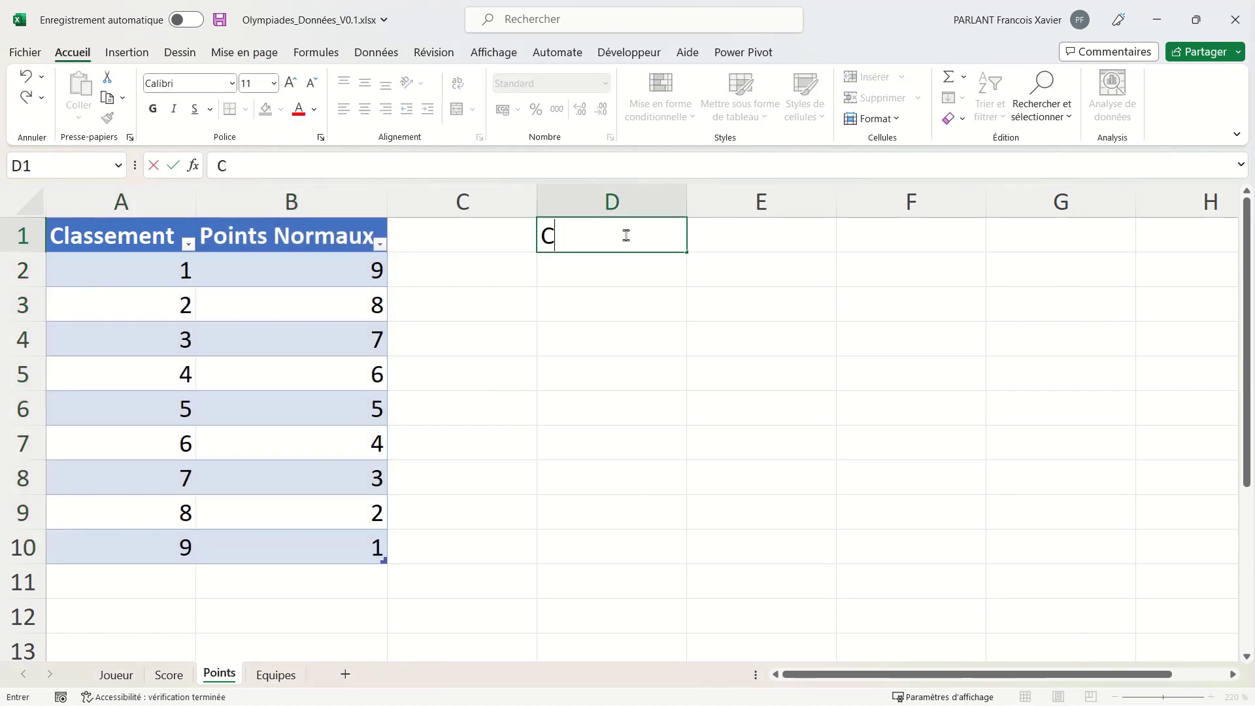
key("BackSpace")
key("BackSpace")
type("lassement")
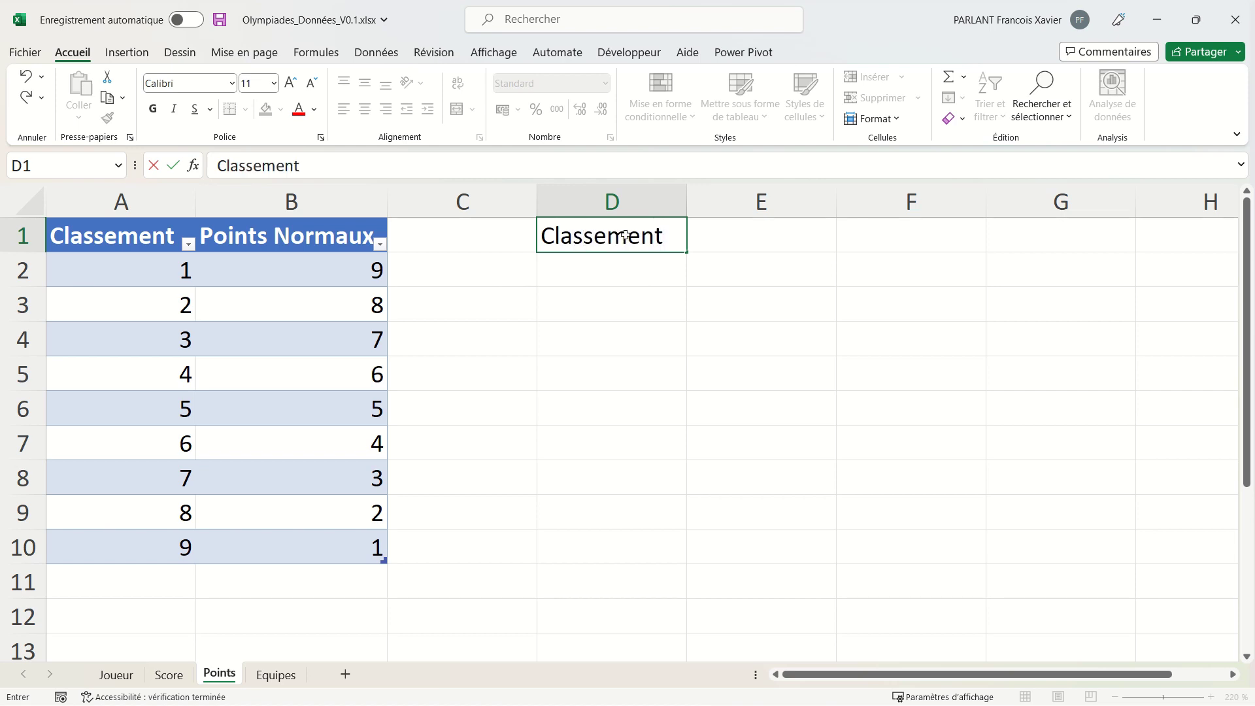
key("Return")
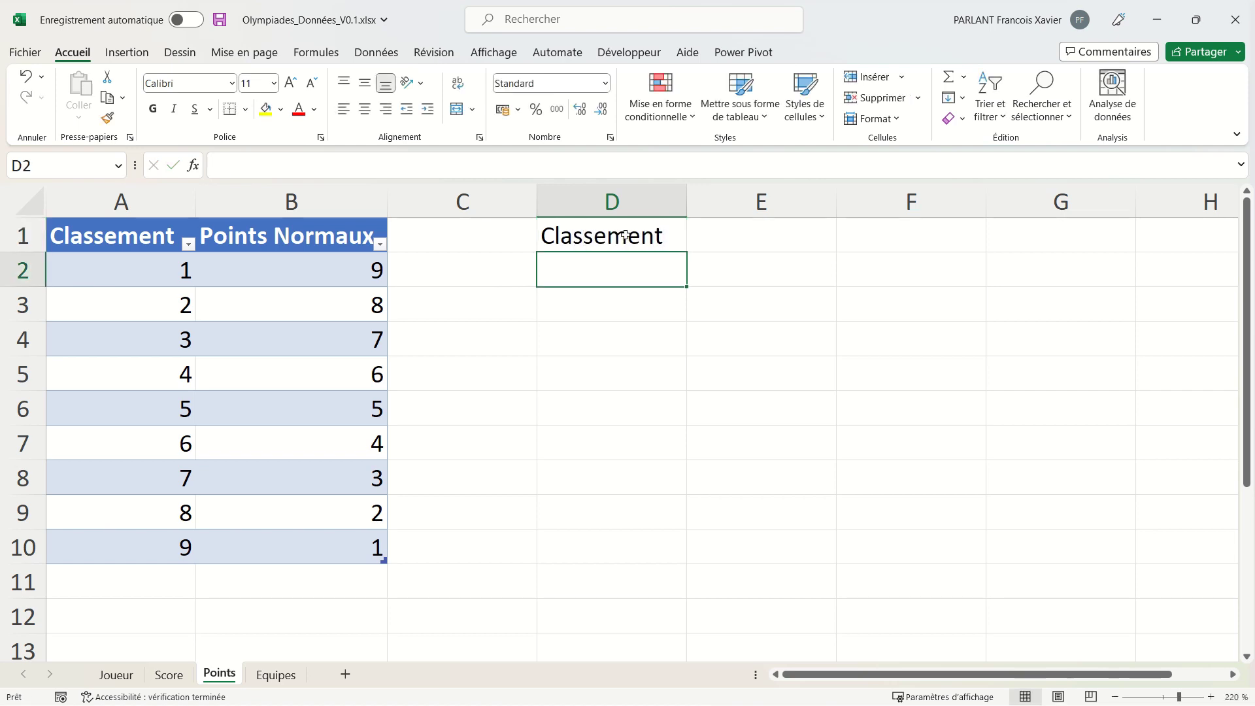
type("1")
key("Return")
left_click(636, 273)
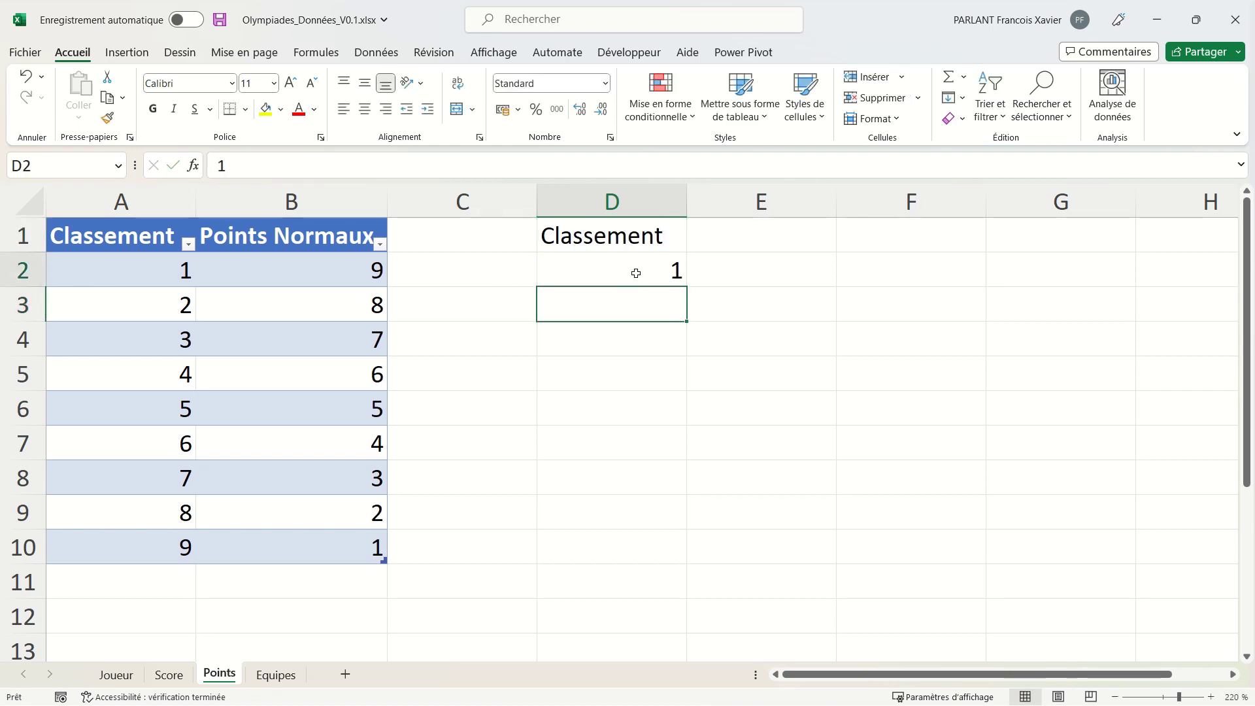
left_click_drag(686, 287, 679, 376)
- Enter the header Points Spéciaux in E1 and the values 15, 12, 10 and 8 in E2:E5
left_click(742, 236)
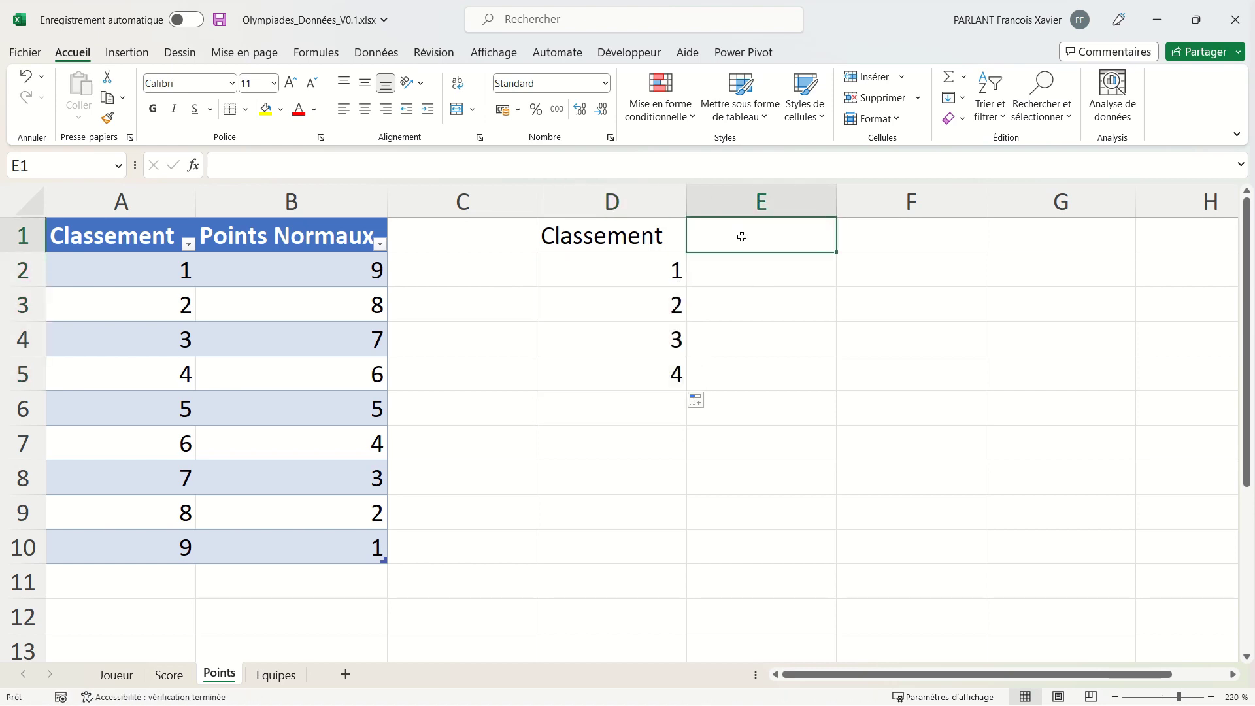
type("Points ")
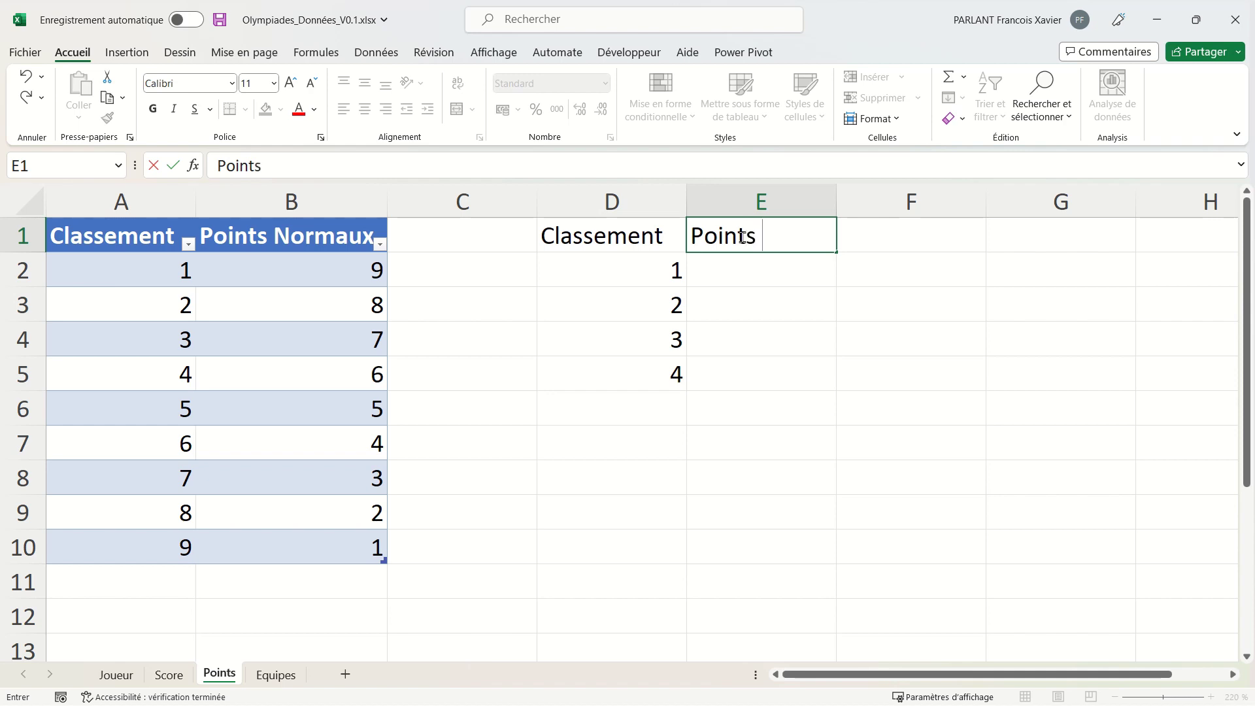
type("Spéciaux")
key("Return")
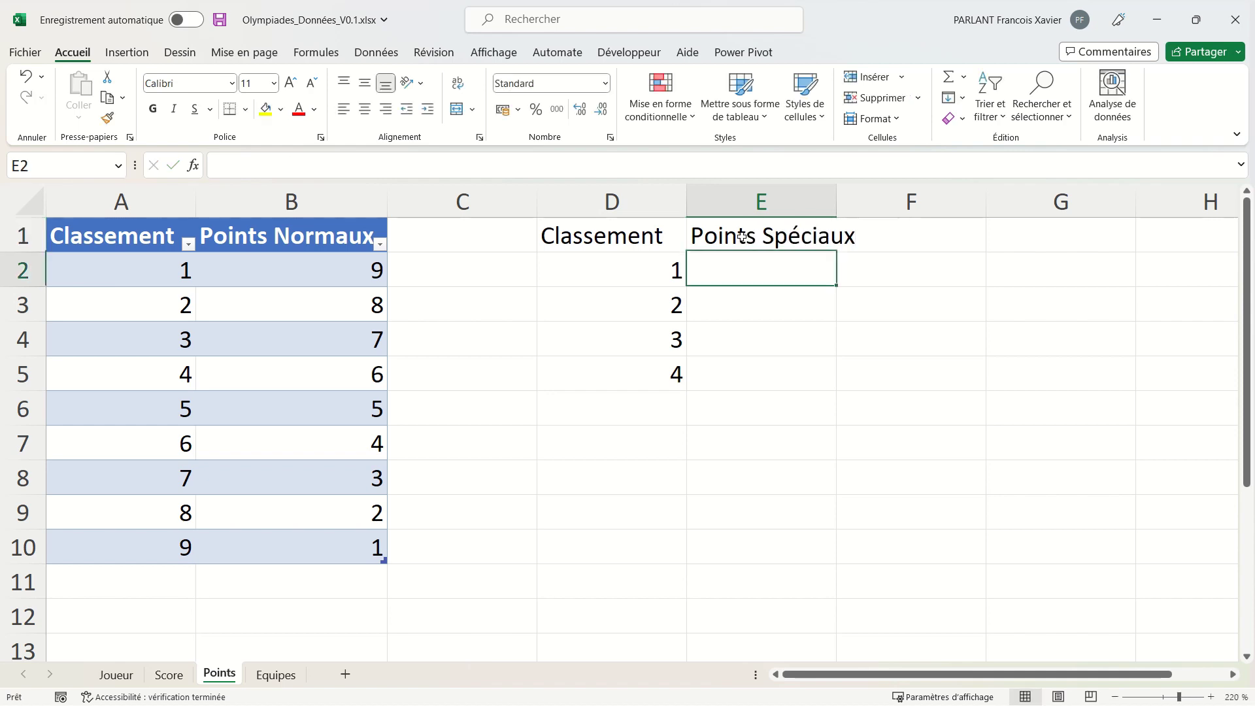
type("15")
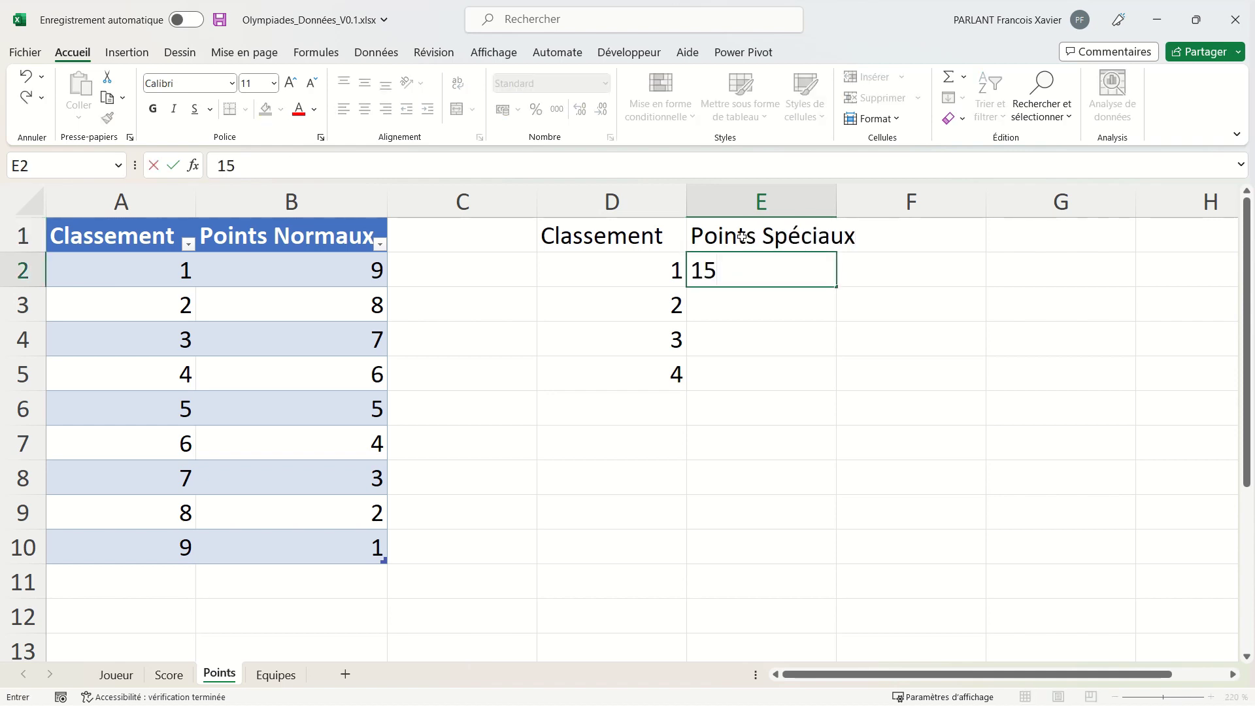
key("Return")
type("12")
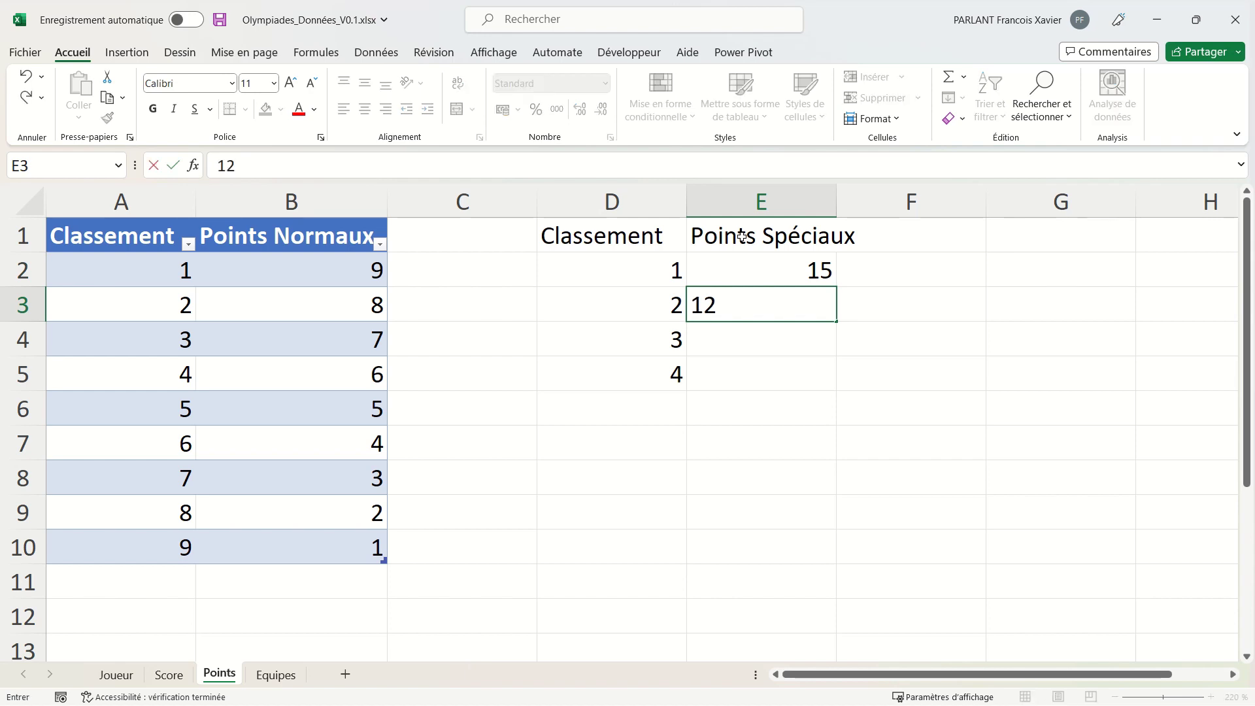
key("Return")
type("10")
key("Return")
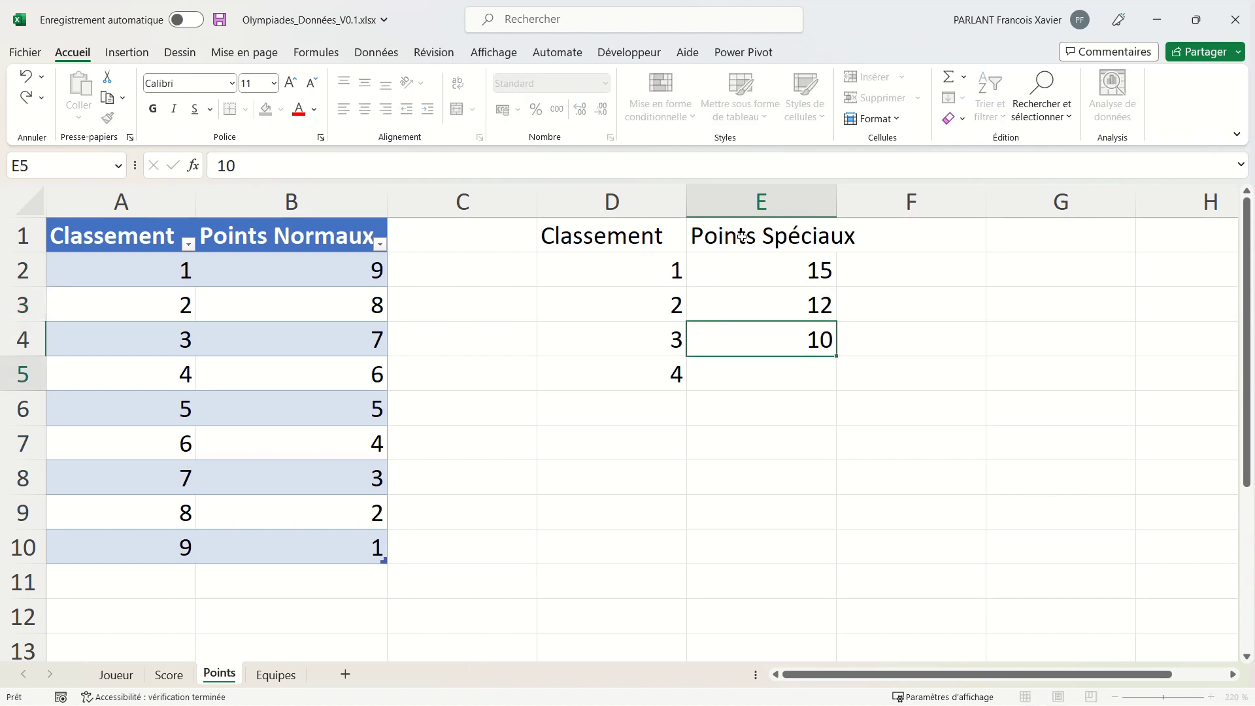
type("8")
key("Return")
- Convert the range D1:E5 on the Points sheet into a table with headers and name it PtSpéciaux
left_click(792, 328)
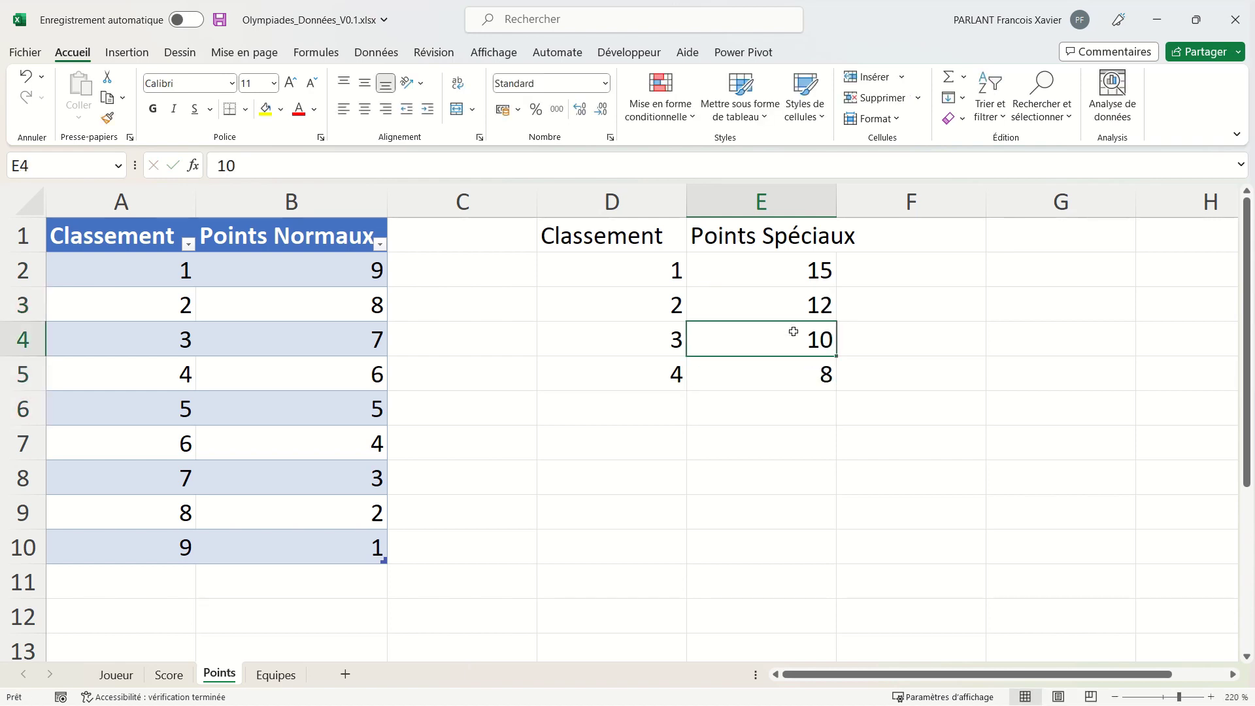
key("ctrl+t")
key("Return")
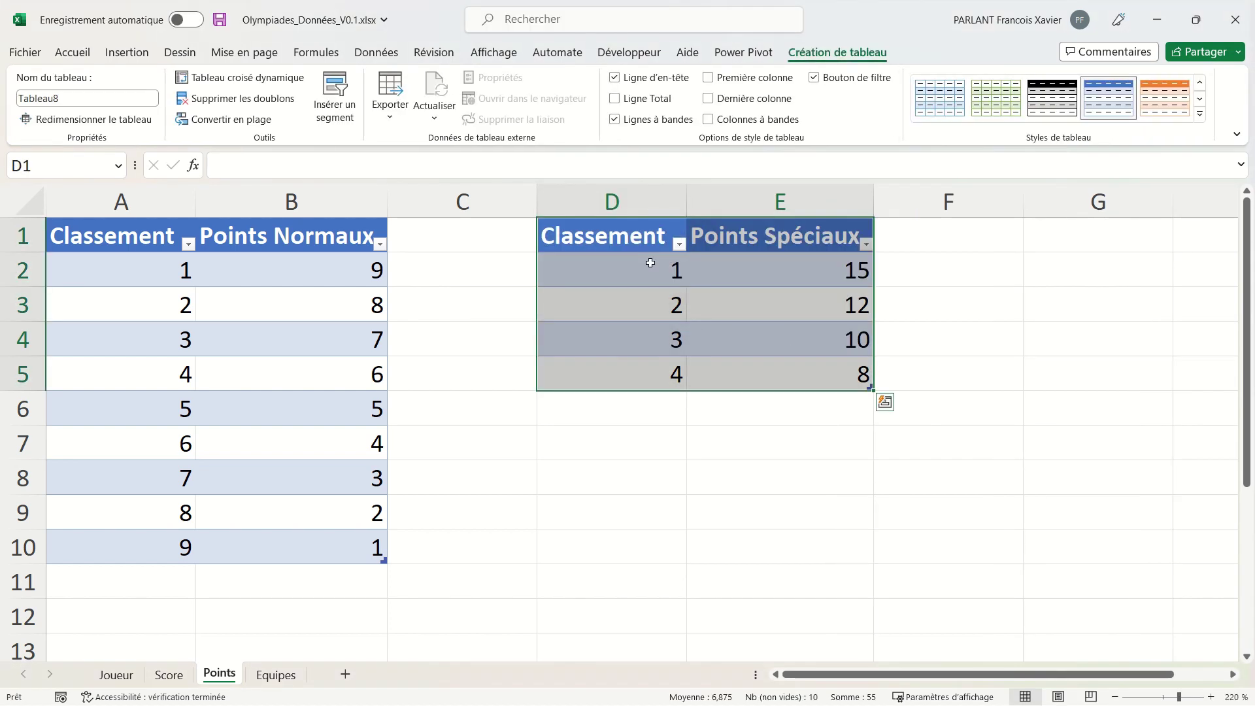
left_click(118, 99)
type("Pt")
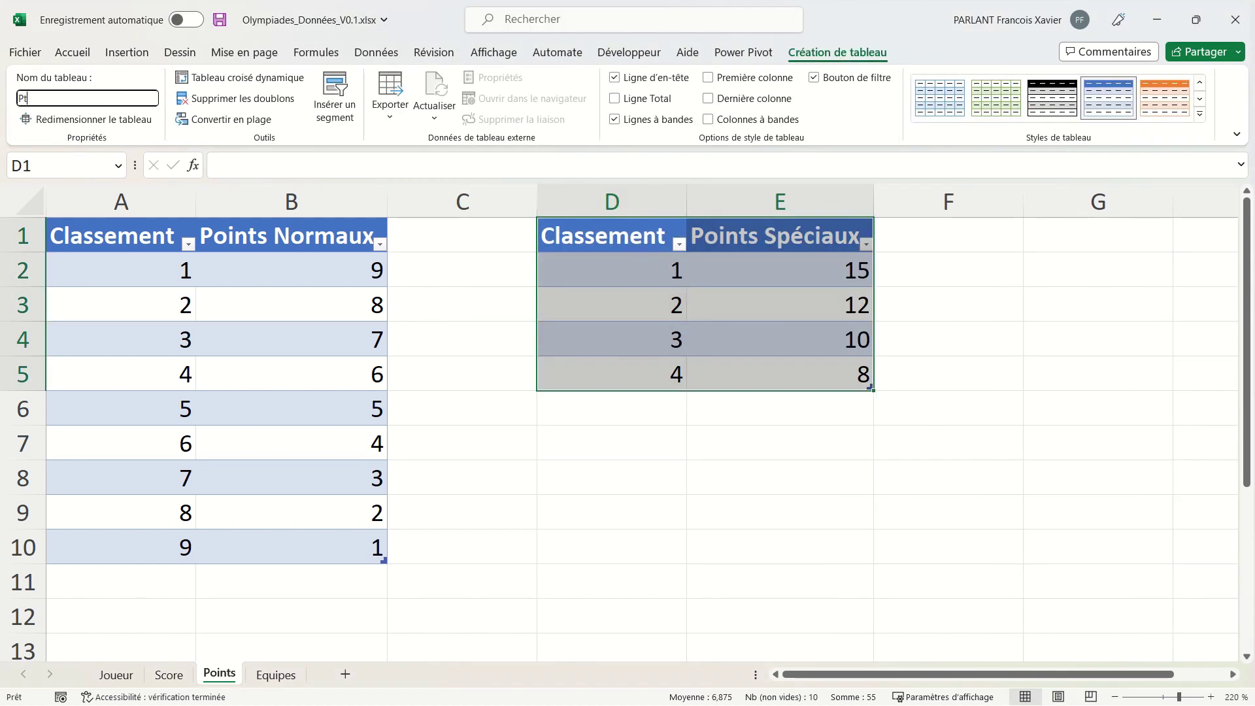
type("Spéciaux")
key("Return")
- Add a Points Normaux column in column E of the Scores table on the Score sheet
key("ctrl+Page_Up")
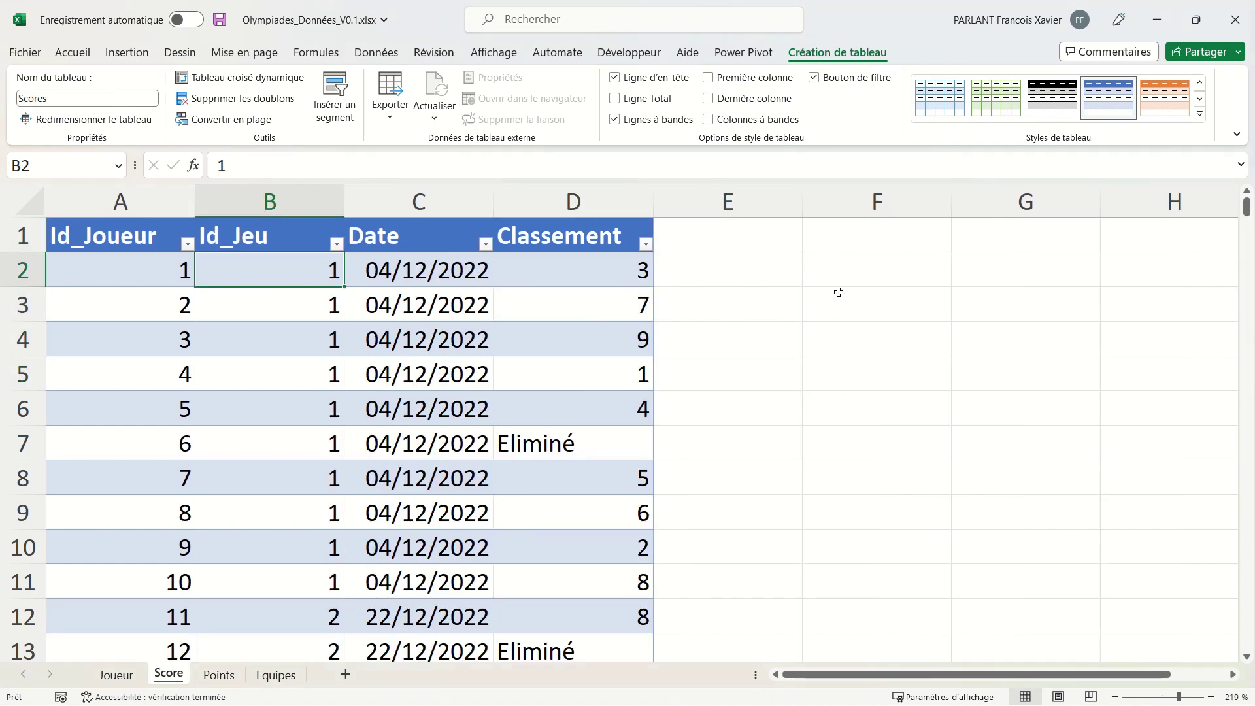
left_click(758, 244)
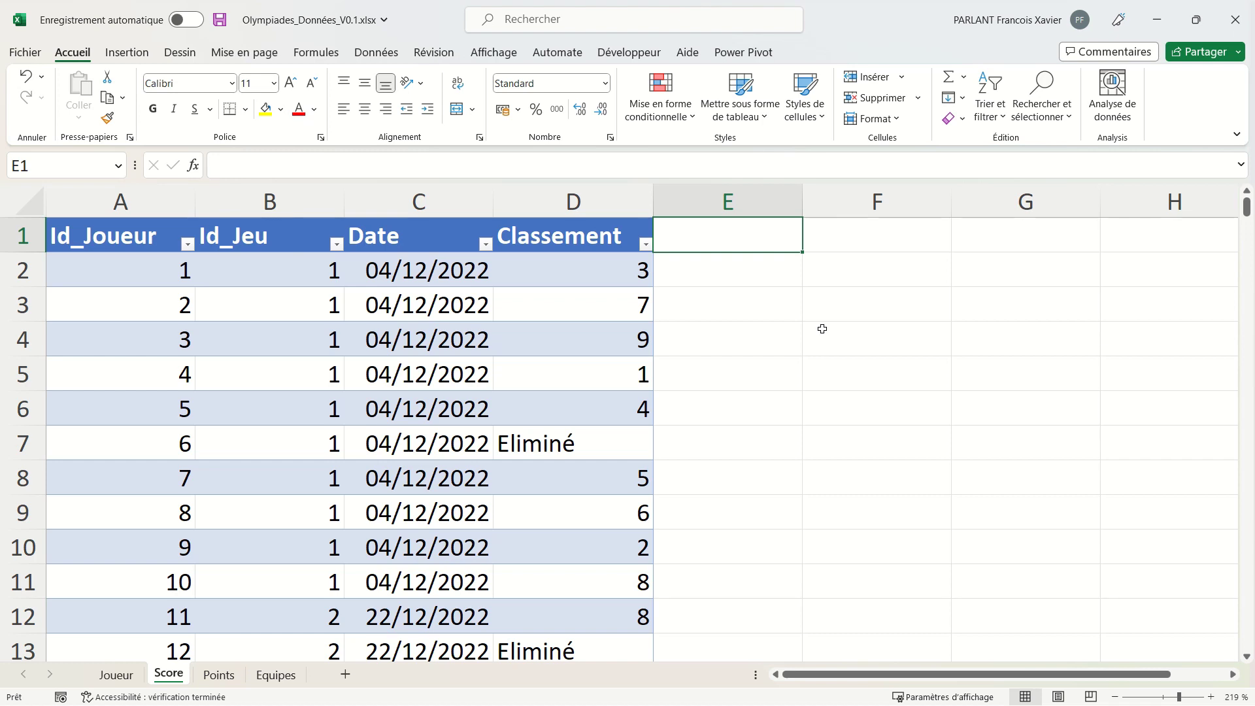
type("Points")
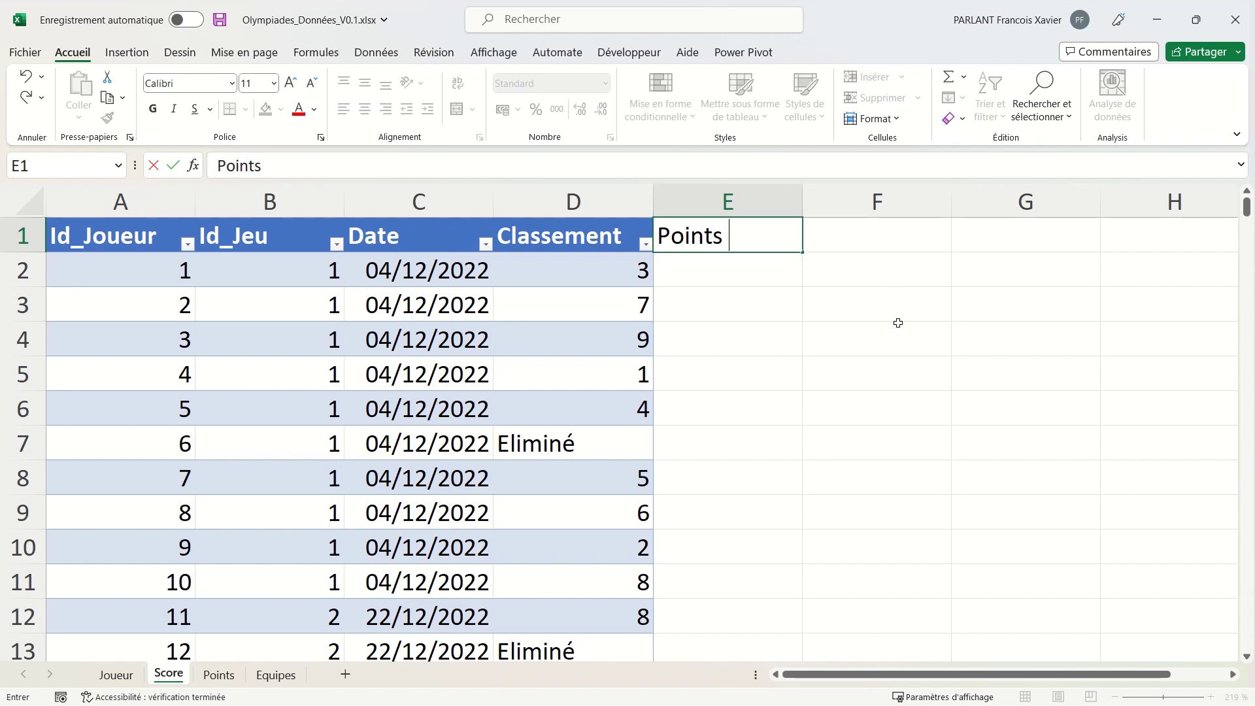
type(" Normaux")
key("Return")
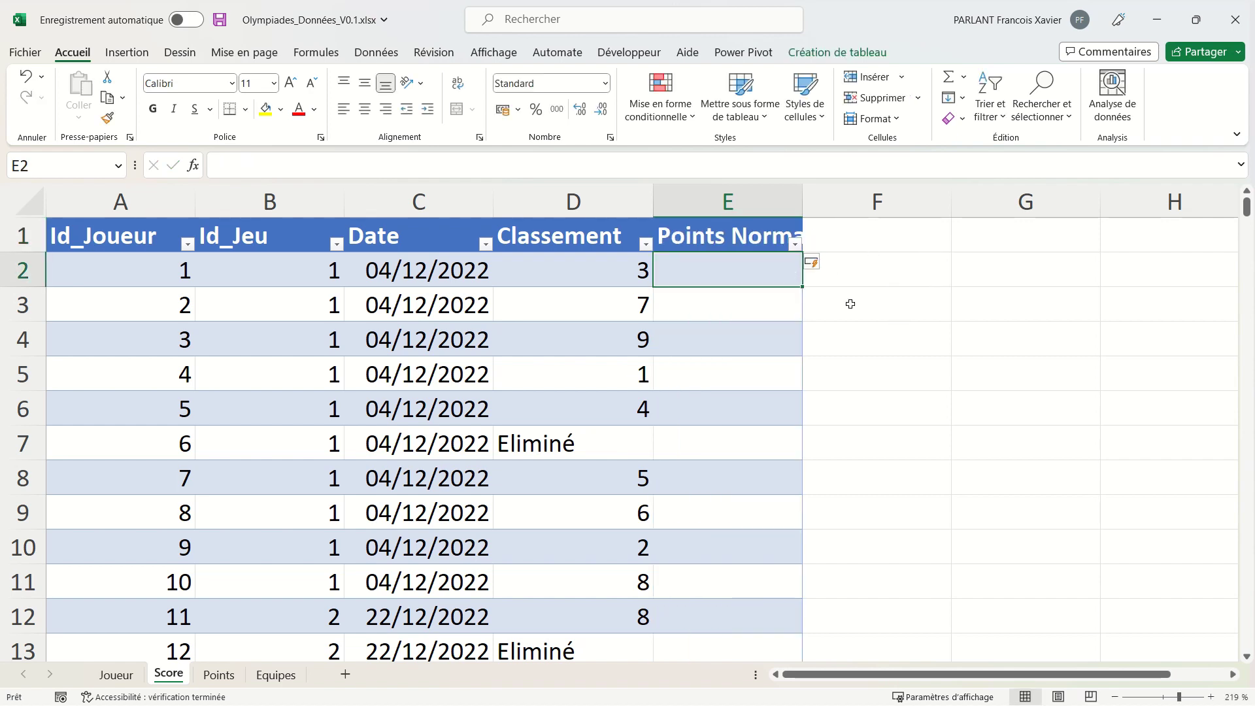
type("=re")
key("Down")
key("Down")
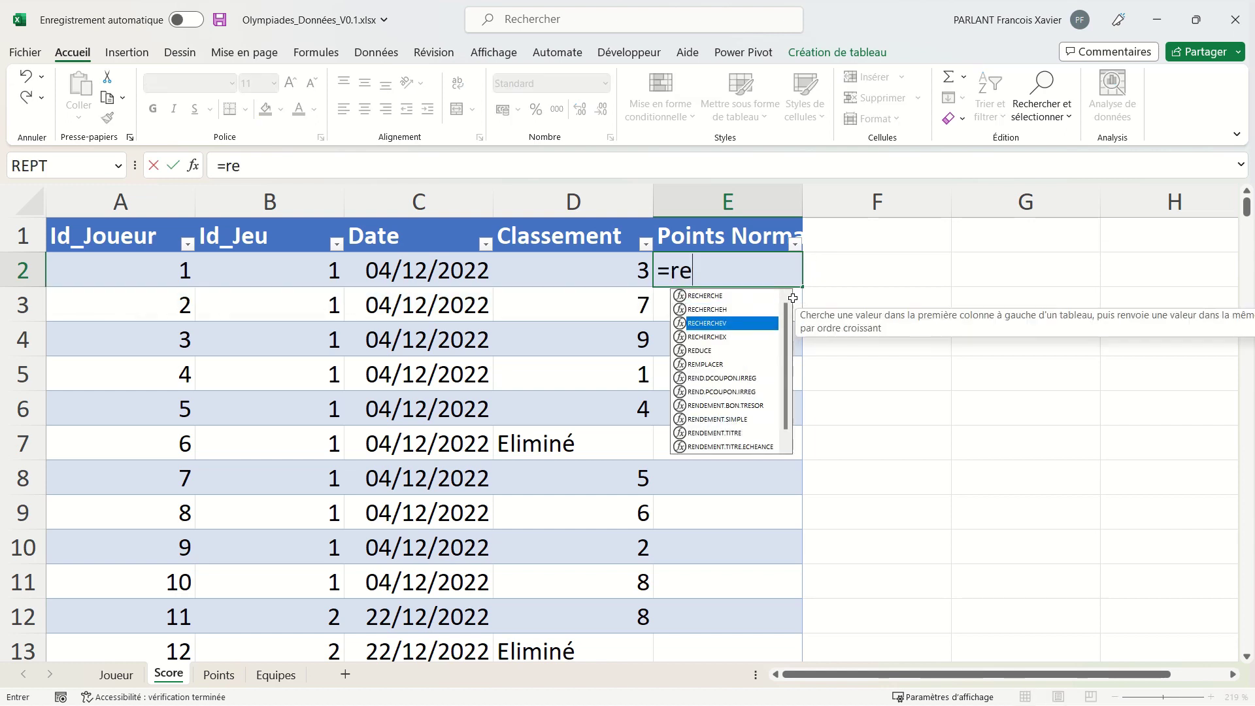
key("Tab")
left_click(611, 265)
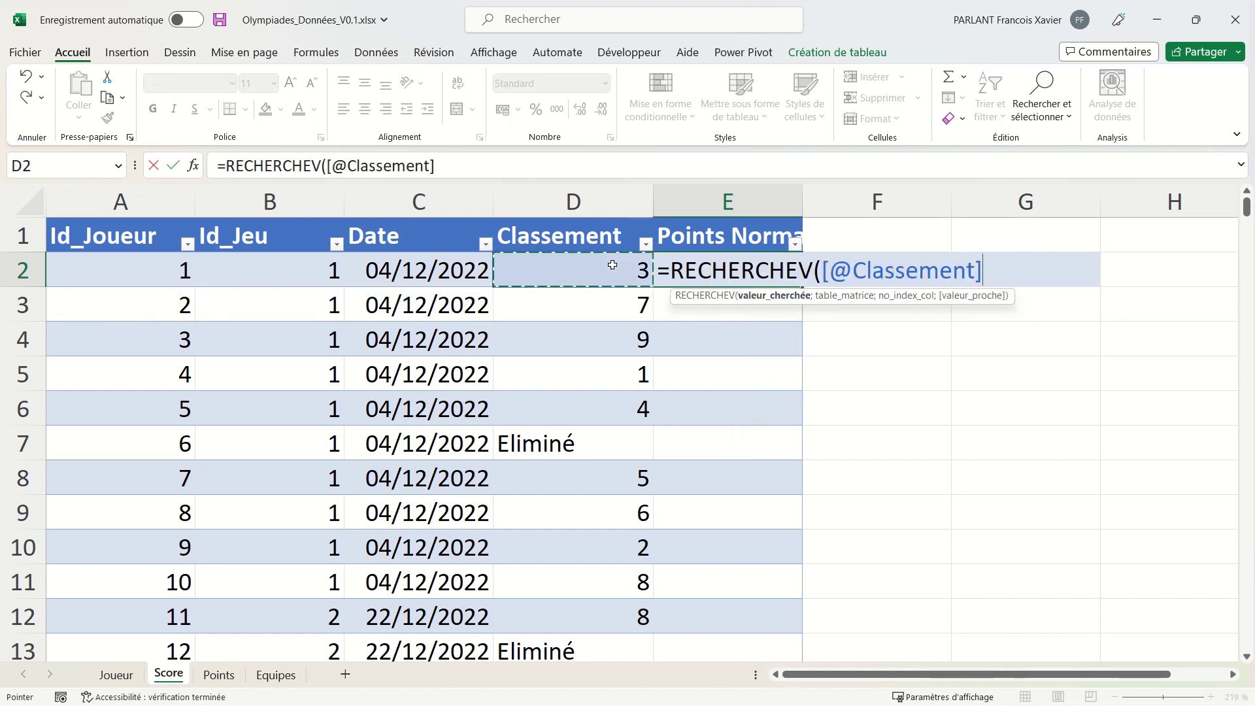
type(";")
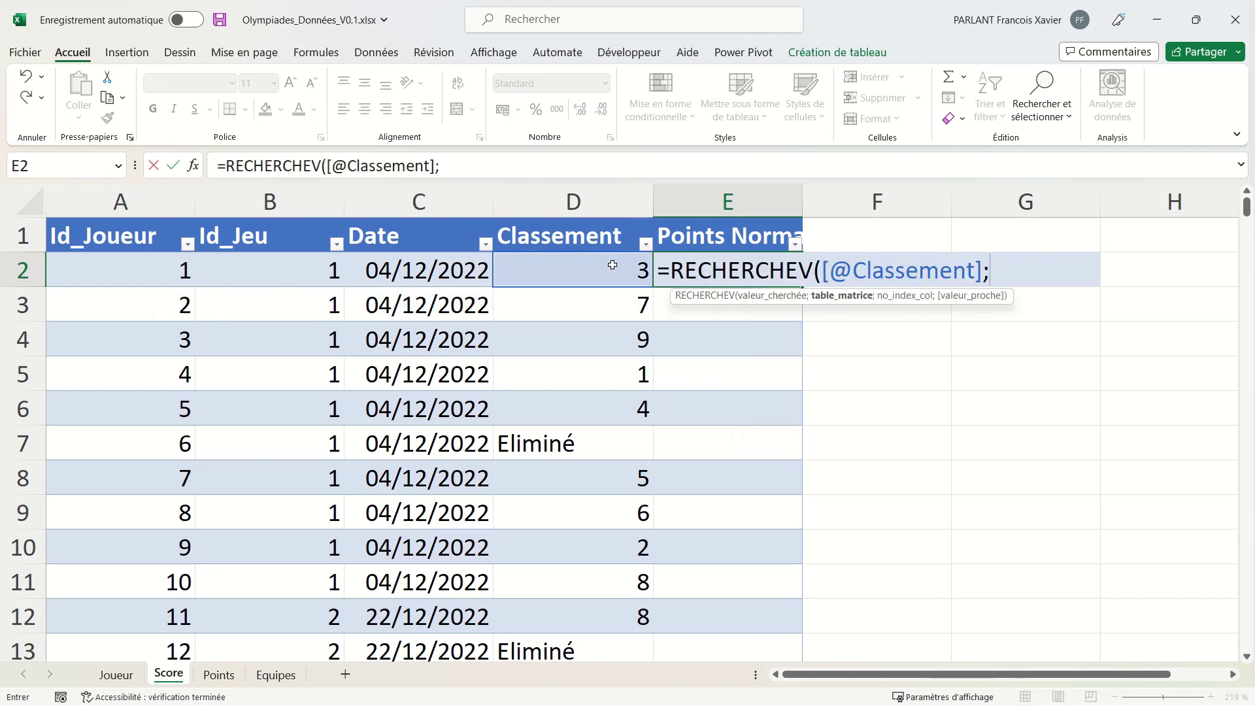
left_click(240, 675)
left_click(51, 222)
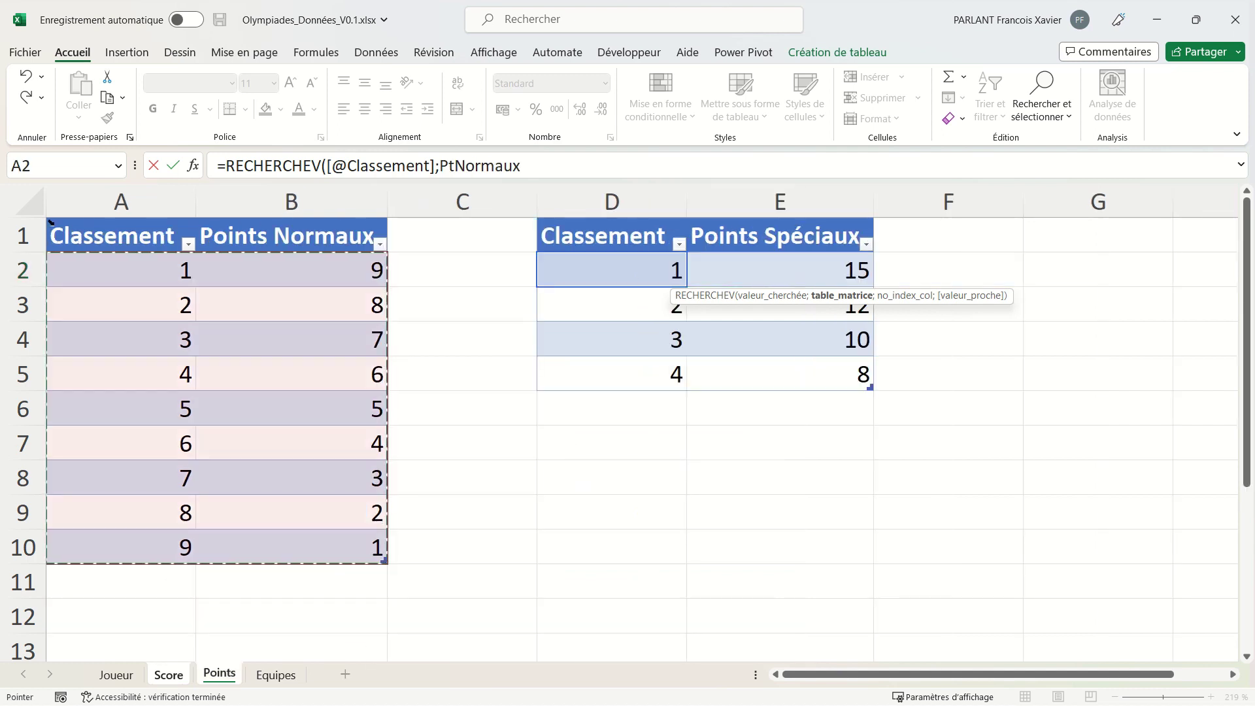
type(";")
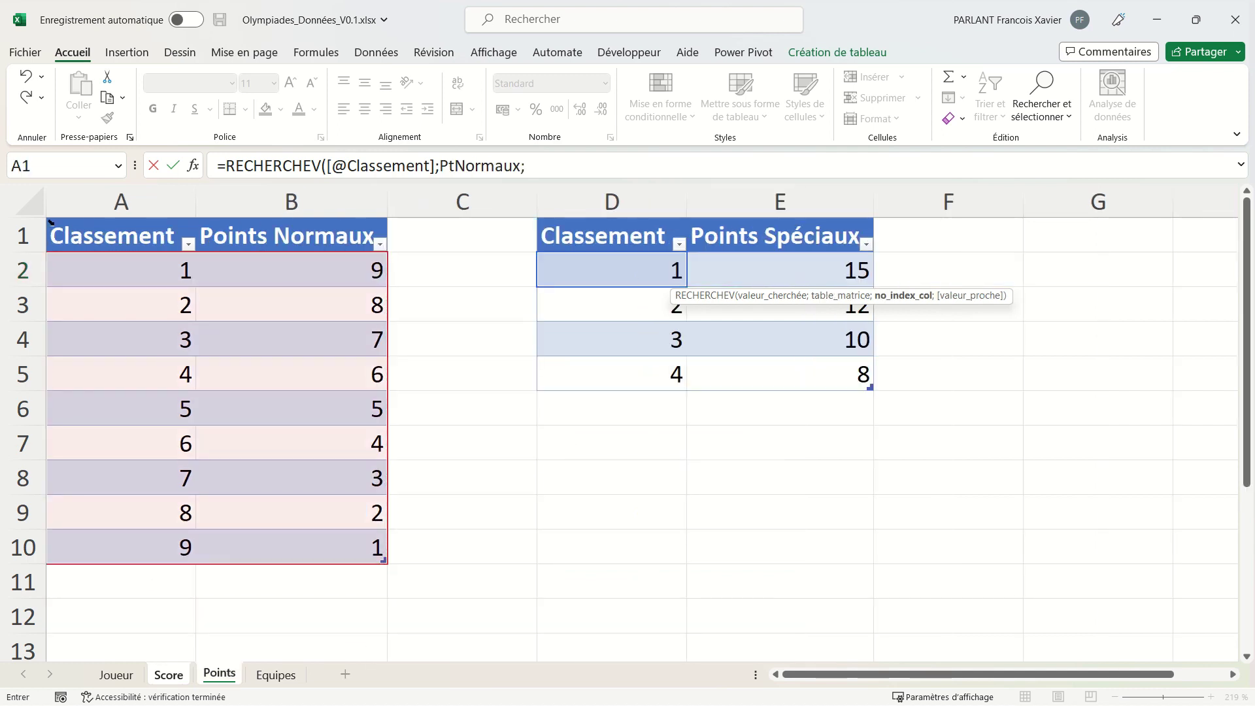
type("2;")
key("Down")
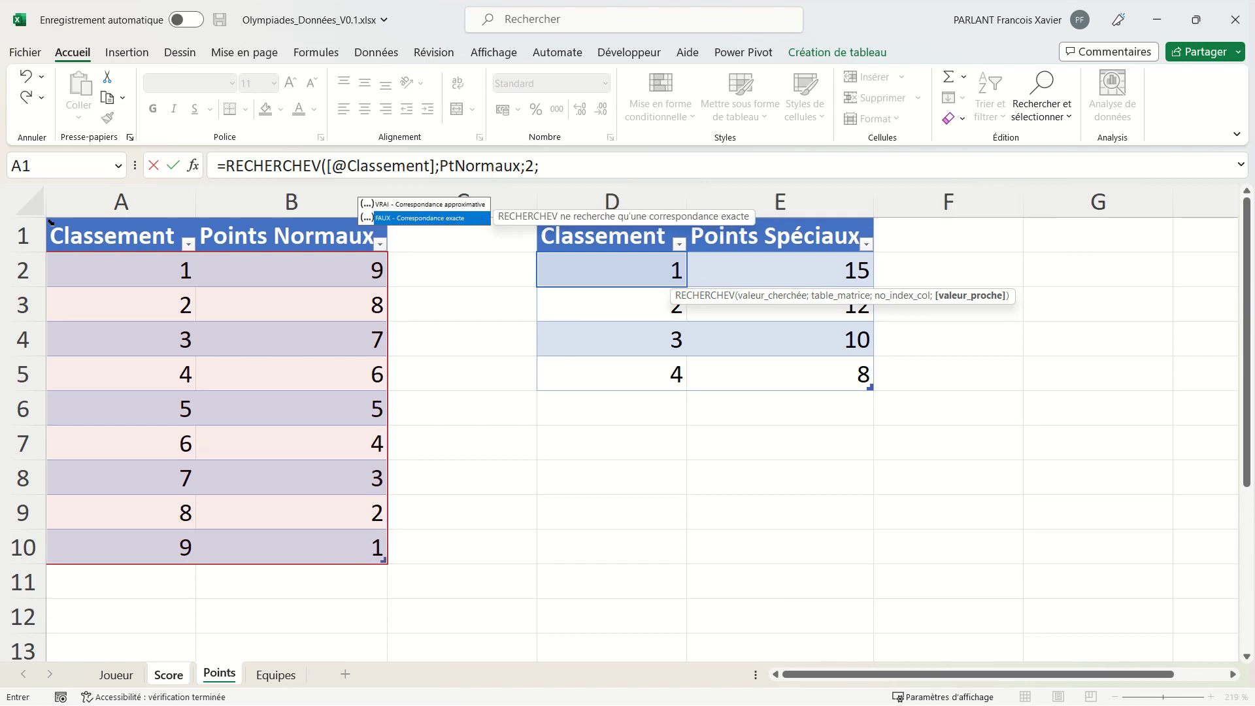
key("Tab")
key("Return")
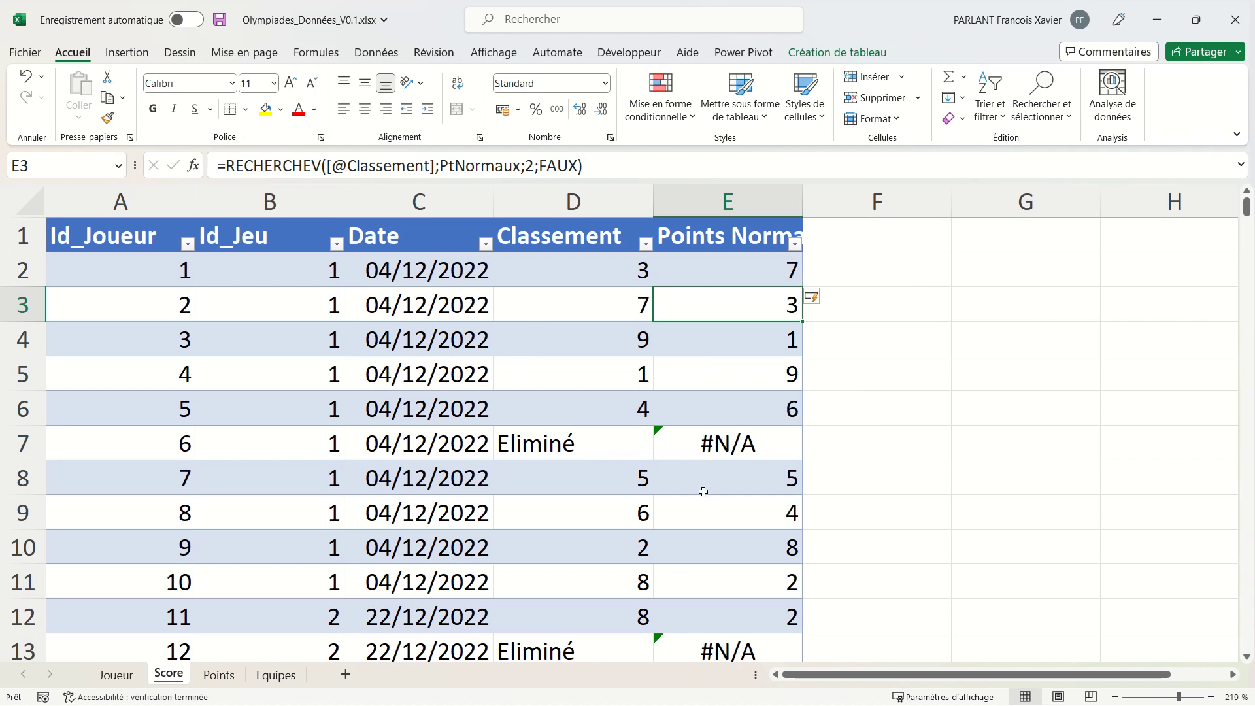
scroll(703, 491, "down", 4)
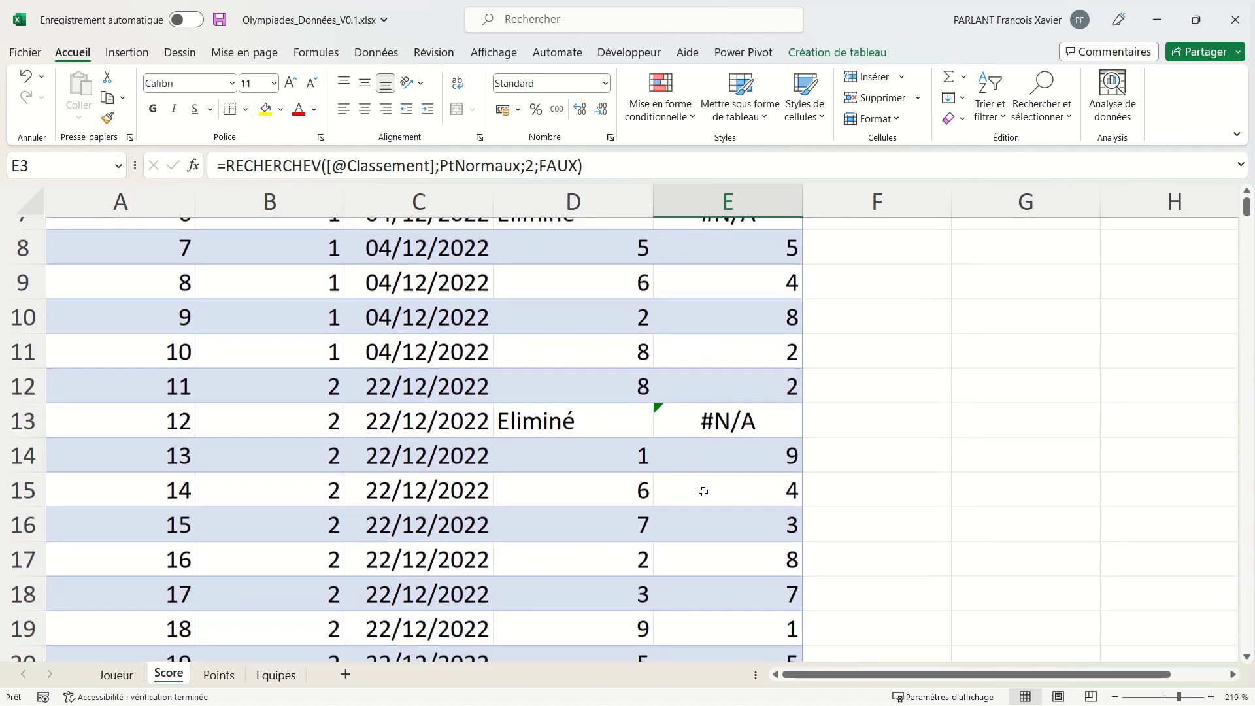
scroll(703, 491, "up", 1)
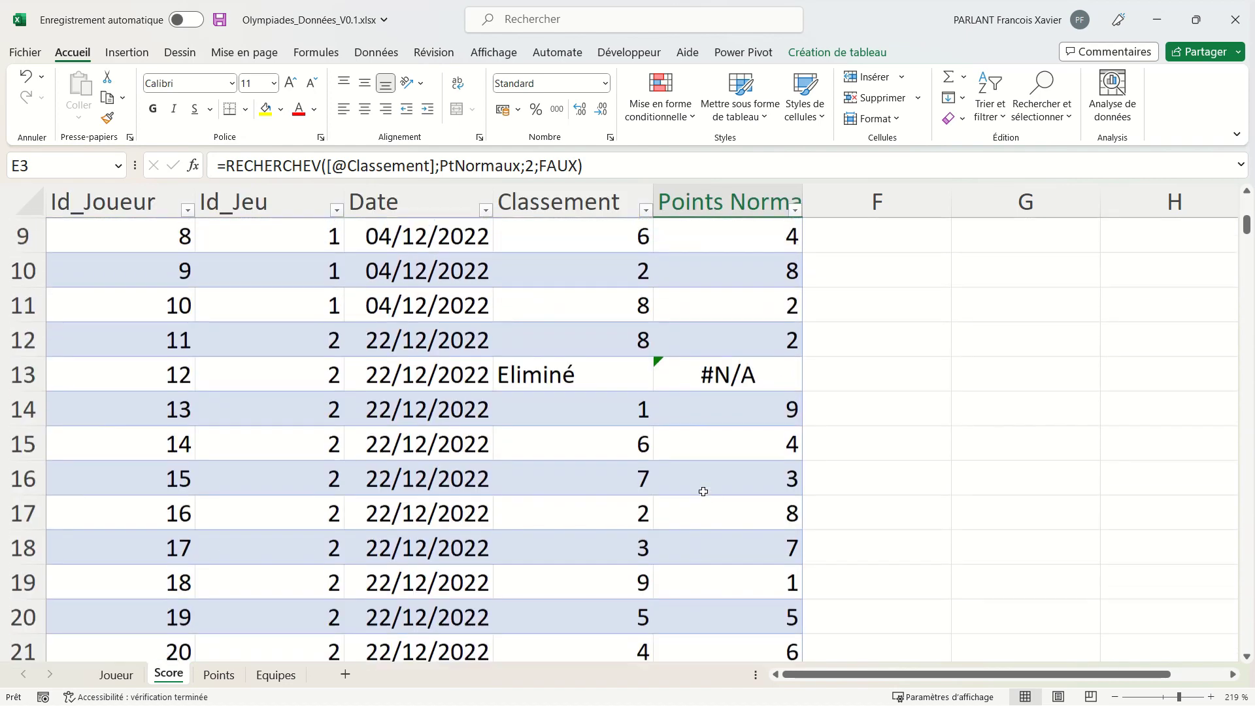
- Wrap the Points Normaux lookup formula in SI.NON.DISP so that it returns 0 for #N/A results
scroll(702, 491, "down", 1)
scroll(702, 491, "down", 1)
scroll(703, 491, "up", 4)
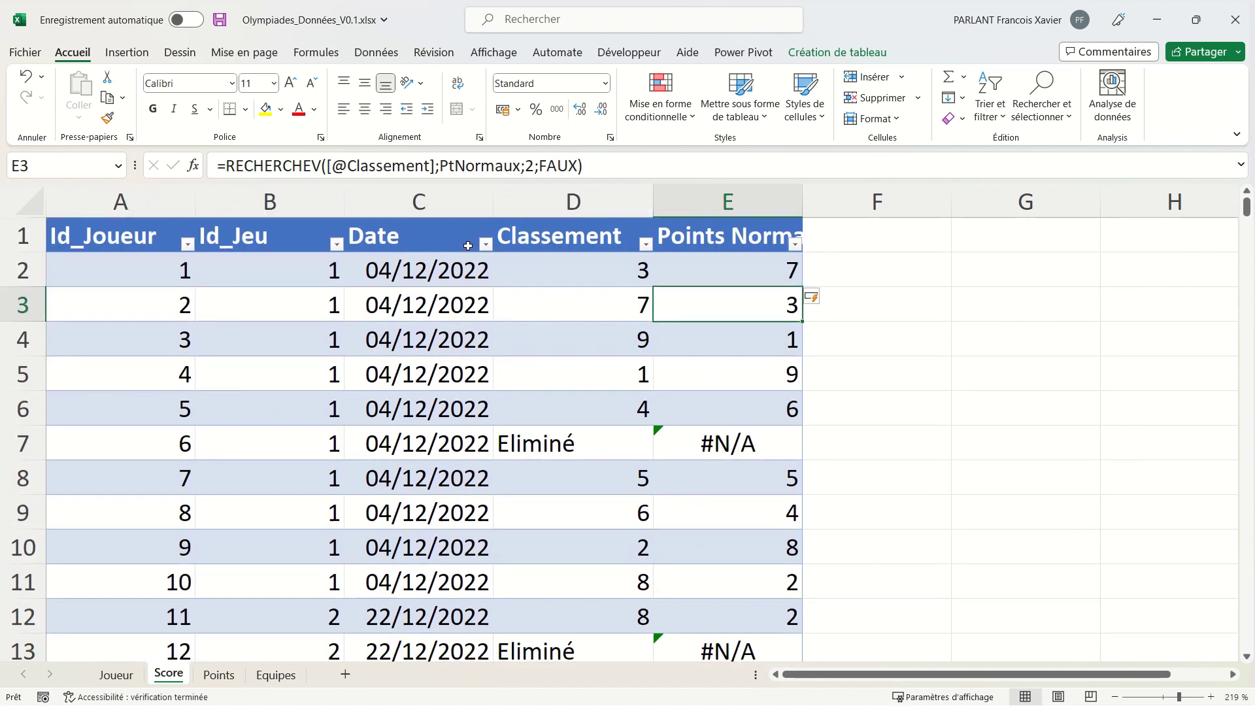
left_click(227, 168)
type("si")
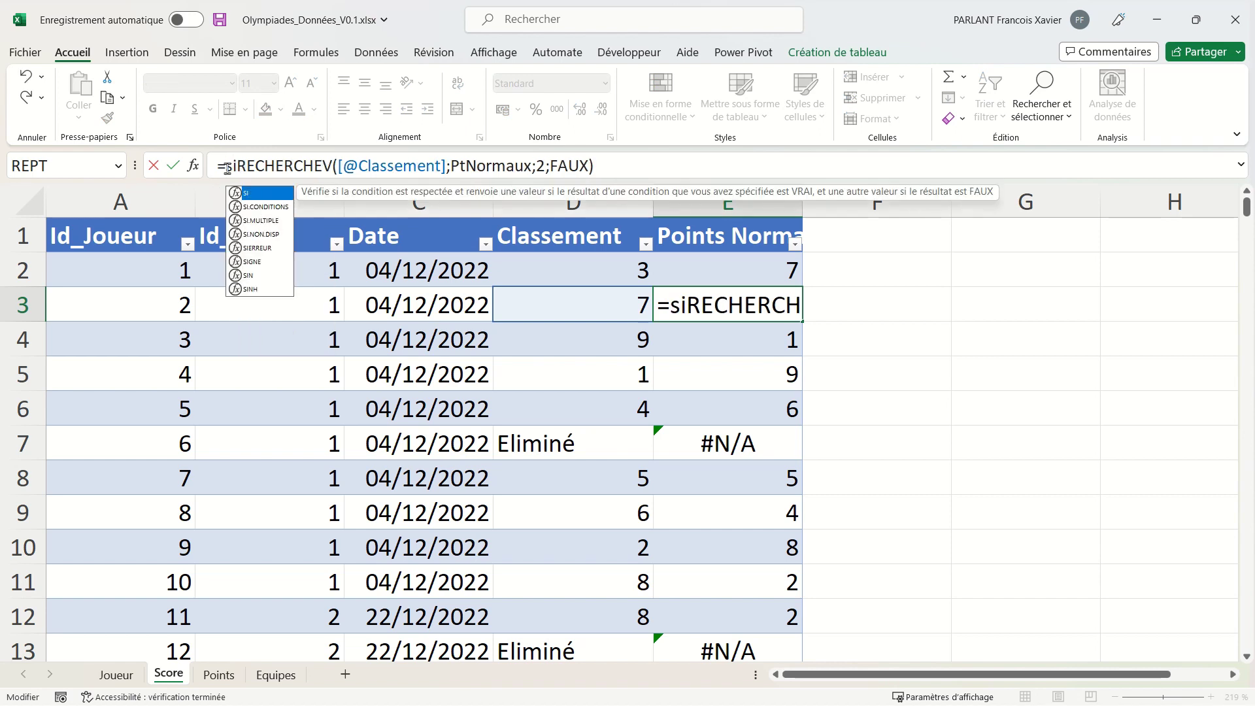
key("Down")
key("Down")
key("Down")
key("Tab")
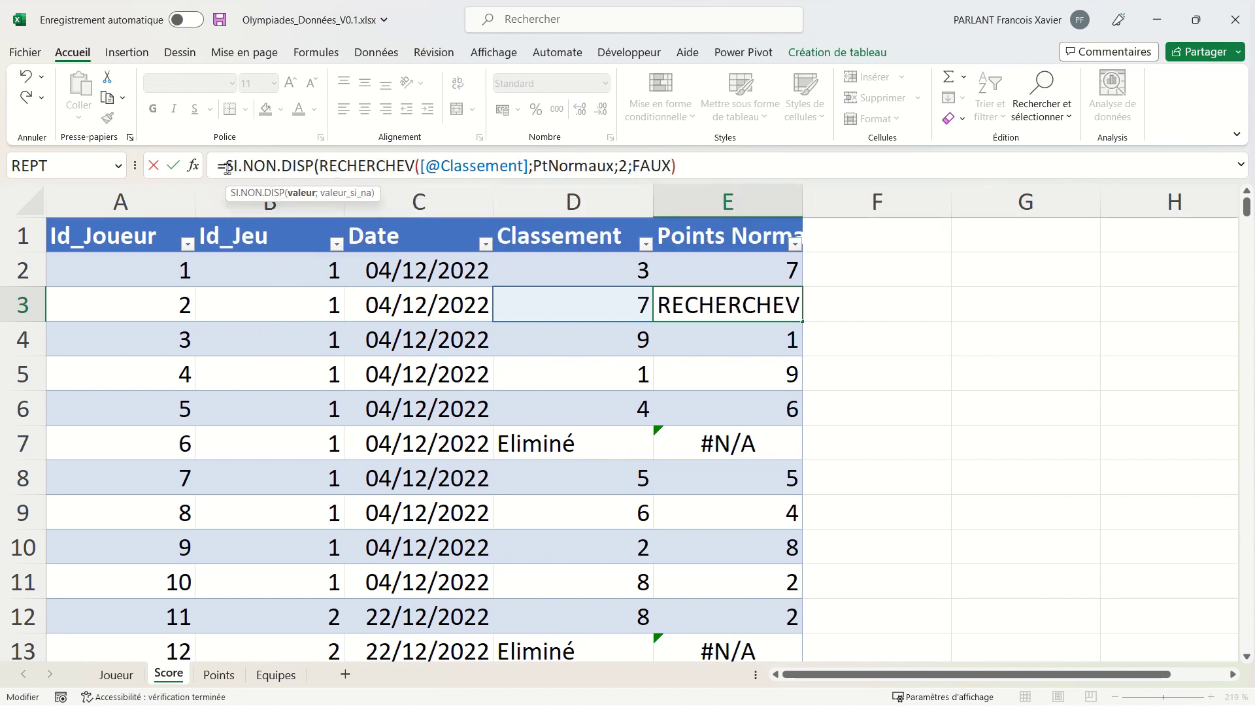
left_click(743, 171)
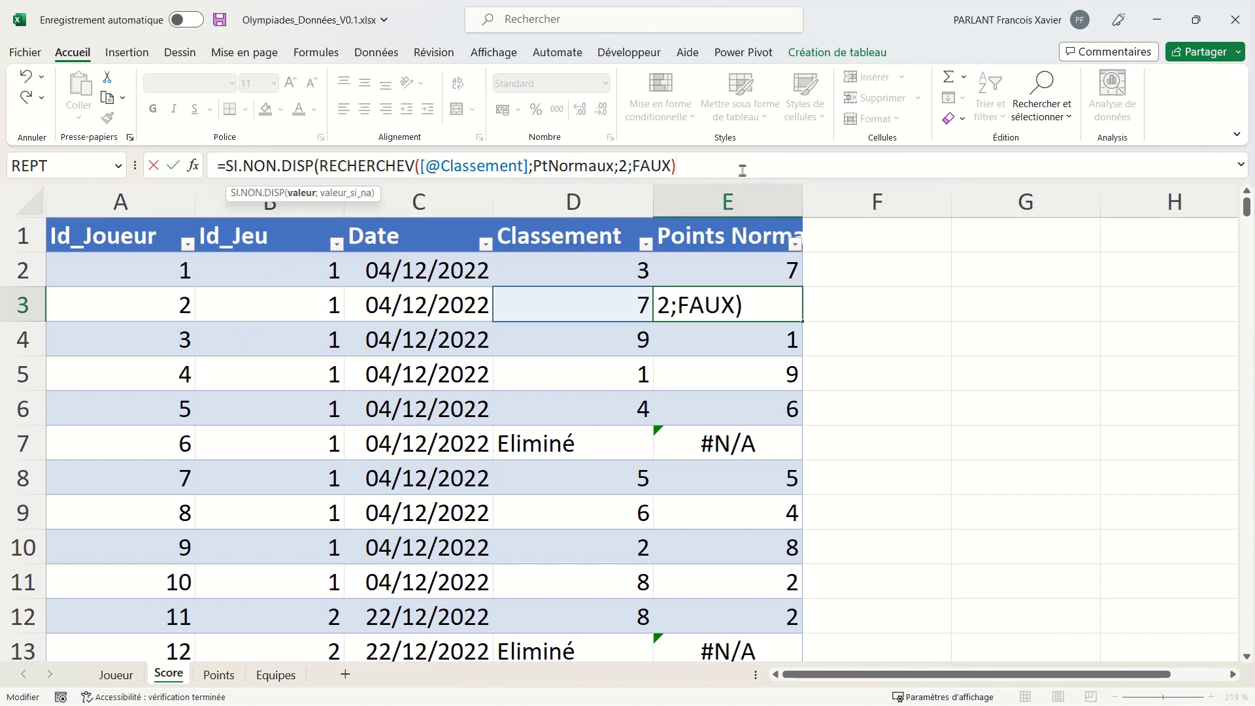
type(";0)")
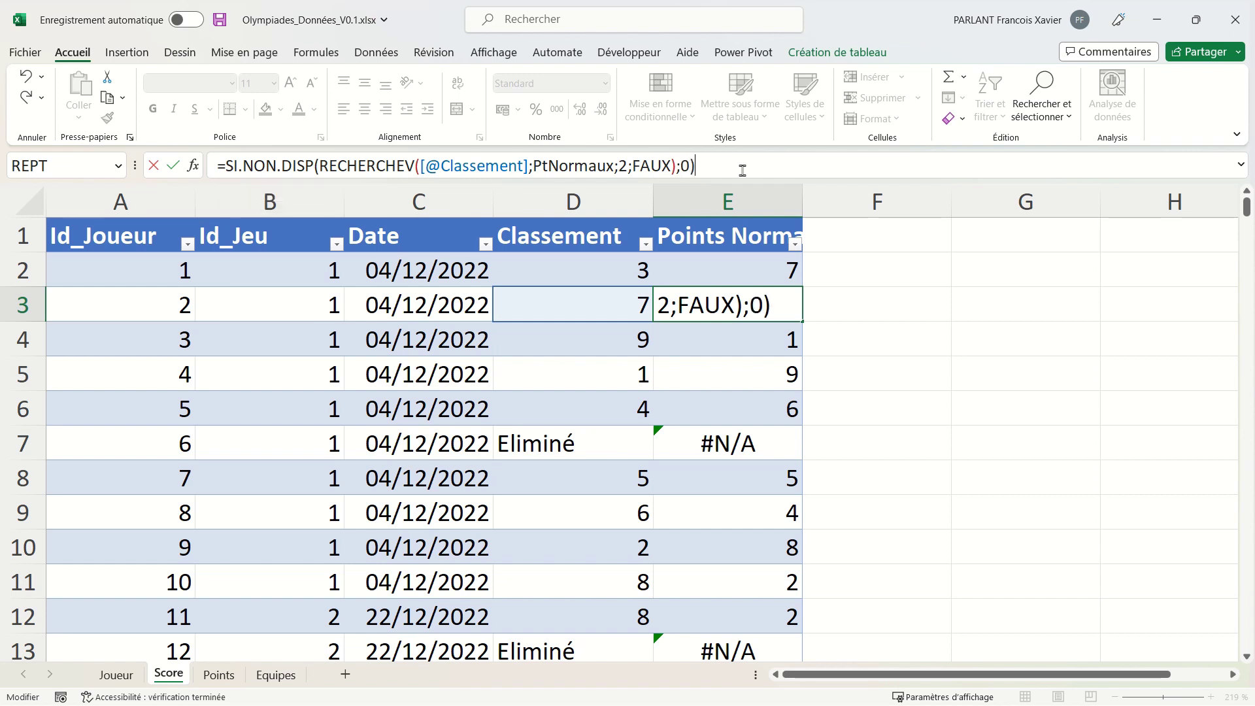
key("Return")
- Add a Points Spéciaux column in column F of the Scores table
left_click(882, 239)
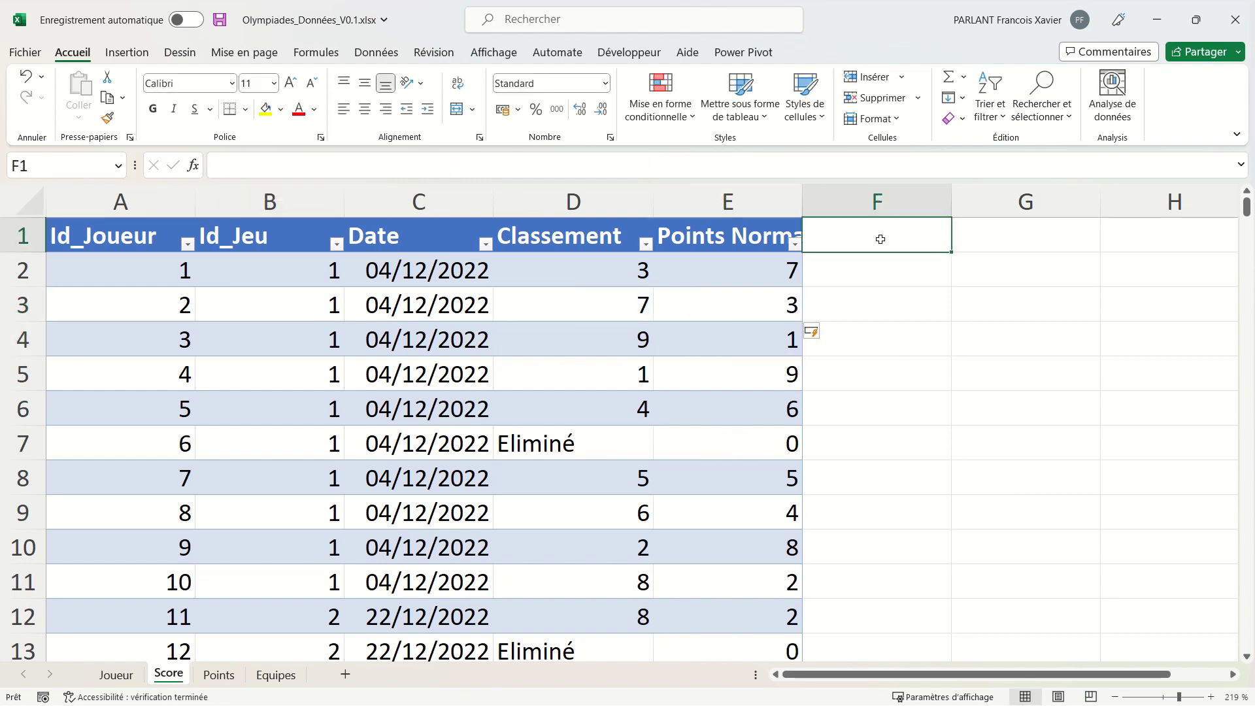
type("Points Spéciaux")
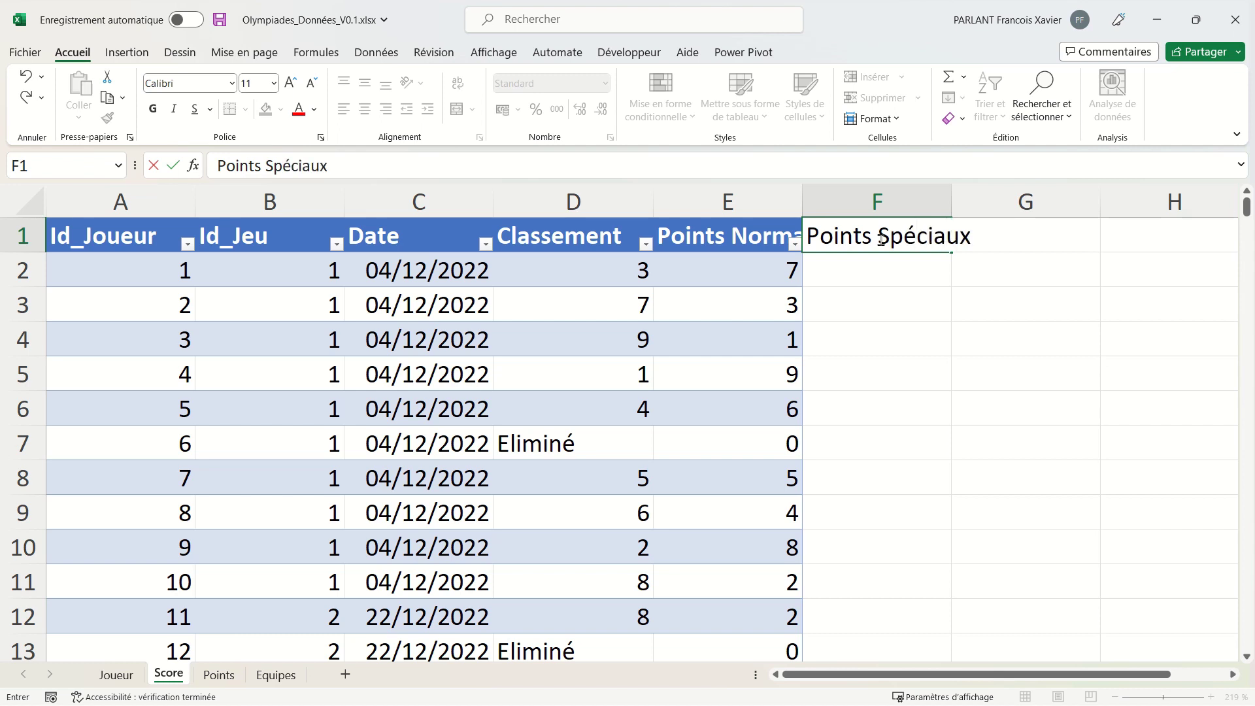
key("Return")
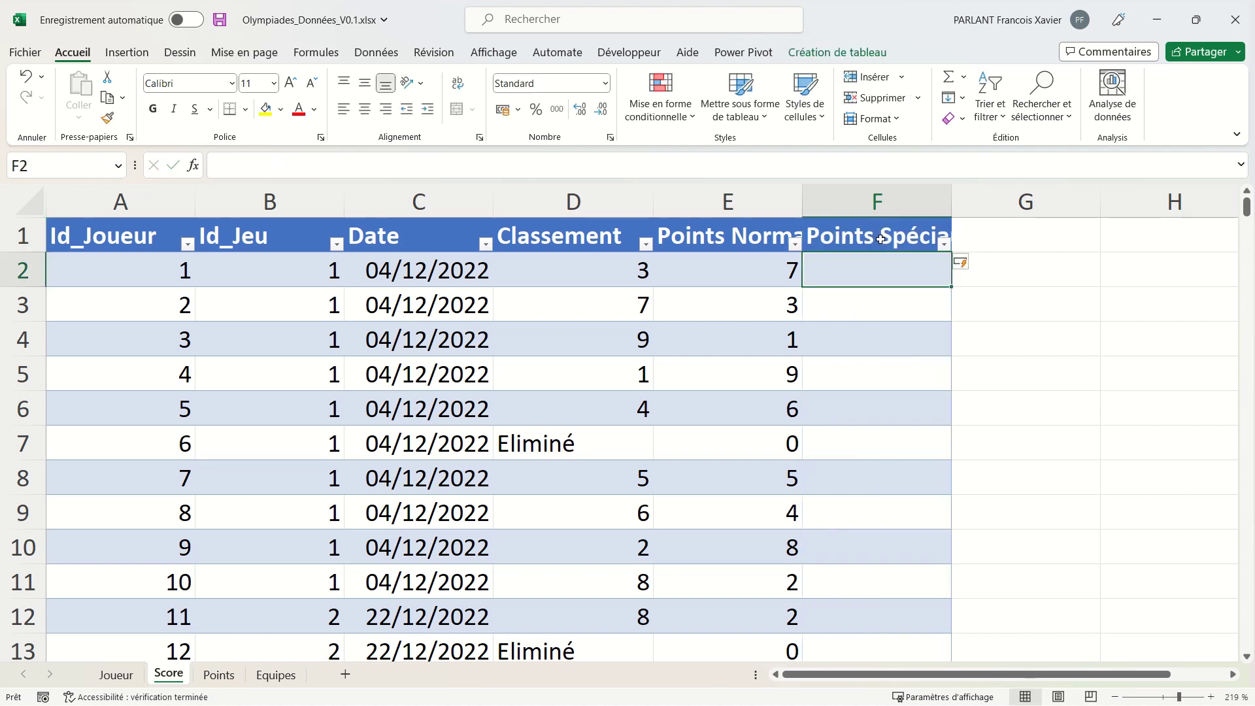
- Copy the E2 lookup formula into the Points Spéciaux column and change its lookup table to PtSpéciaux
left_click(745, 263)
key("ctrl+c")
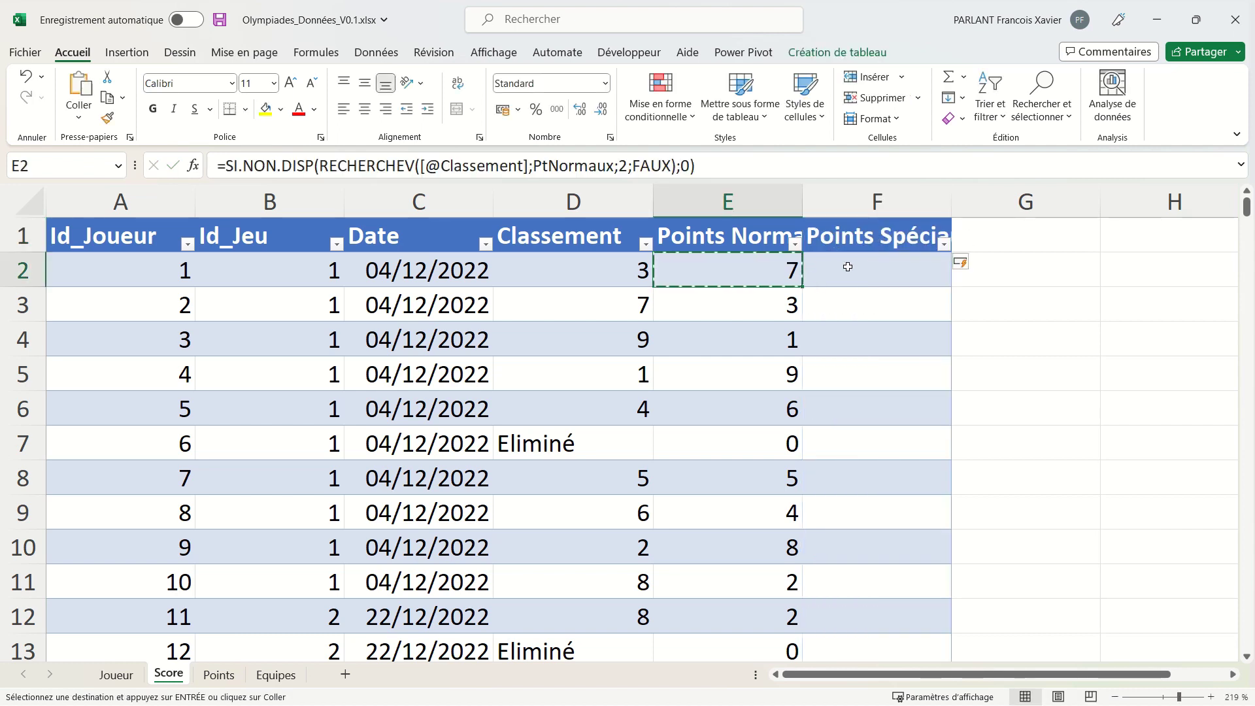
left_click(850, 268)
key("ctrl+v")
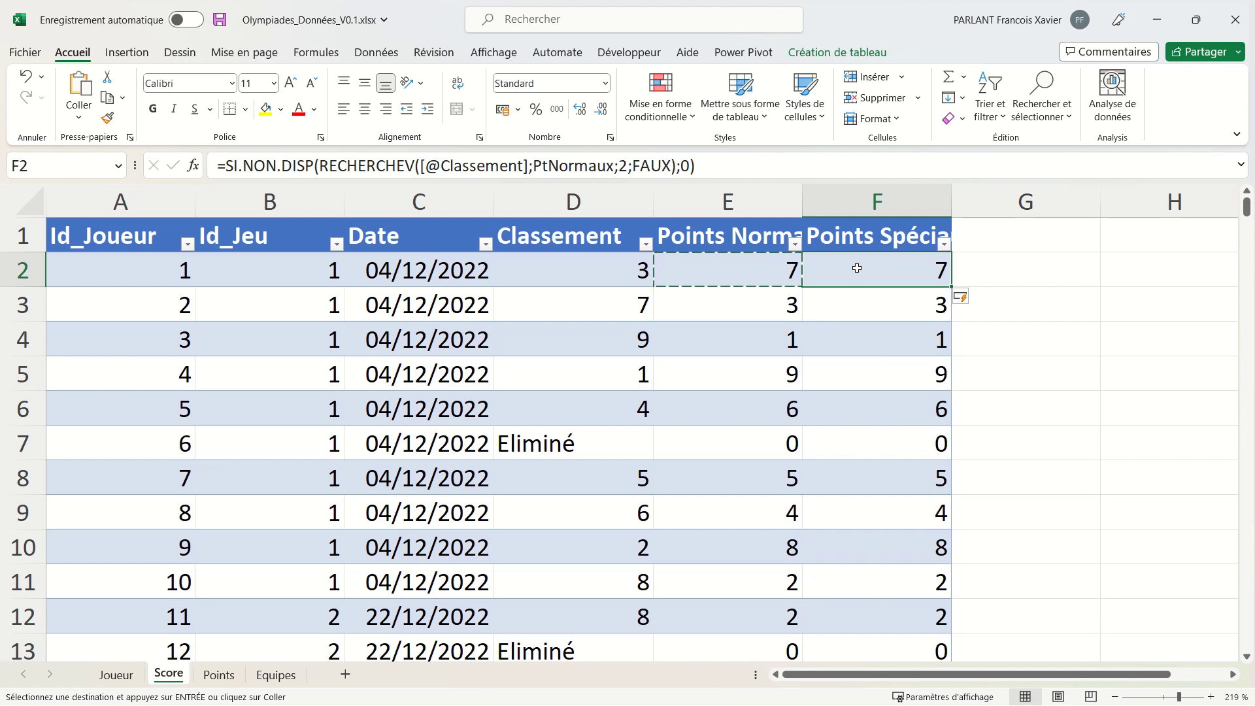
left_click(612, 166)
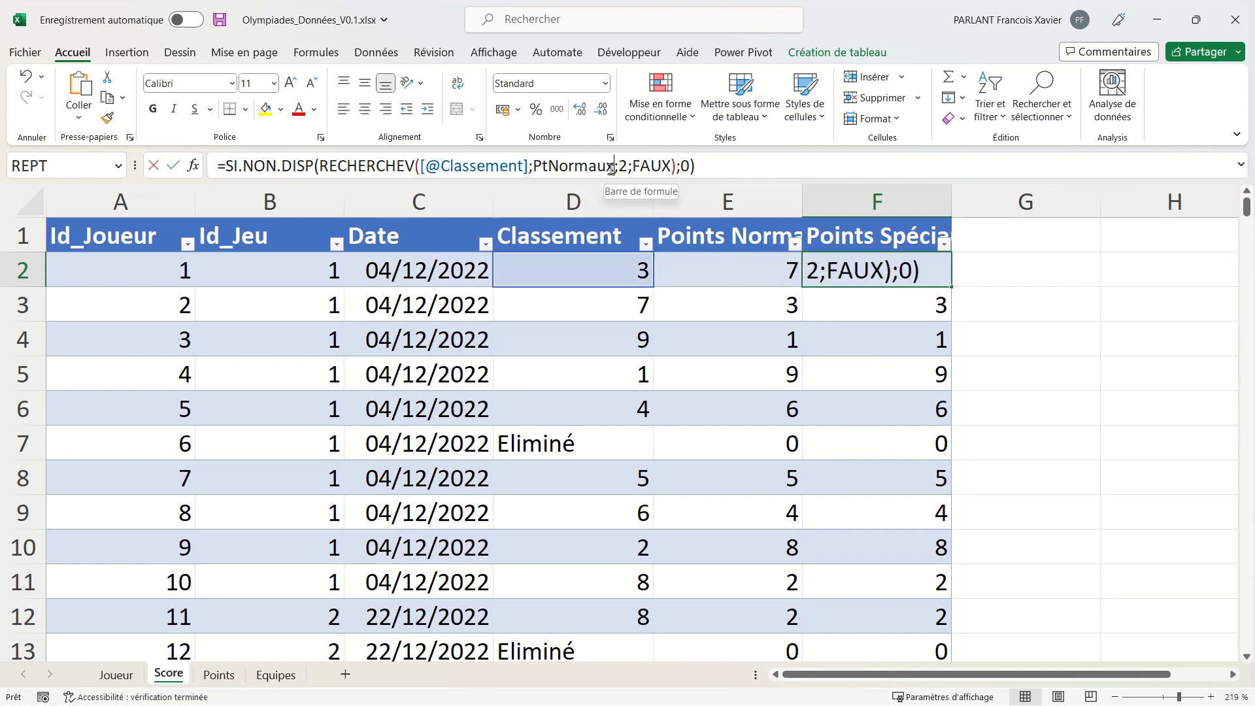
left_click_drag(612, 166, 552, 170)
type("S")
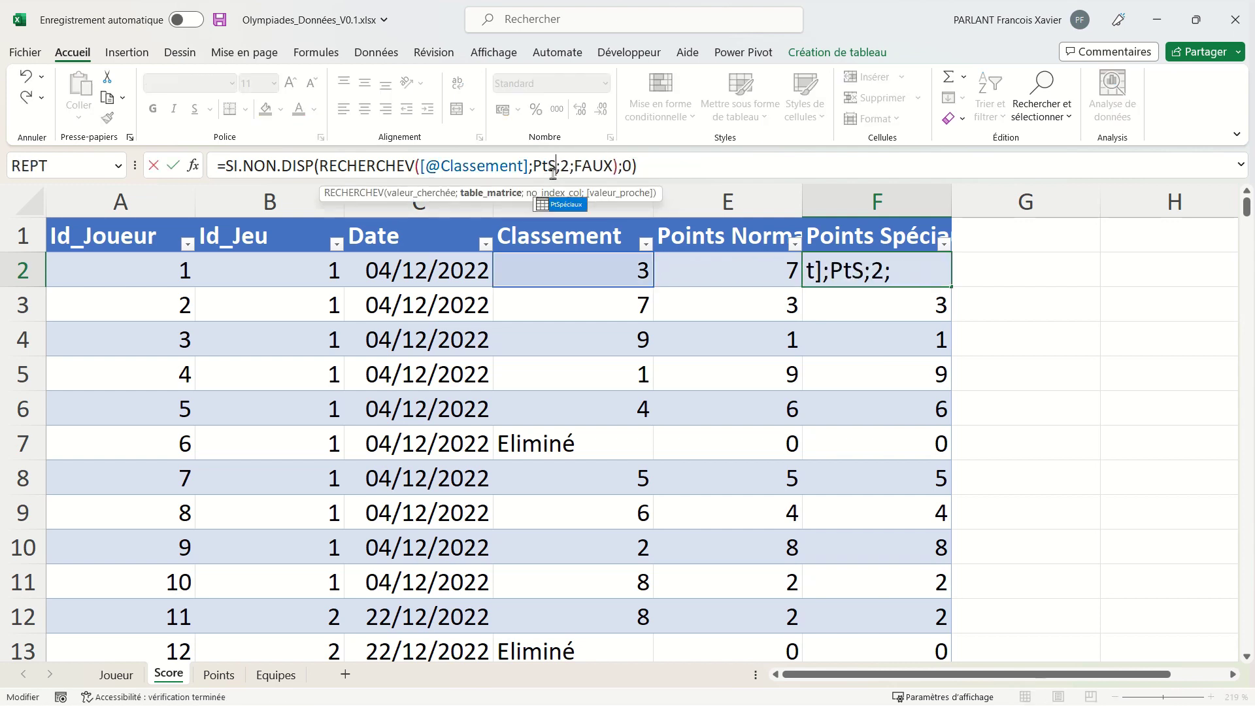
key("Tab")
key("Return")
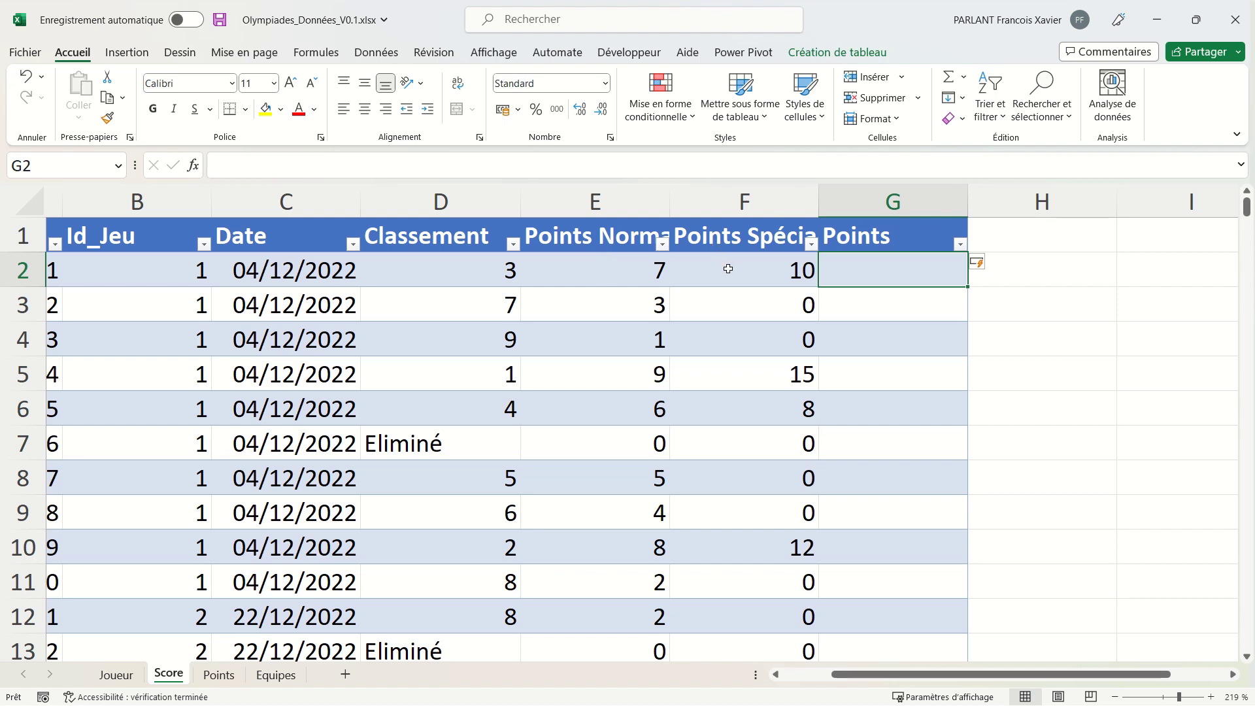
- Begin a SI formula in G2 with an OU test for [@[Id_Jeu]] equal to 10, 20 or 30
type("=si")
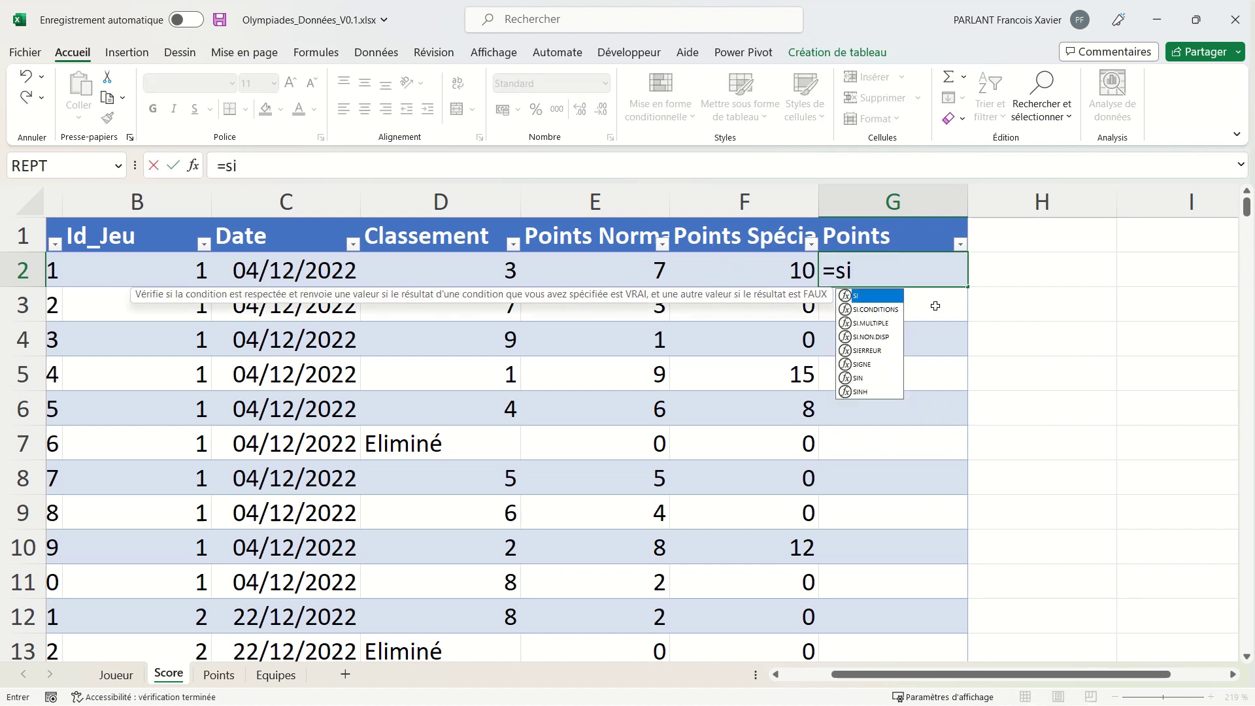
key("Tab")
type("ou")
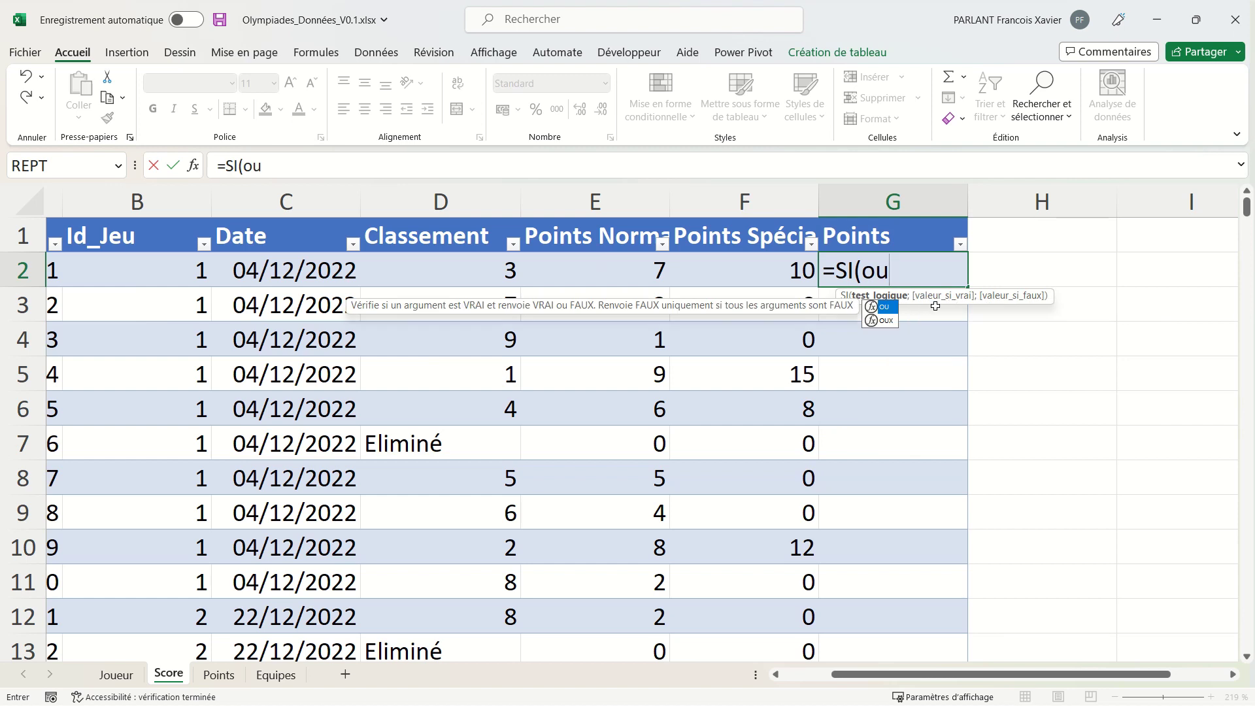
key("Tab")
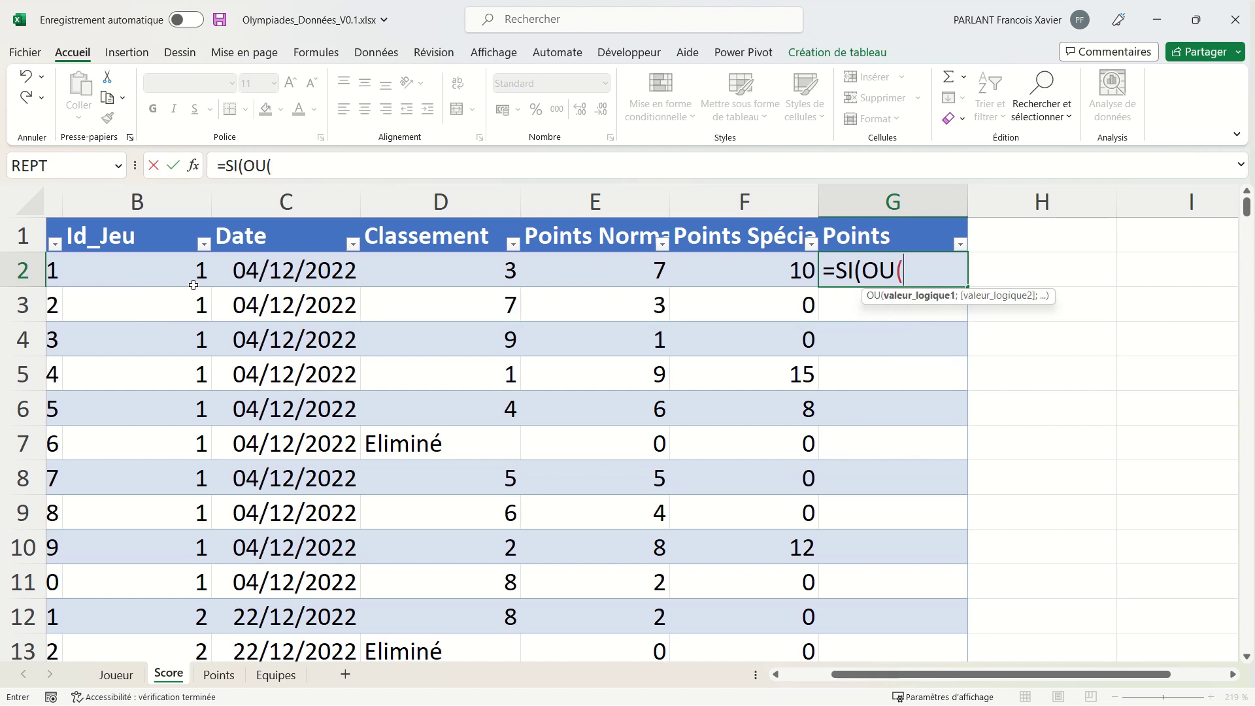
left_click(138, 277)
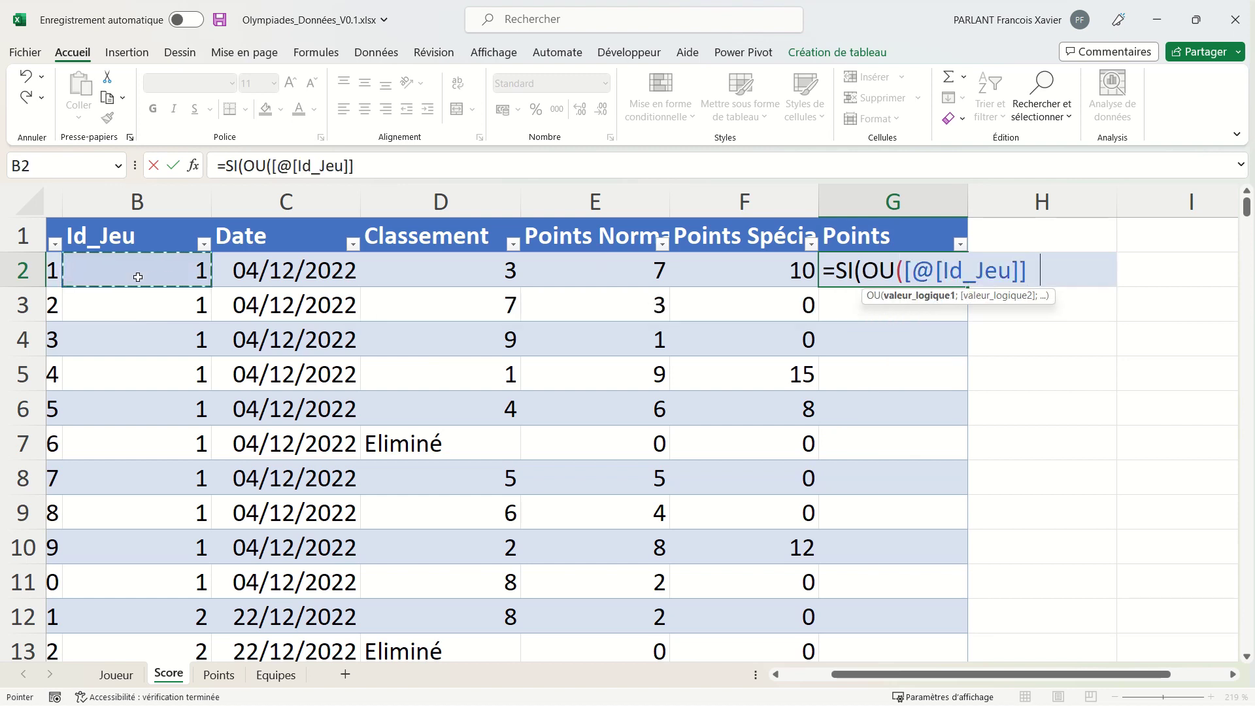
type("=10")
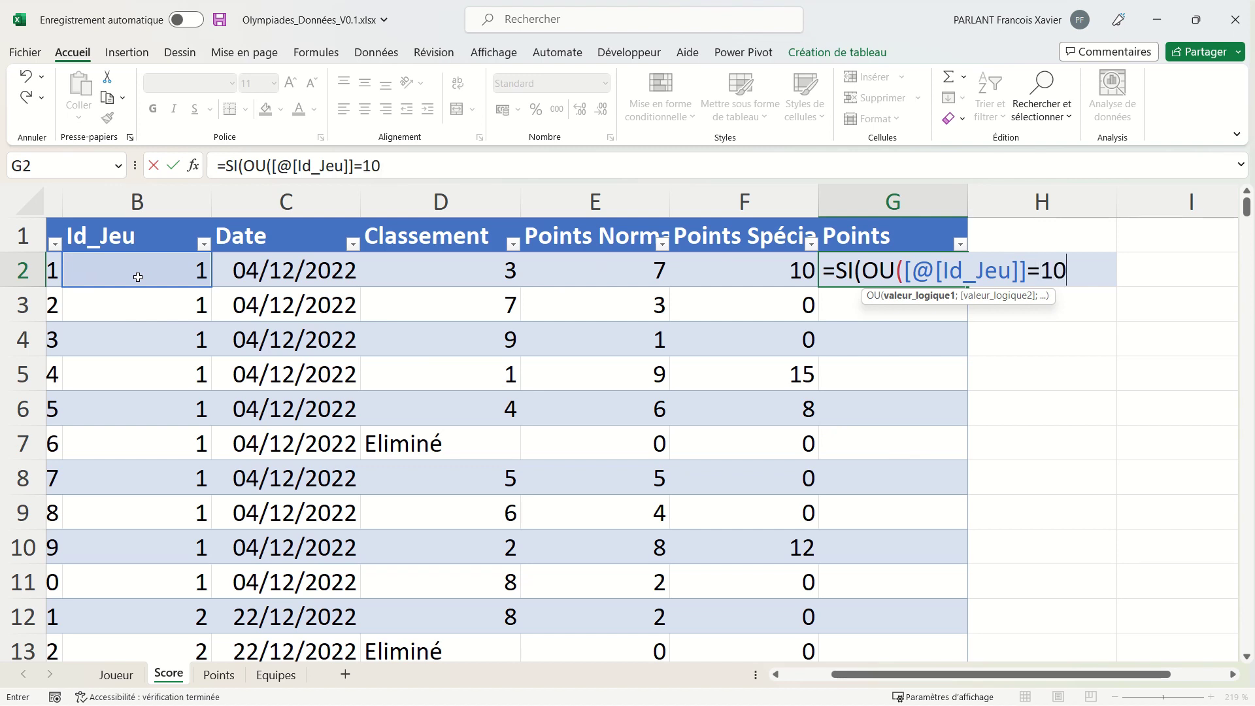
type(";")
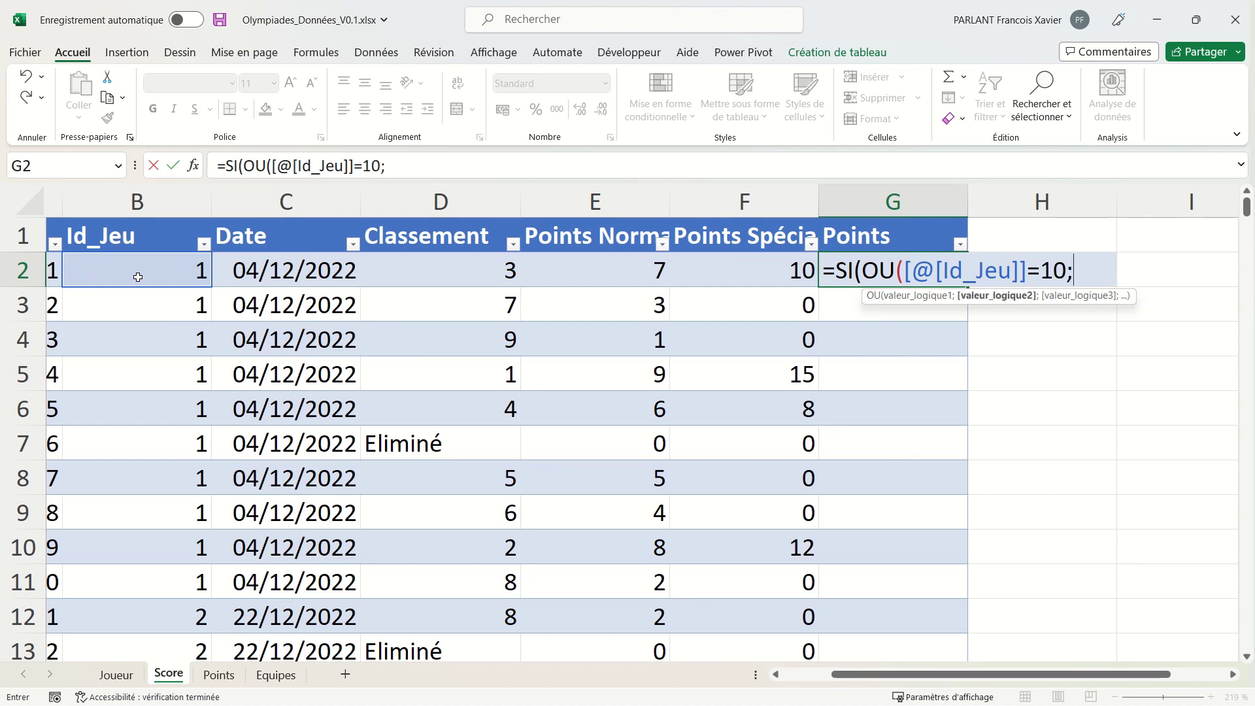
left_click(138, 277)
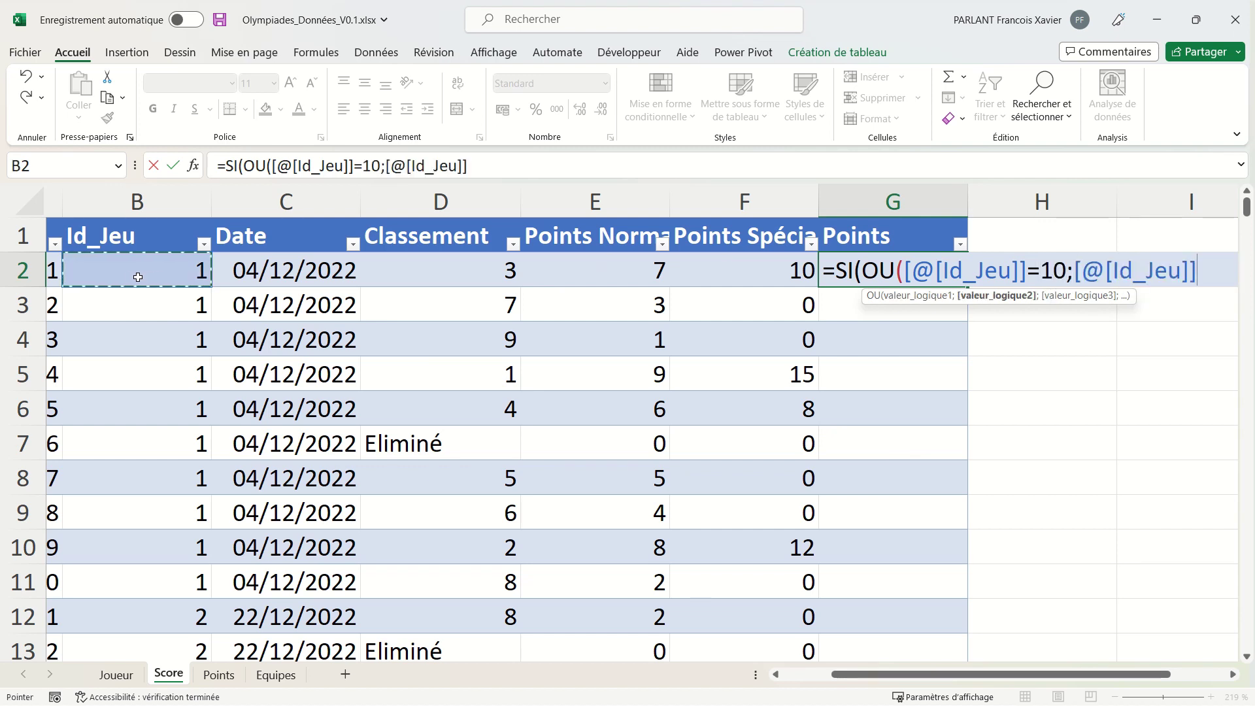
type("=")
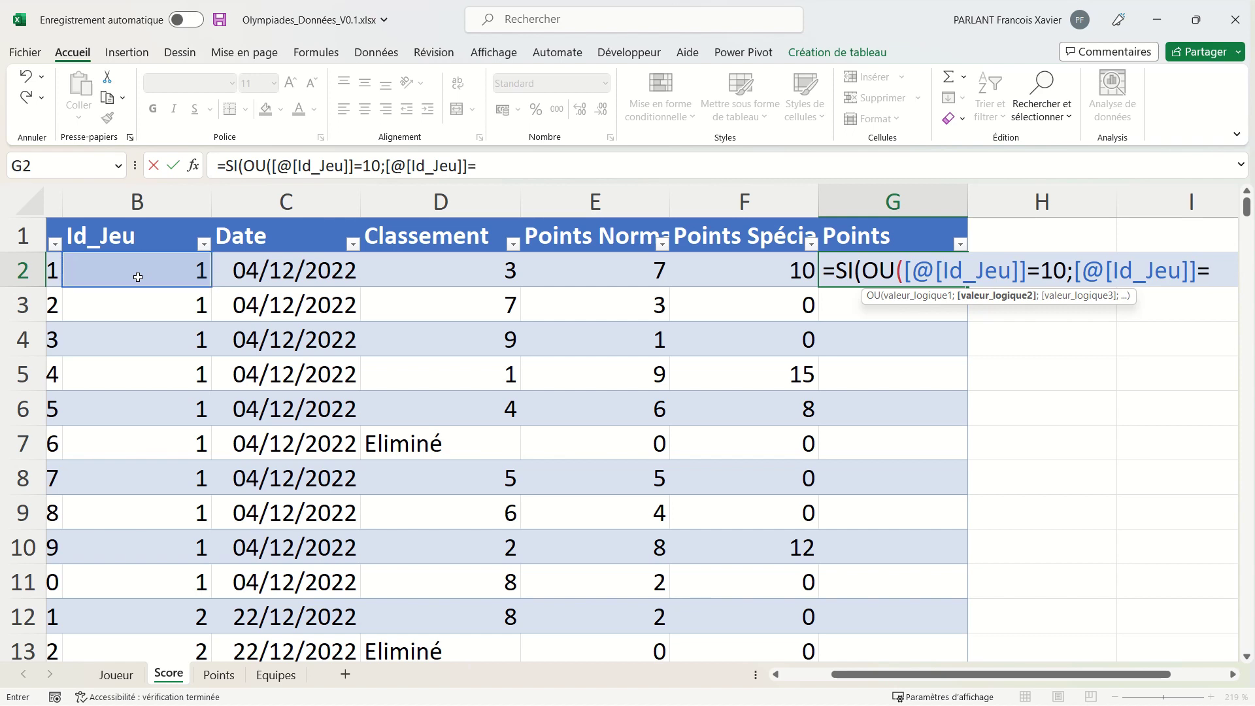
type("20;")
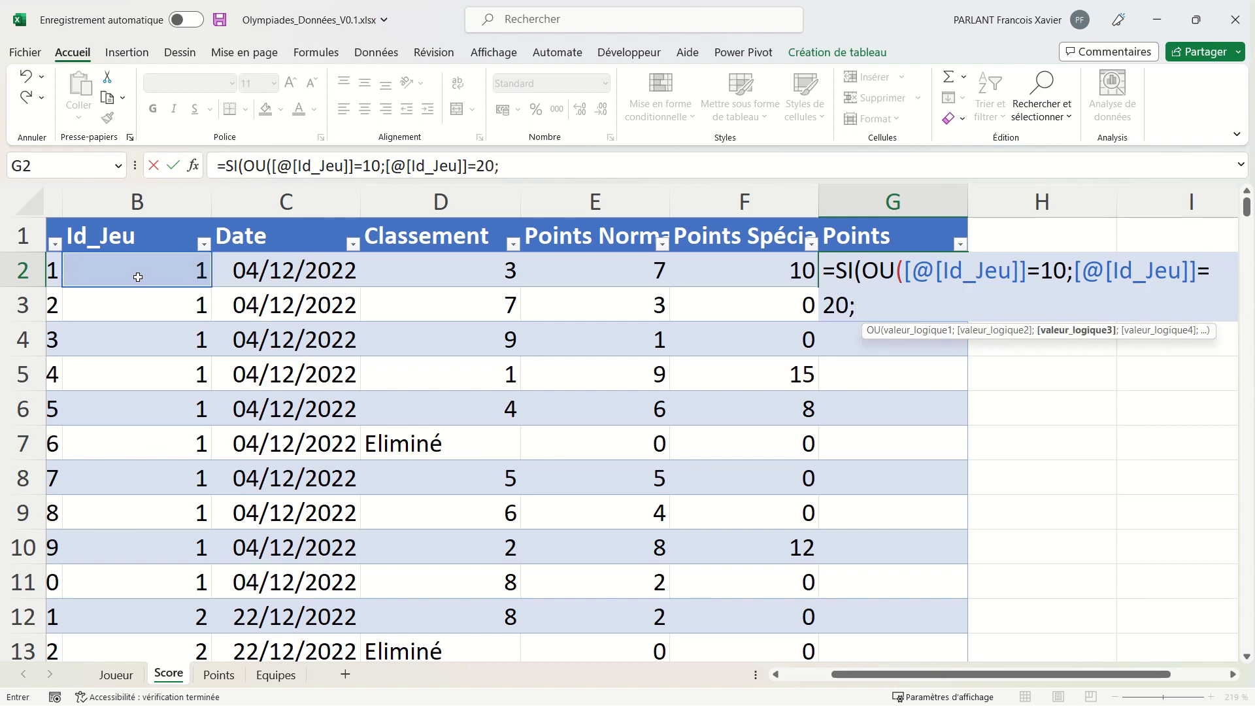
left_click(174, 274)
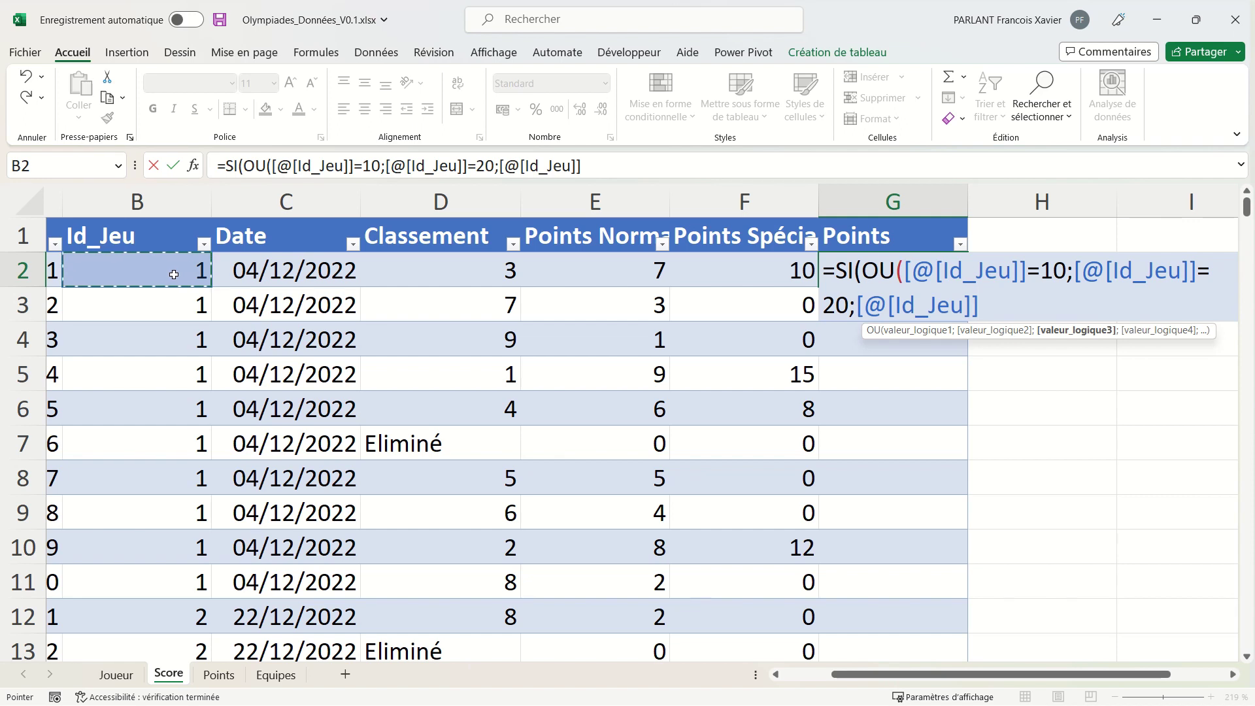
type("=30)")
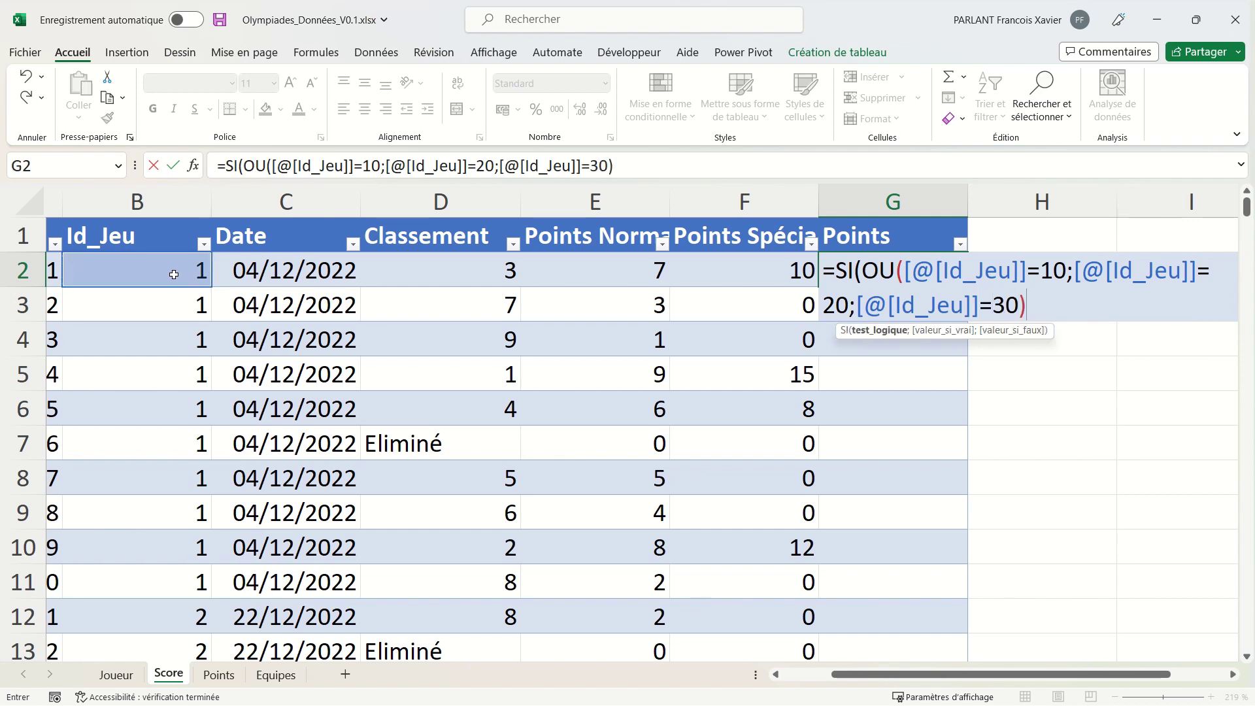
- Complete the SI formula to return [@[Points Spéciaux]] if true and [@[Points Normaux]] otherwise, and undo the column fill
type(";")
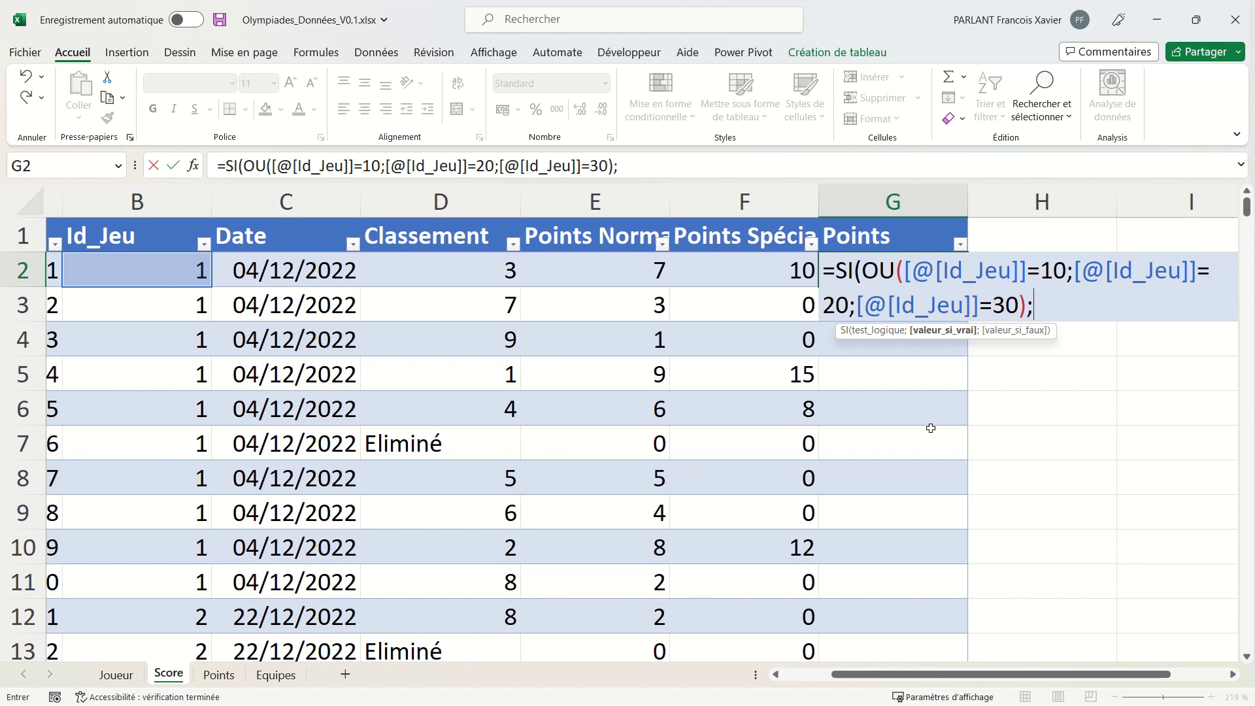
left_click(702, 272)
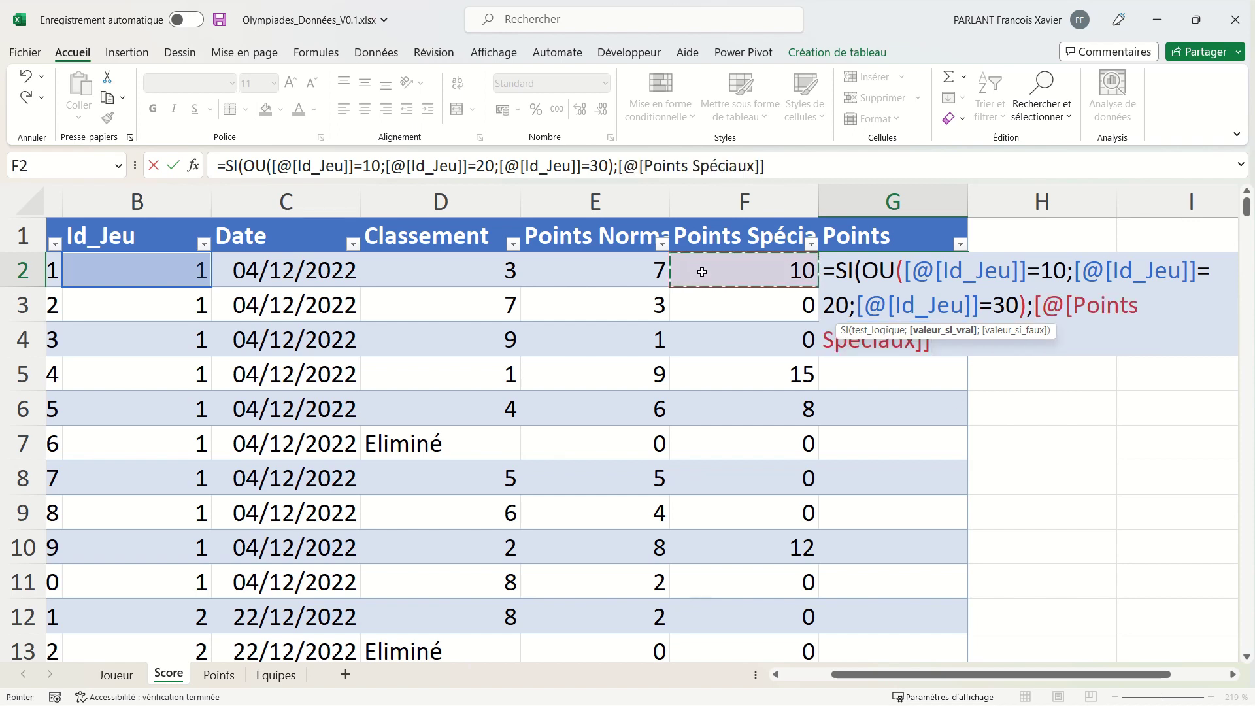
type(";")
left_click(610, 273)
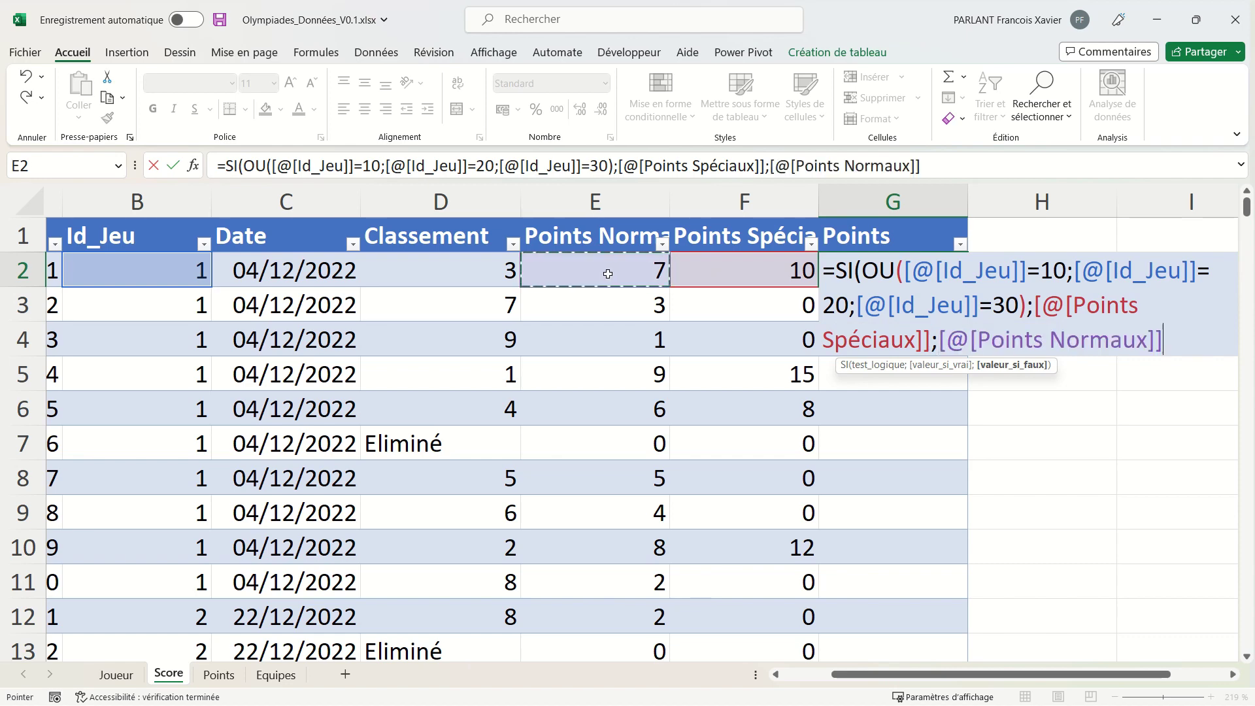
type(")")
key("Return")
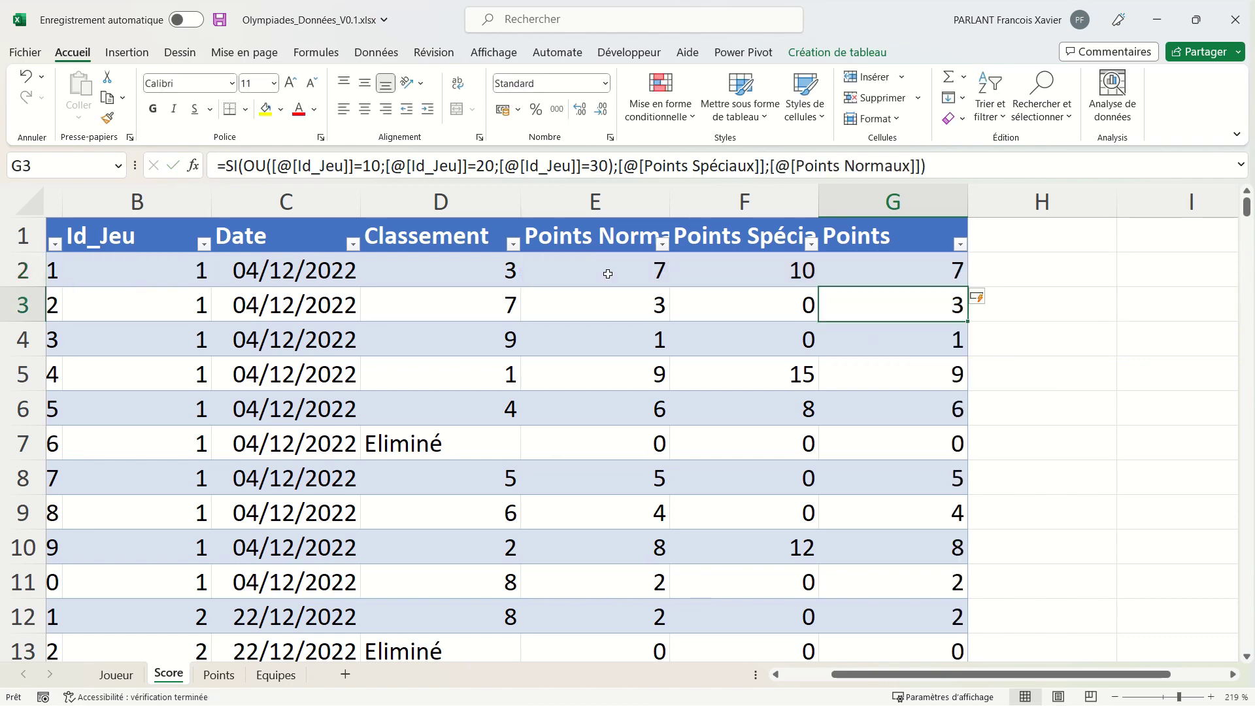
key("ctrl+z")
- Start a SI.CONDITIONS formula in G2 that returns [@[Points Spéciaux]] when [@[Id_Jeu]] equals 10
type("=si")
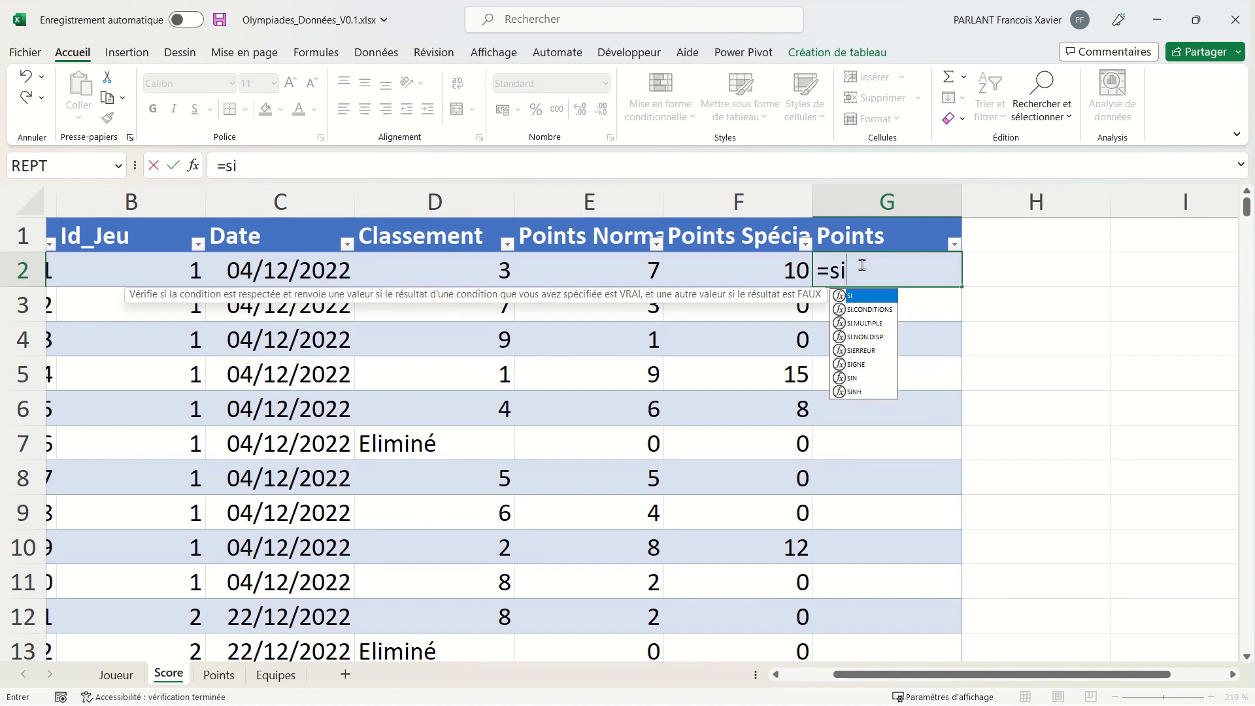
key("Down")
key("Tab")
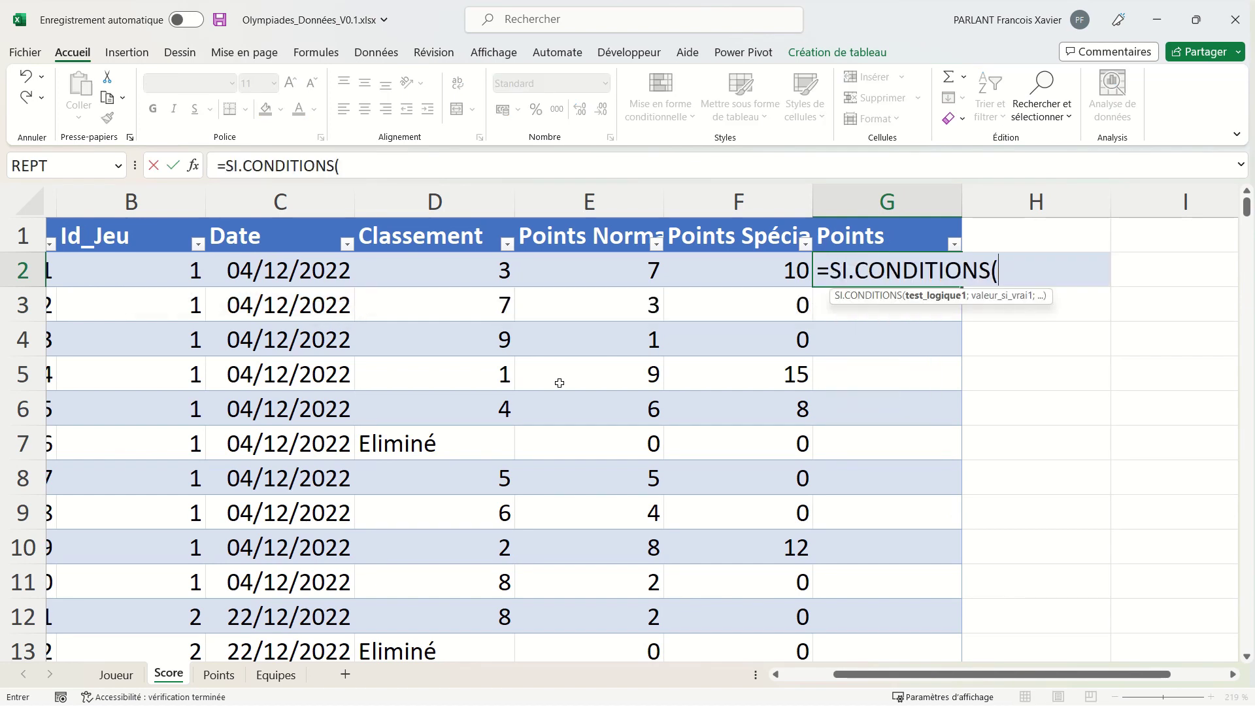
left_click(158, 277)
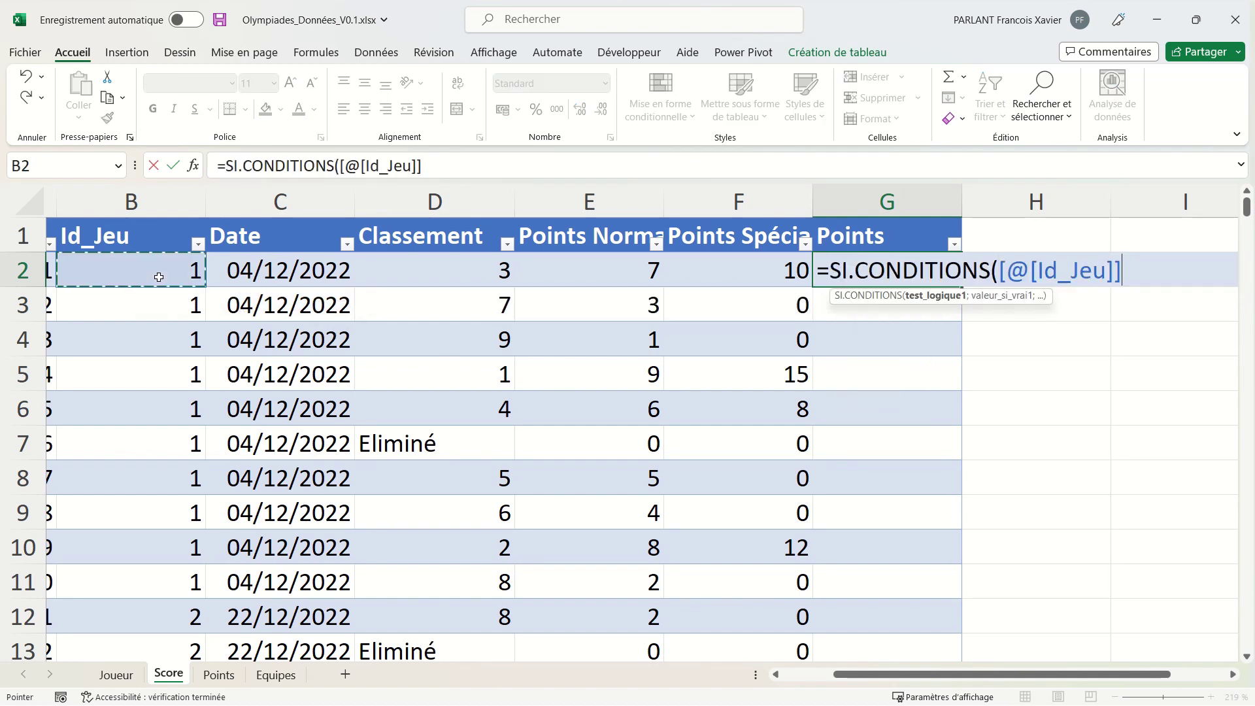
type("=")
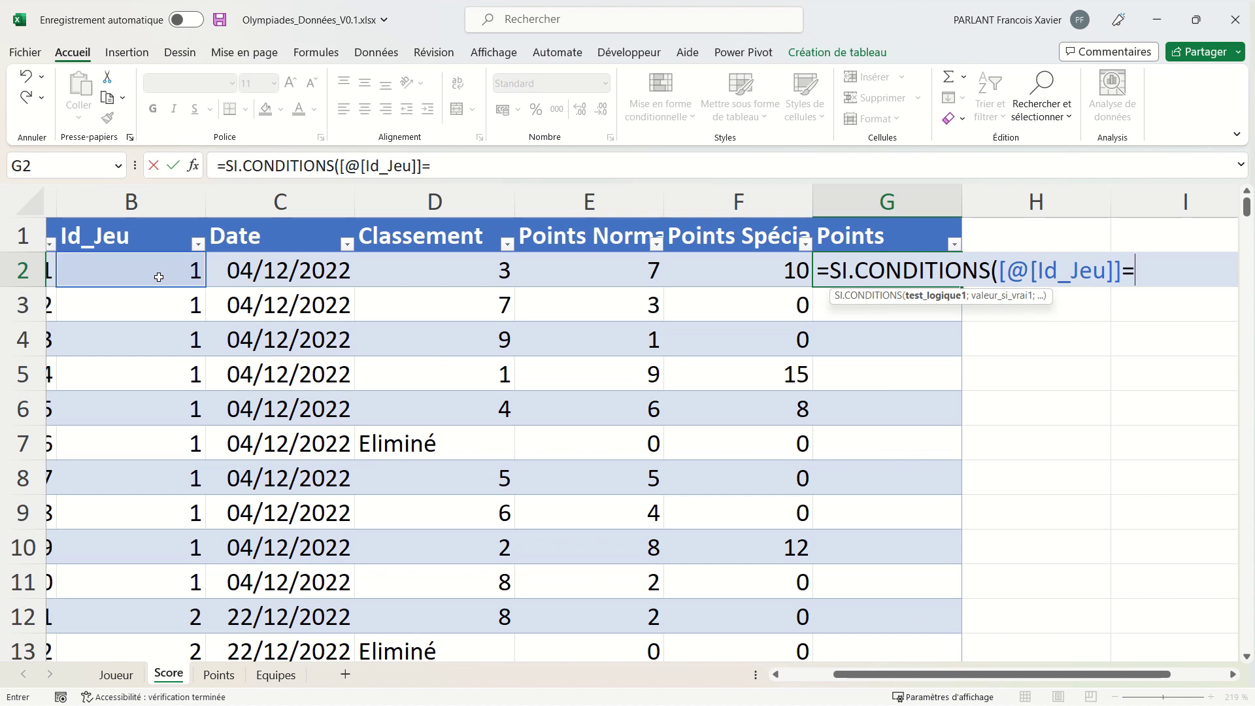
type("10;")
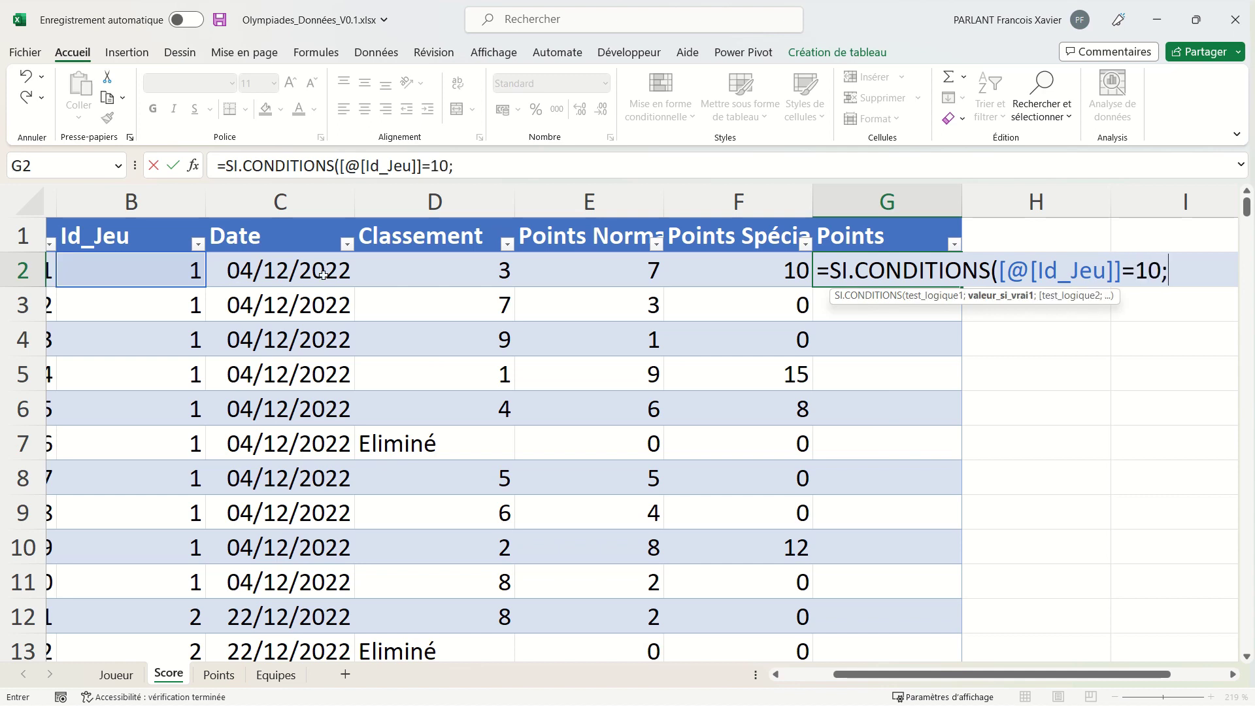
left_click(777, 261)
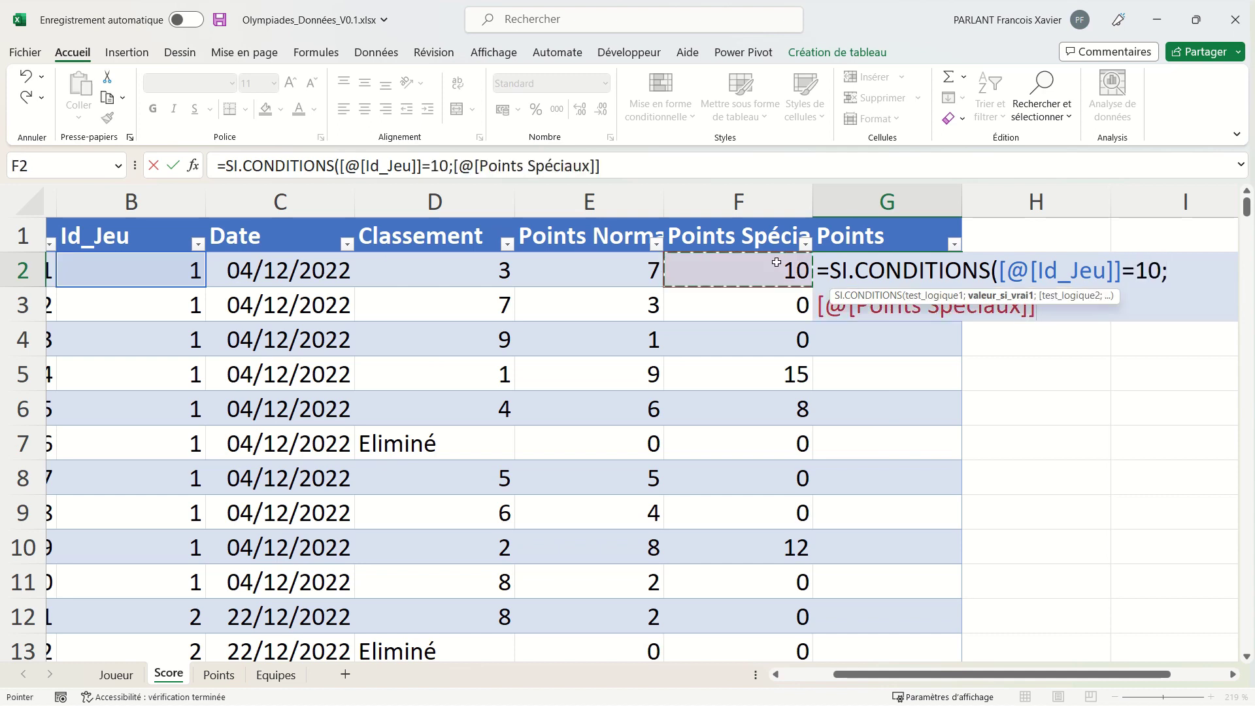
type(";")
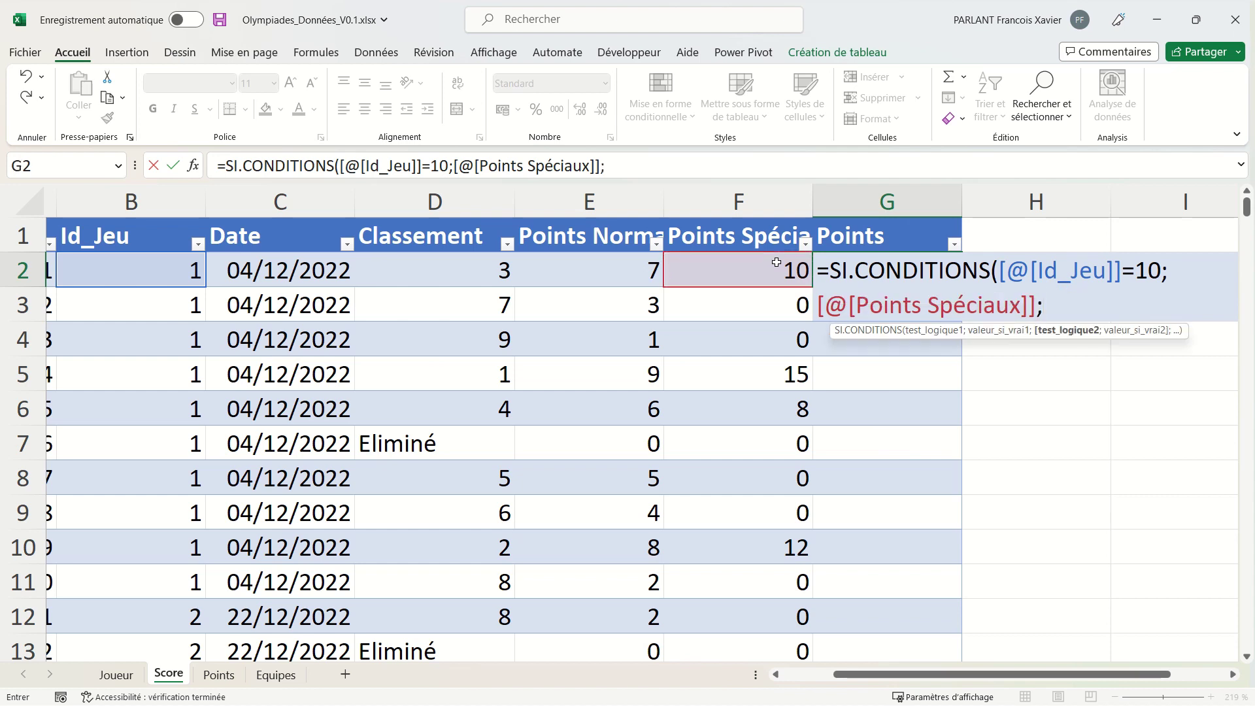
- Add tests to the SI.CONDITIONS formula for [@[Id_Jeu]] equal to 20 and to 30, each returning [@[Points Spéciaux]]
left_click(157, 257)
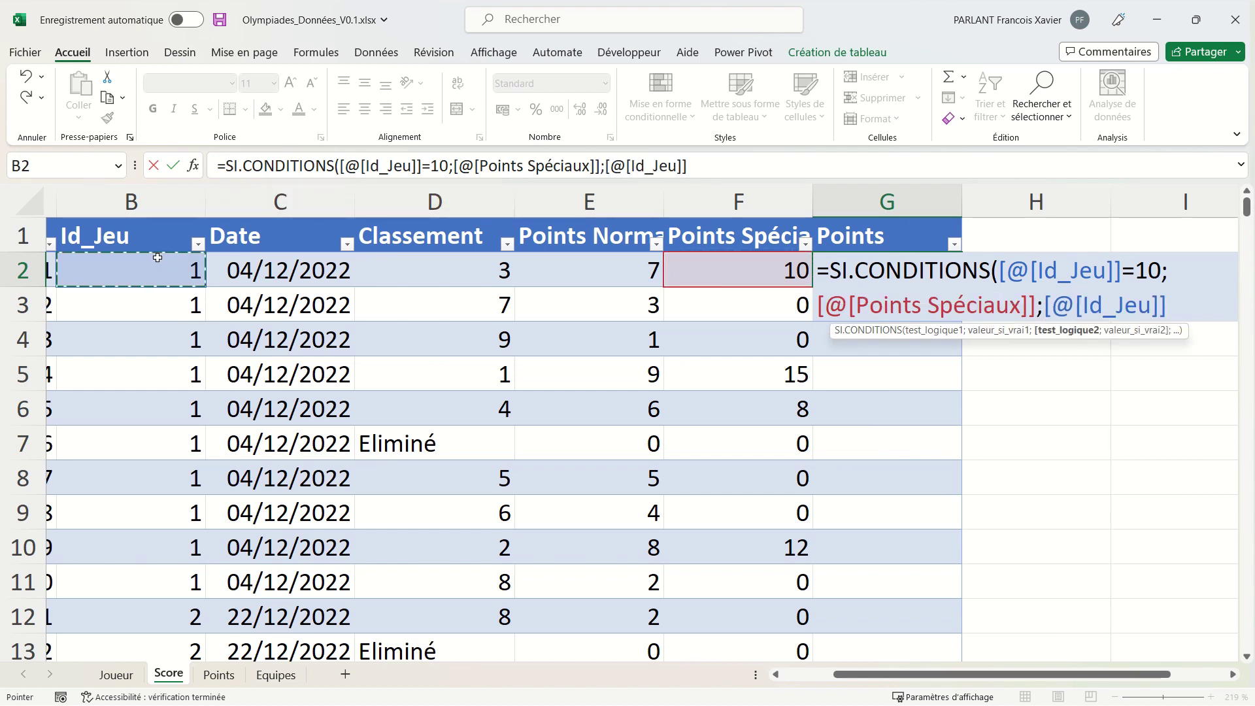
type("=20")
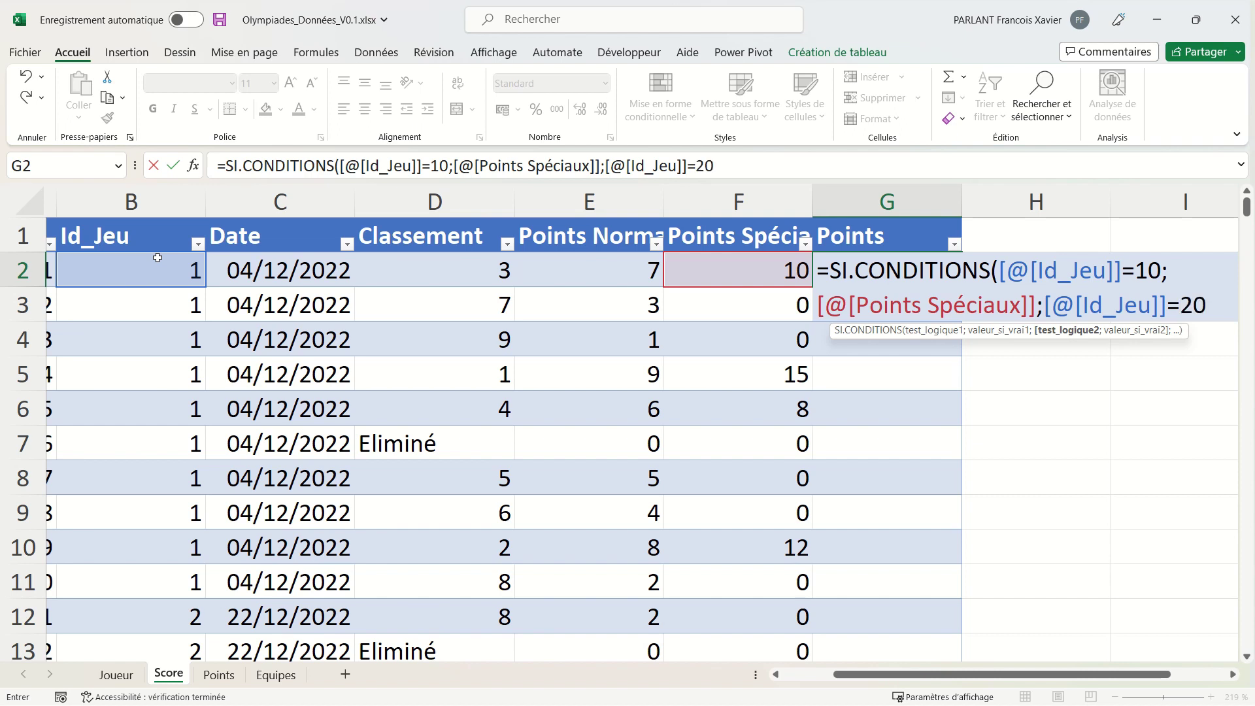
type(";")
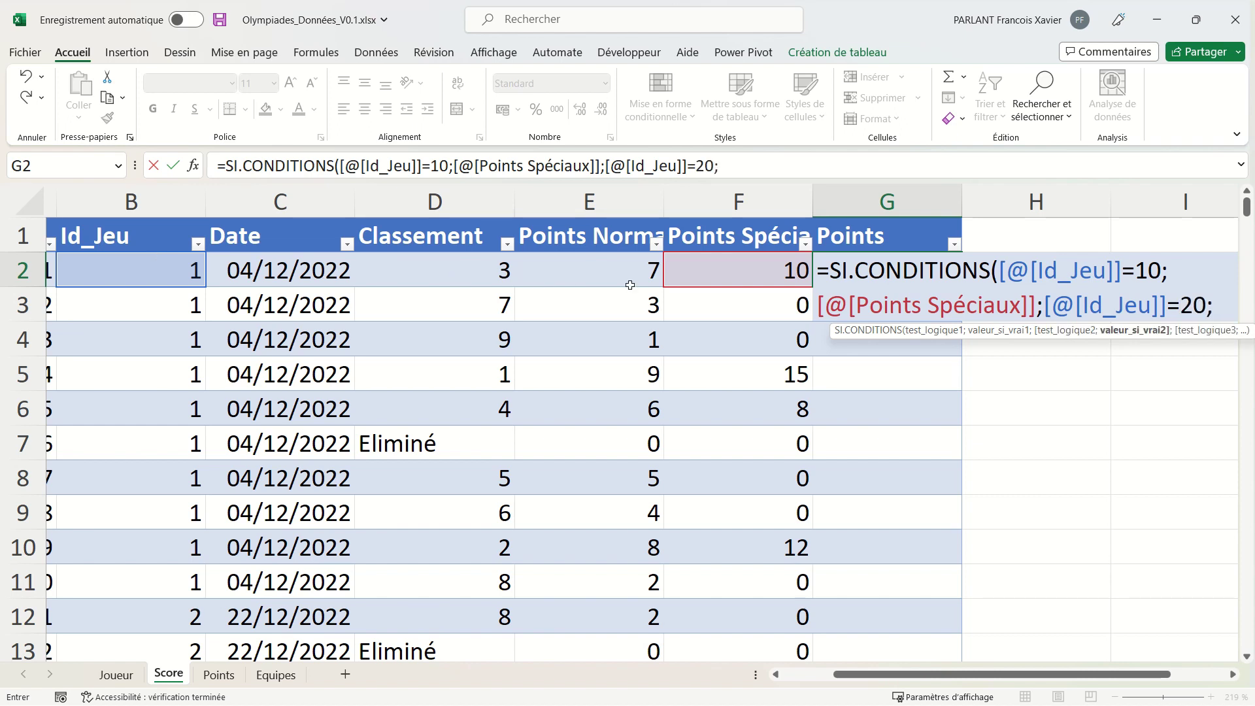
left_click(739, 271)
type(";")
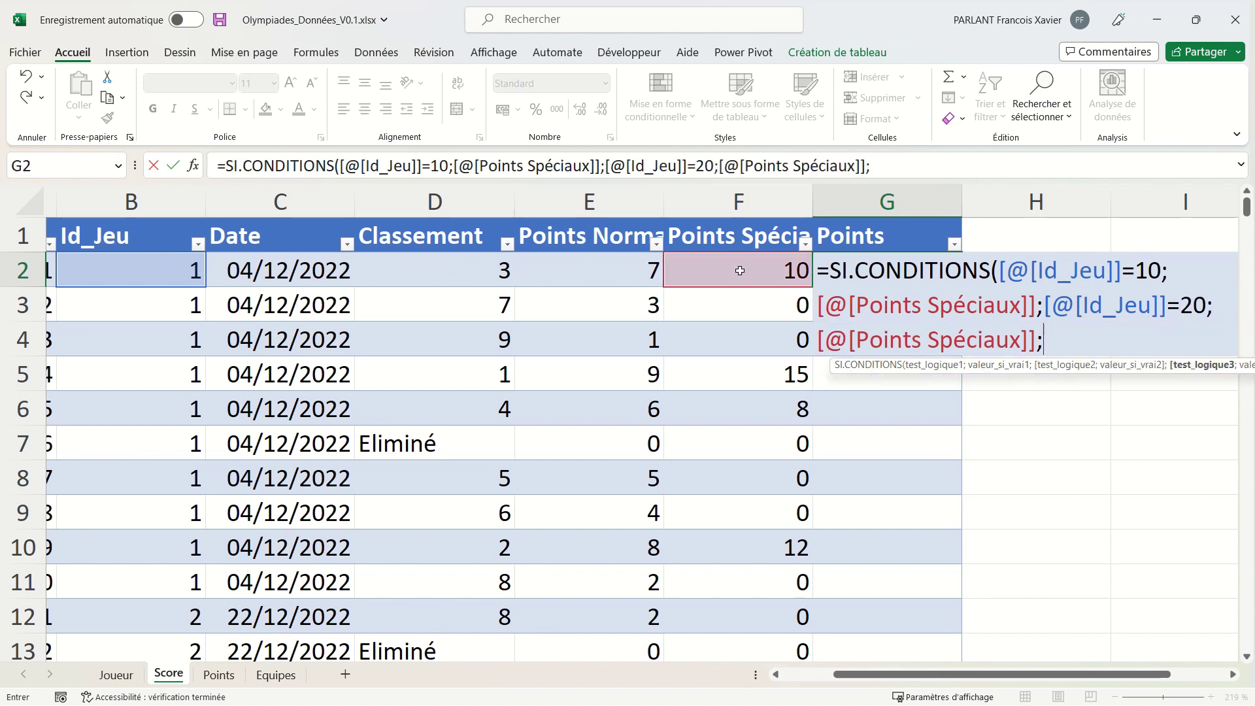
left_click(140, 269)
type(";")
key("BackSpace")
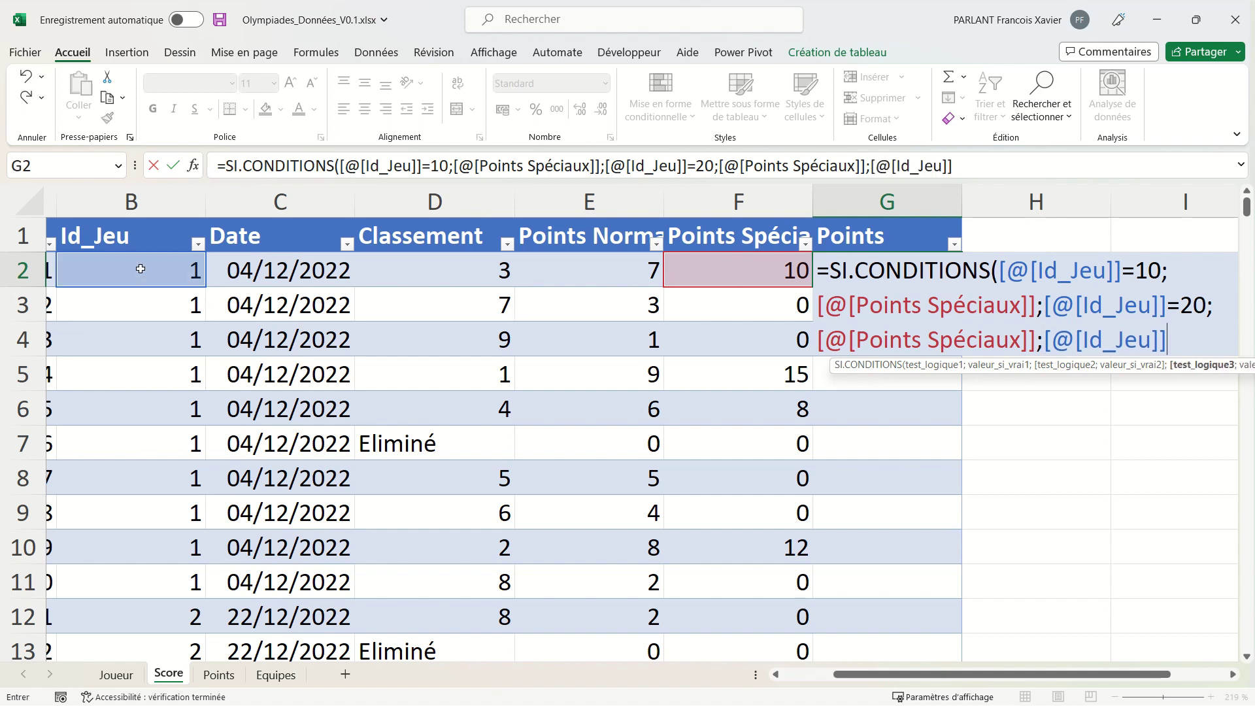
type("=30;")
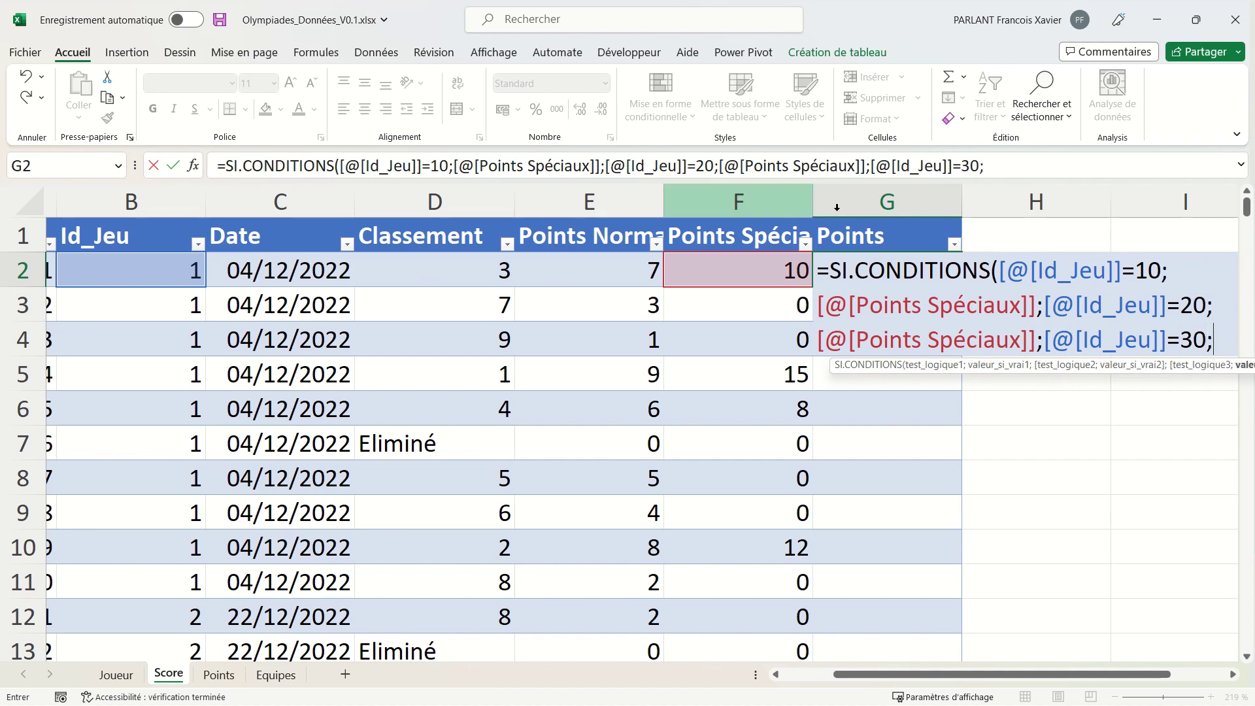
left_click(796, 273)
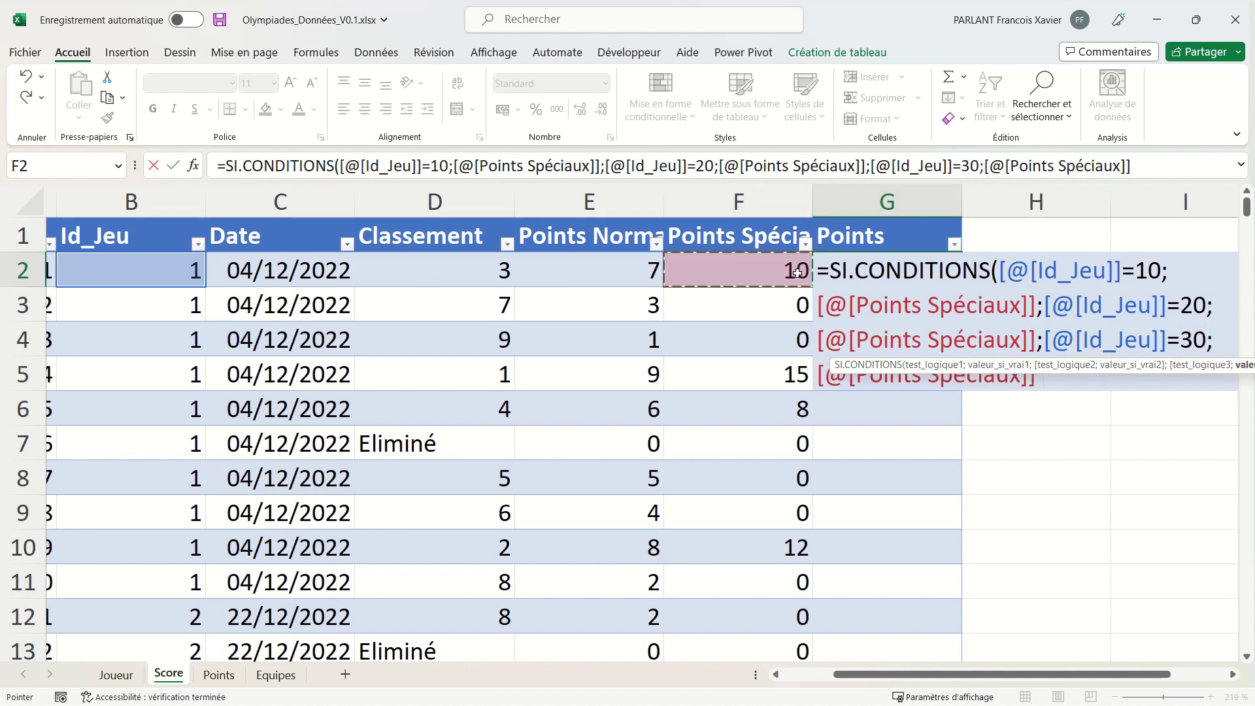
- Complete the SI.CONDITIONS formula with VRAI as the final test returning [@[Points Normaux]], and fill the Points column
type(";vra")
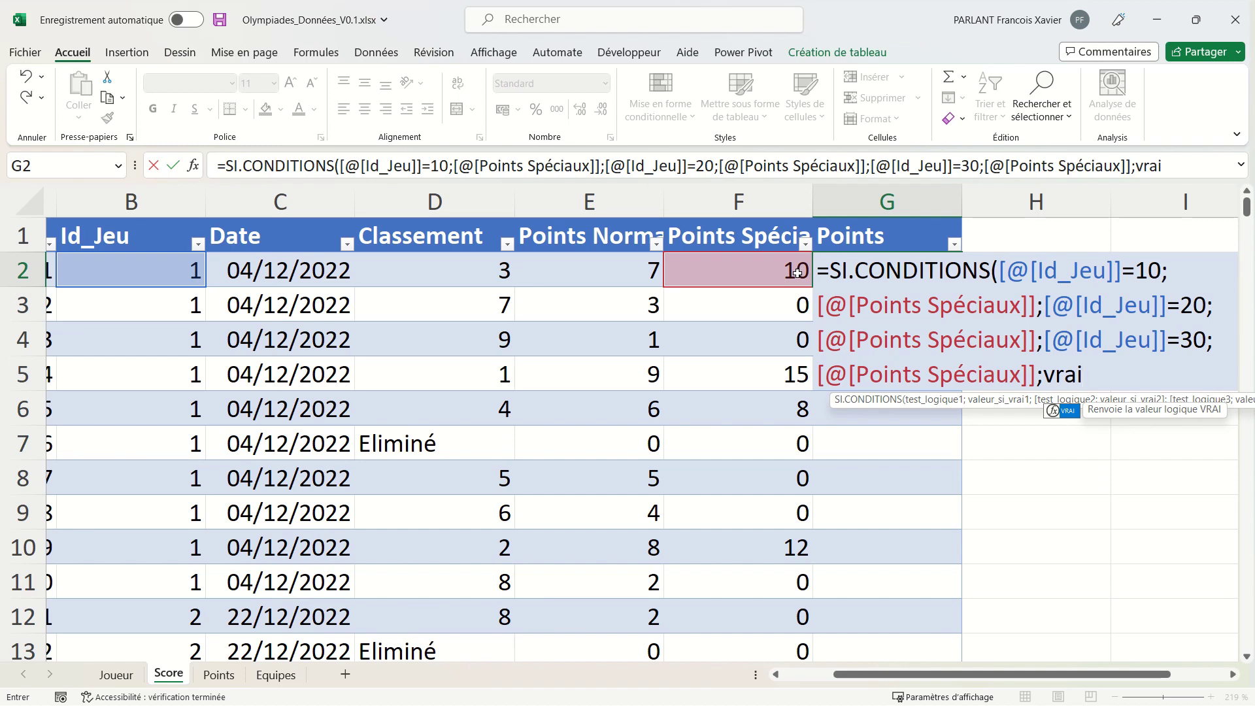
type("i")
key("Tab")
type(";")
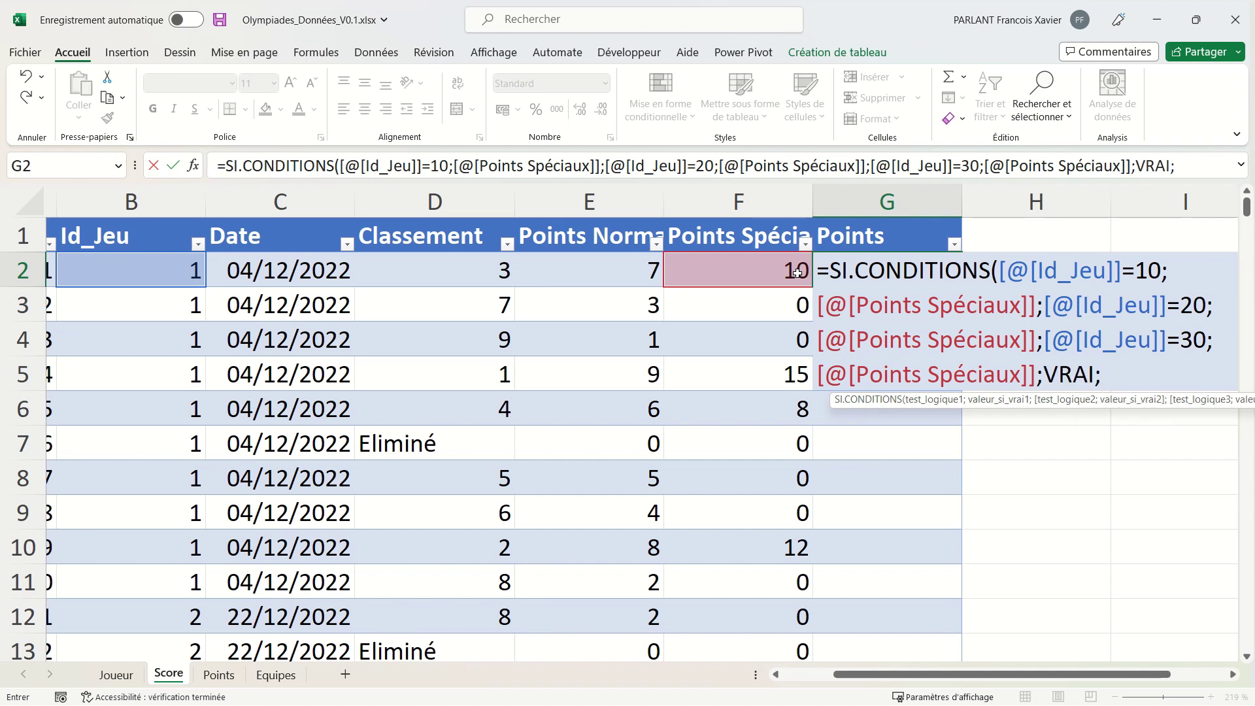
left_click(621, 272)
key("Return")
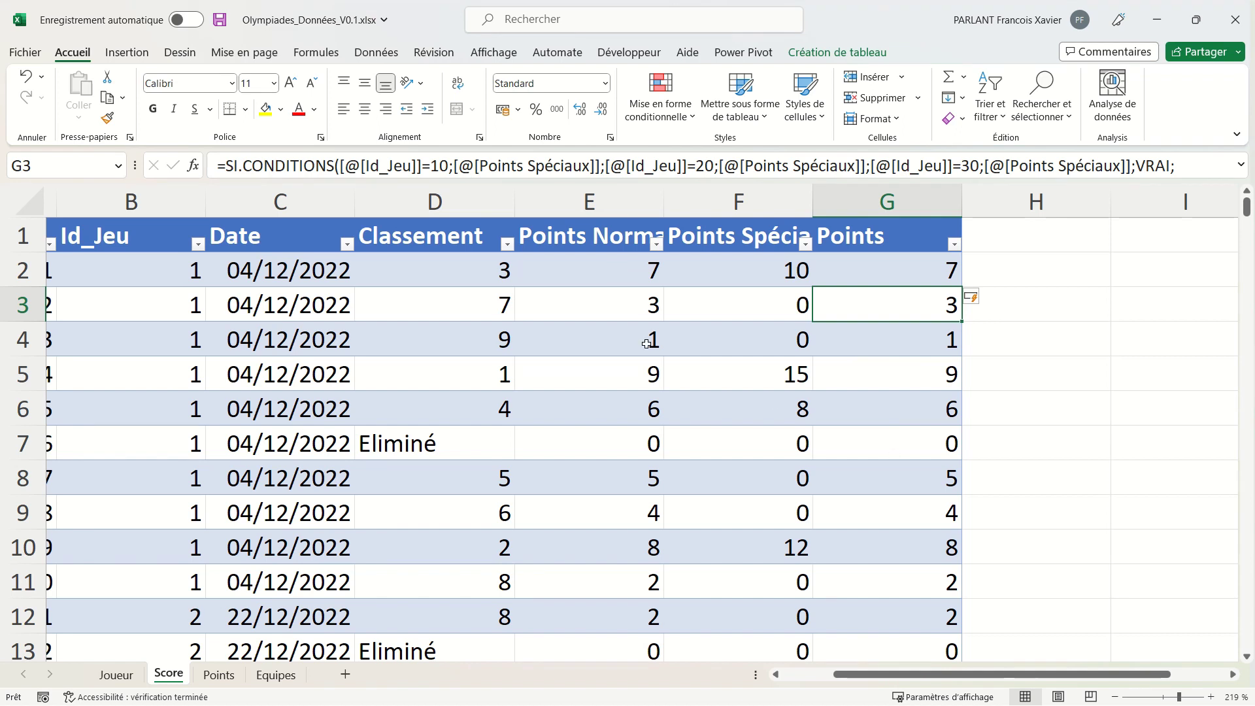
- Hide the Points Normaux and Points Spéciaux columns (E and F)
left_click(645, 344)
left_click_drag(597, 208, 673, 208)
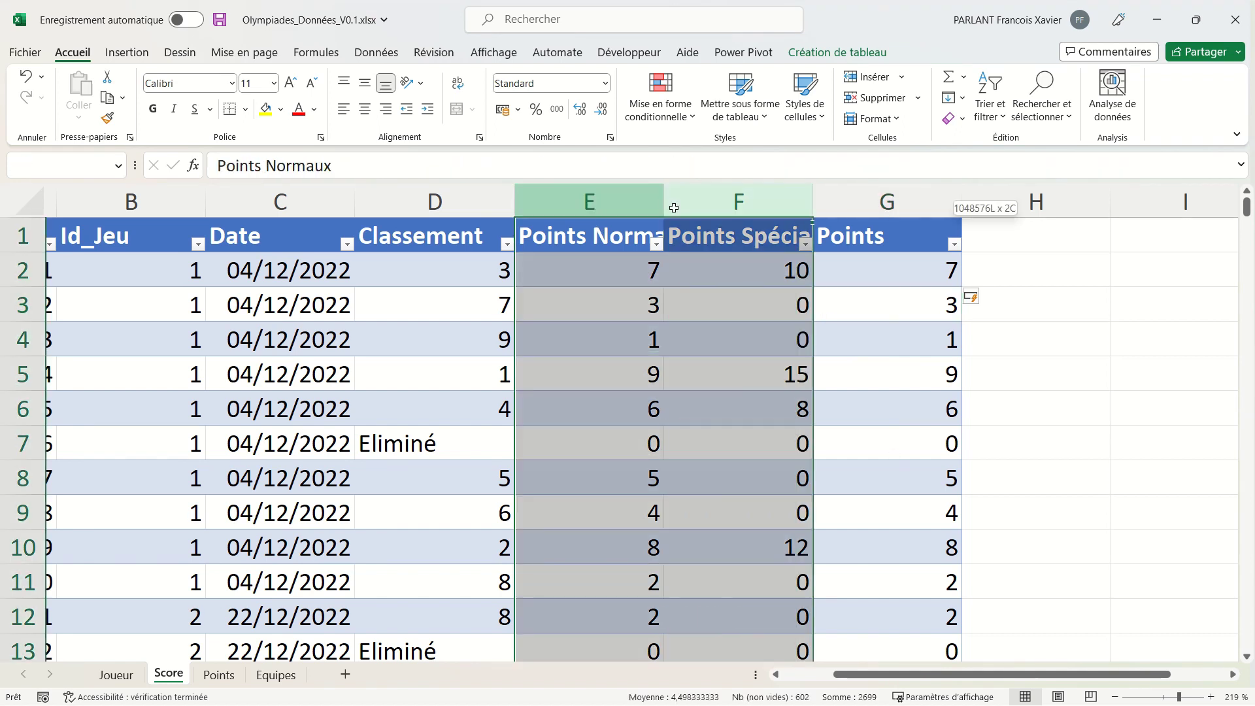
right_click(676, 212)
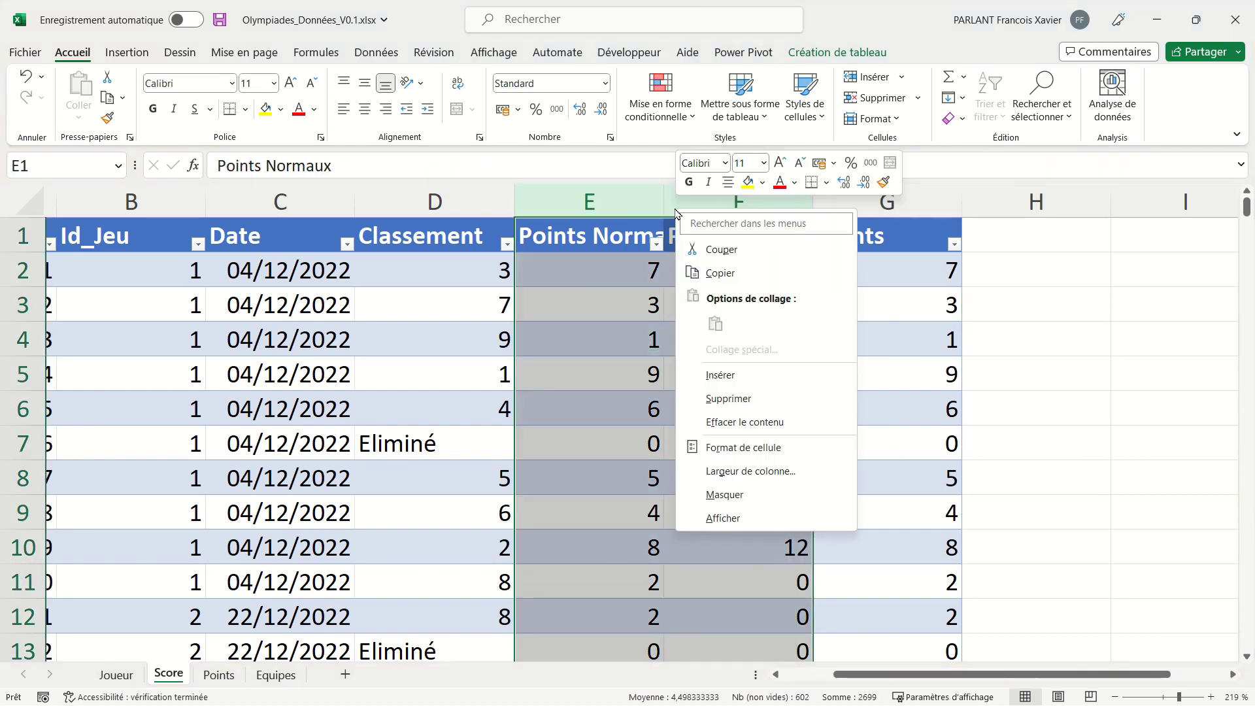
left_click(750, 495)
left_click(620, 342)
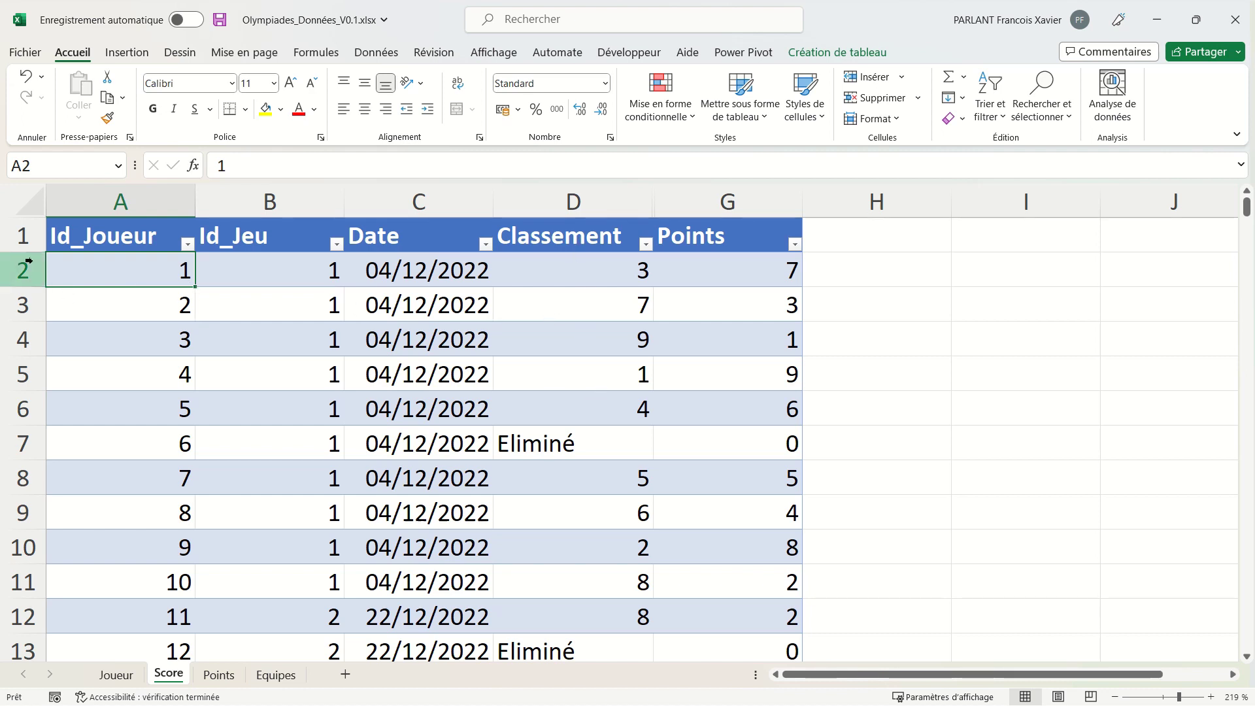
- Create a formula-based conditional formatting rule for all data in the Scores table with a gold fill
left_click(55, 223)
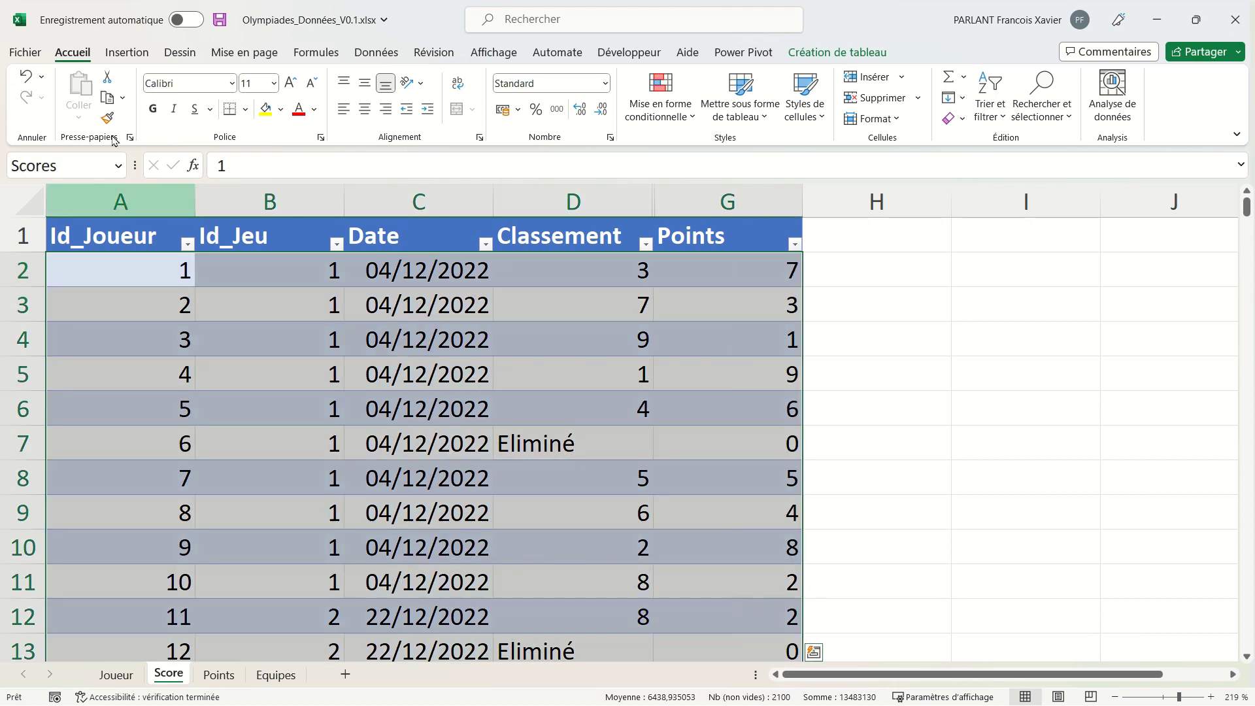
left_click(691, 121)
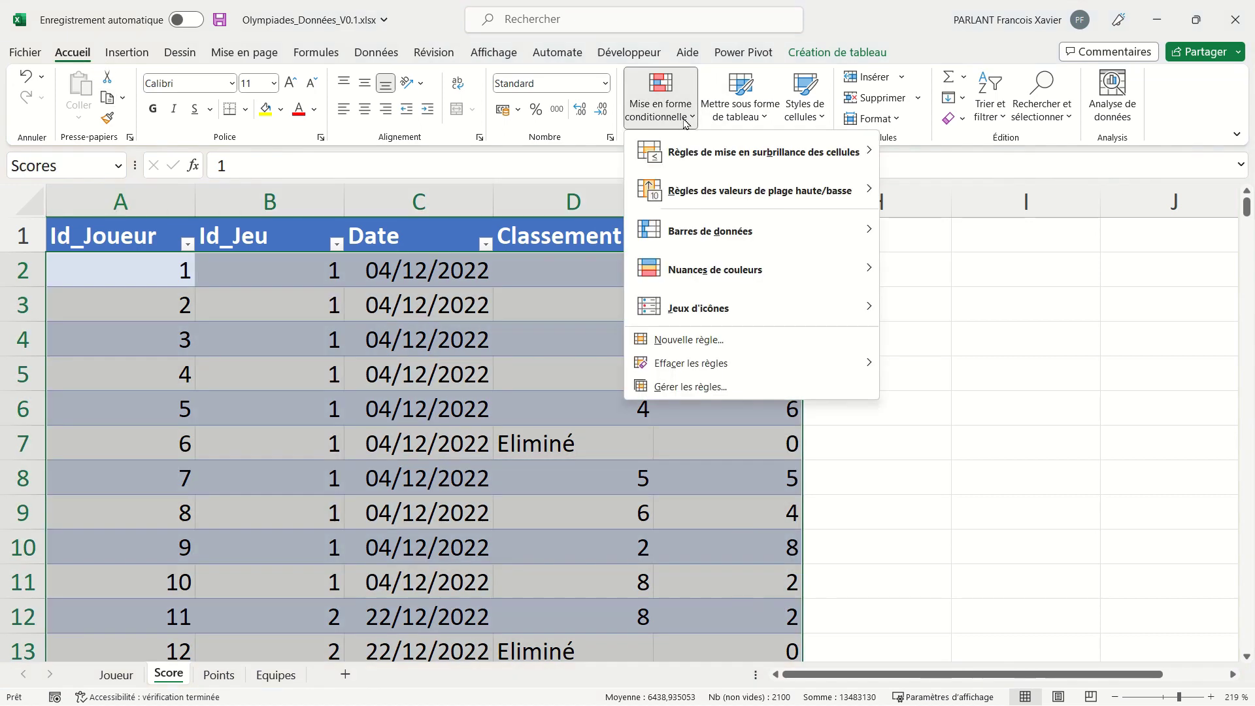
left_click(688, 339)
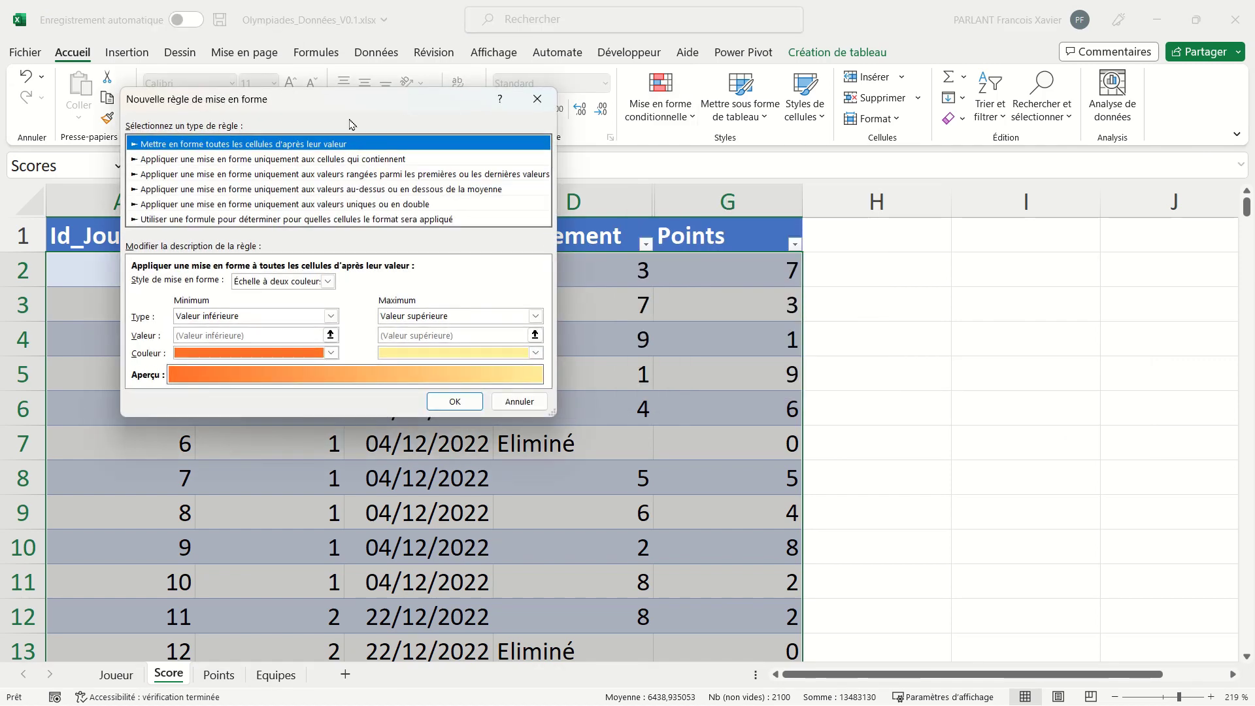
left_click(359, 219)
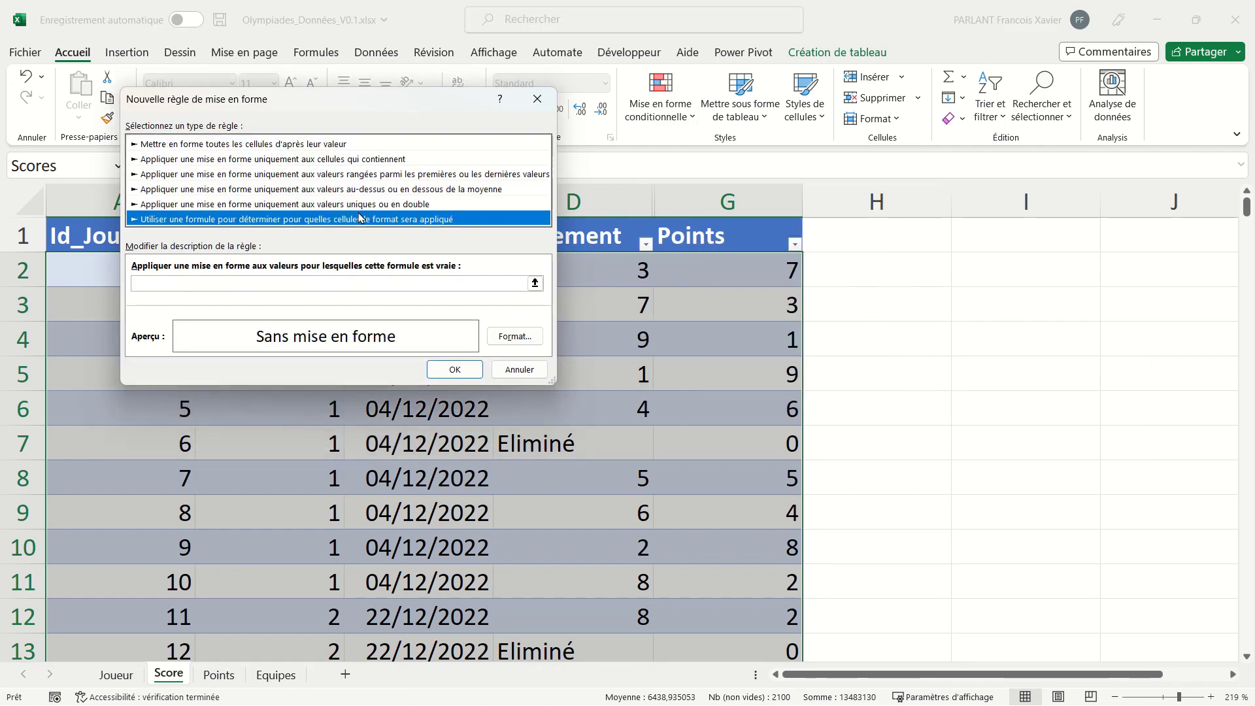
left_click(515, 336)
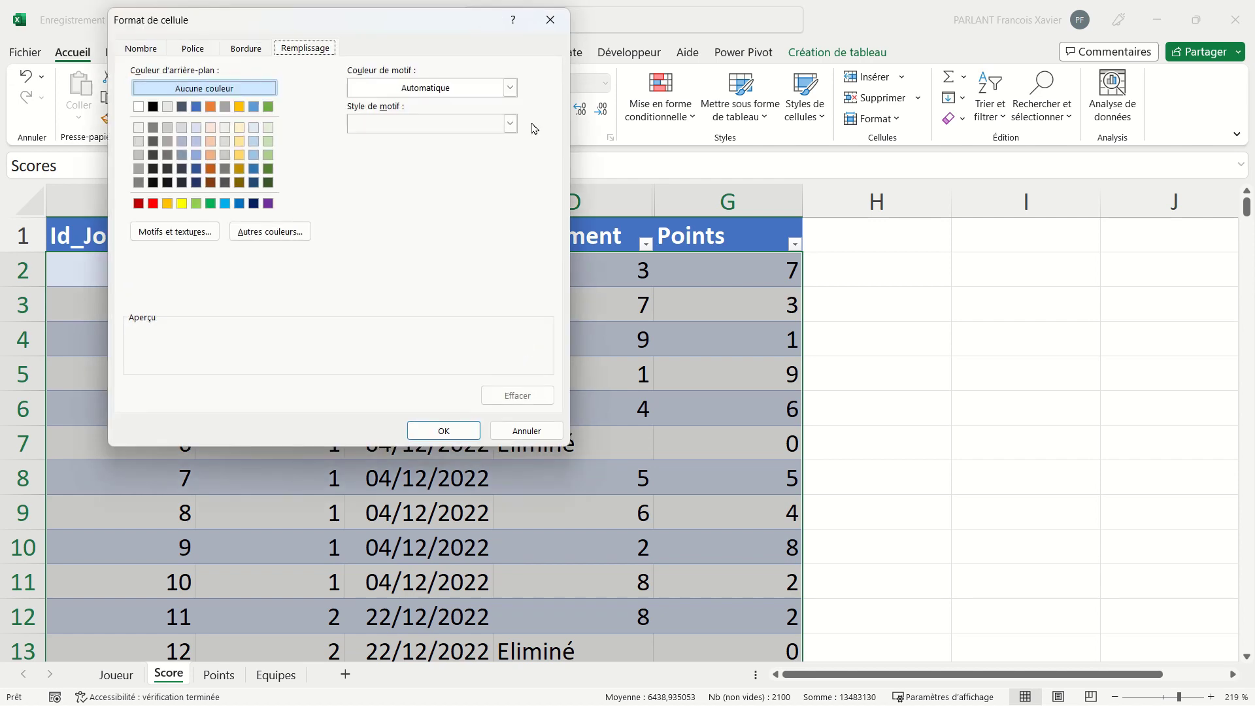
left_click(240, 107)
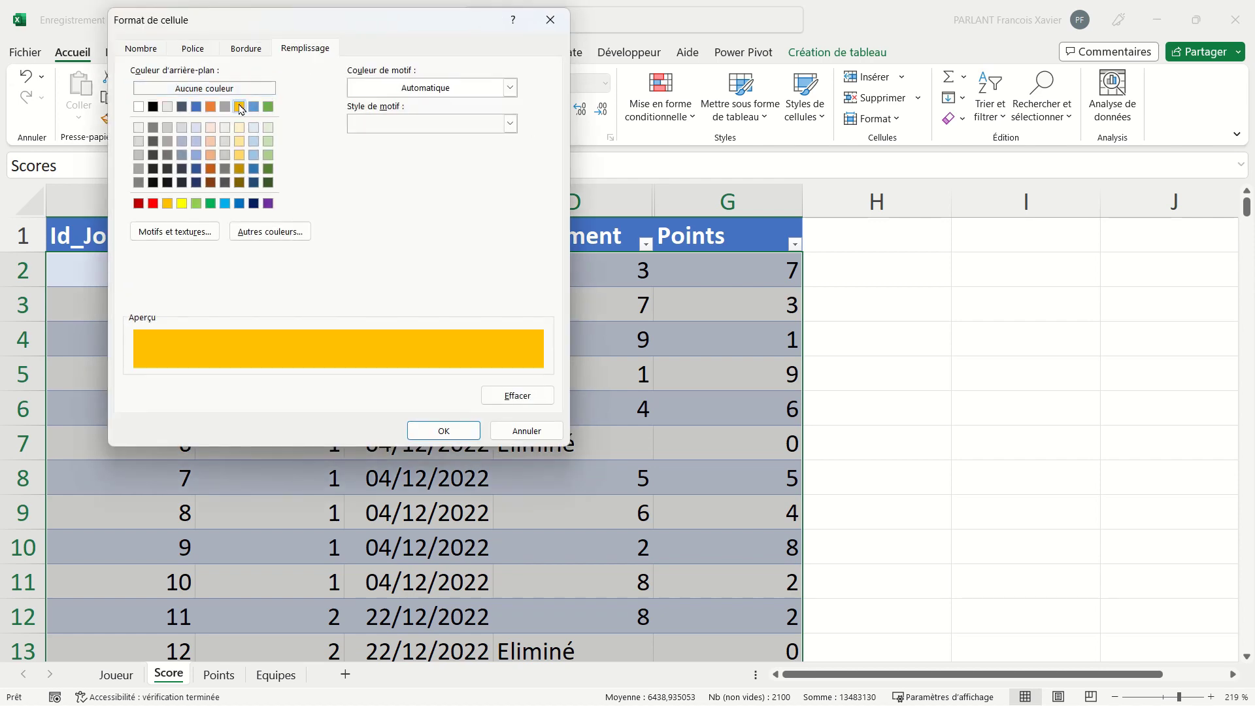
left_click(445, 432)
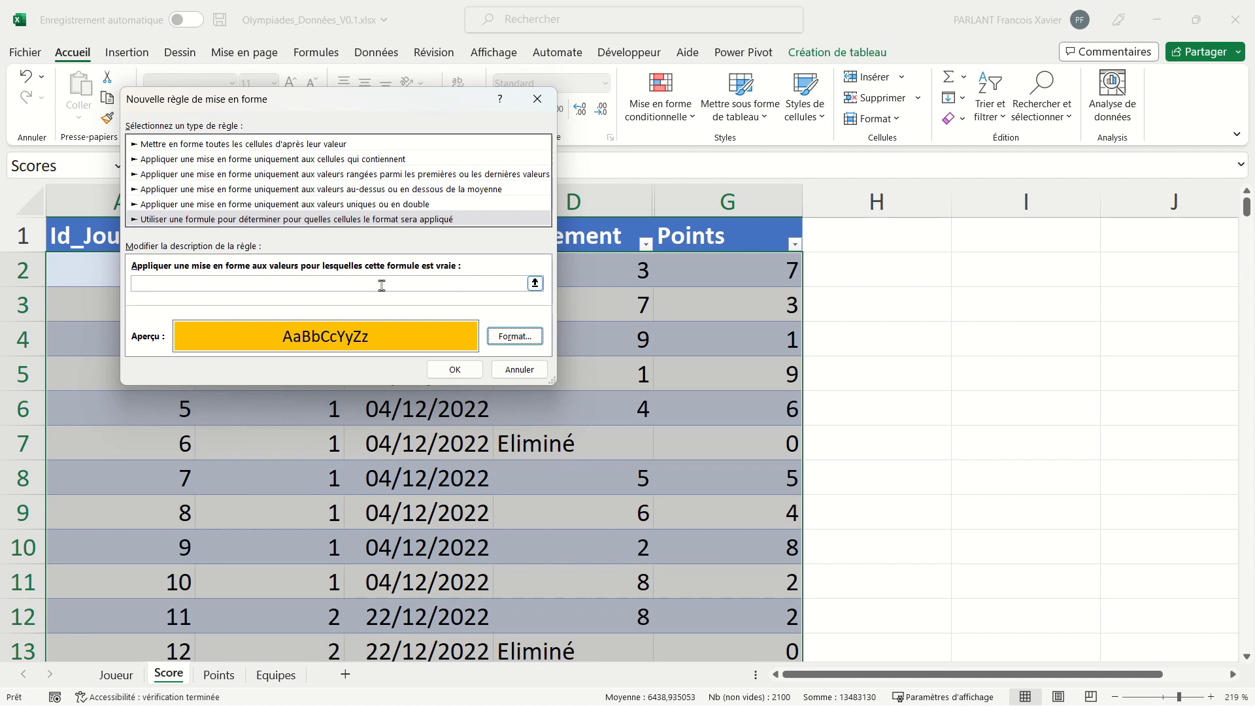
- Set the rule's formula to =$D2=1 and apply it to the Scores table
left_click(382, 283)
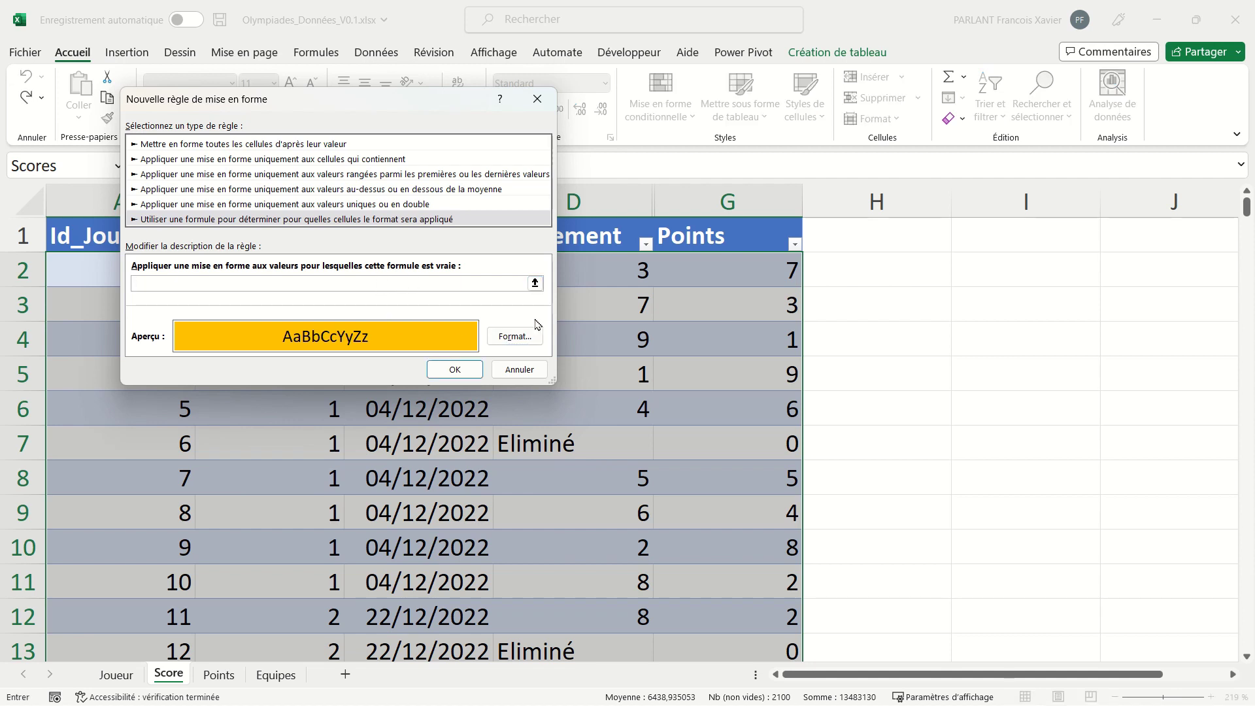
left_click(618, 280)
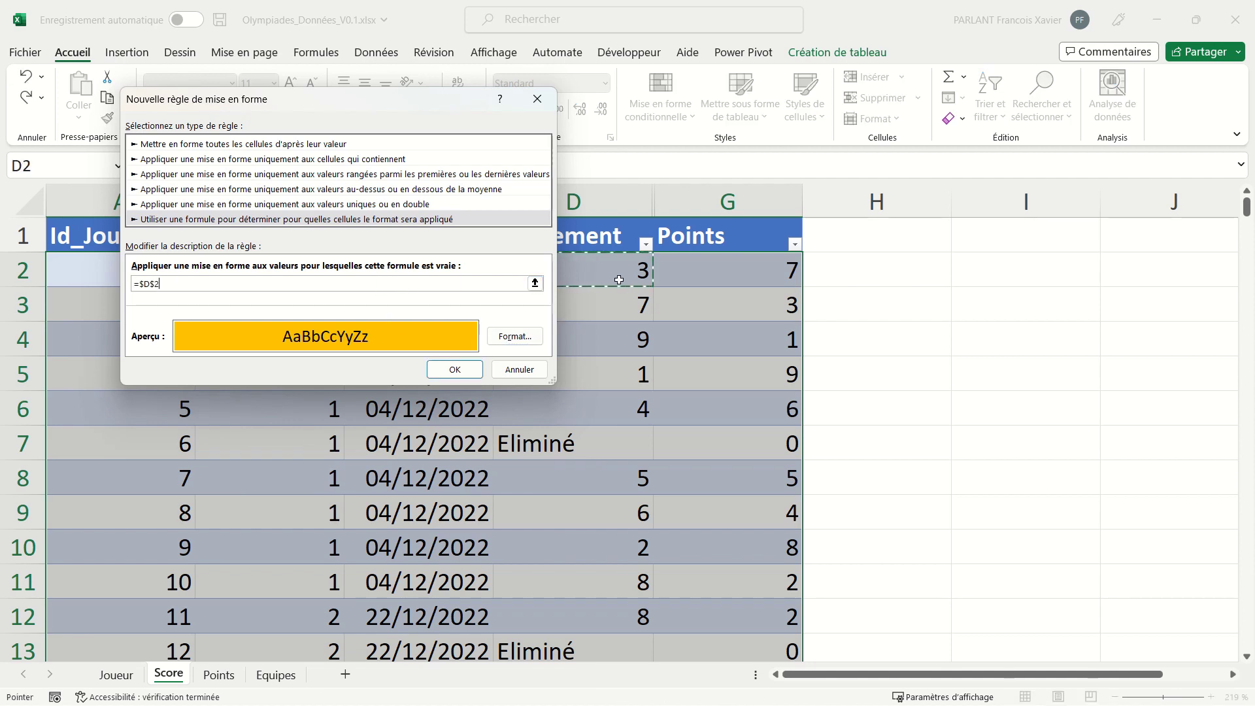
type("=1")
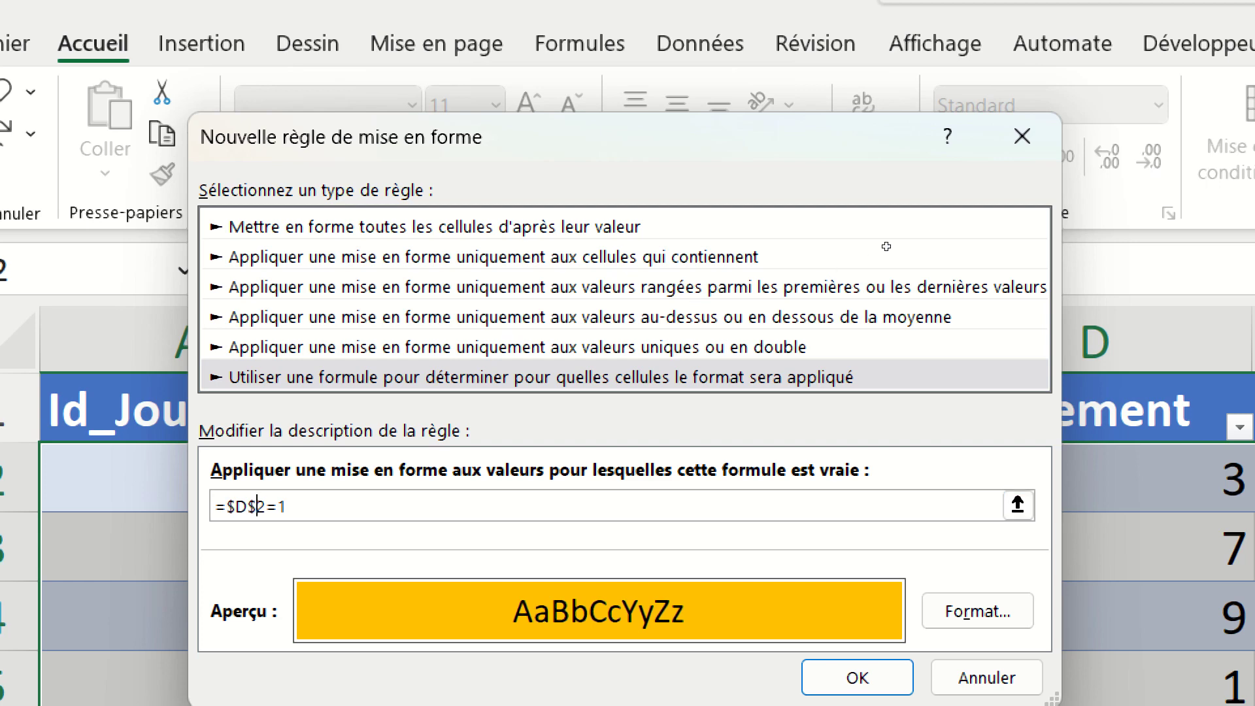
key("BackSpace")
key("Return")
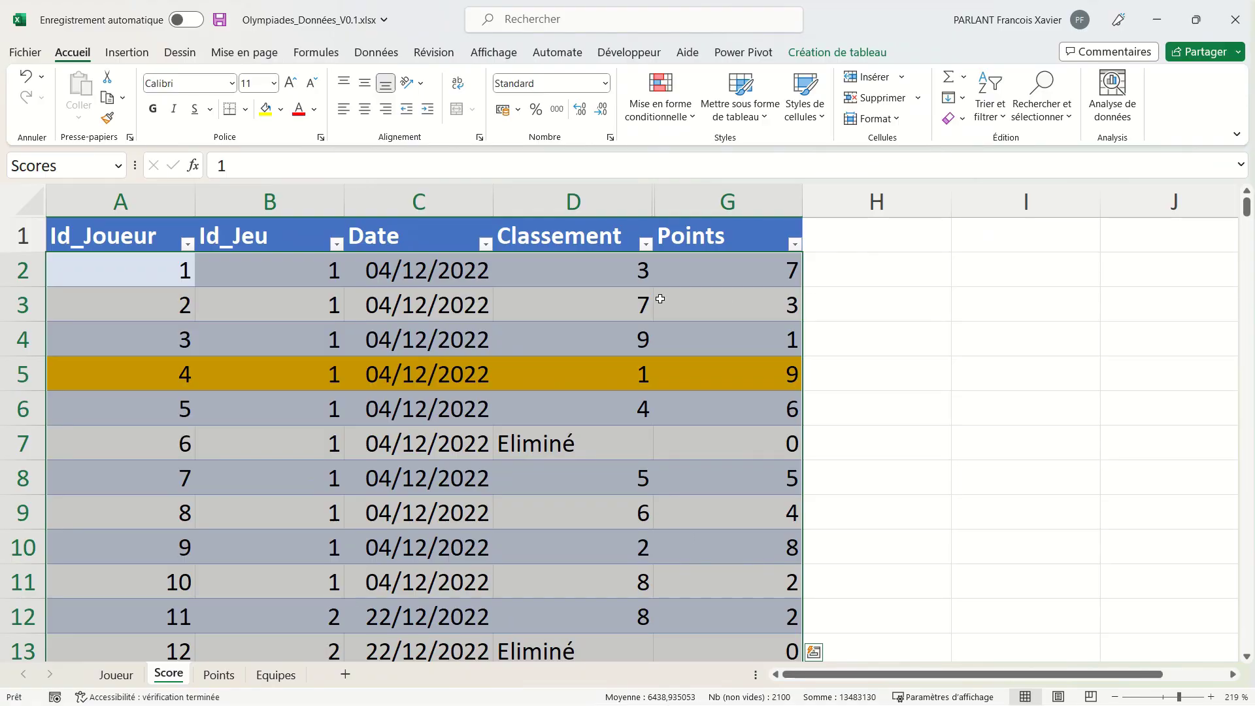
left_click_drag(700, 466, 418, 647)
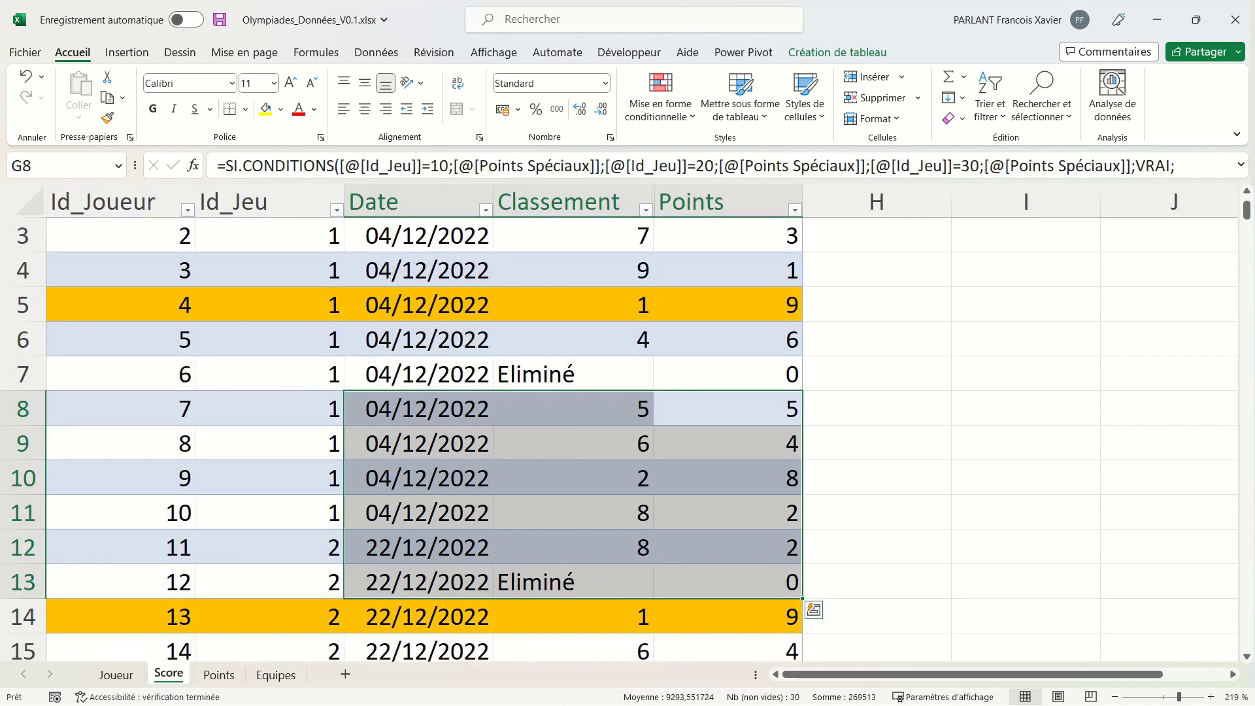
left_click(378, 602)
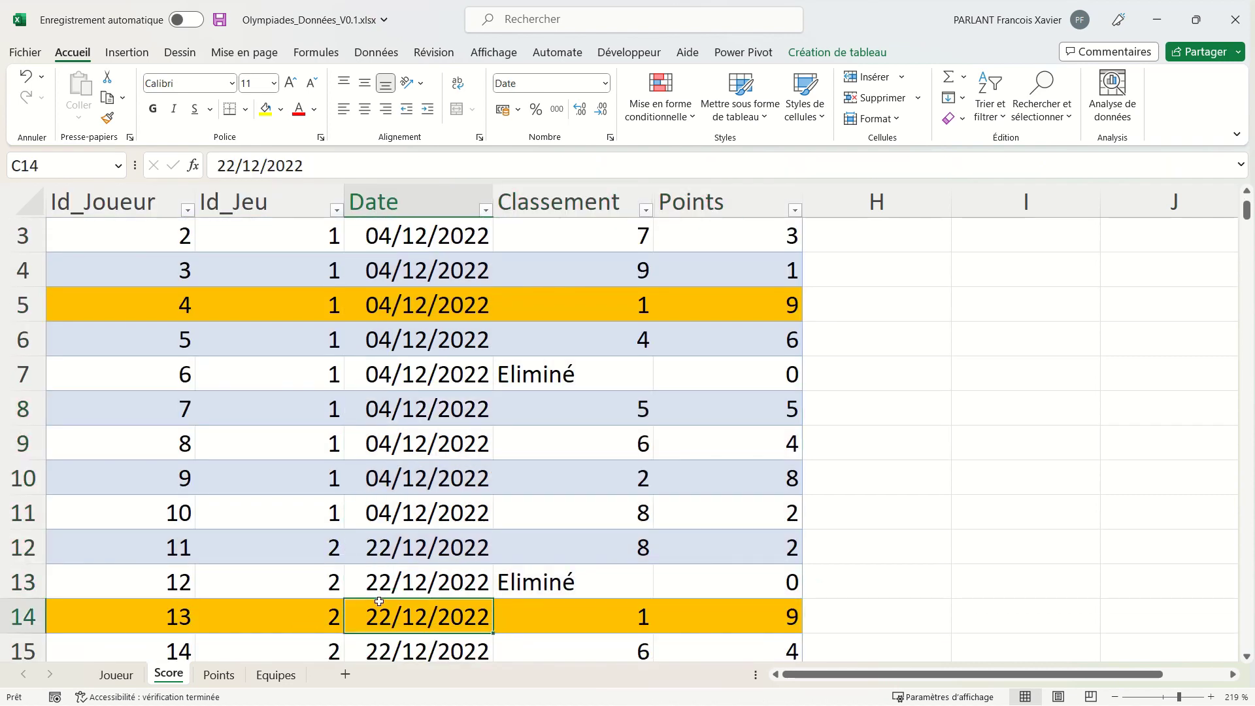
scroll(379, 601, "down", 4)
scroll(378, 601, "down", 1)
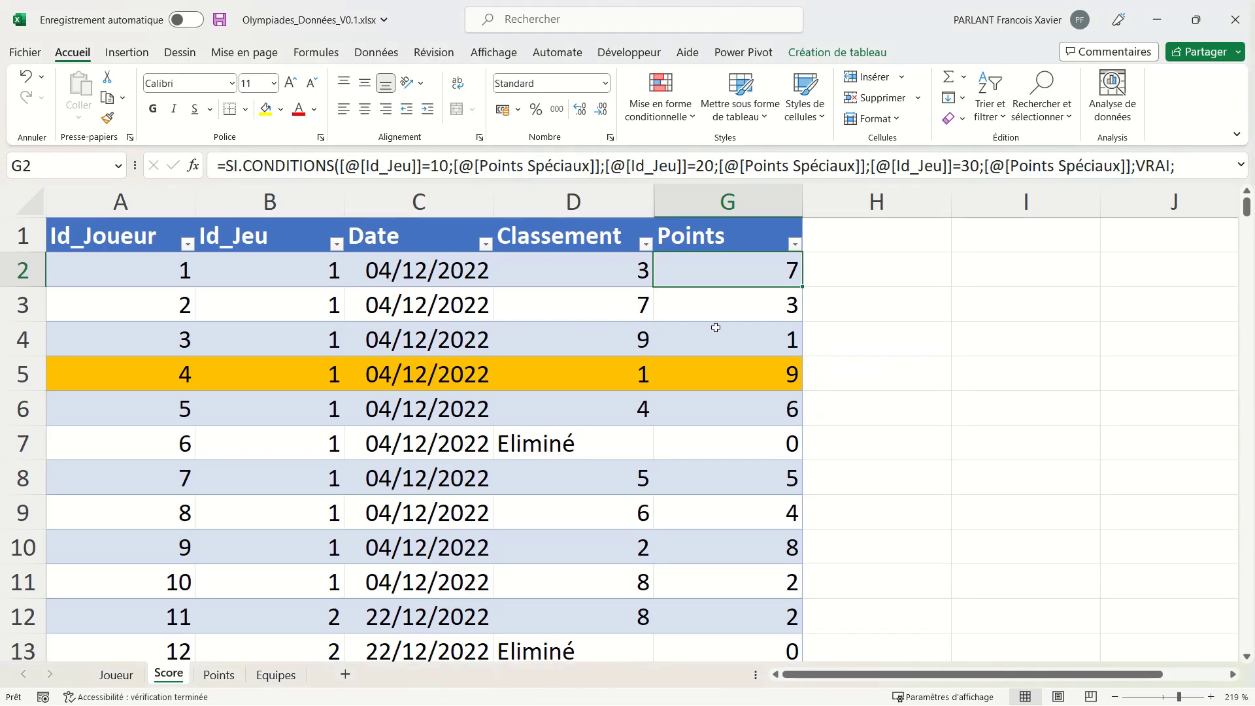
left_click(869, 232)
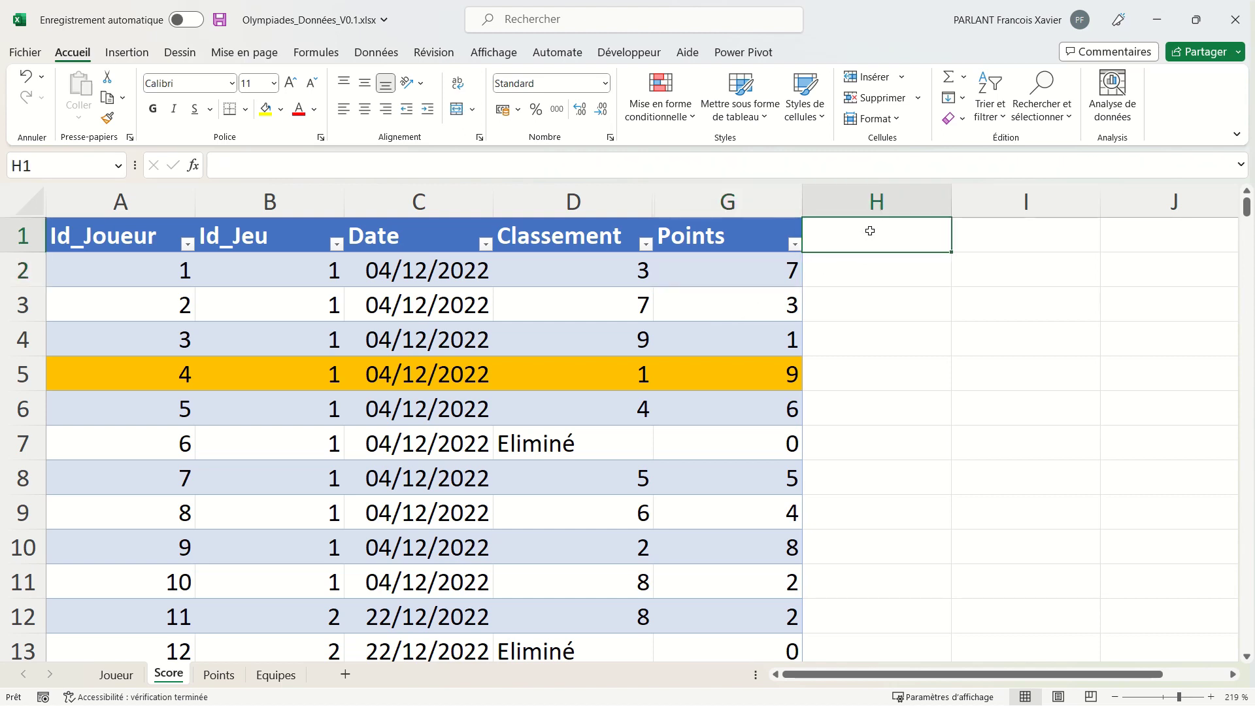
type("Equipe")
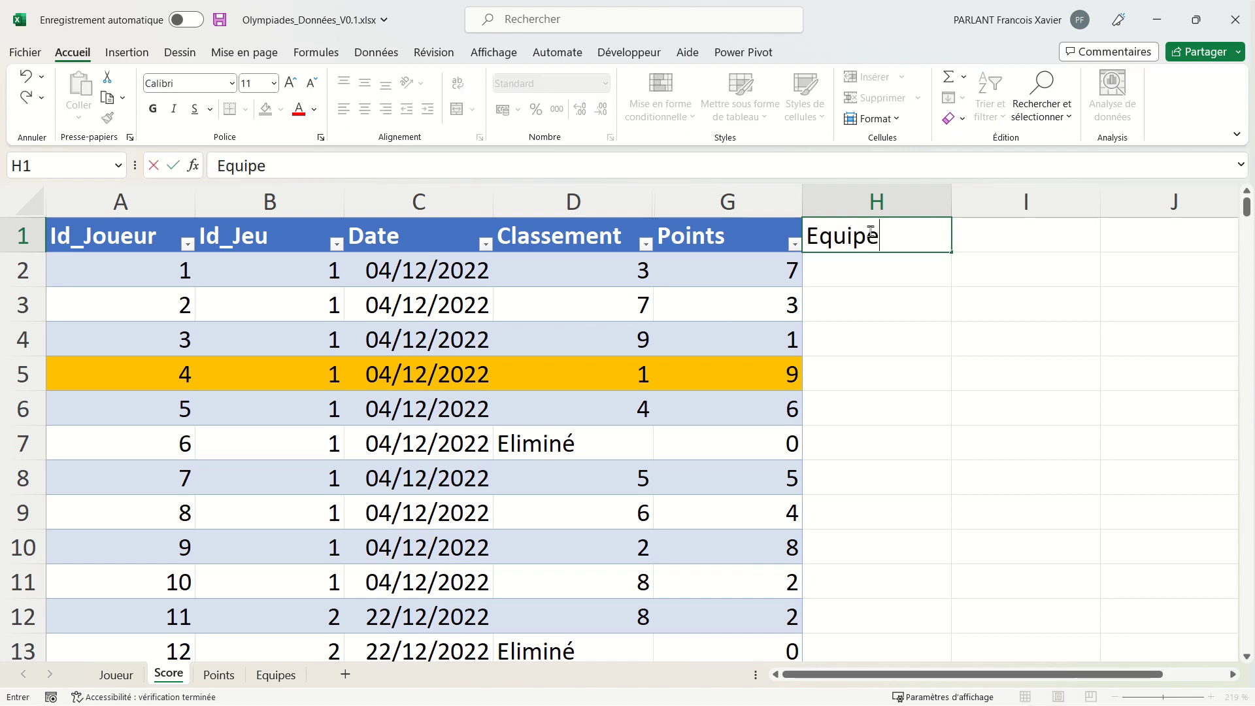
key("Return")
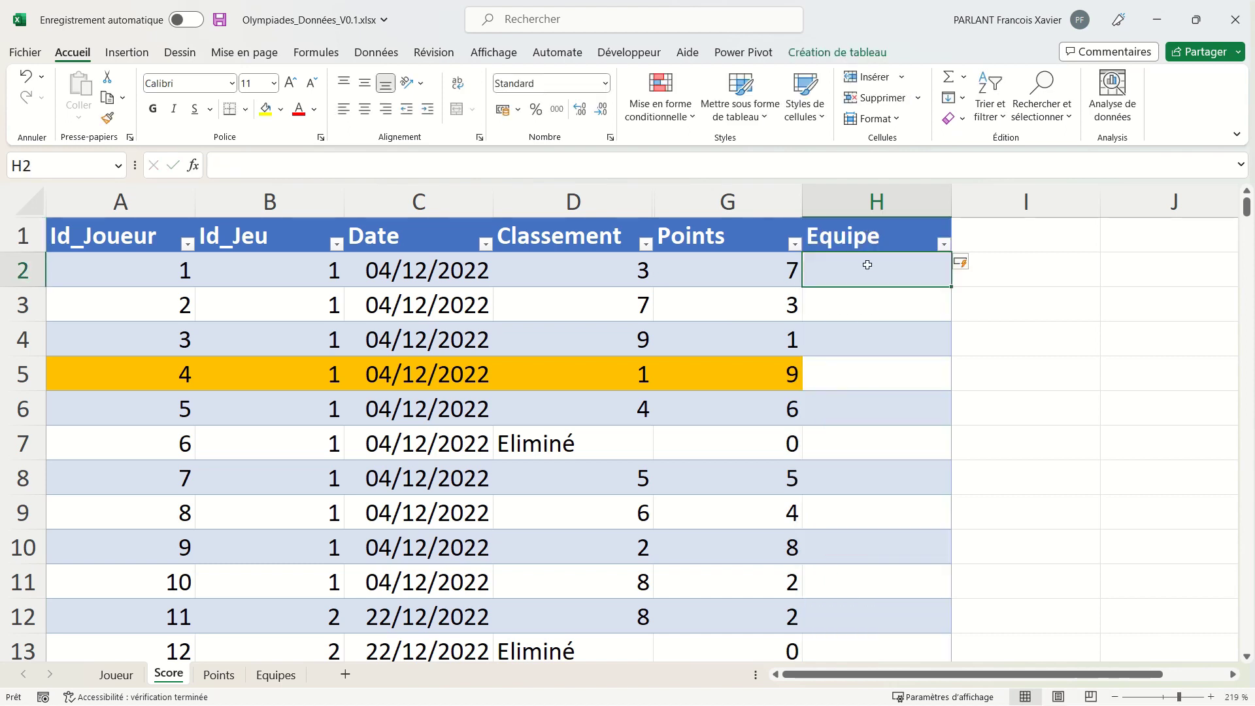
key("ctrl+z")
key("ctrl+z")
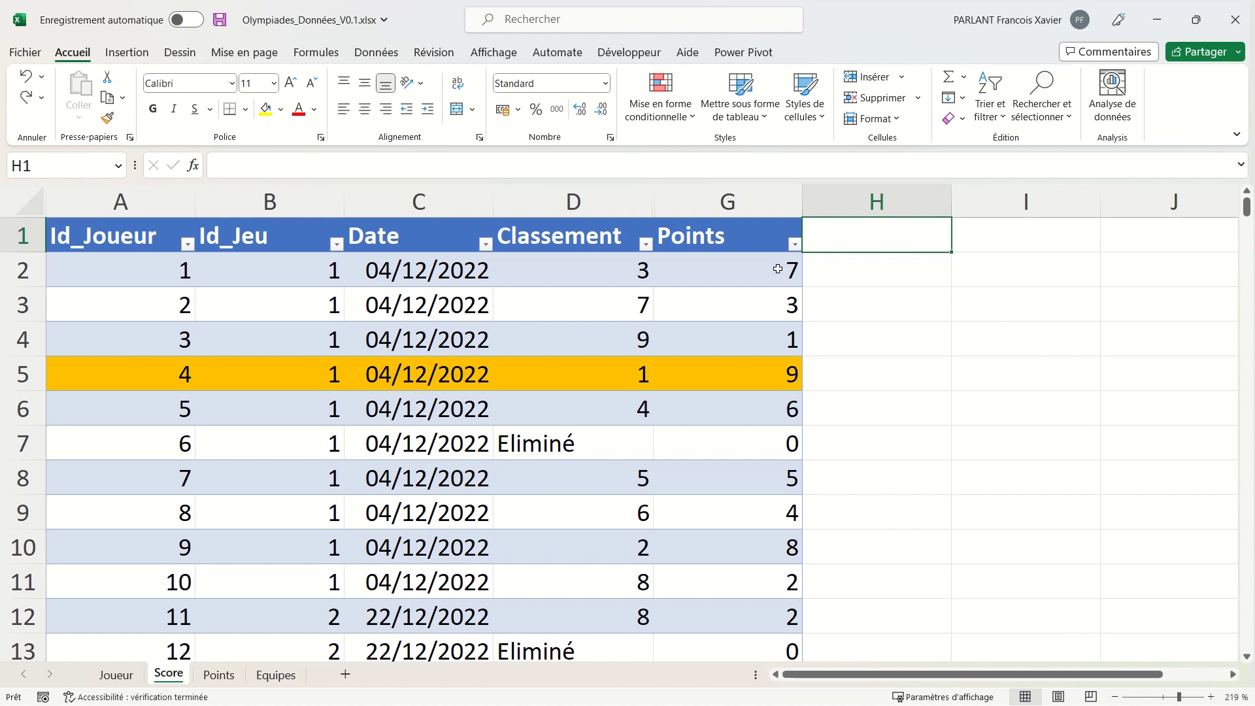
- Insert a table column to the right of Points in the Scores table and name it Equipe
right_click(776, 269)
mouse_move(825, 383)
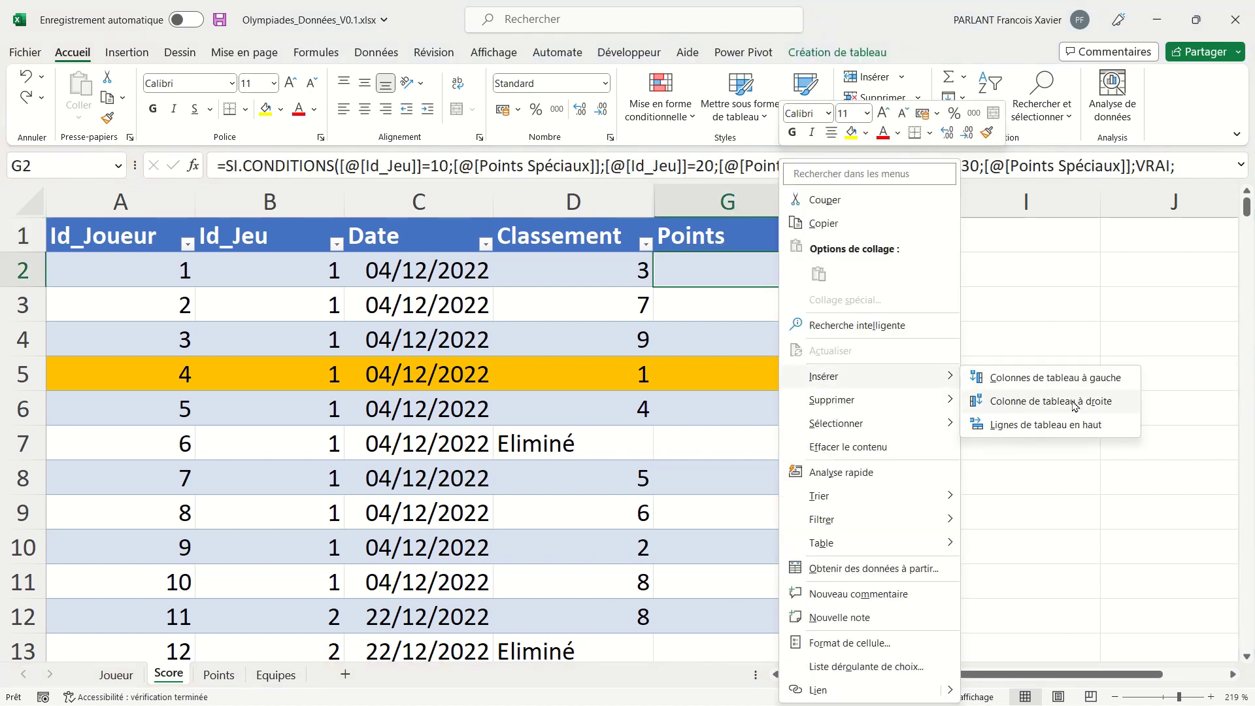
left_click(1034, 401)
left_click(817, 369)
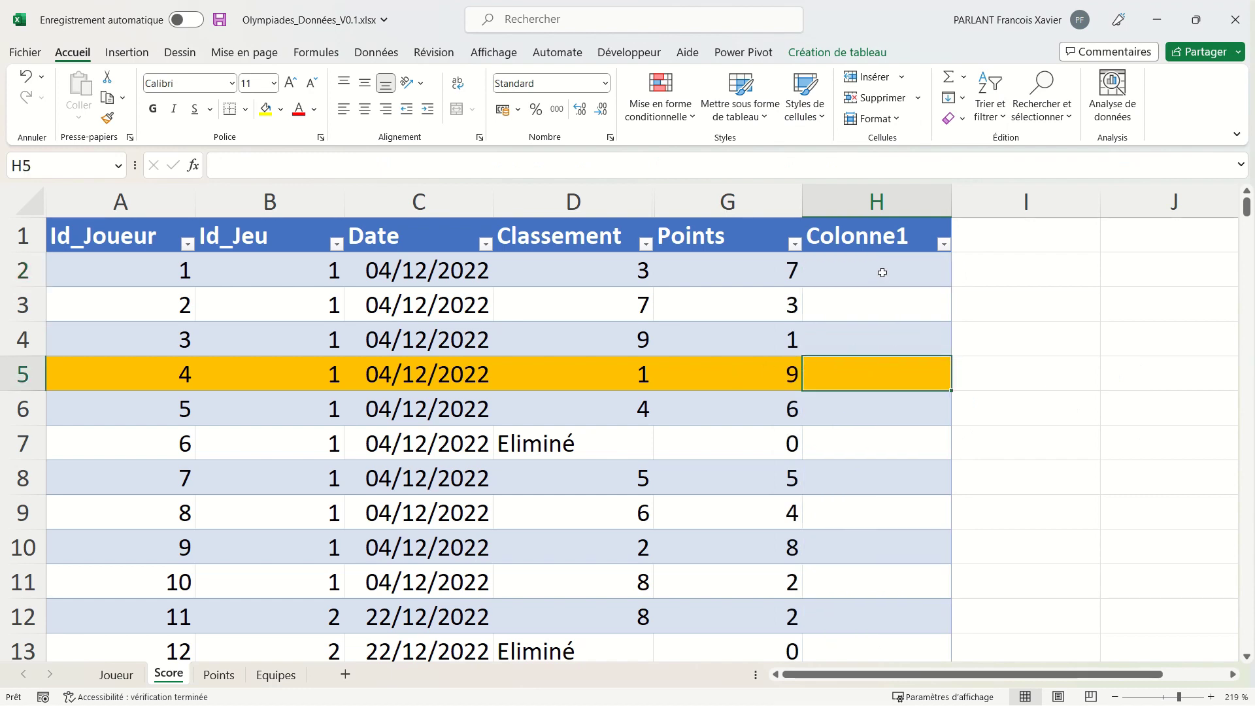
left_click(877, 234)
type("Eq")
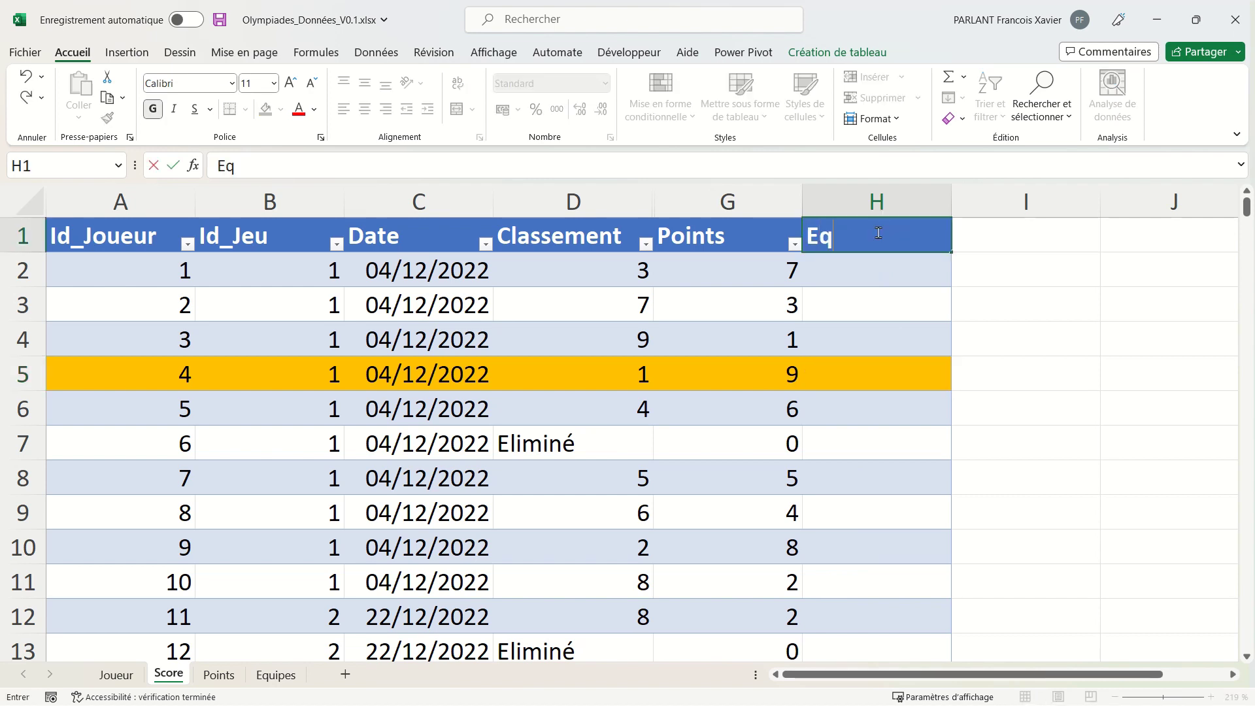
type("uipe")
key("Return")
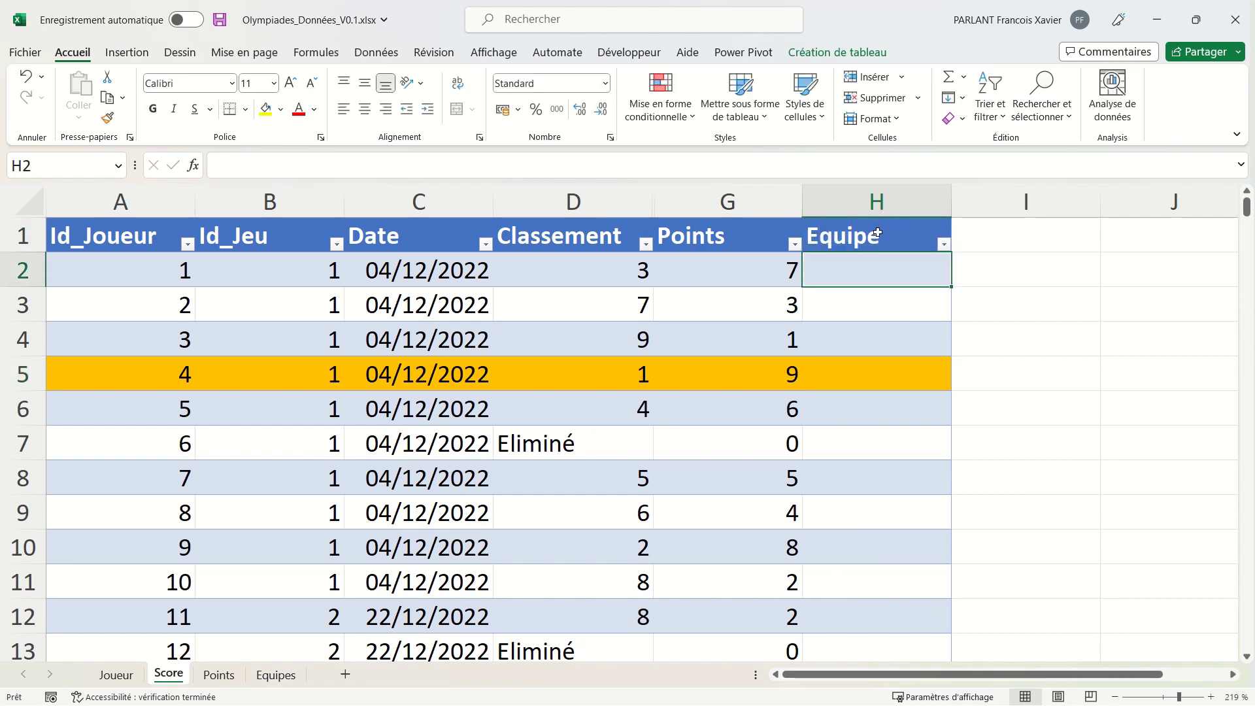
- Start a RECHERCHEV formula in the first Equipe cell with [@[Id_Joueur]] as the lookup value
type("=")
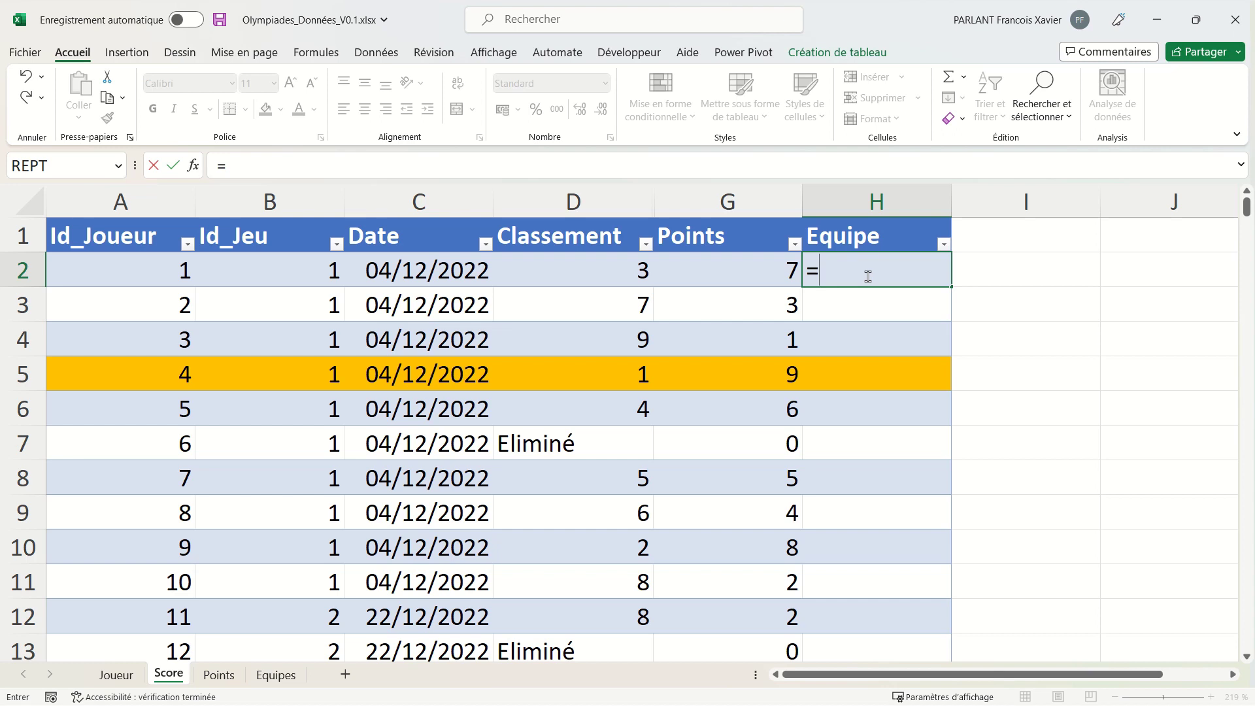
type("re")
key("Down")
key("Down")
key("Tab")
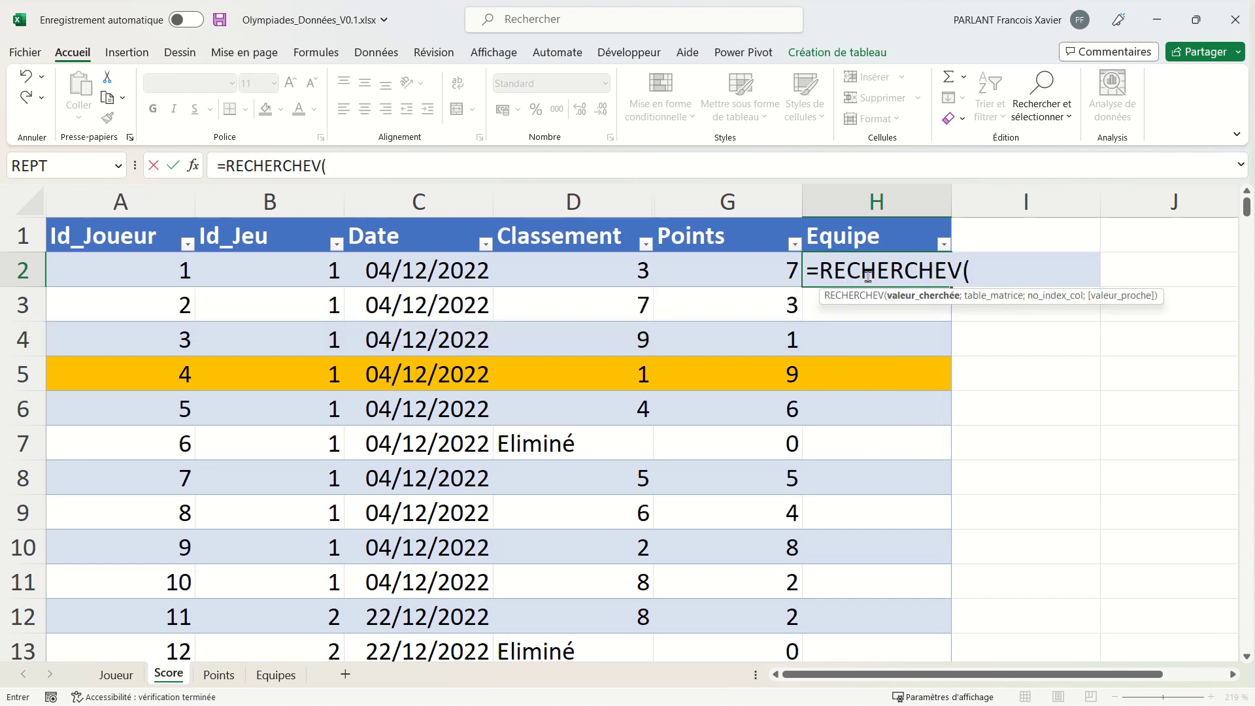
left_click(117, 275)
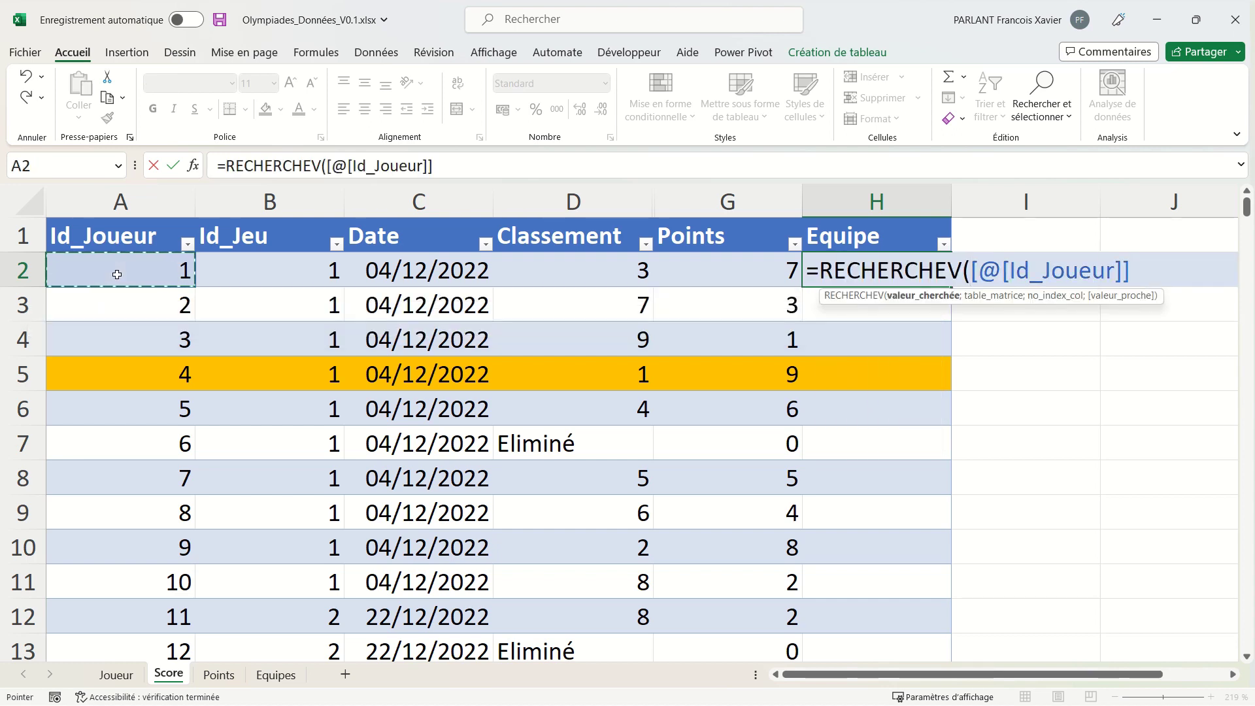
type(";")
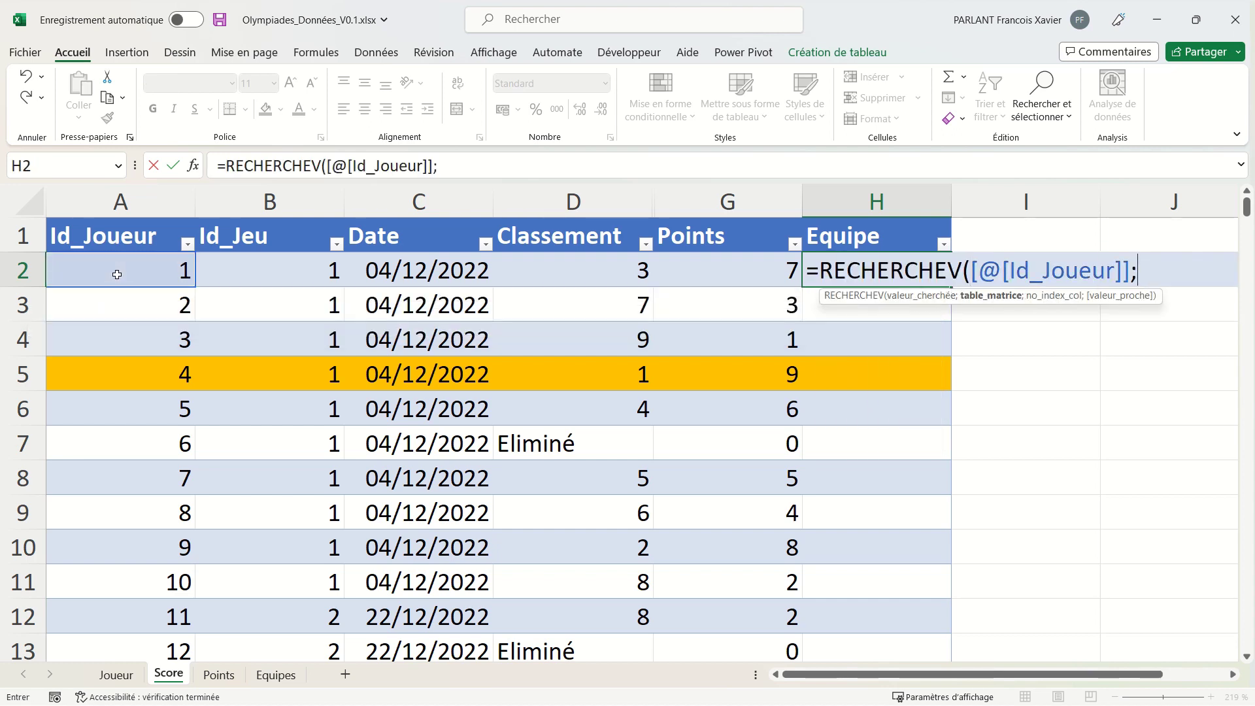
- Complete the RECHERCHEV with the joueurs table, column index 4 and FAUX for exact match, and fill the Equipe column
left_click(134, 674)
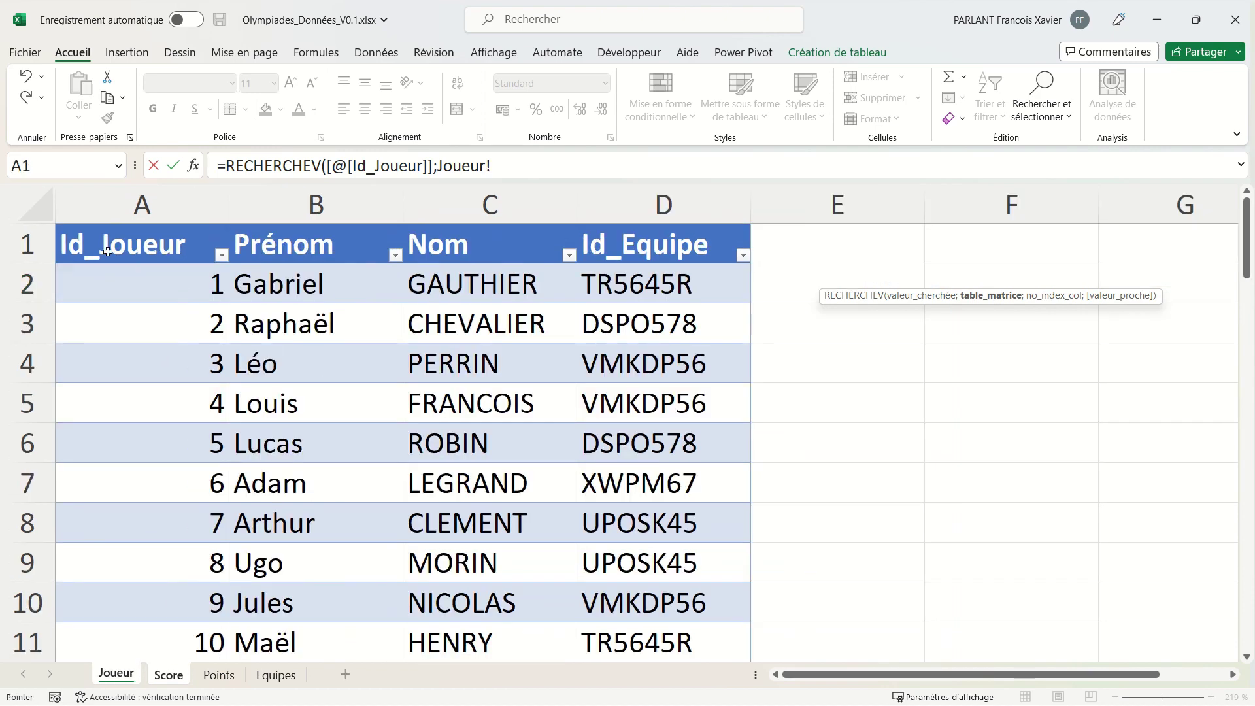
left_click(63, 226)
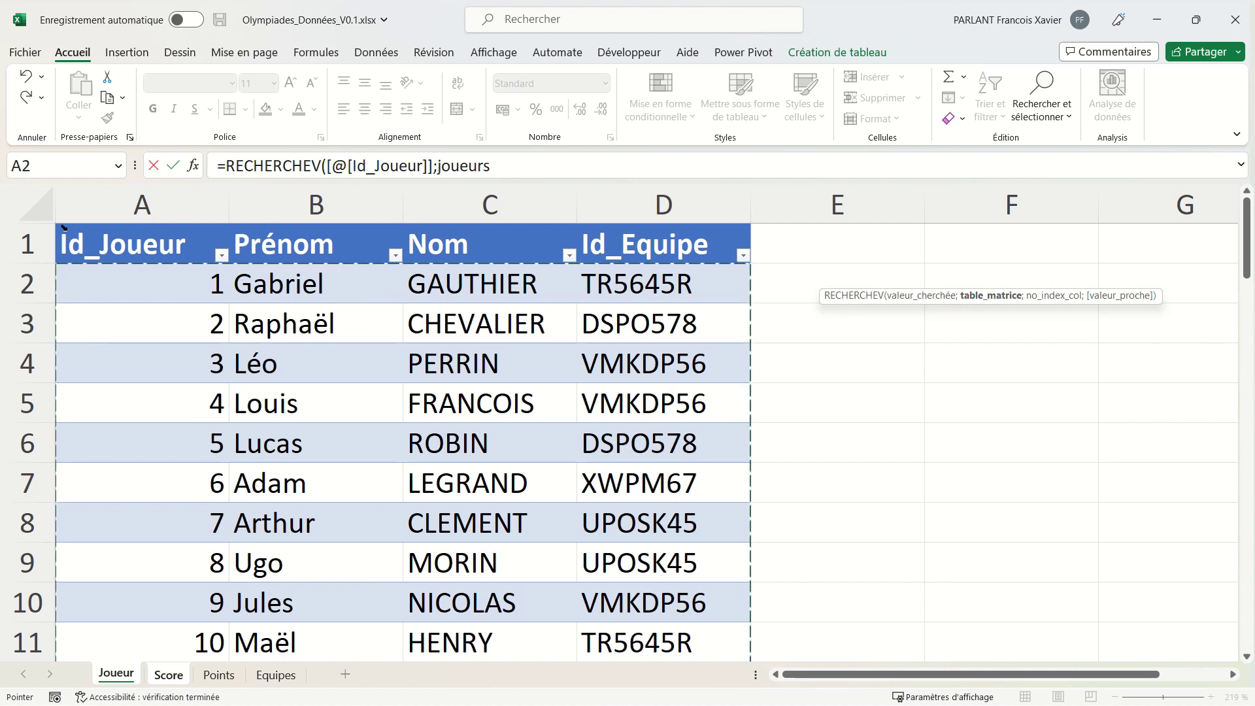
type(";")
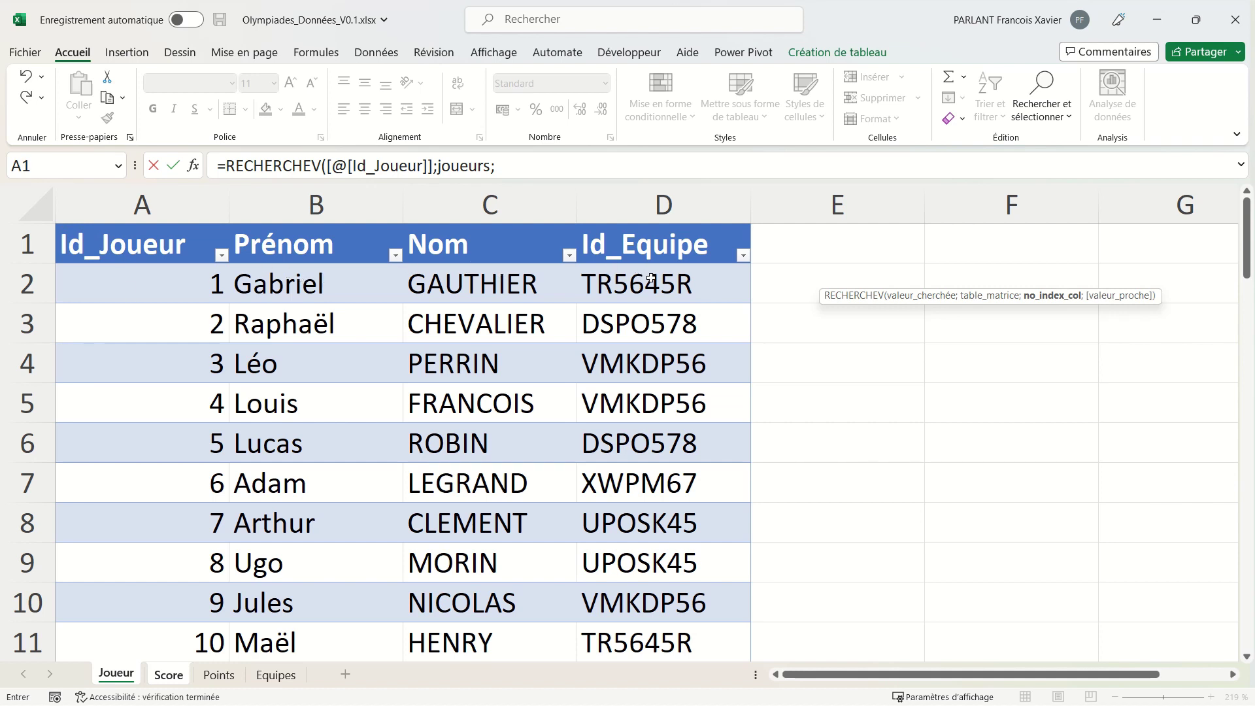
type("4;")
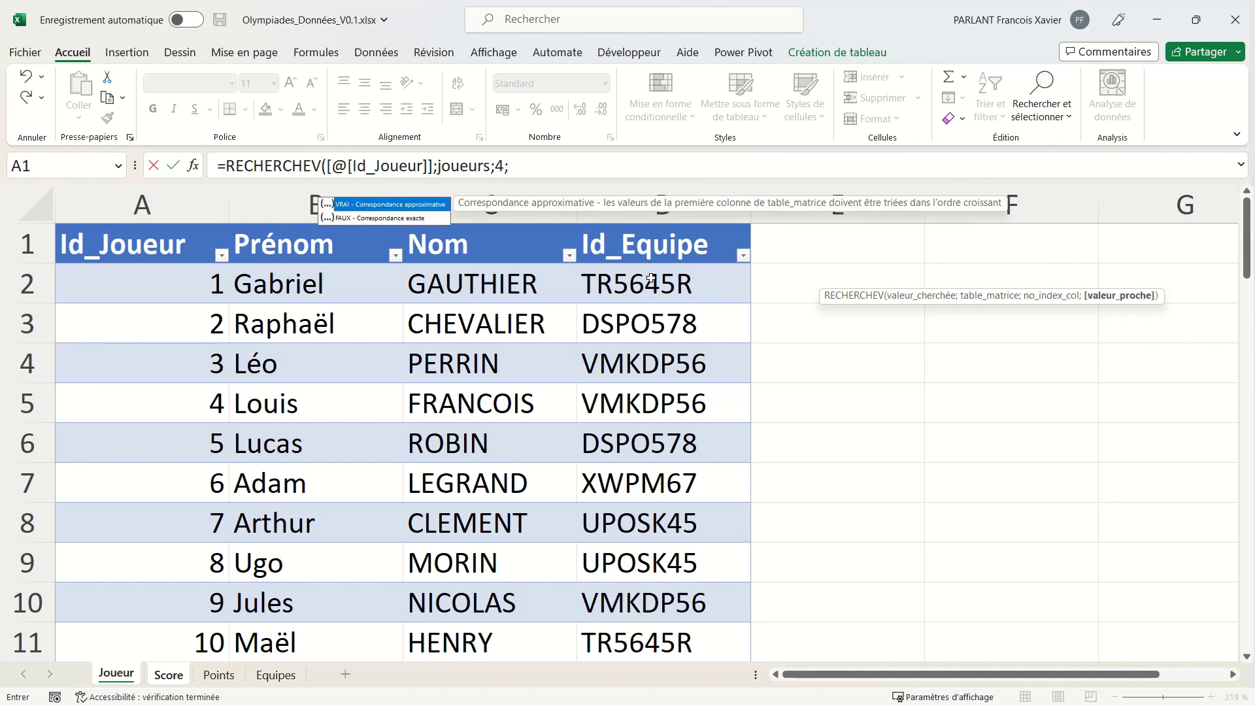
key("Down")
key("Tab")
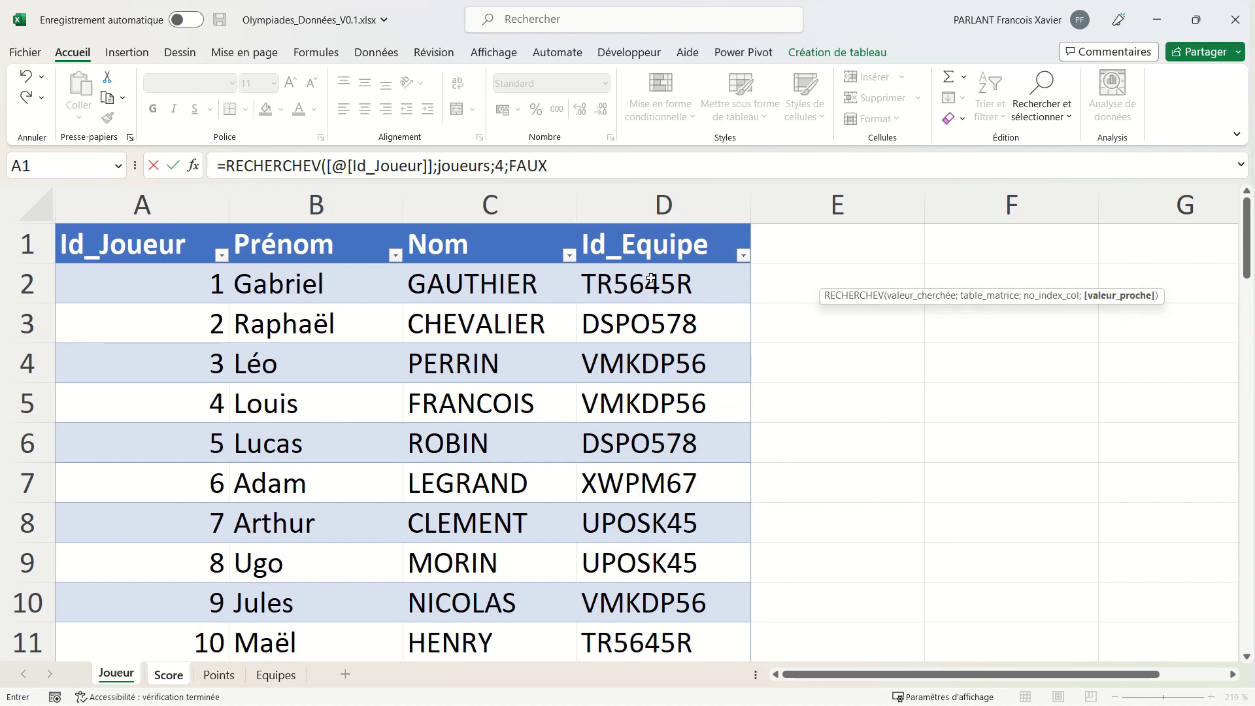
key("Return")
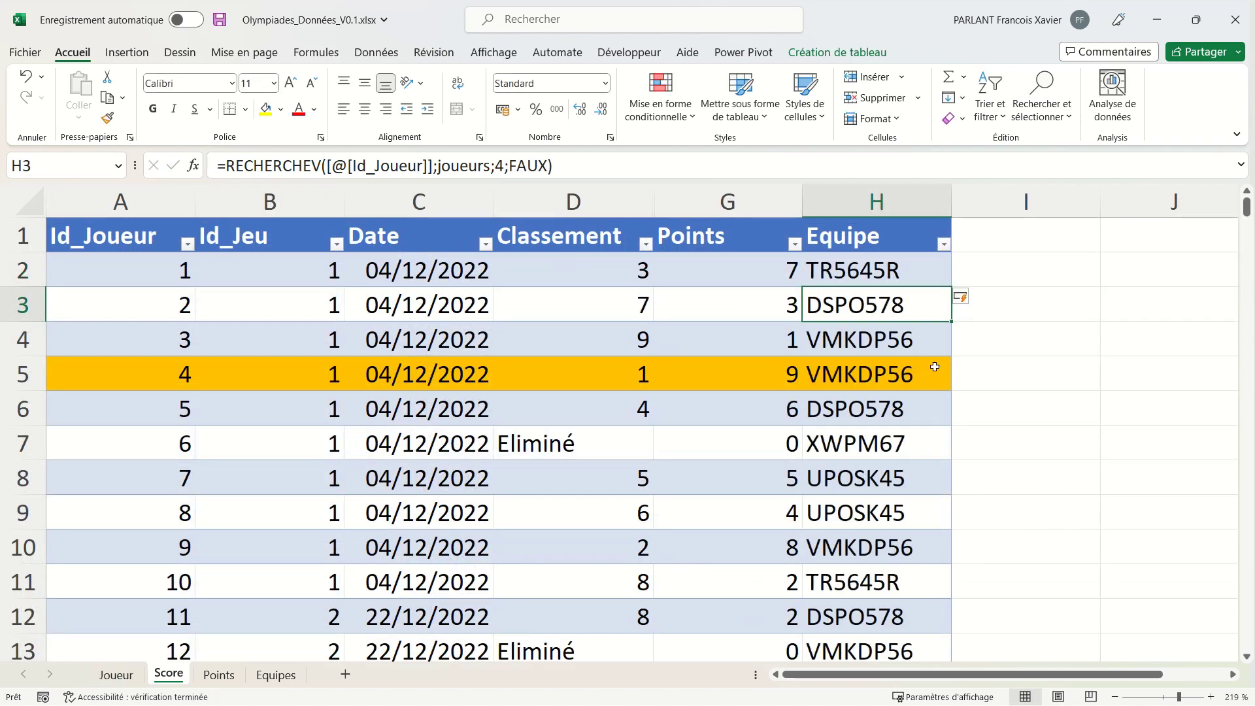
- Insert a table column to the right of Equipe and name it Nom équipe
left_click(904, 270)
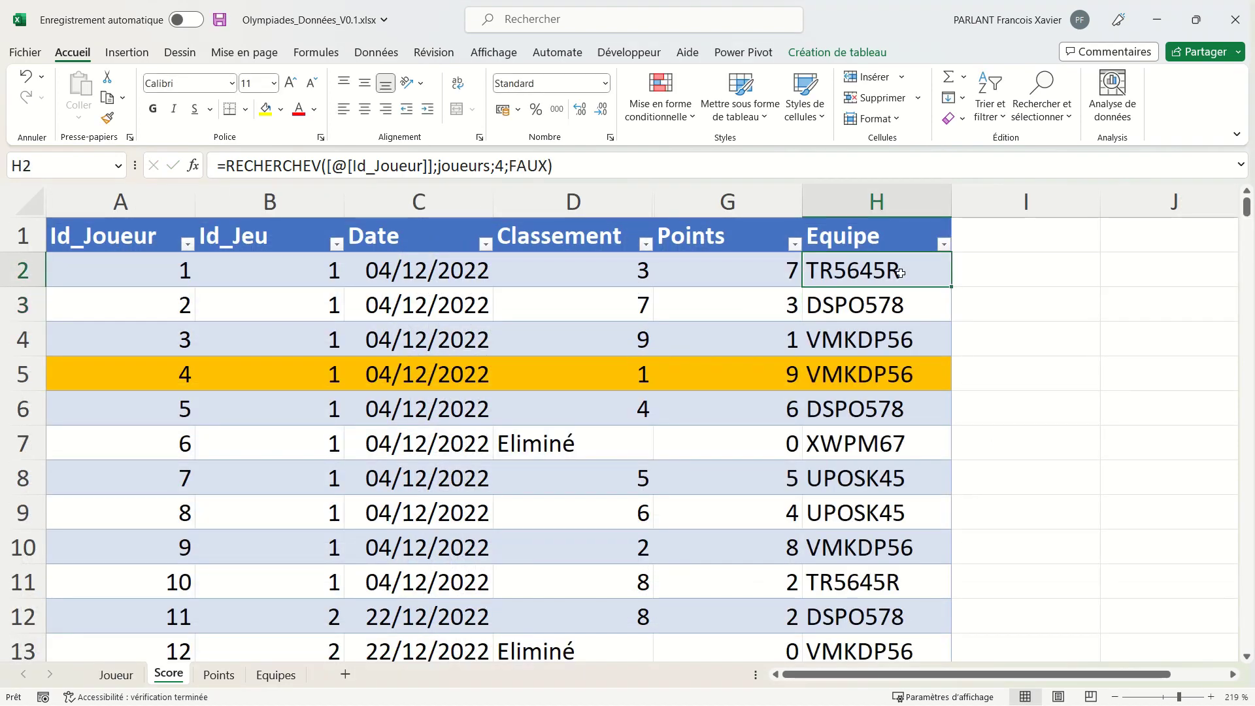
right_click(903, 270)
mouse_move(950, 378)
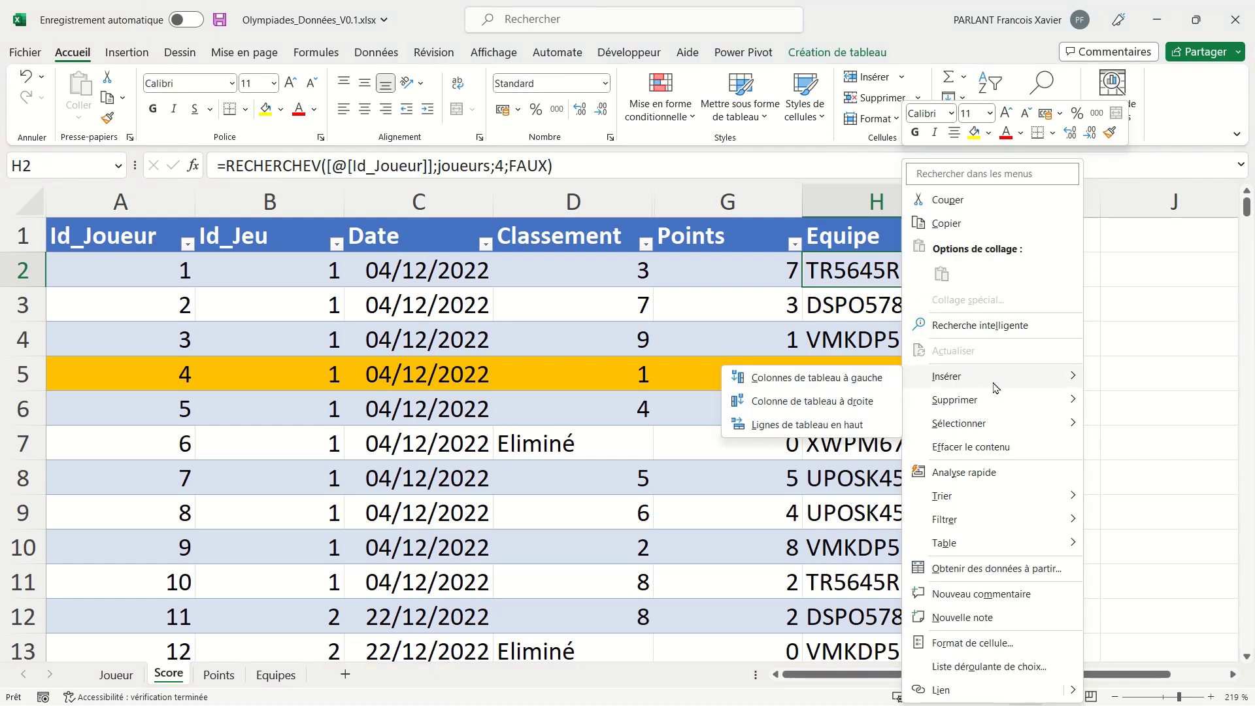
left_click(861, 398)
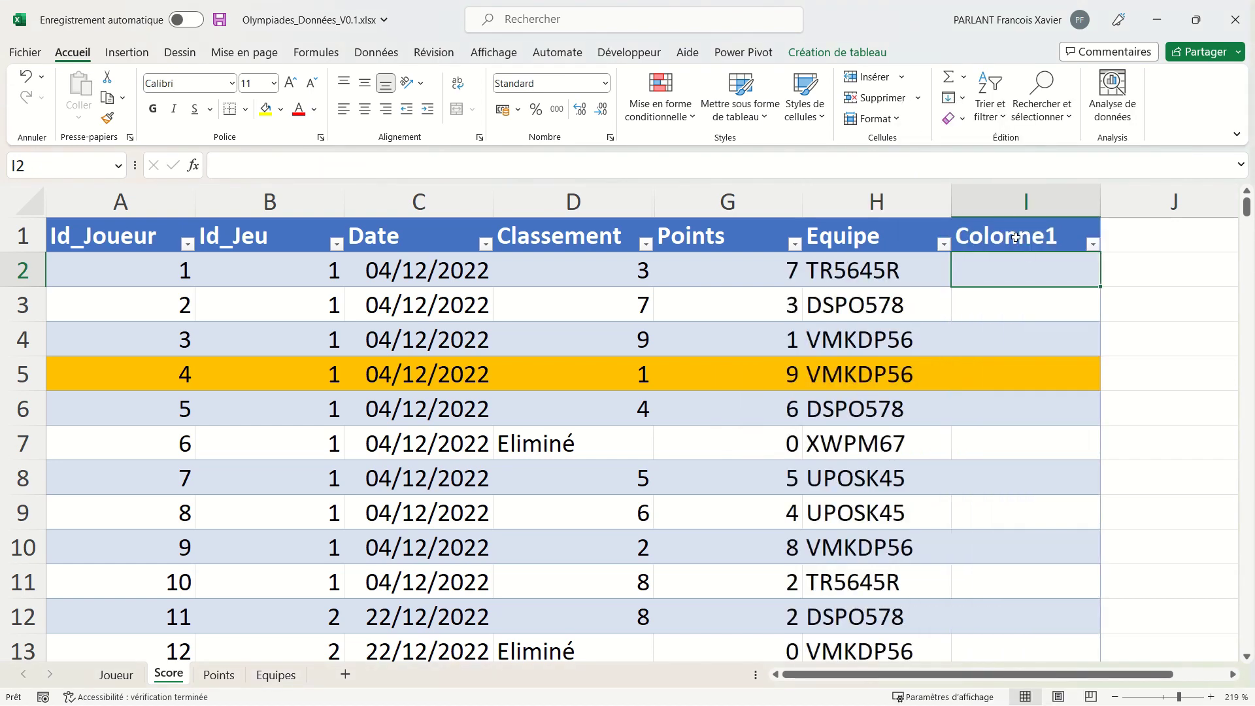
left_click(1016, 238)
type("Nom équipe")
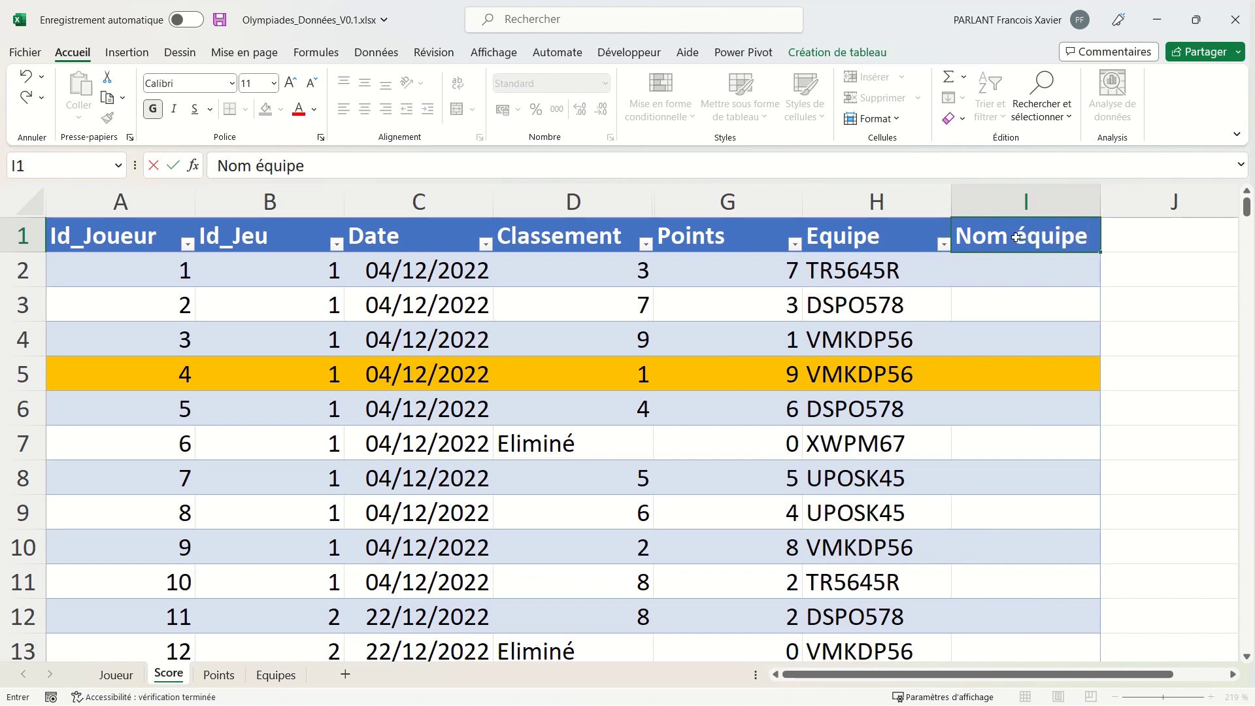
key("Return")
type("=re")
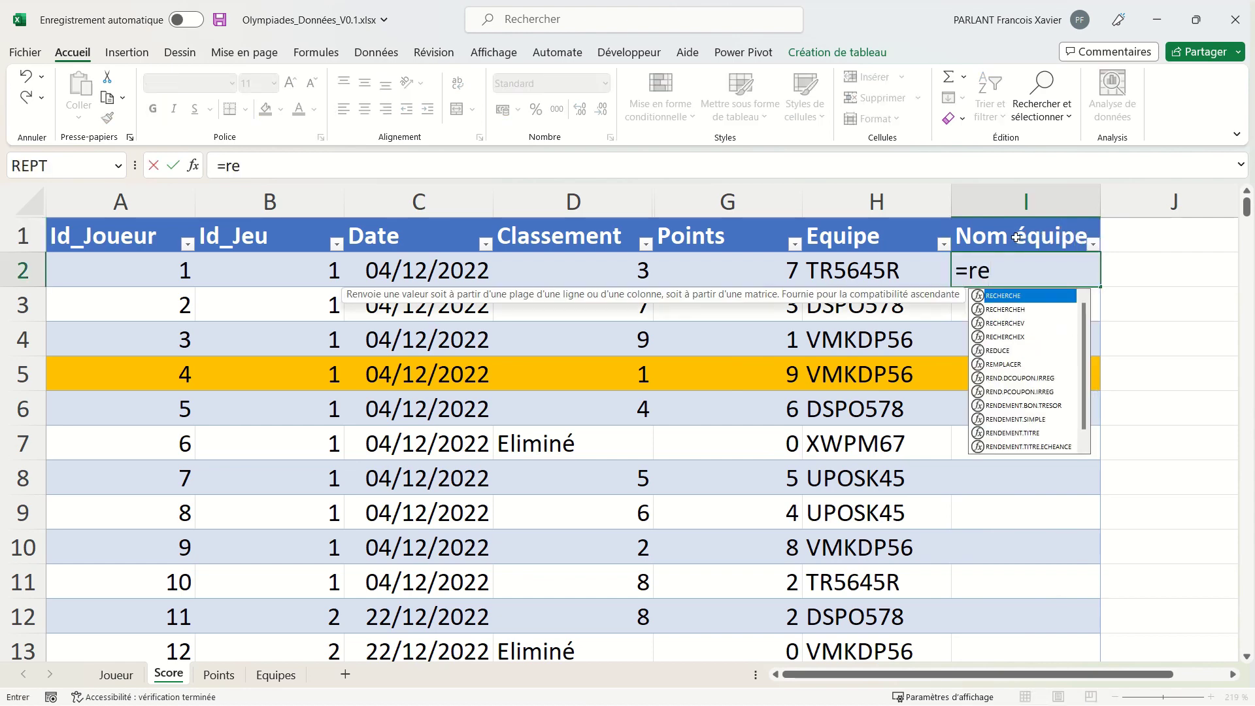
key("Down")
key("Down")
key("Tab")
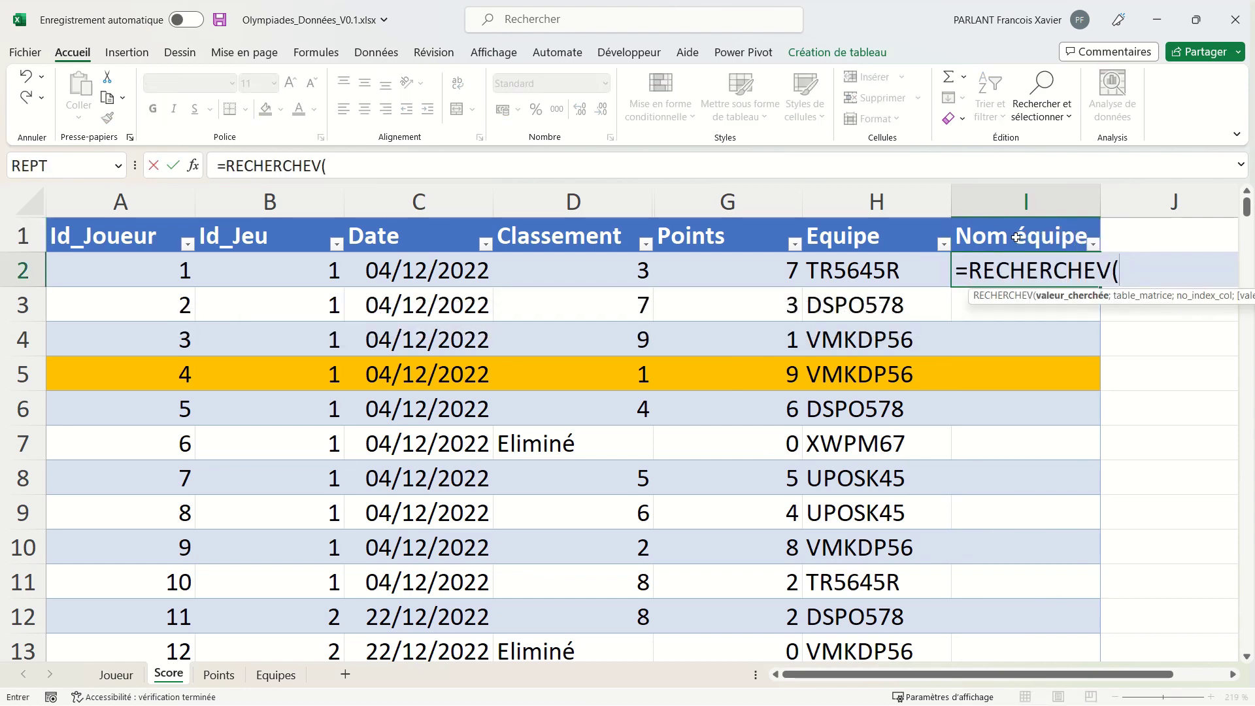
left_click(898, 258)
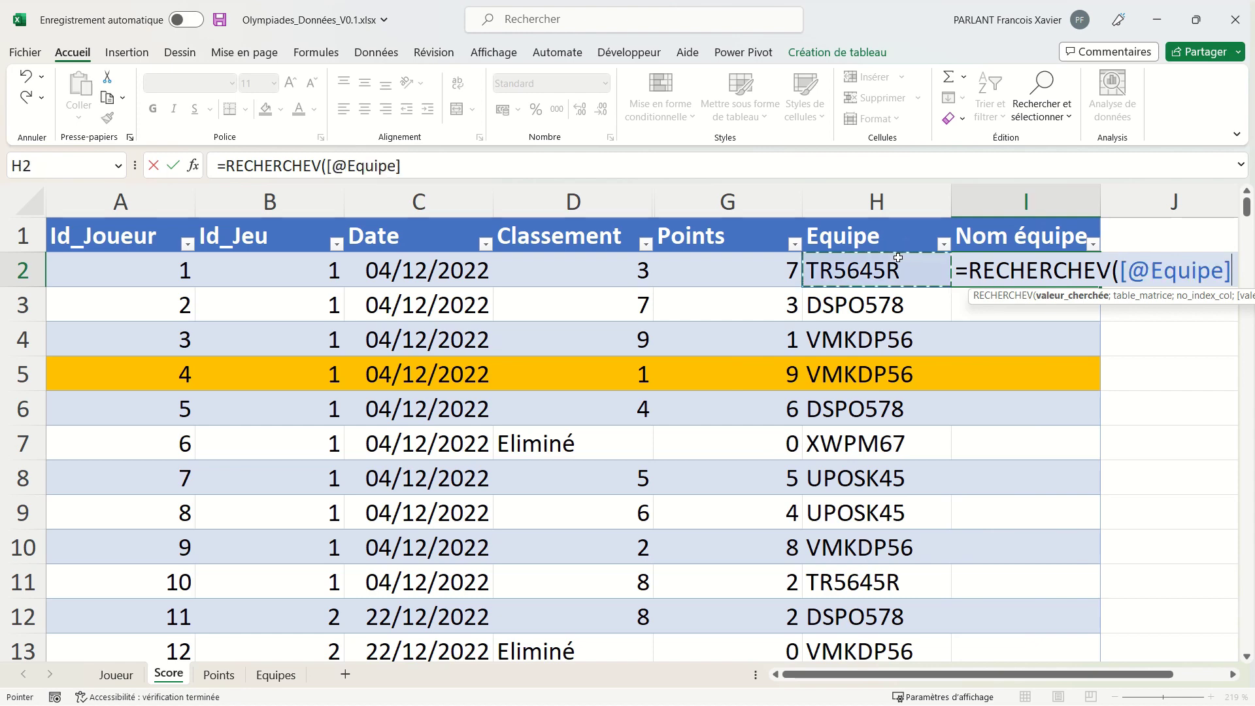
type(";")
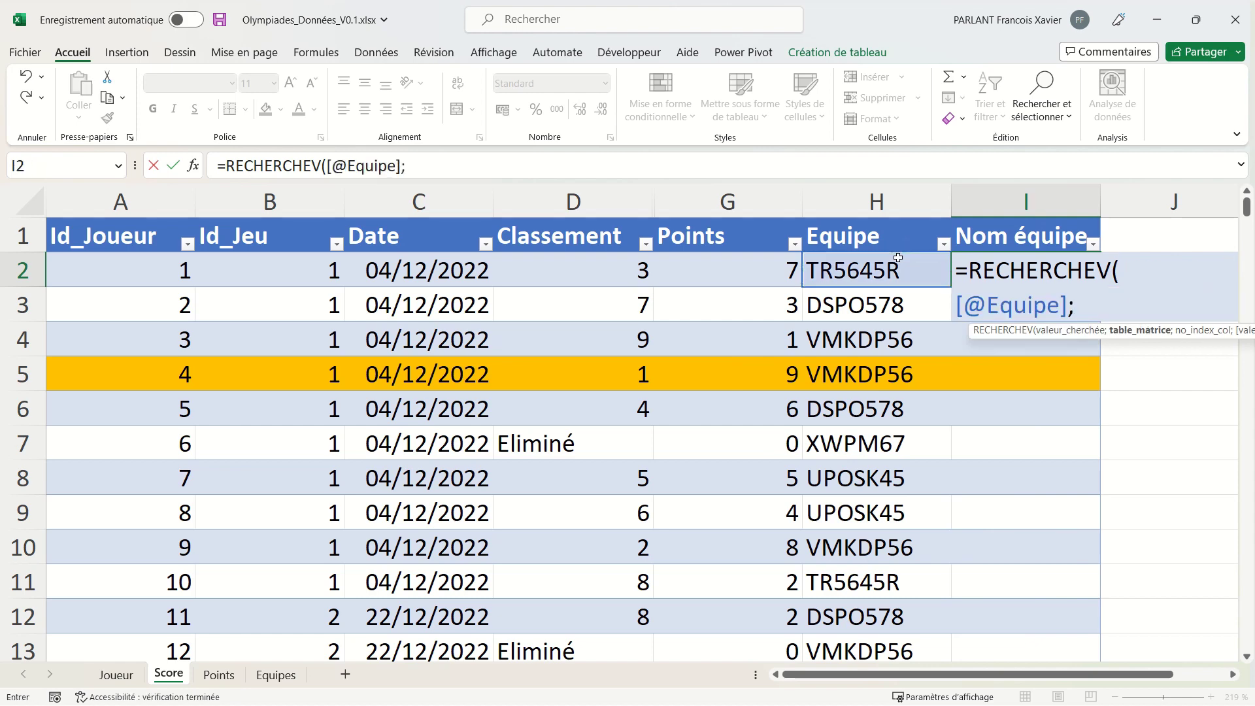
left_click(276, 675)
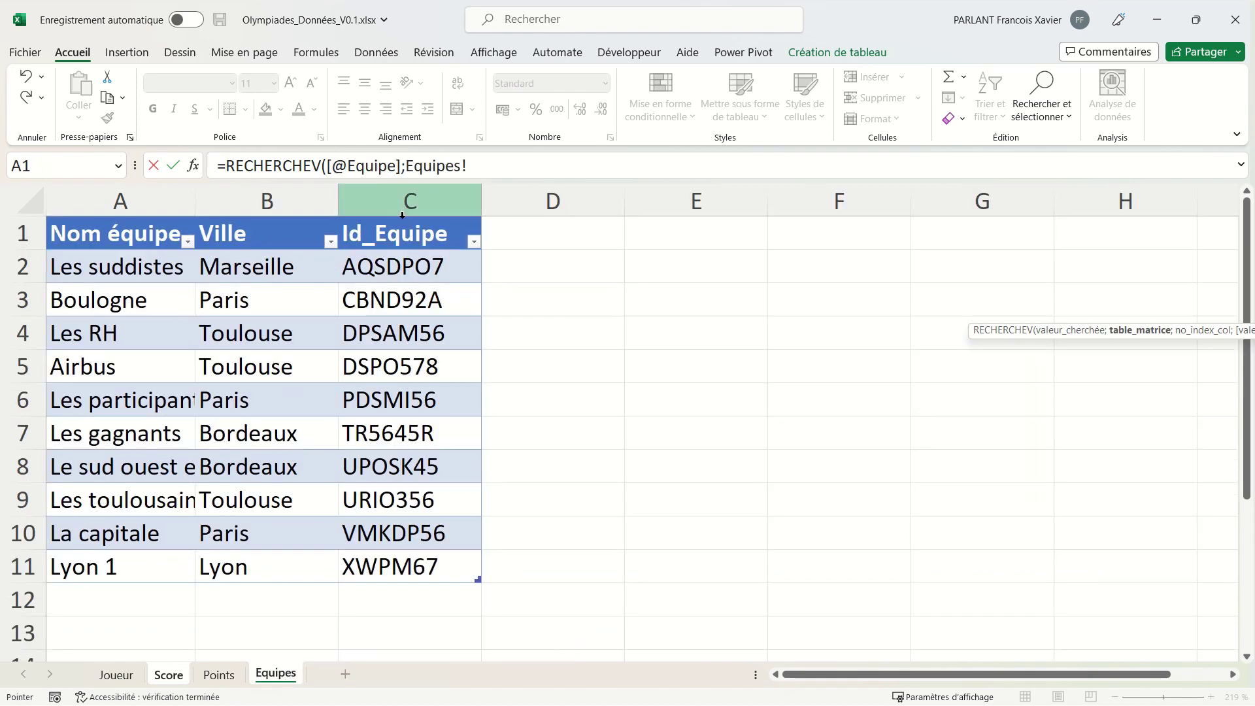
left_click_drag(402, 221, 706, 260)
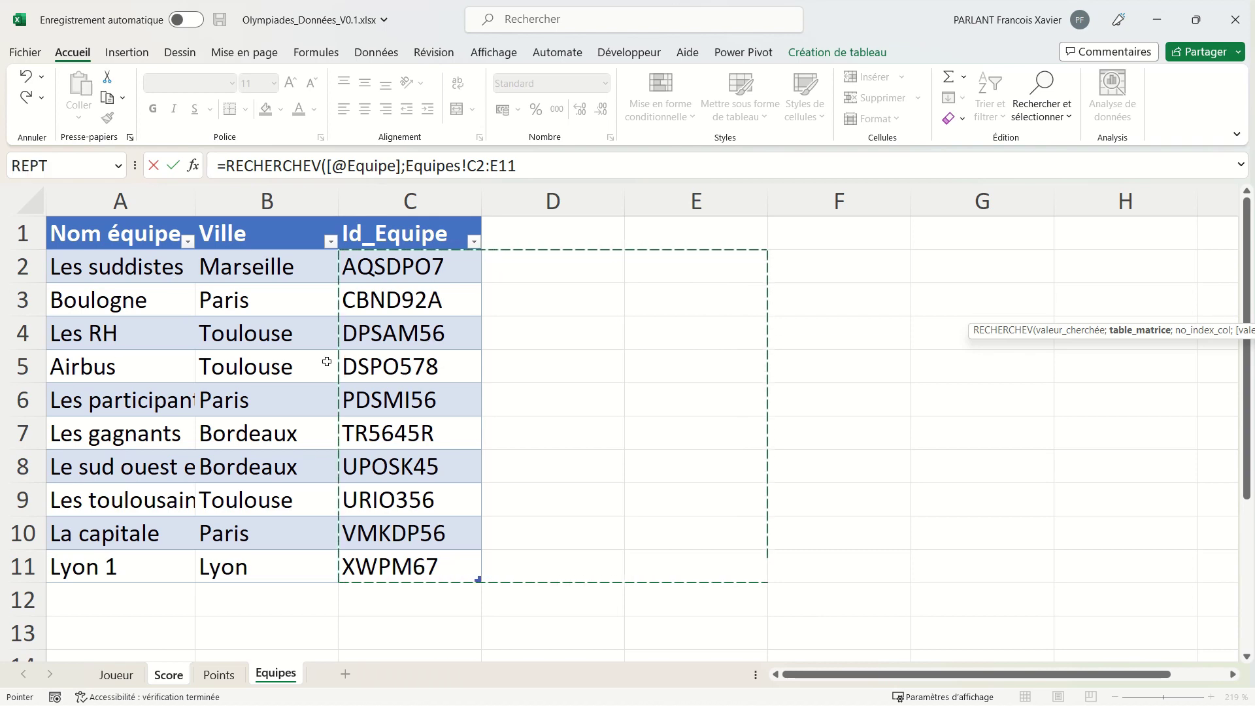
key("Escape")
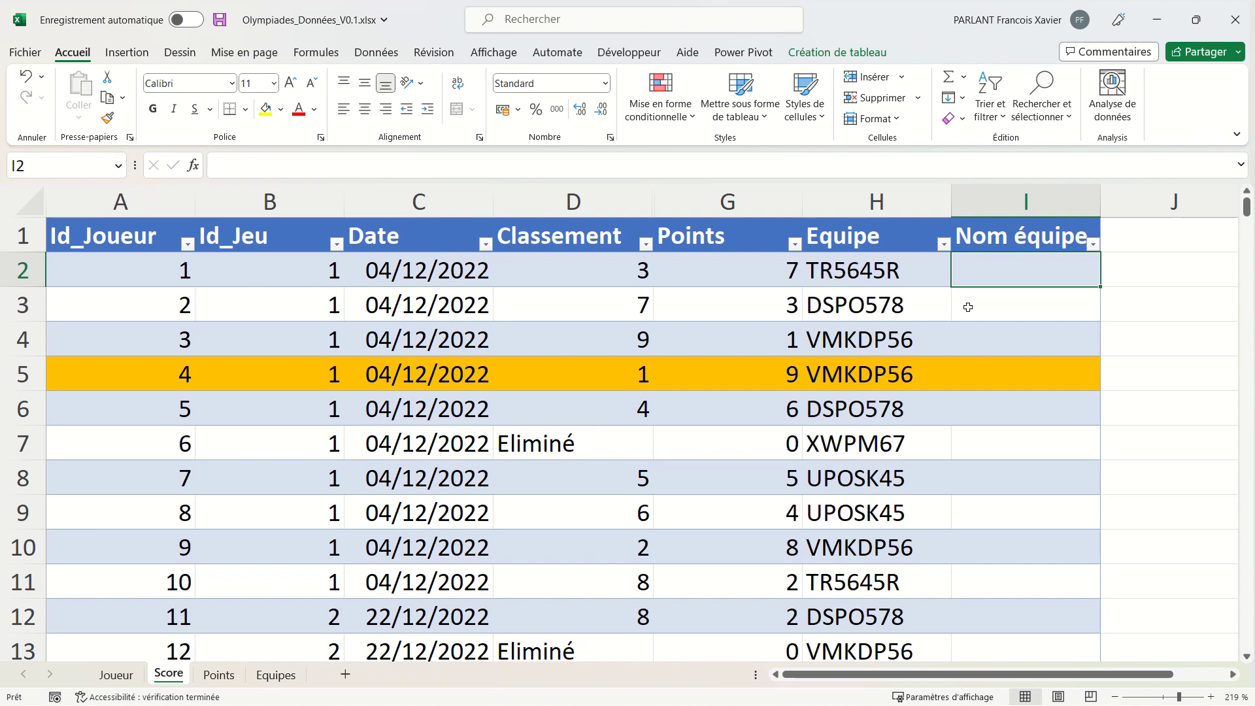
- Move the Id_Equipe column to the first position of the table on the Equipes sheet, ahead of Nom équipe
left_click(270, 676)
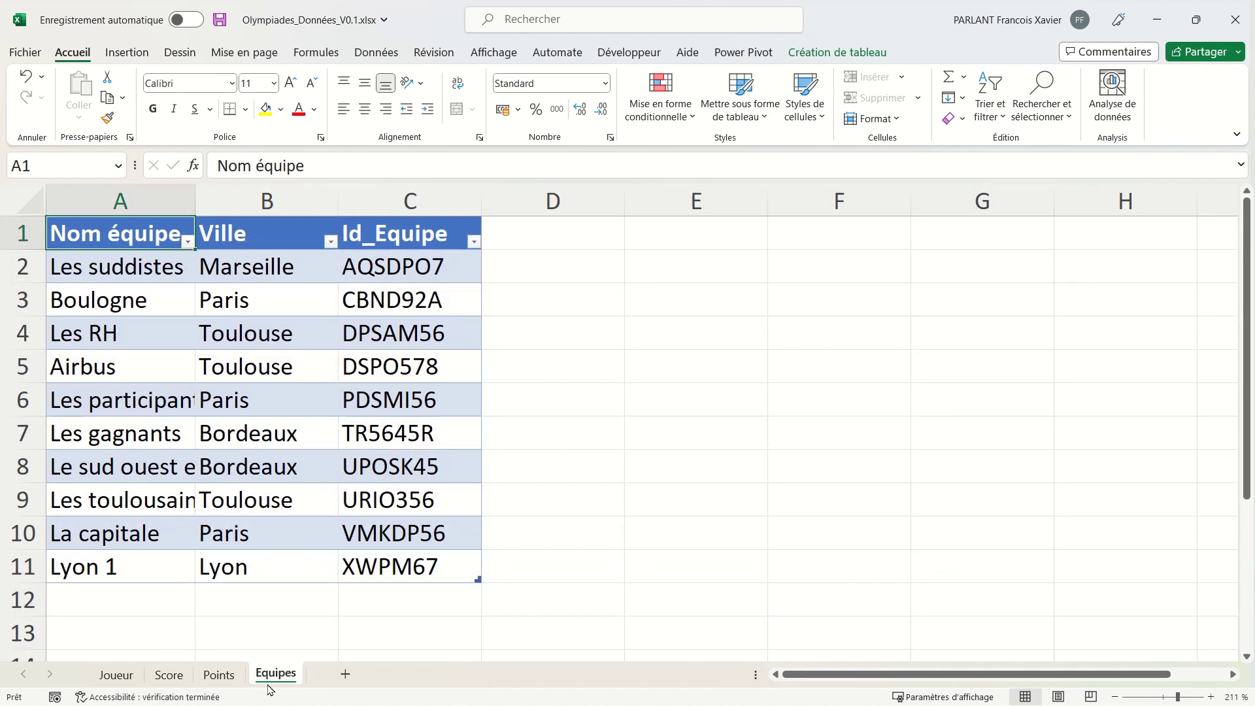
left_click(453, 216)
left_click(452, 219)
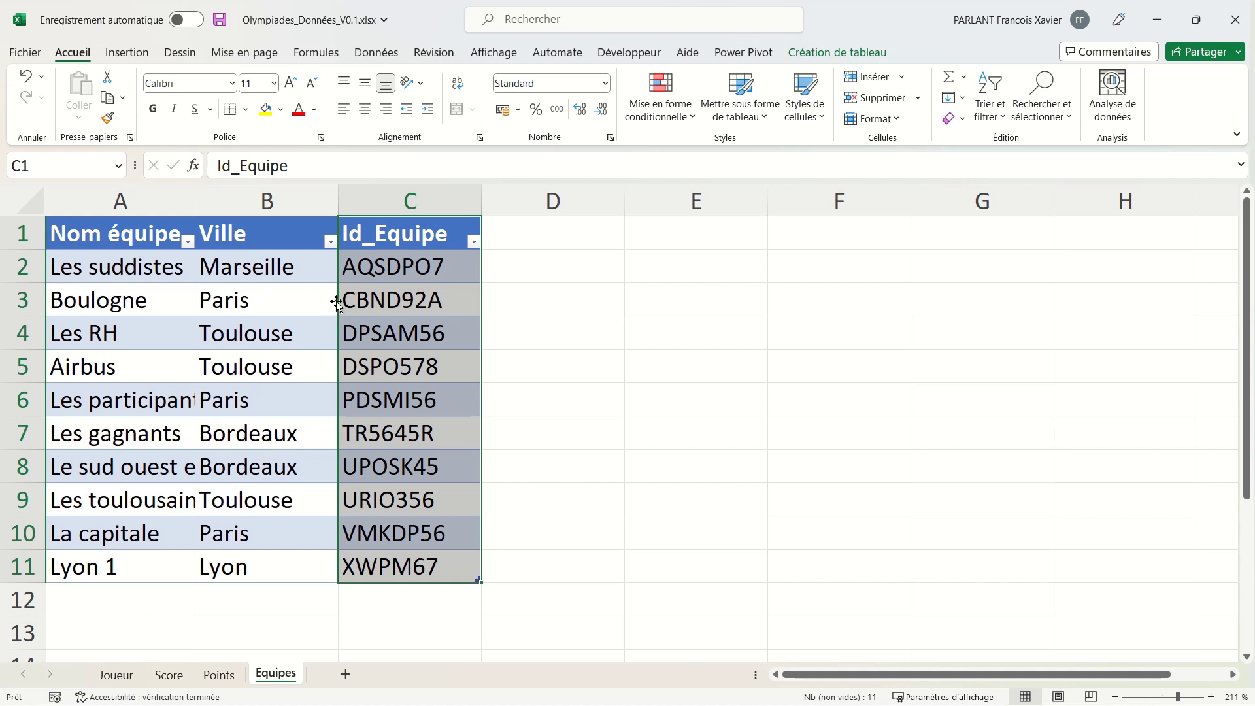
left_click_drag(337, 302, 58, 299)
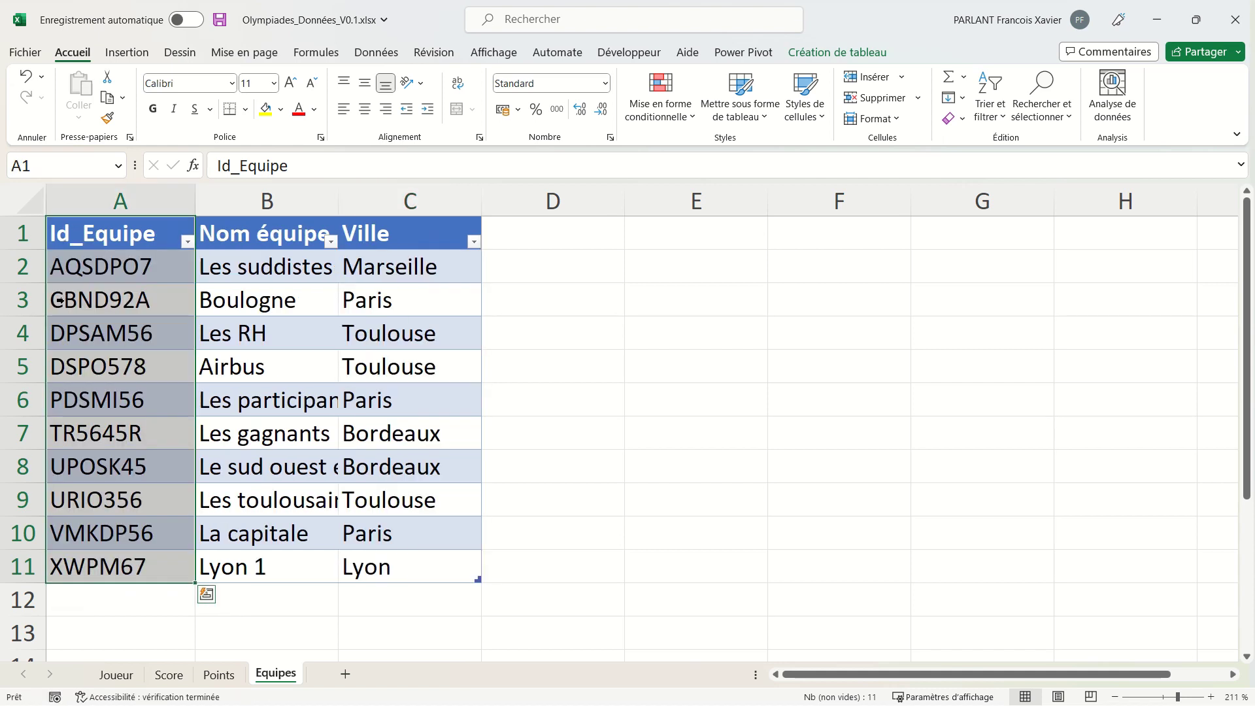
left_click(159, 286)
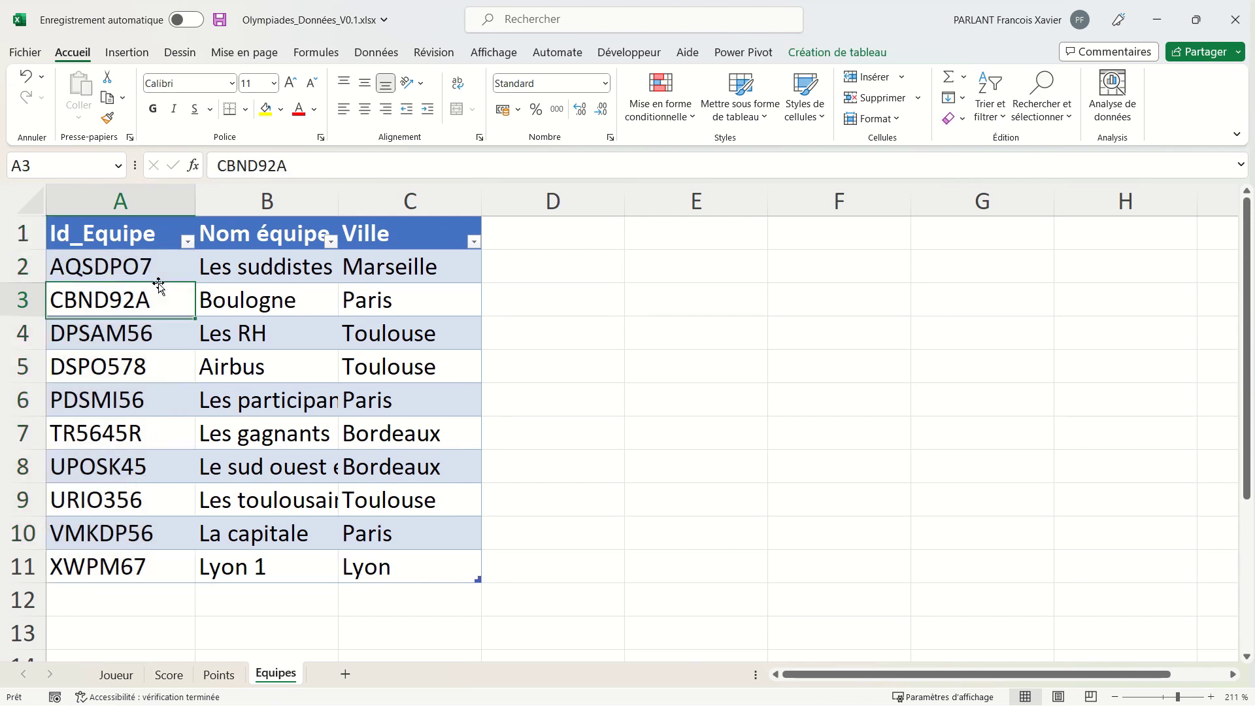
left_click(171, 676)
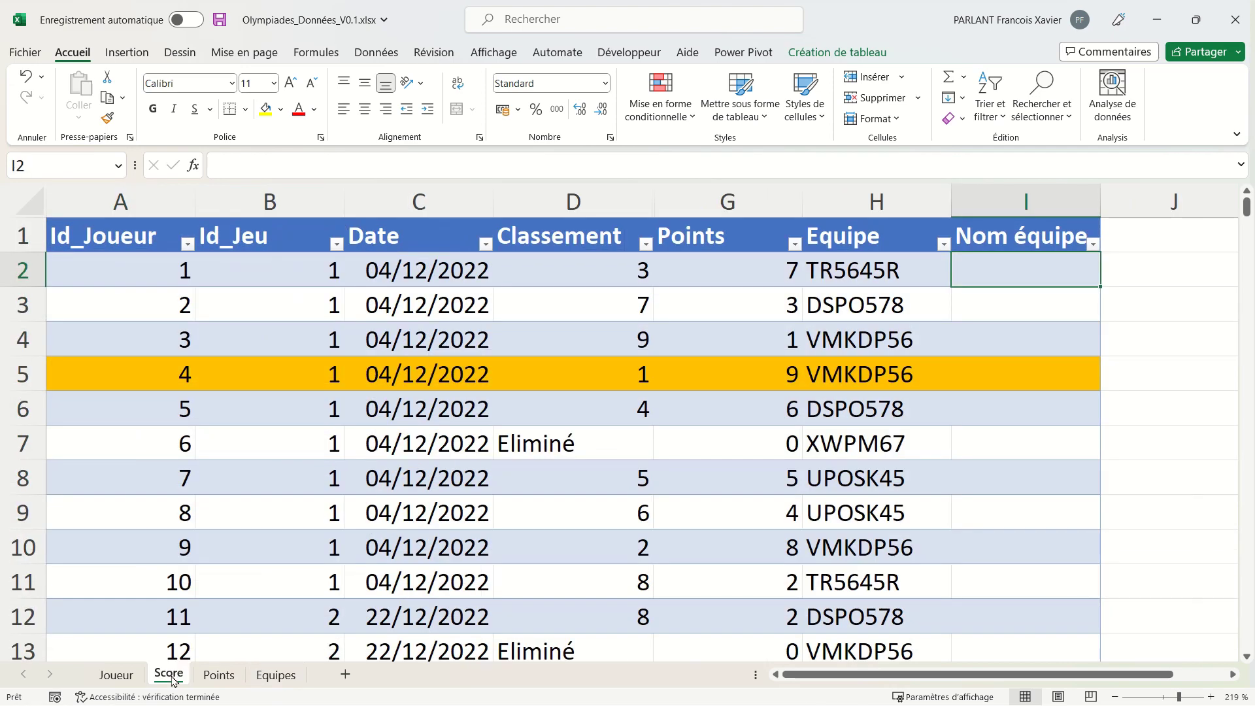
type("=r")
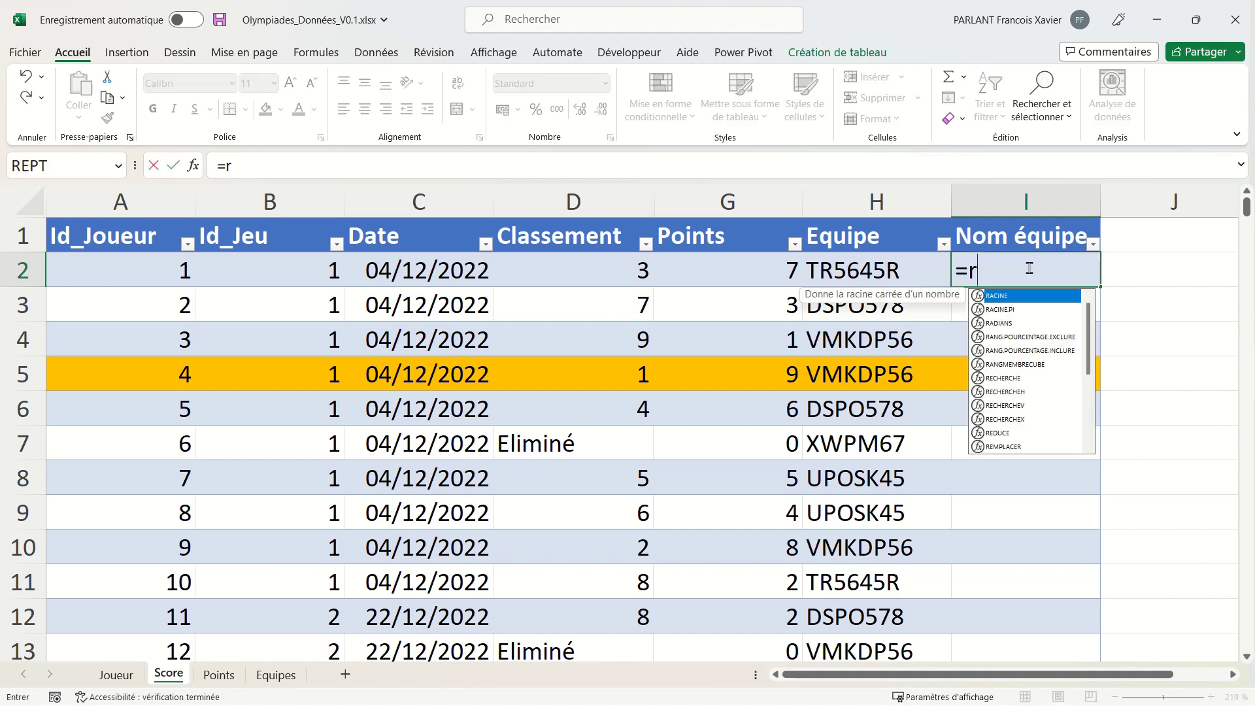
type("echerchev")
key("Tab")
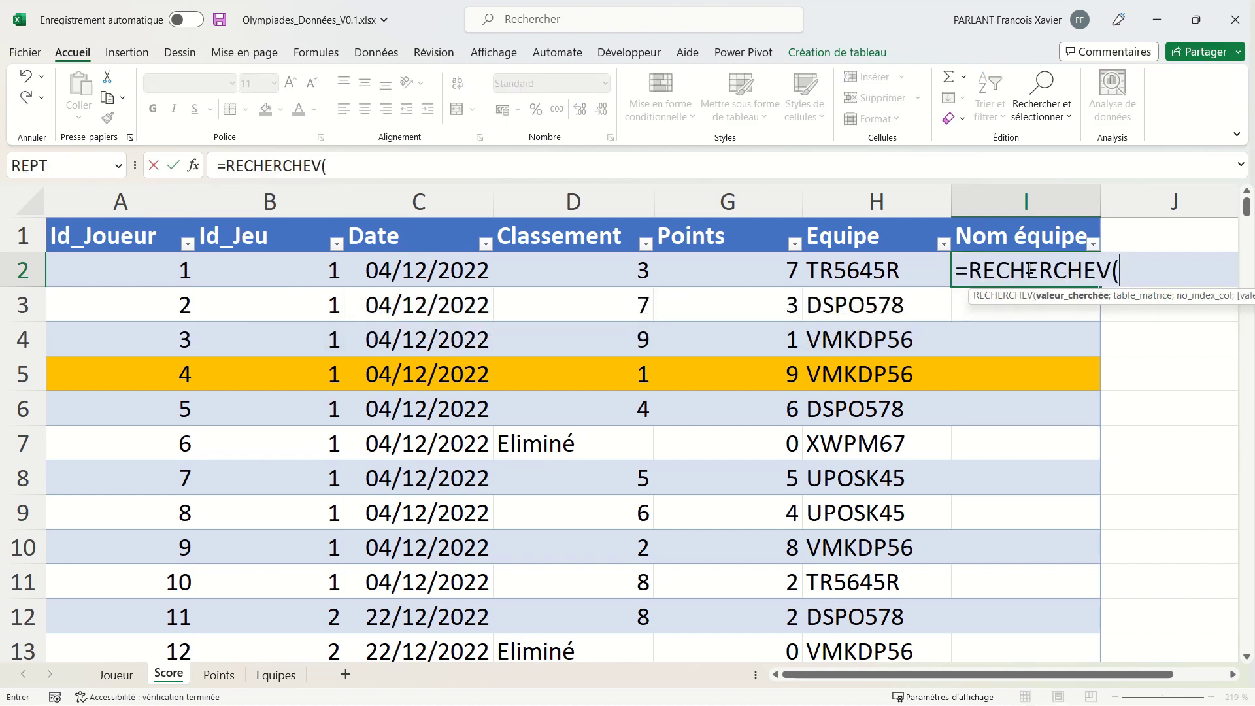
left_click(849, 279)
type(";")
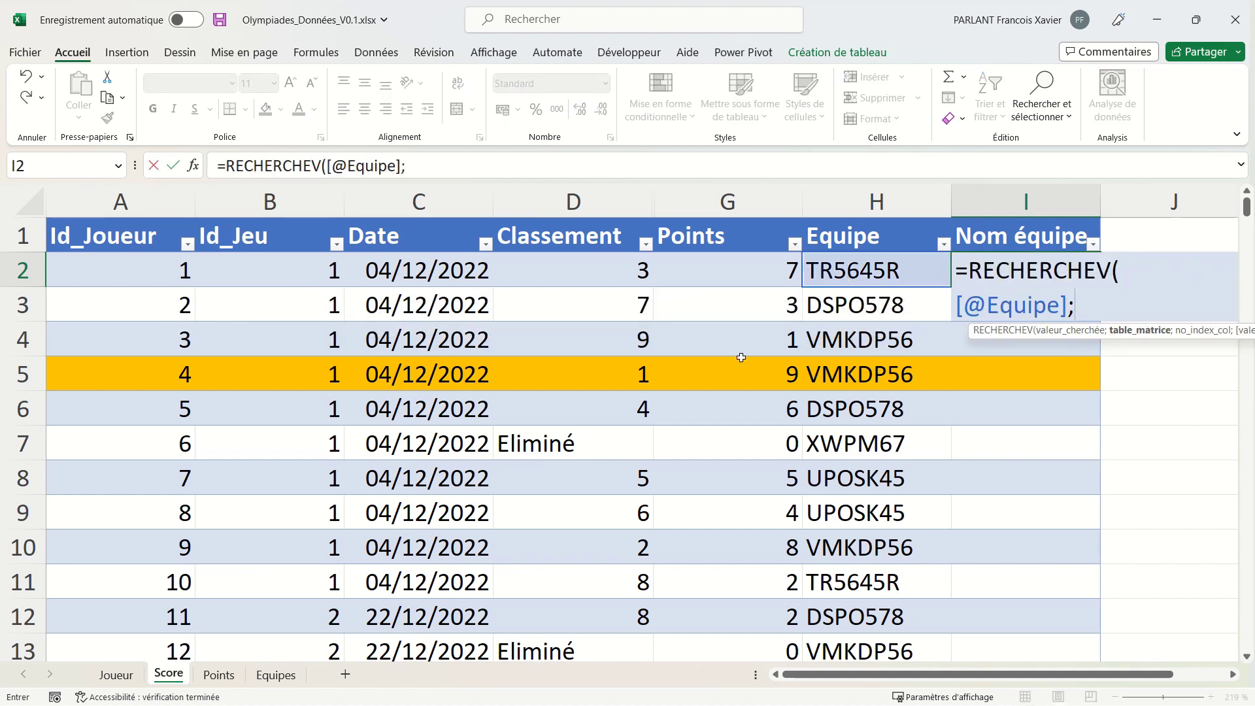
- Complete the RECHERCHEV with the équipes table, column index 2 and FAUX for exact match, filling the Nom équipe column
left_click(275, 675)
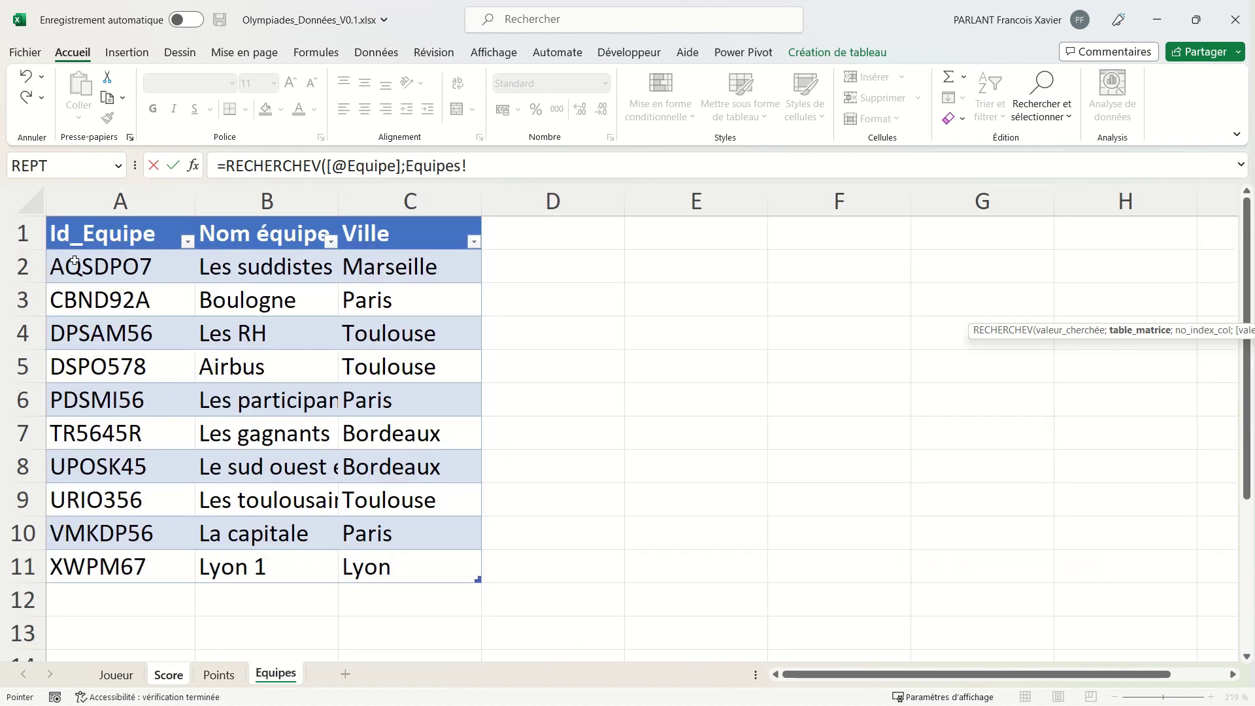
left_click(50, 218)
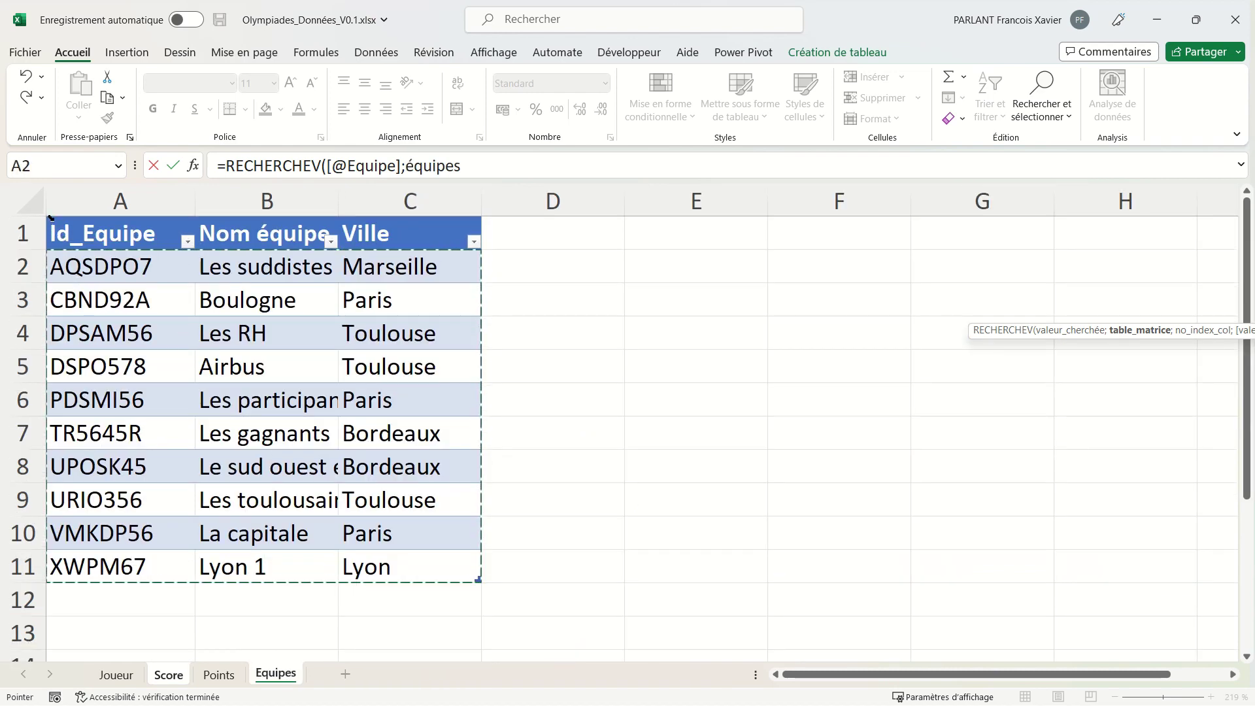
type(";")
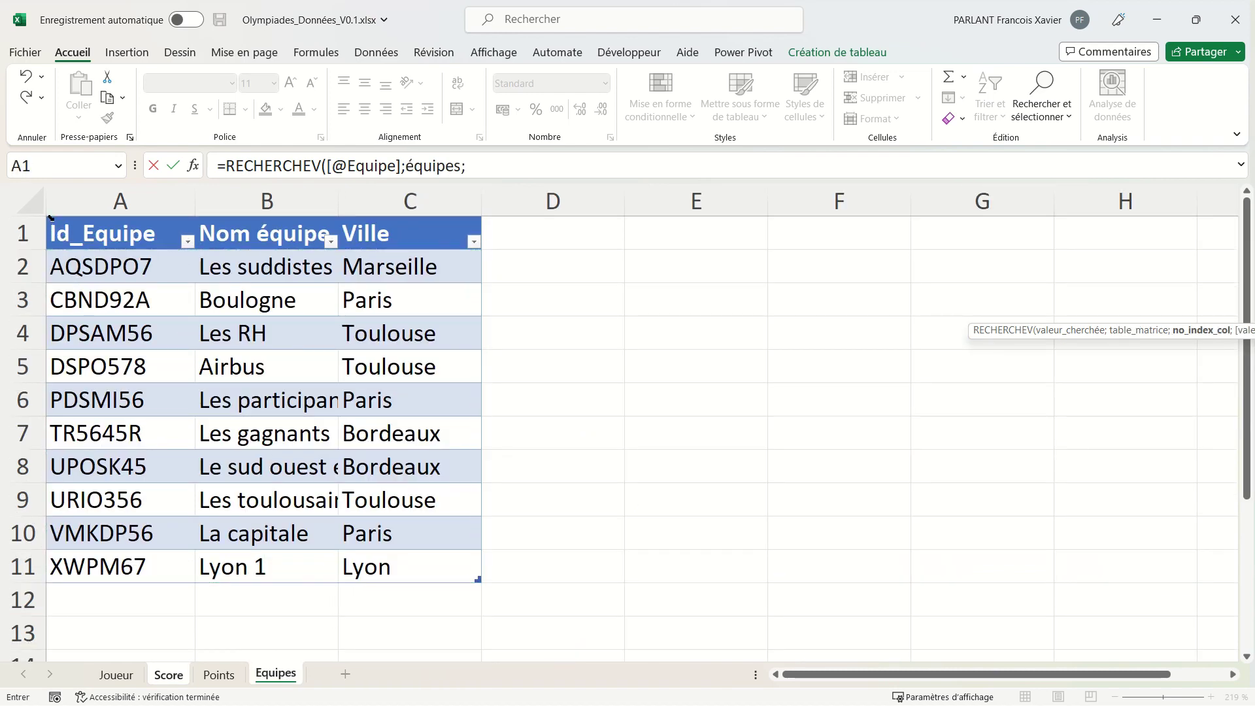
type("2;")
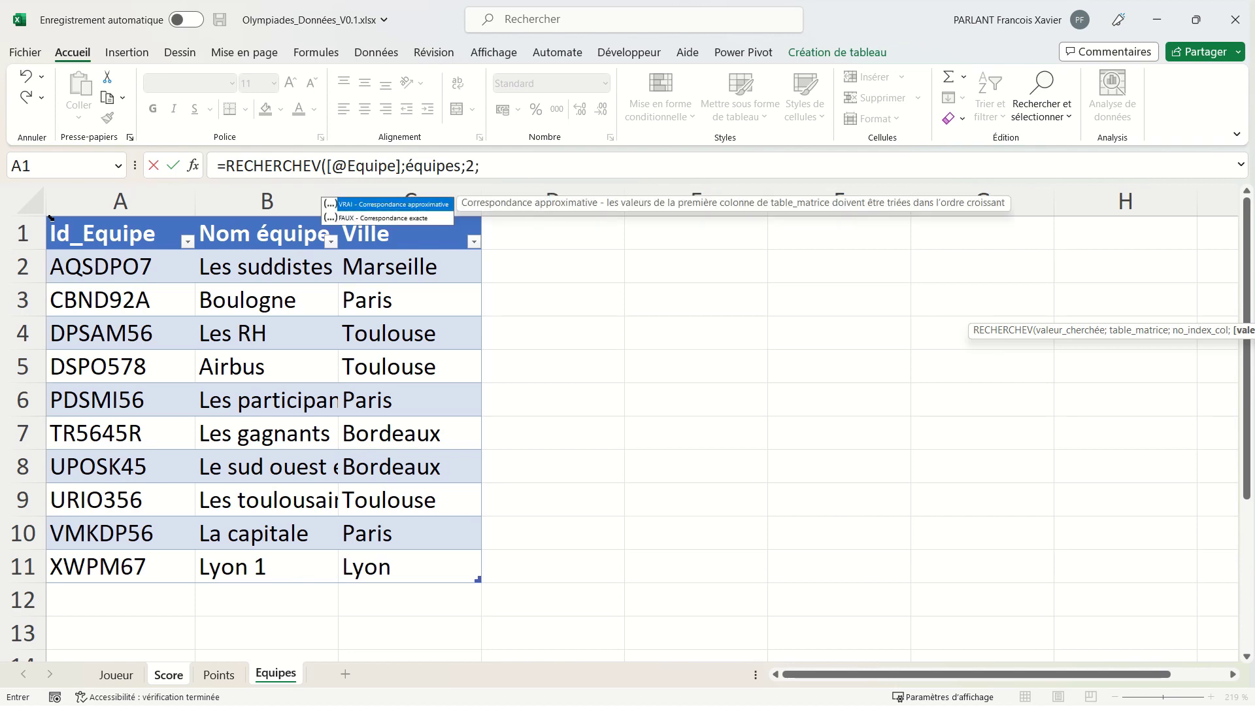
key("Down")
key("Tab")
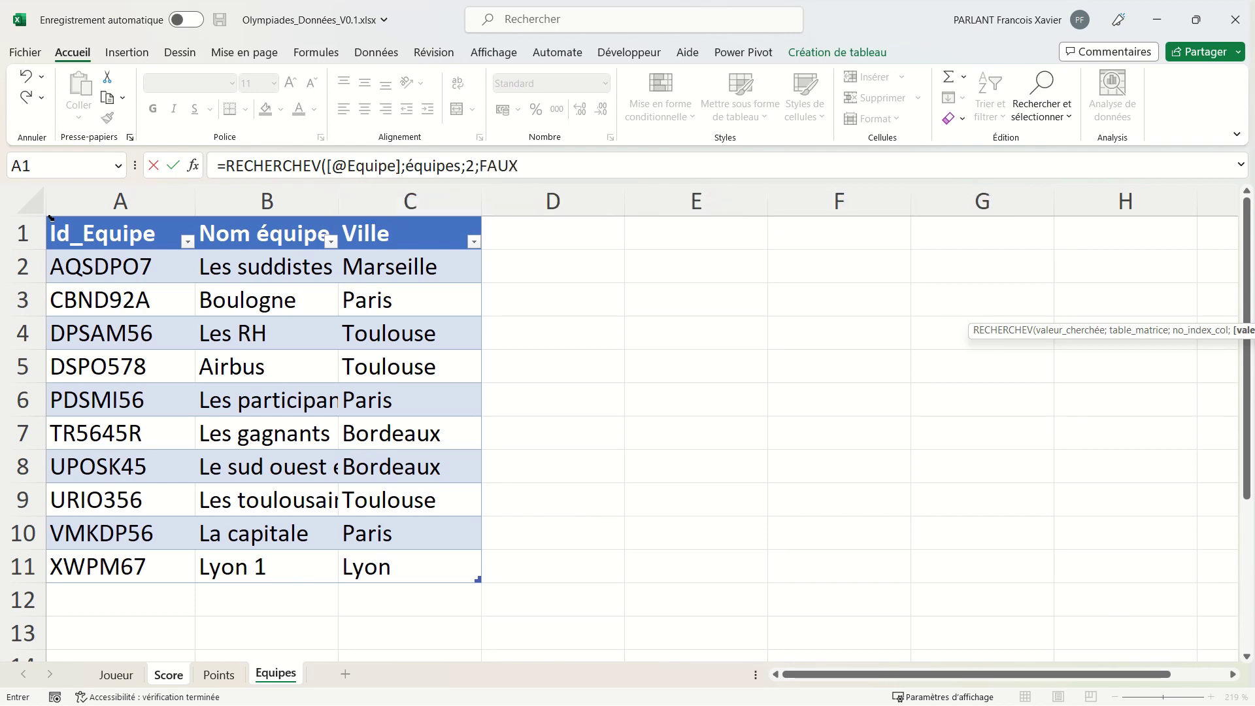
key("Return")
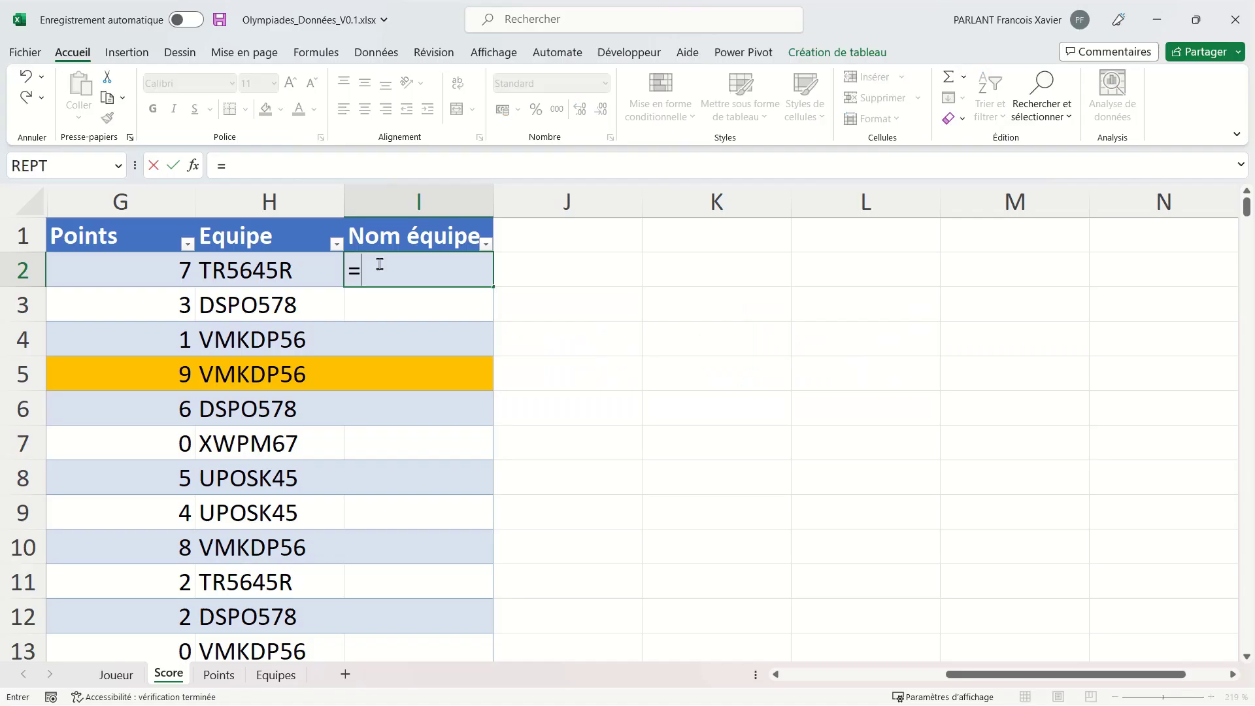
type("=re")
key("Down")
key("Down")
key("Down")
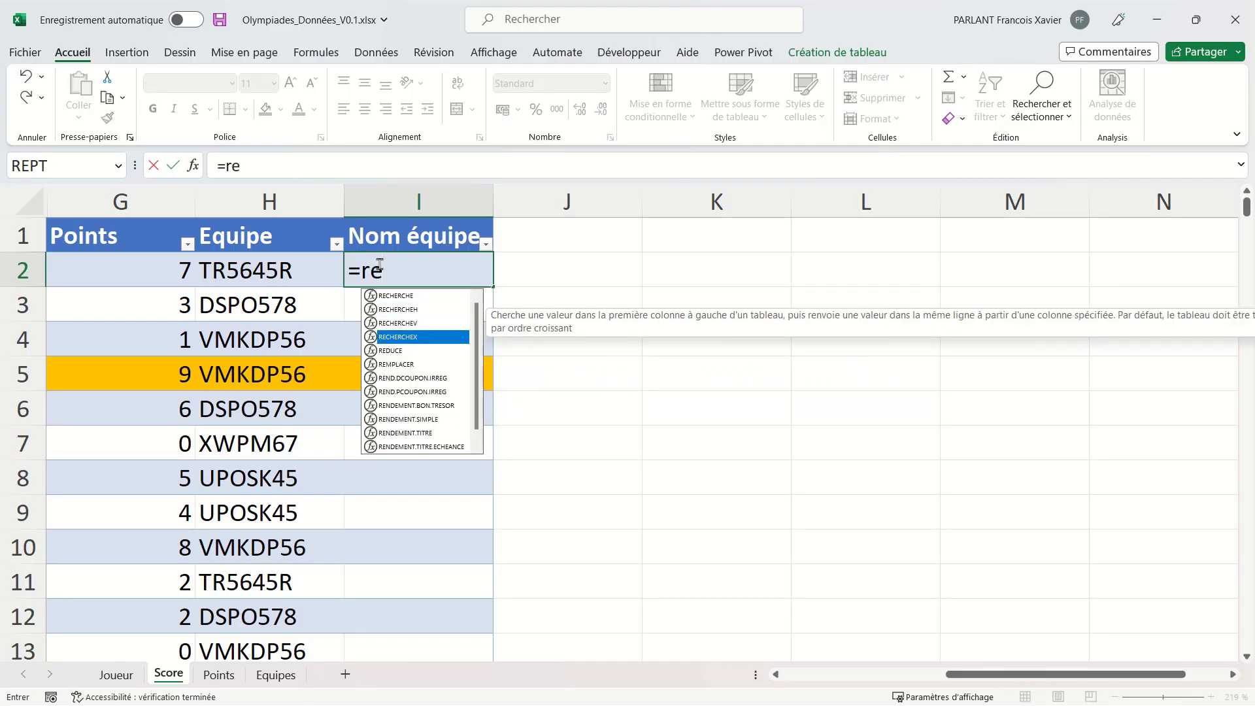
key("Tab")
left_click(272, 277)
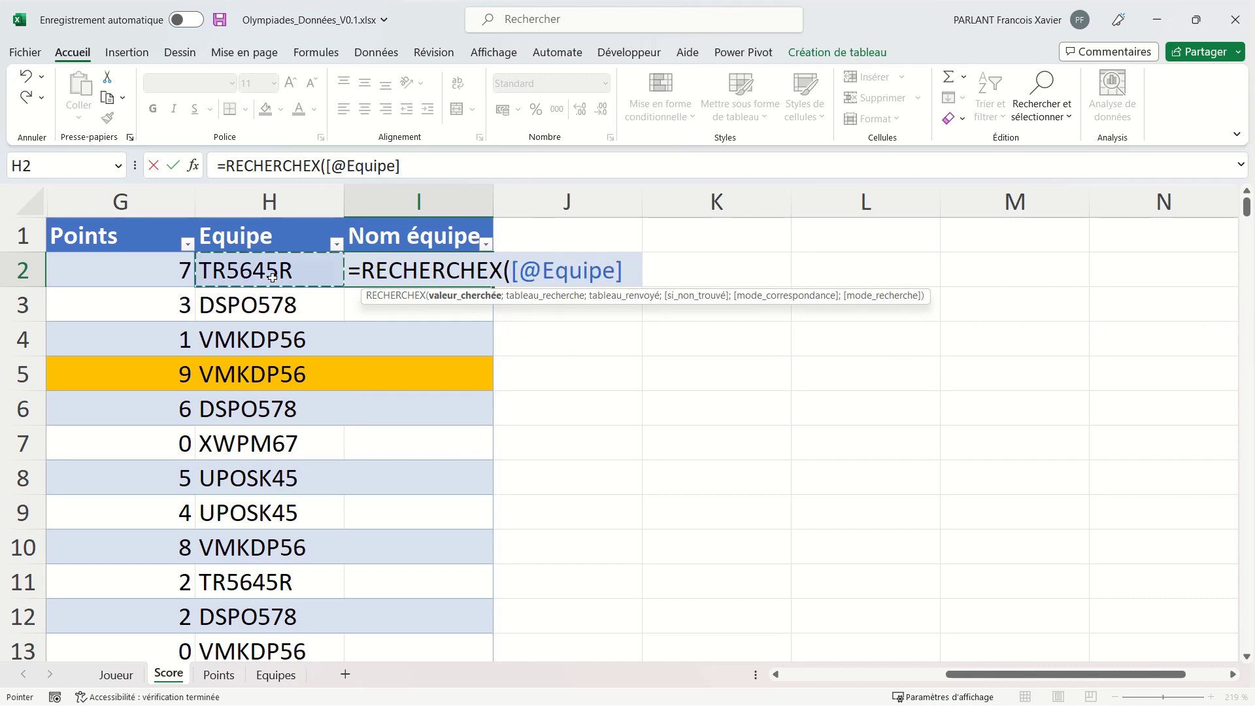
type(";")
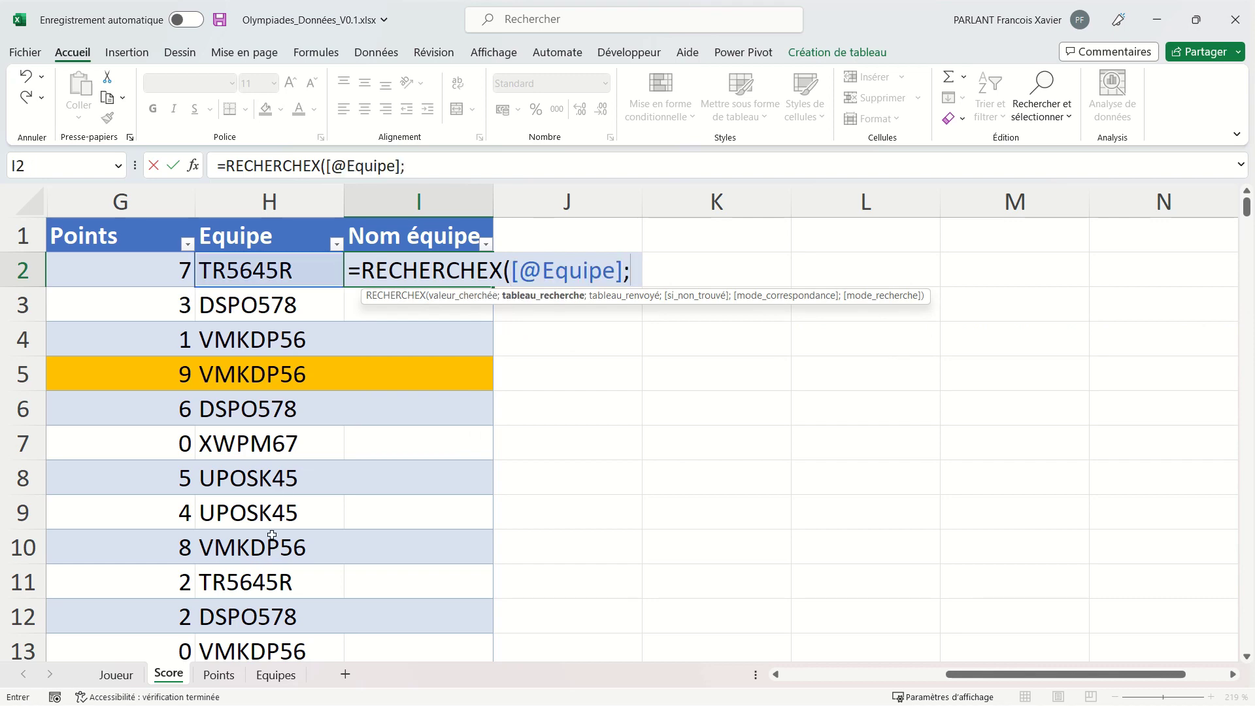
- Complete the RECHERCHEX with équipes[Id_Equipe] as lookup array, équipes[Nom équipe] as return array, "" if not found and match mode 0
left_click(275, 677)
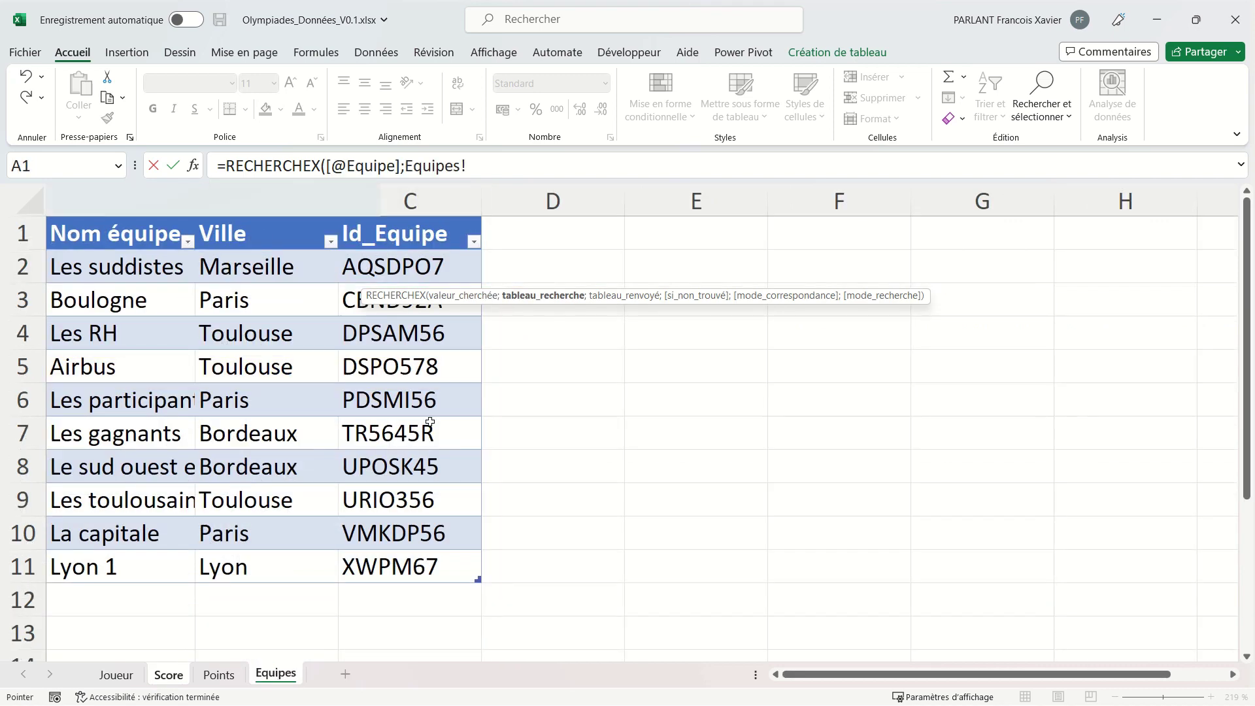
left_click(440, 219)
type(";")
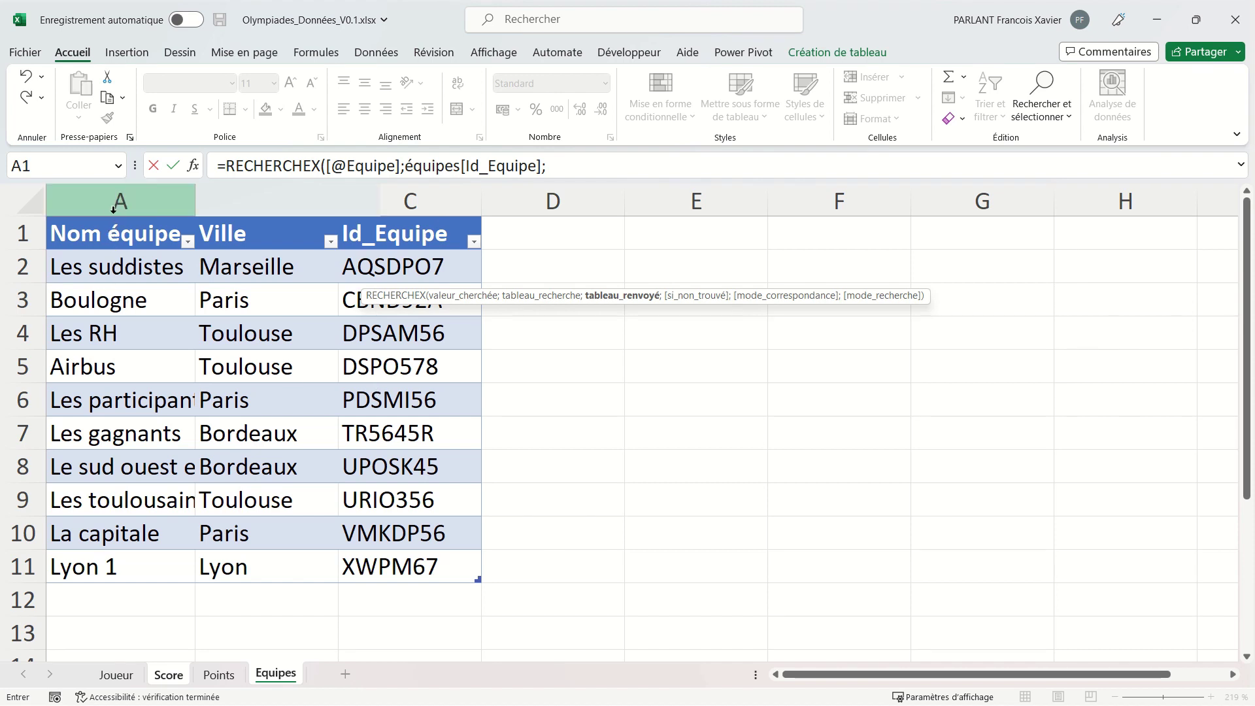
left_click(113, 220)
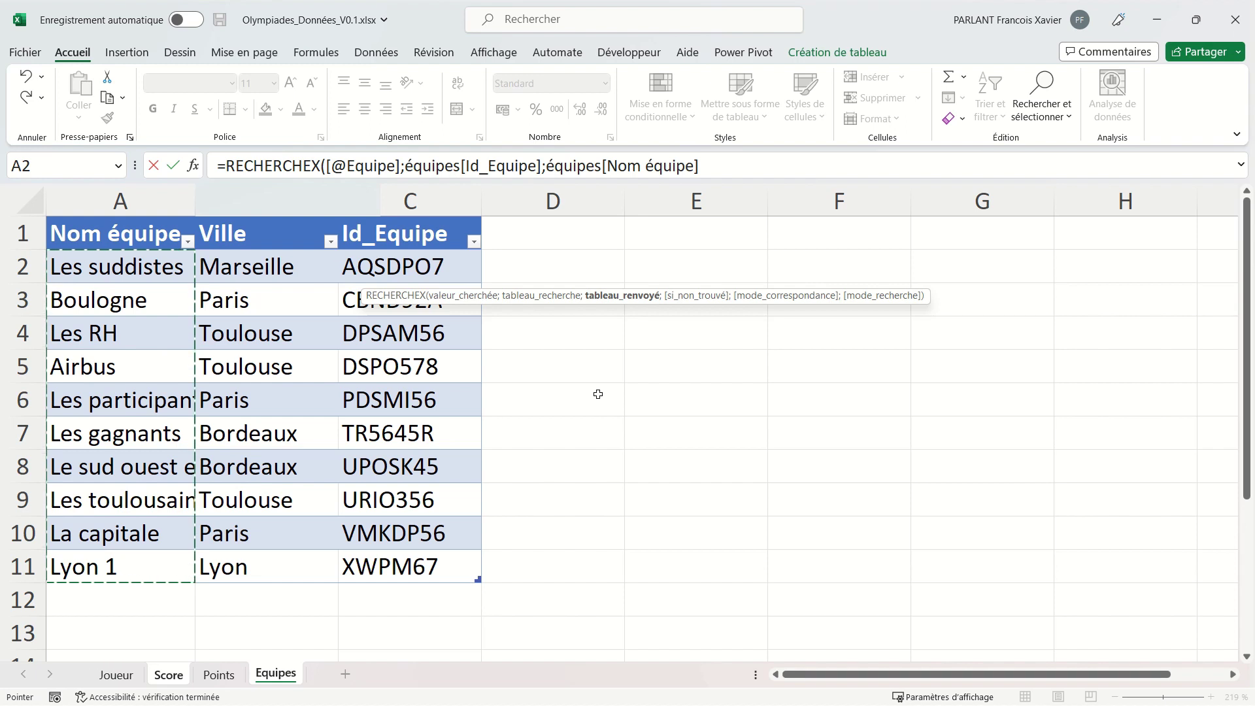
type(";")
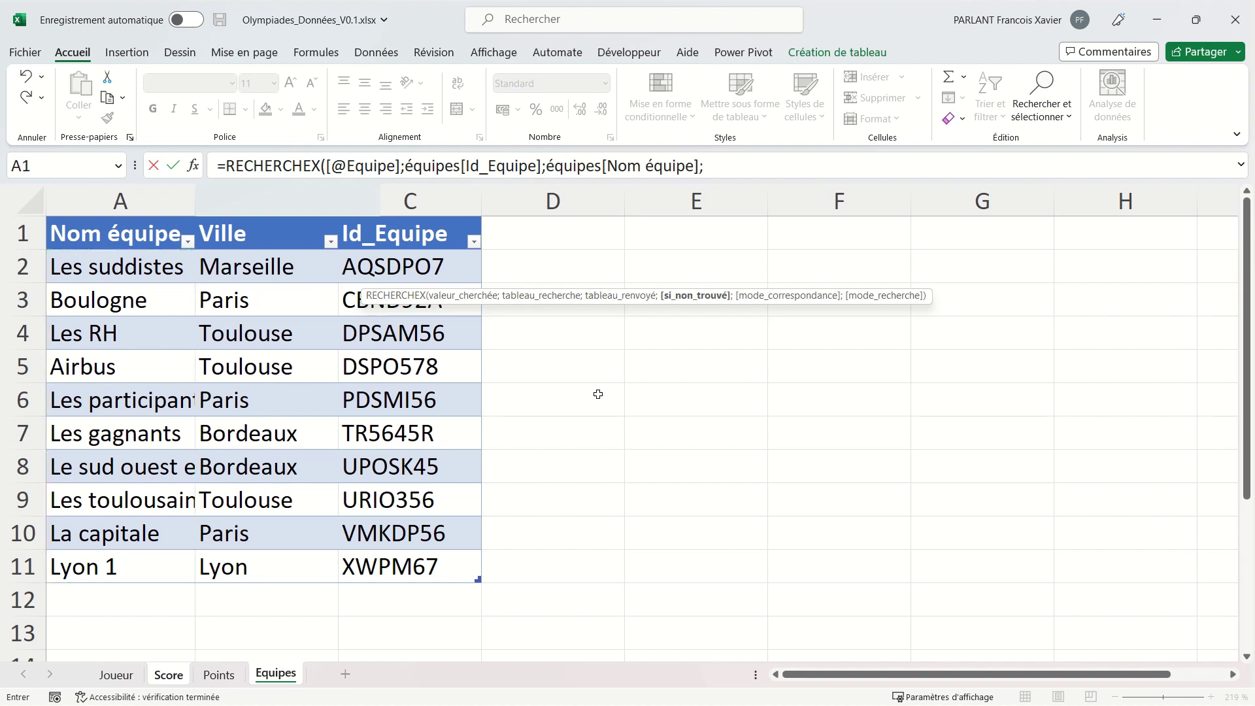
type("\"\";")
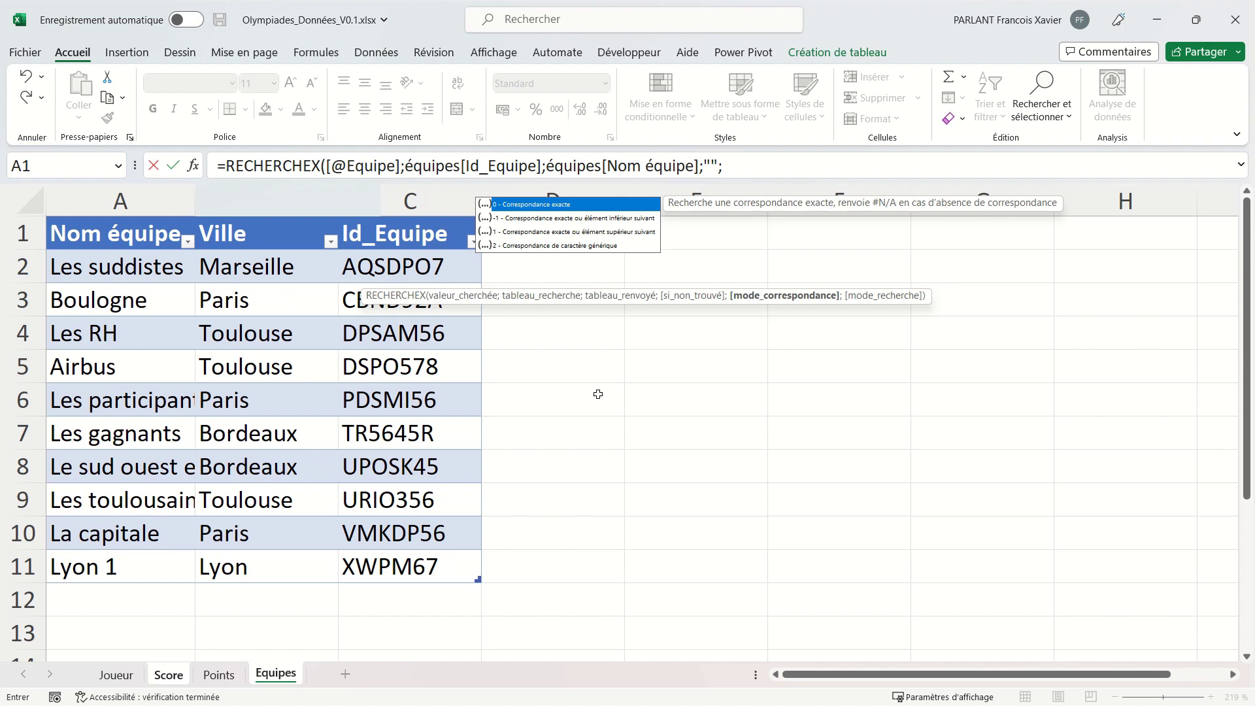
type("0")
key("Return")
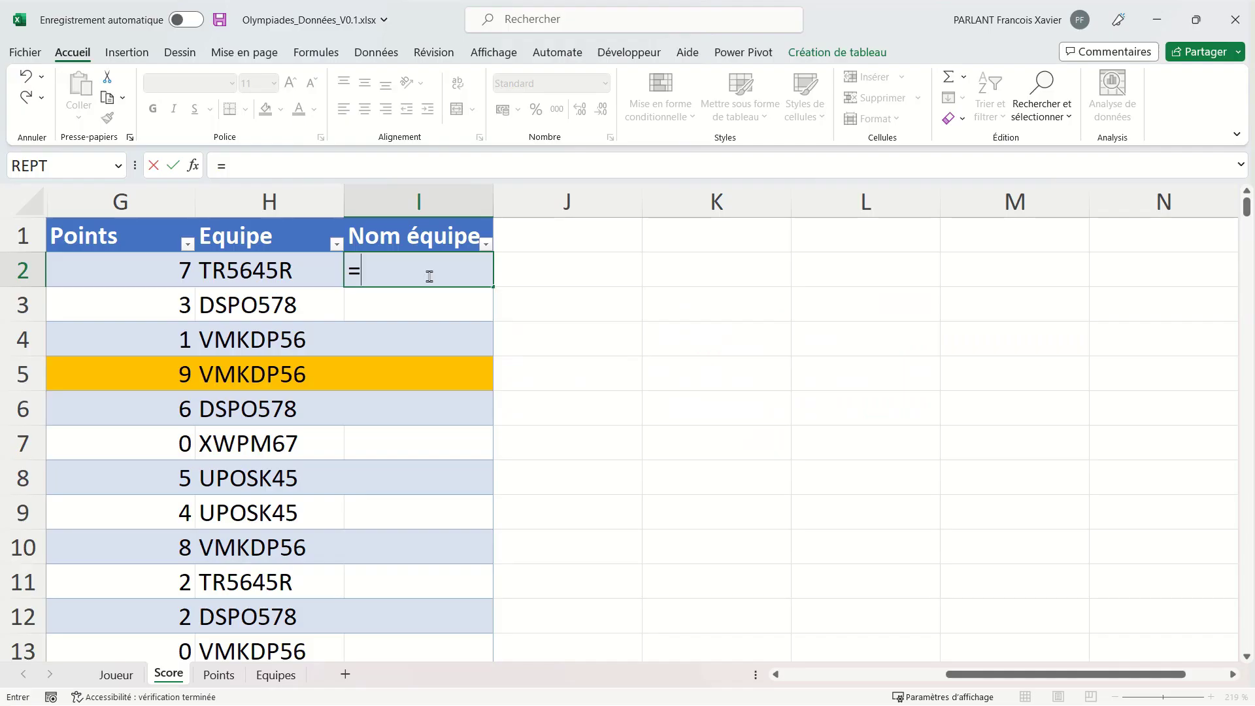
type("equi")
key("Tab")
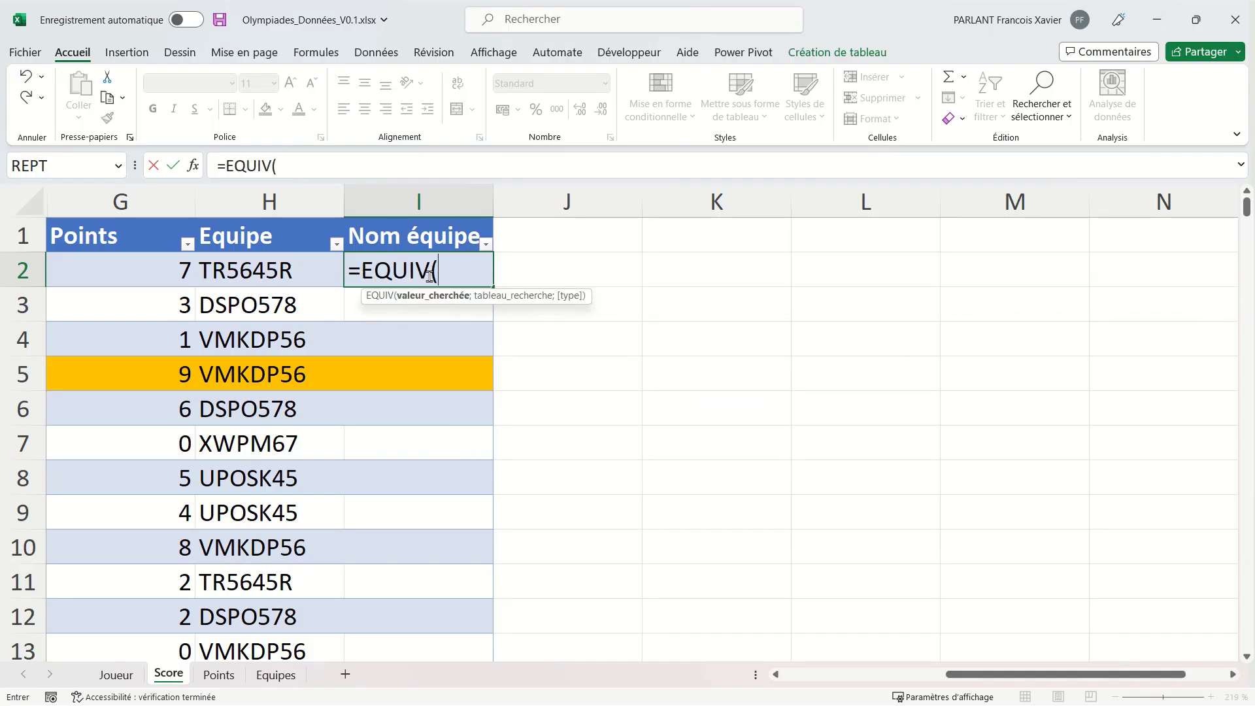
left_click(266, 272)
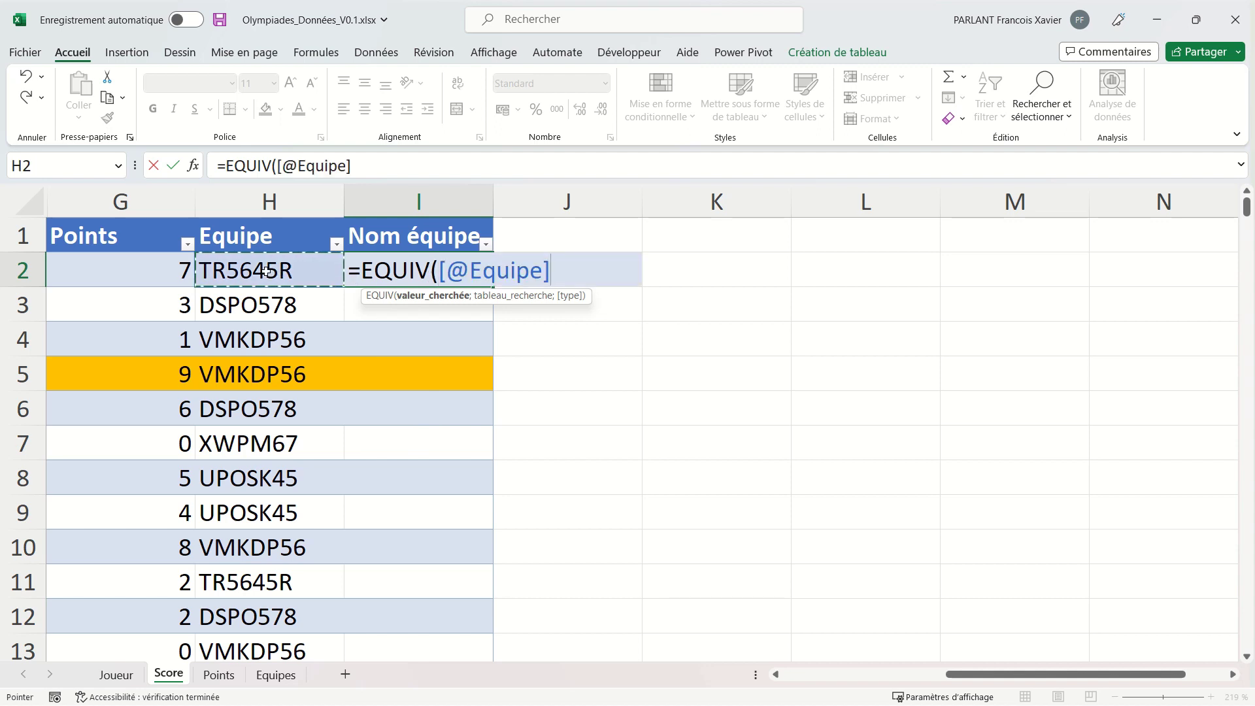
type(";Equipes!")
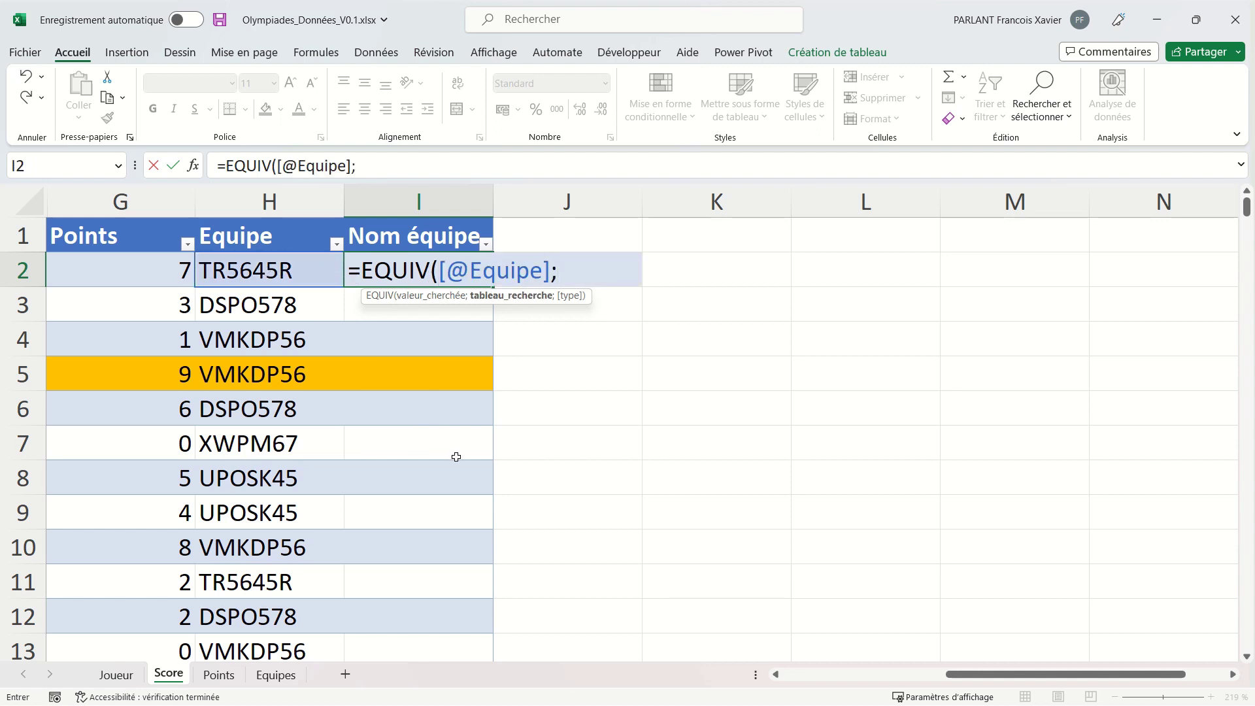
- Complete the EQUIV with équipes[Id_Equipe] as lookup array and 0 for exact match, filling the Nom équipe column
left_click(276, 675)
left_click(438, 217)
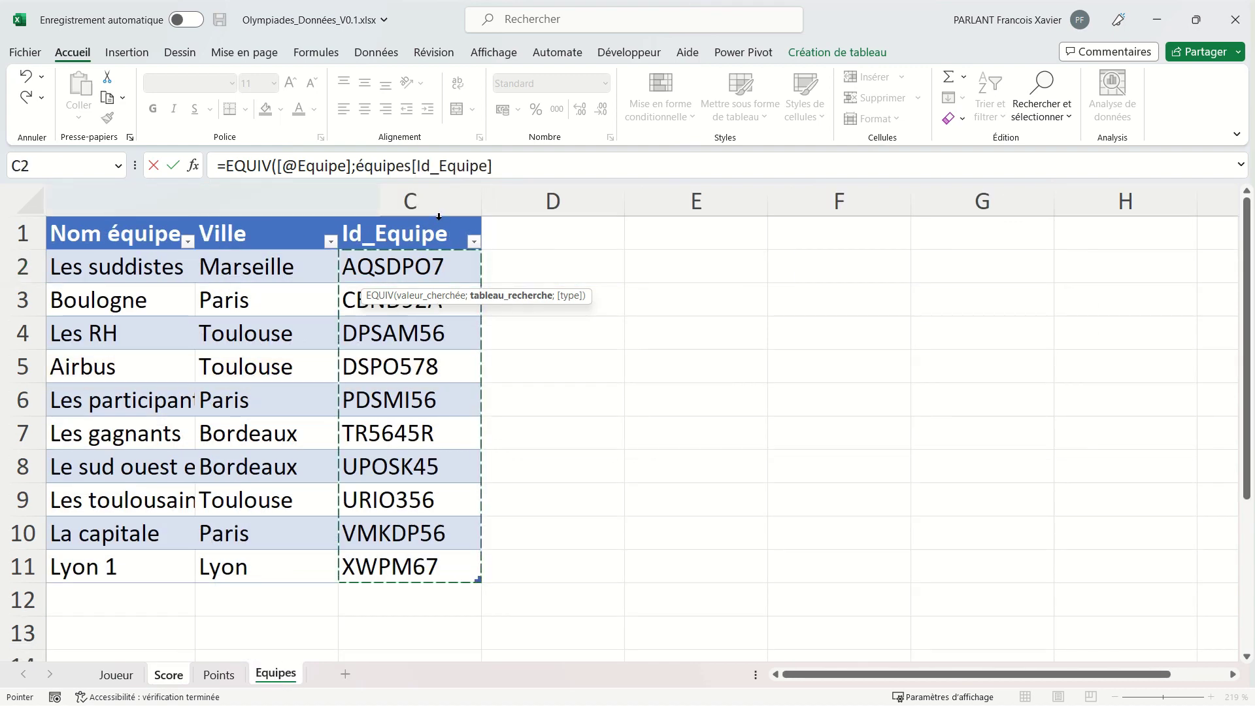
type(";")
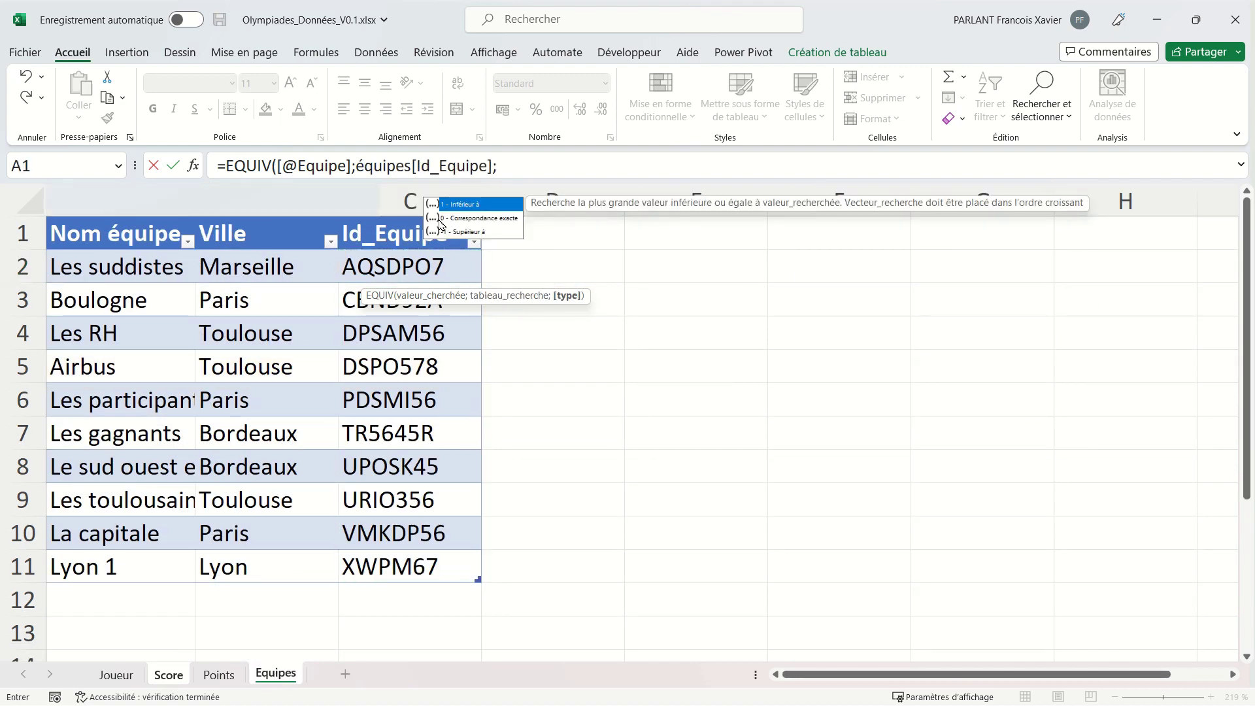
key("Down")
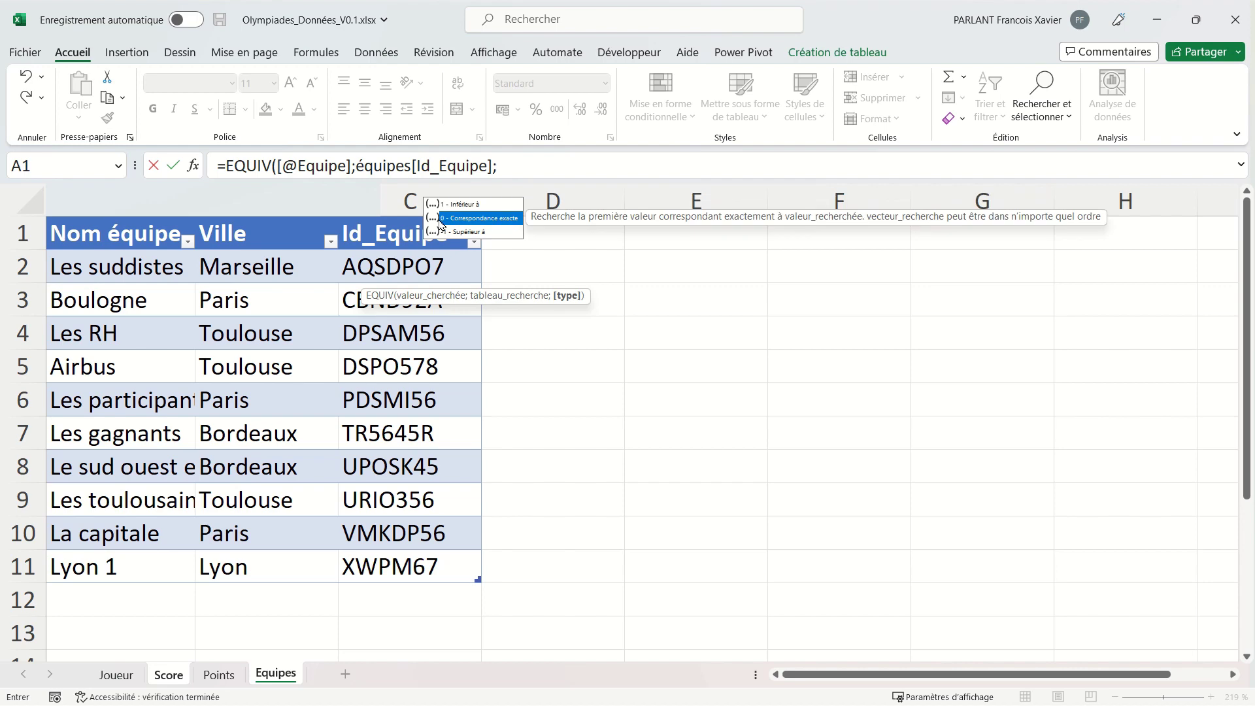
key("Tab")
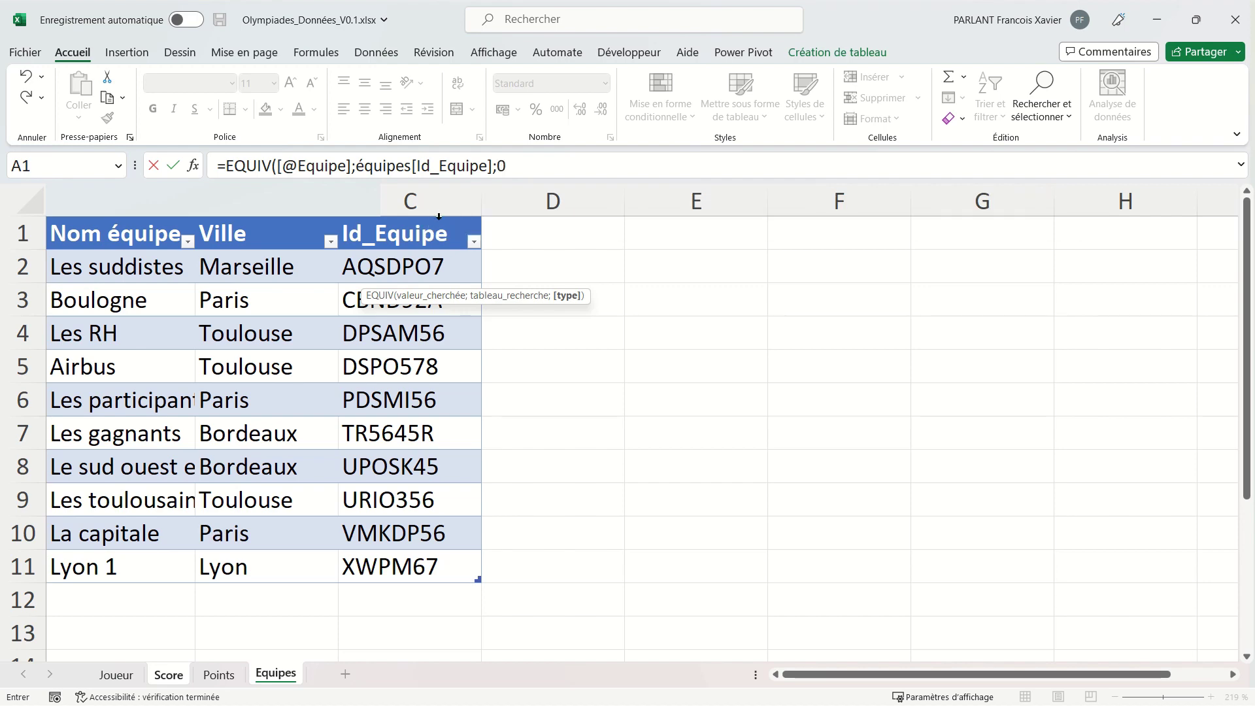
key("Return")
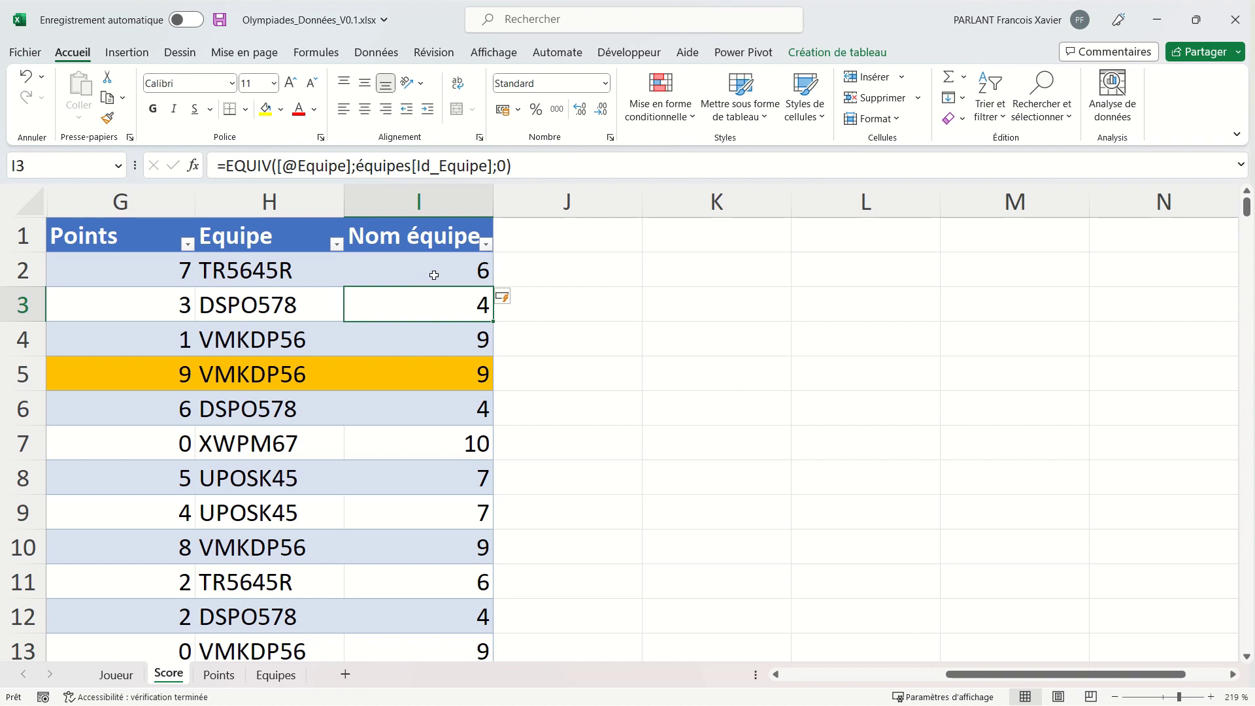
- Insert the INDEX function in front of EQUIV in the first Nom équipe cell's formula
left_click(433, 275)
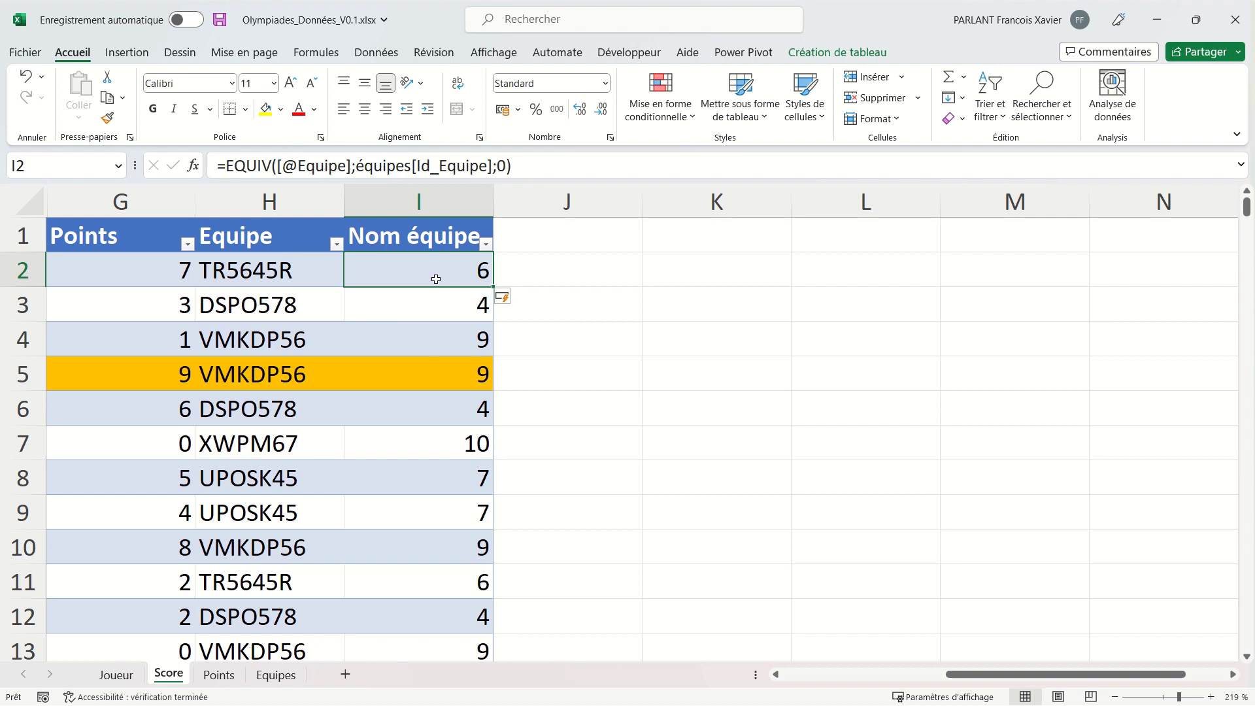
double_click(436, 279)
left_click(362, 271)
type("ind")
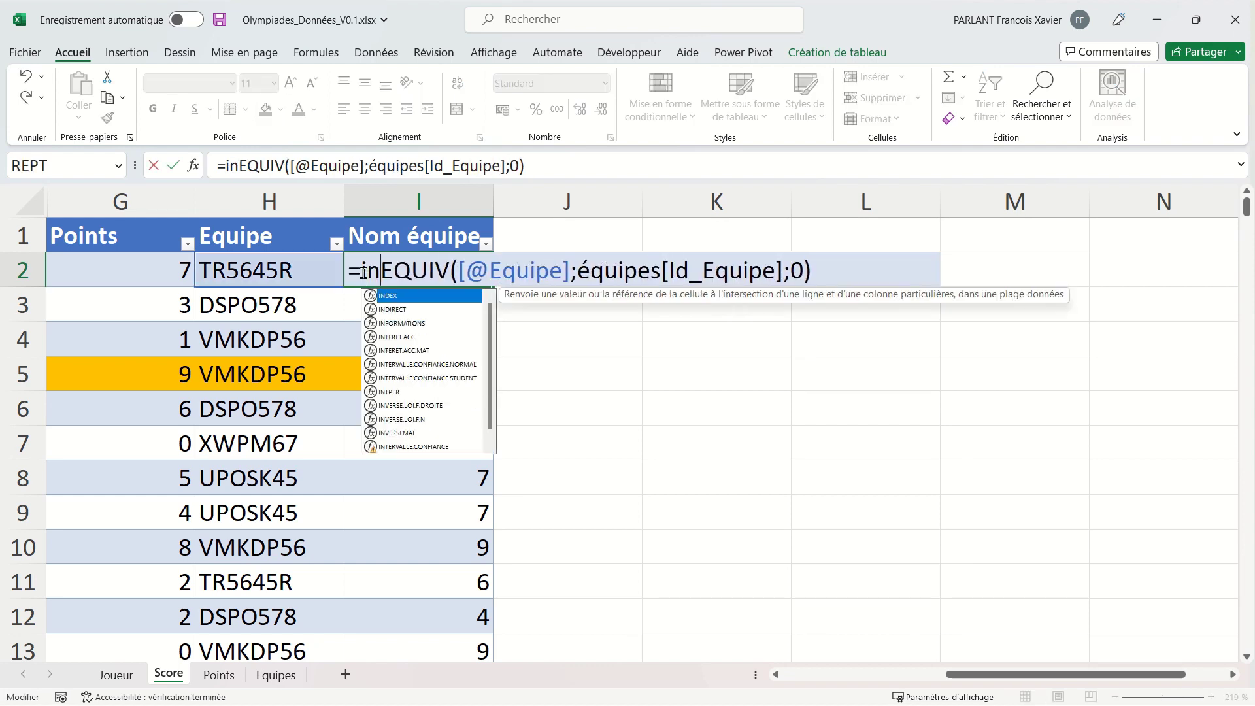
key("Tab")
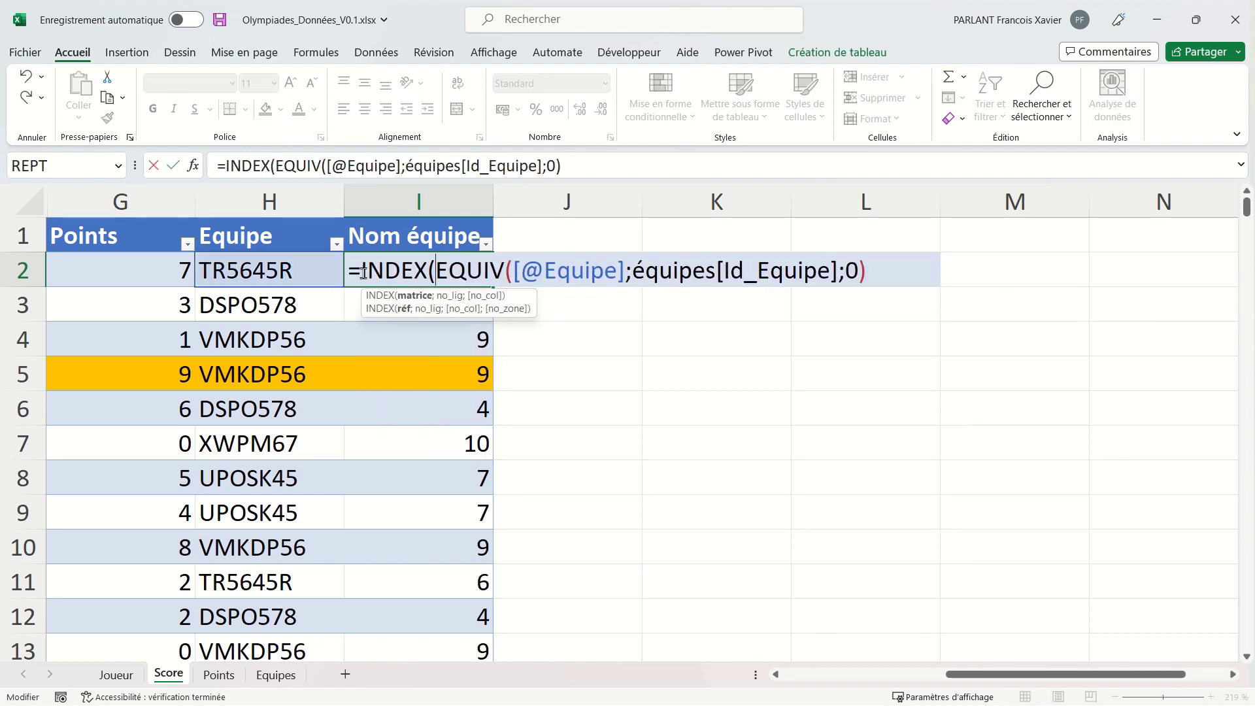
- Set équipes[Nom équipe] as the INDEX array, keep EQUIV as the row number and close the formula to fill the column
left_click(273, 673)
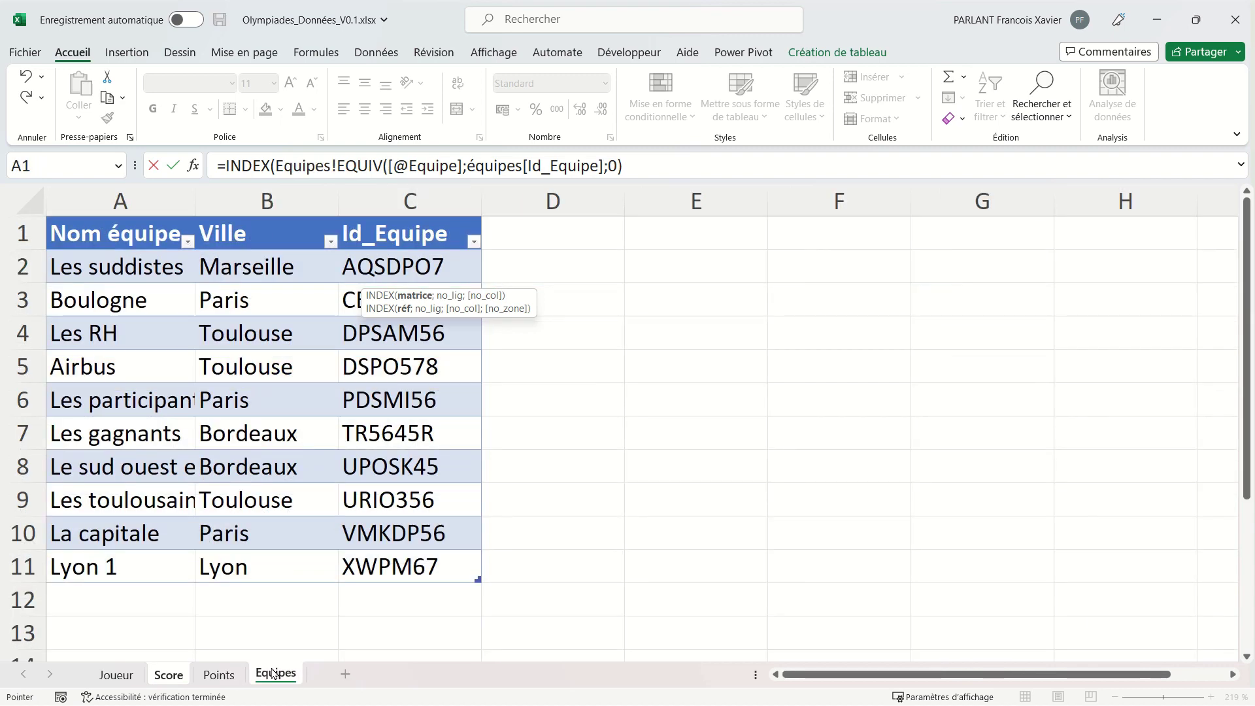
left_click(131, 219)
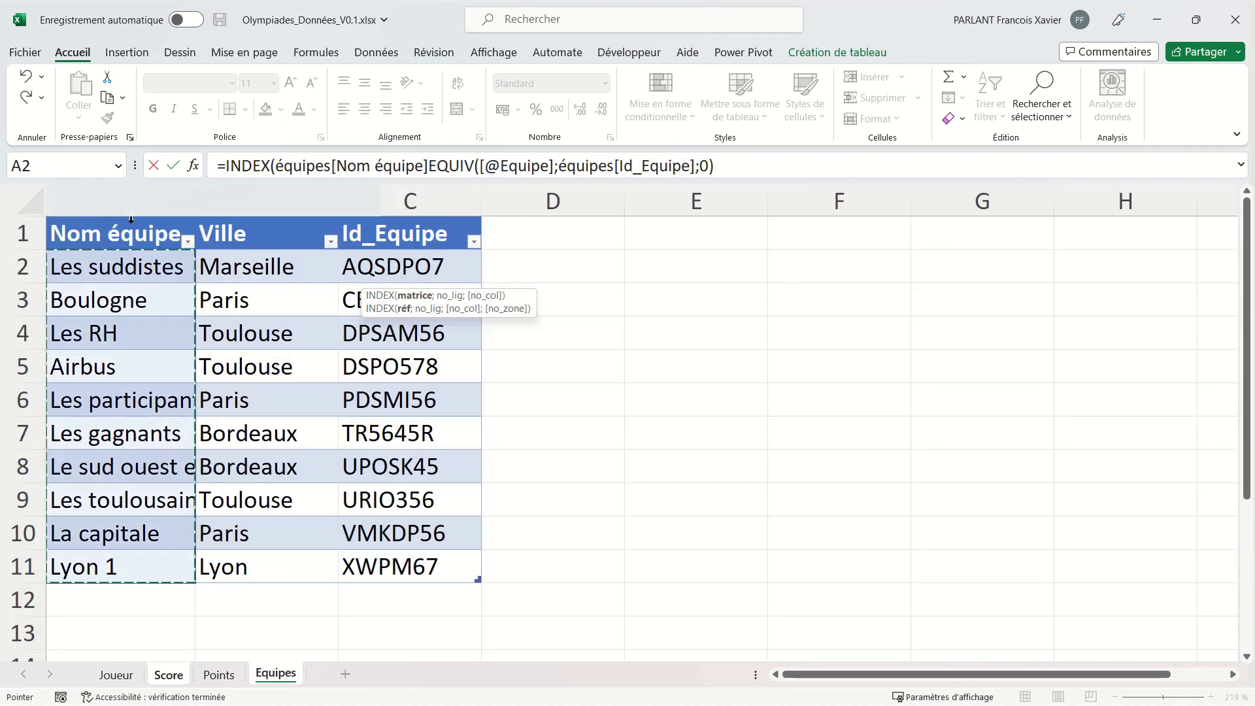
type(";")
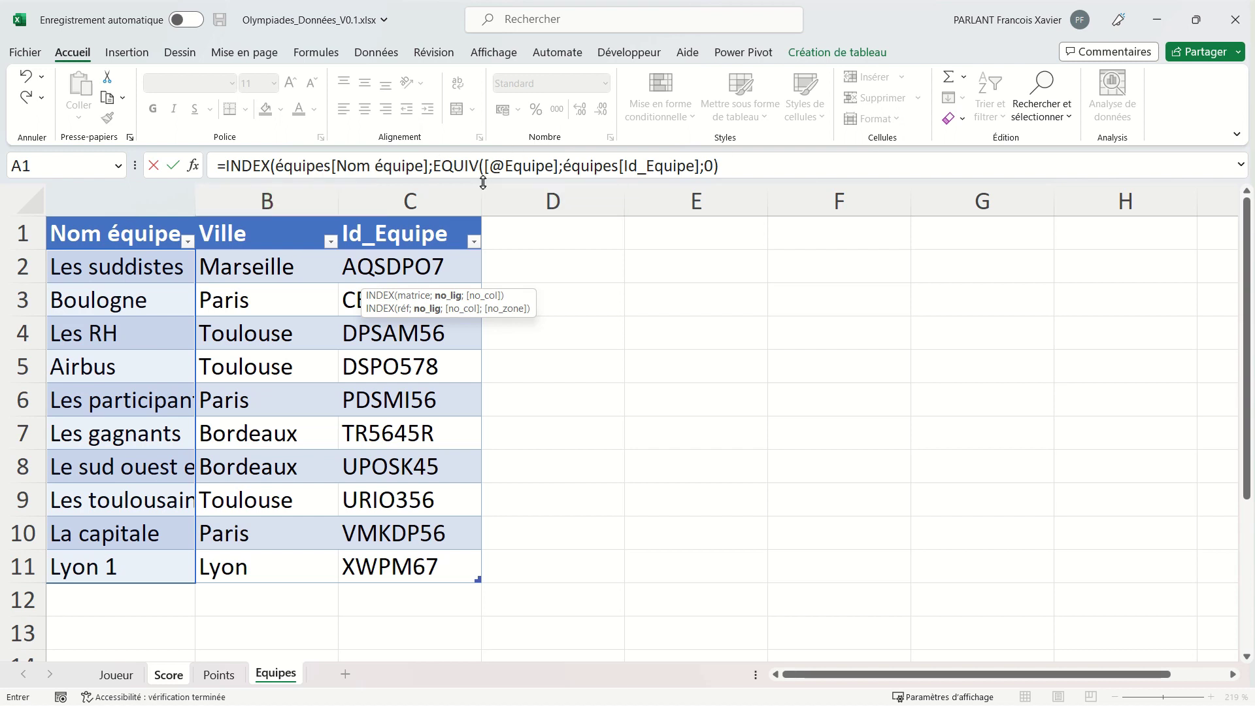
left_click(740, 172)
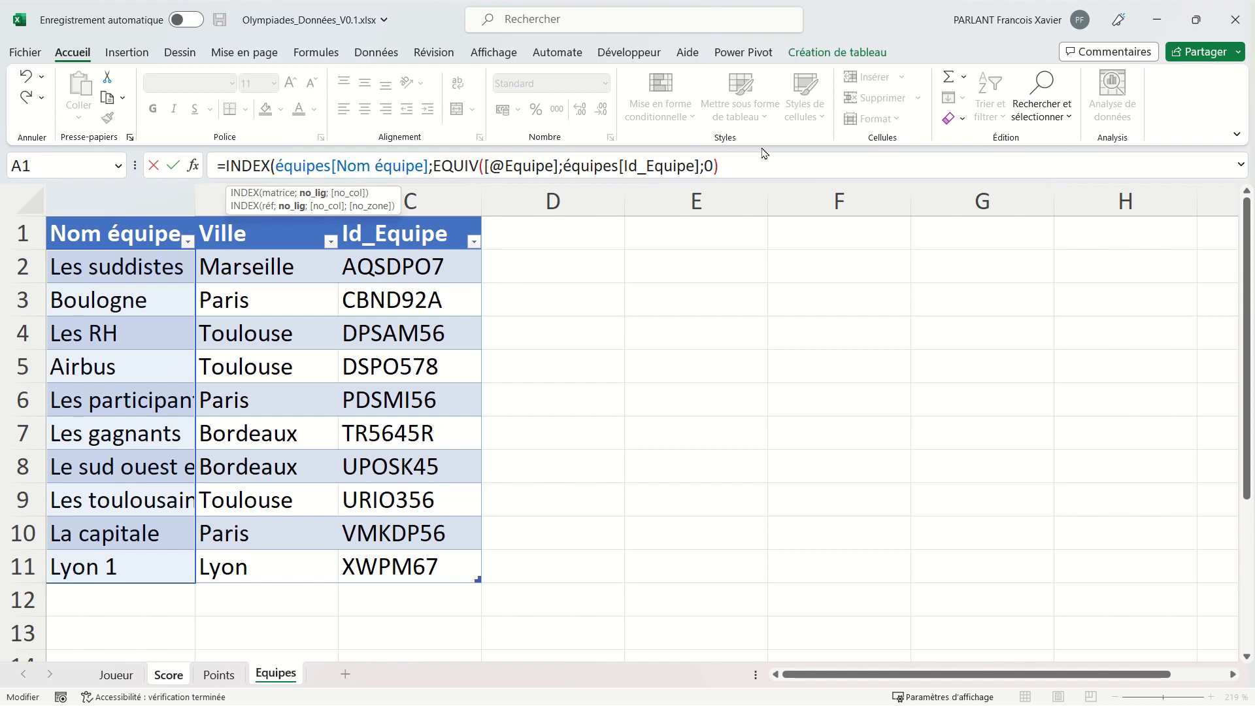
type(")")
key("Return")
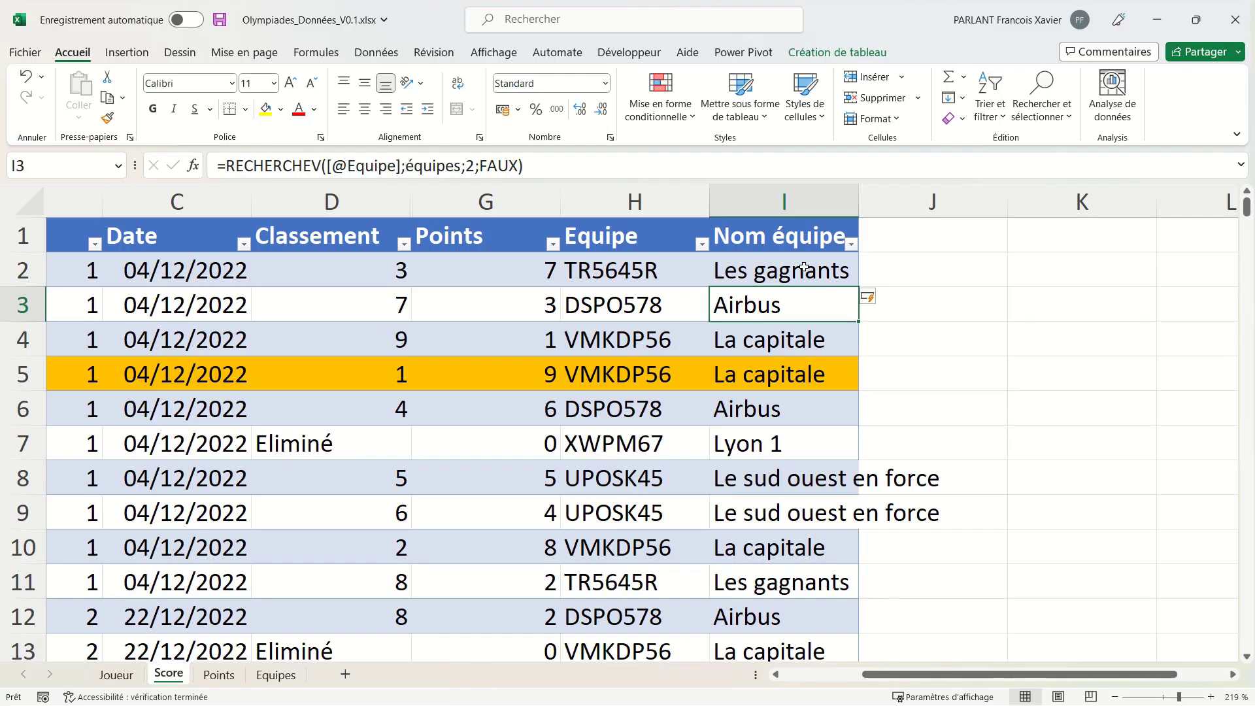
- Insert a table column after Nom équipe in the Score sheet and title it Ville
left_click(803, 267)
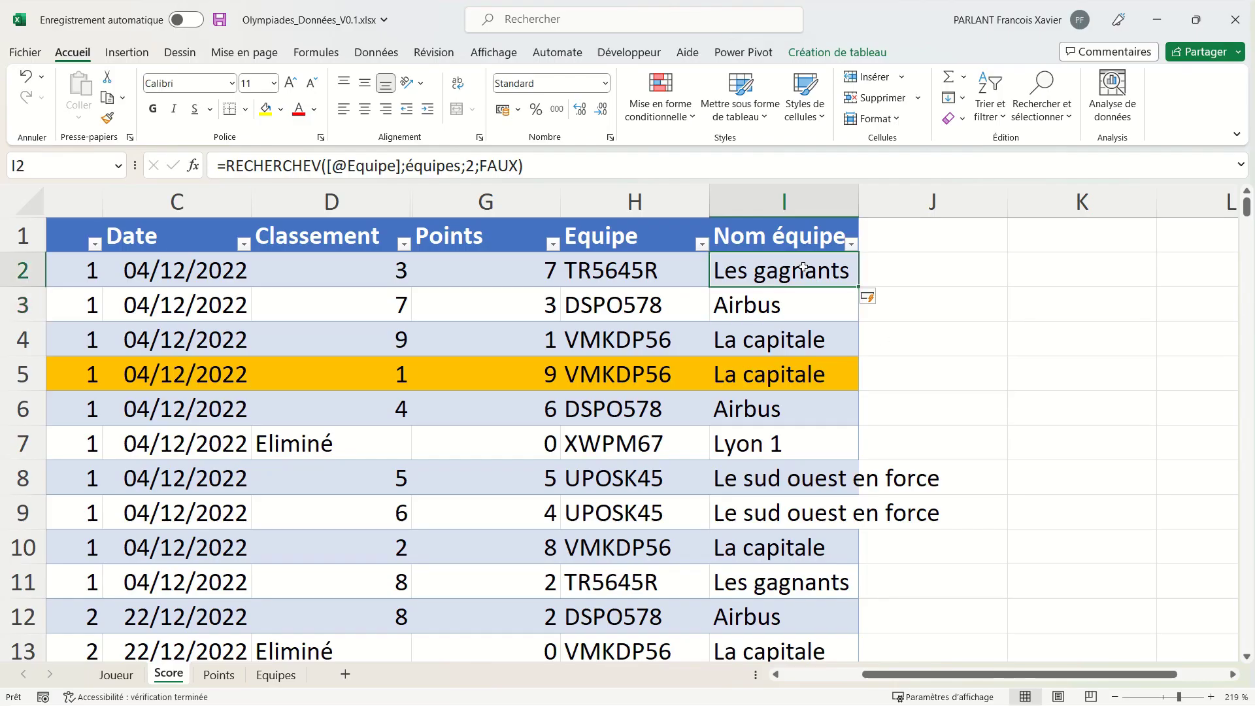
right_click(803, 267)
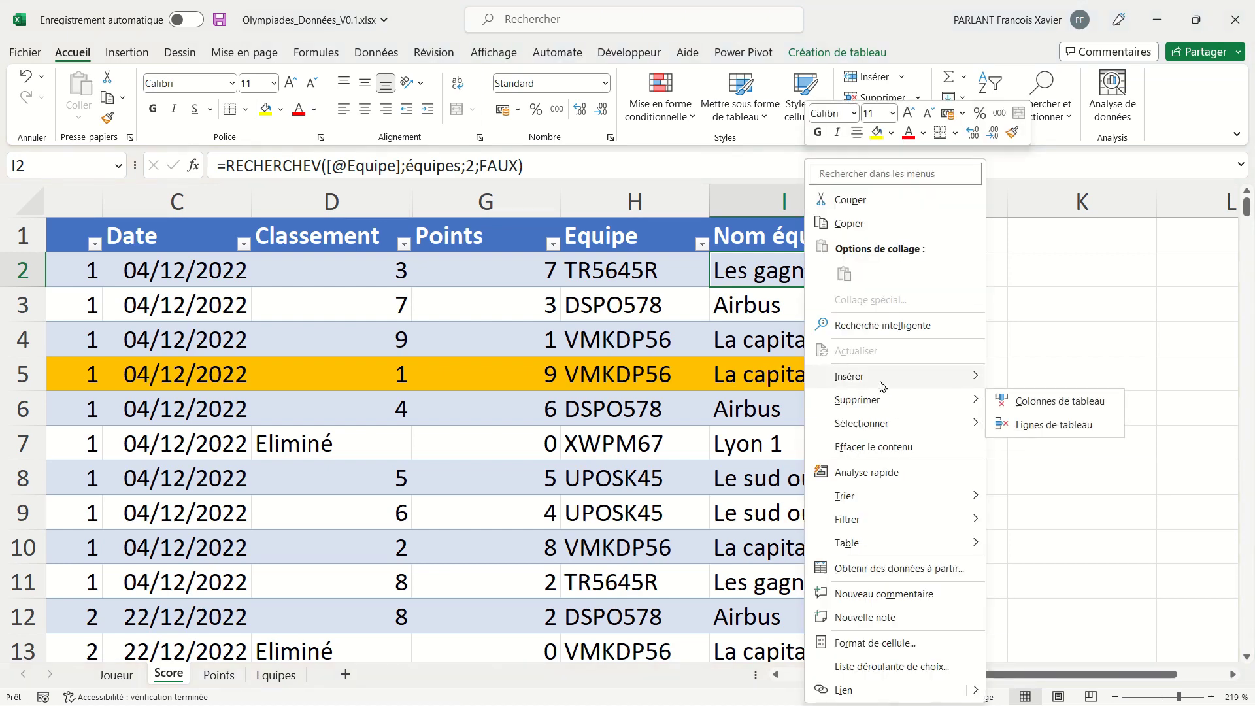
mouse_move(882, 379)
left_click(1042, 407)
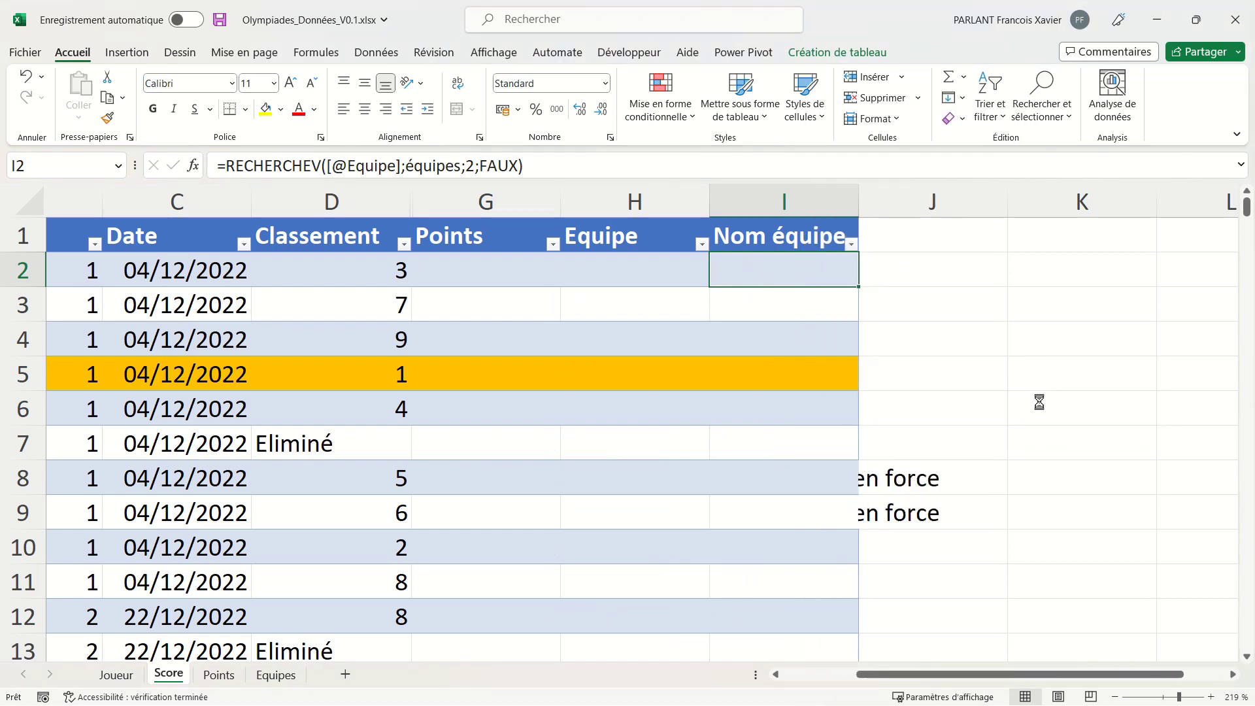
left_click(936, 243)
type("Ville")
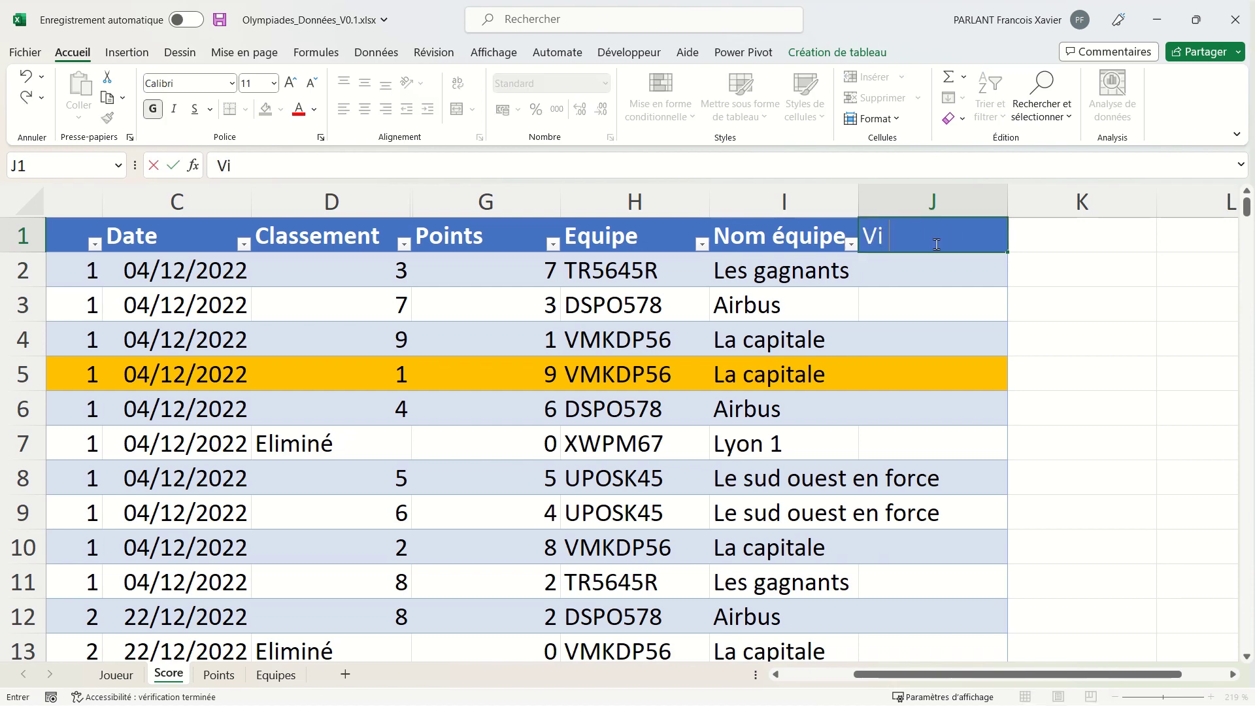
key("Return")
- Copy the first Nom équipe RECHERCHEV formula into the first Ville cell and set its column index to 3
left_click(809, 275)
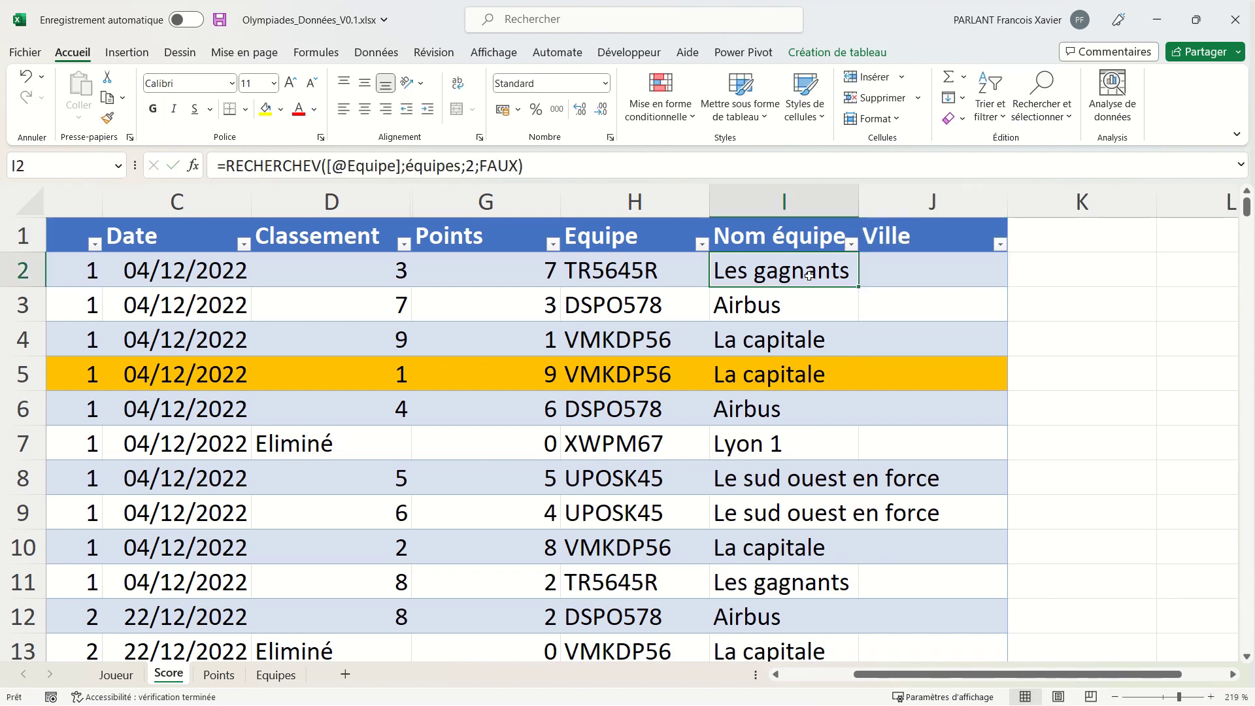
key("ctrl+c")
left_click(924, 265)
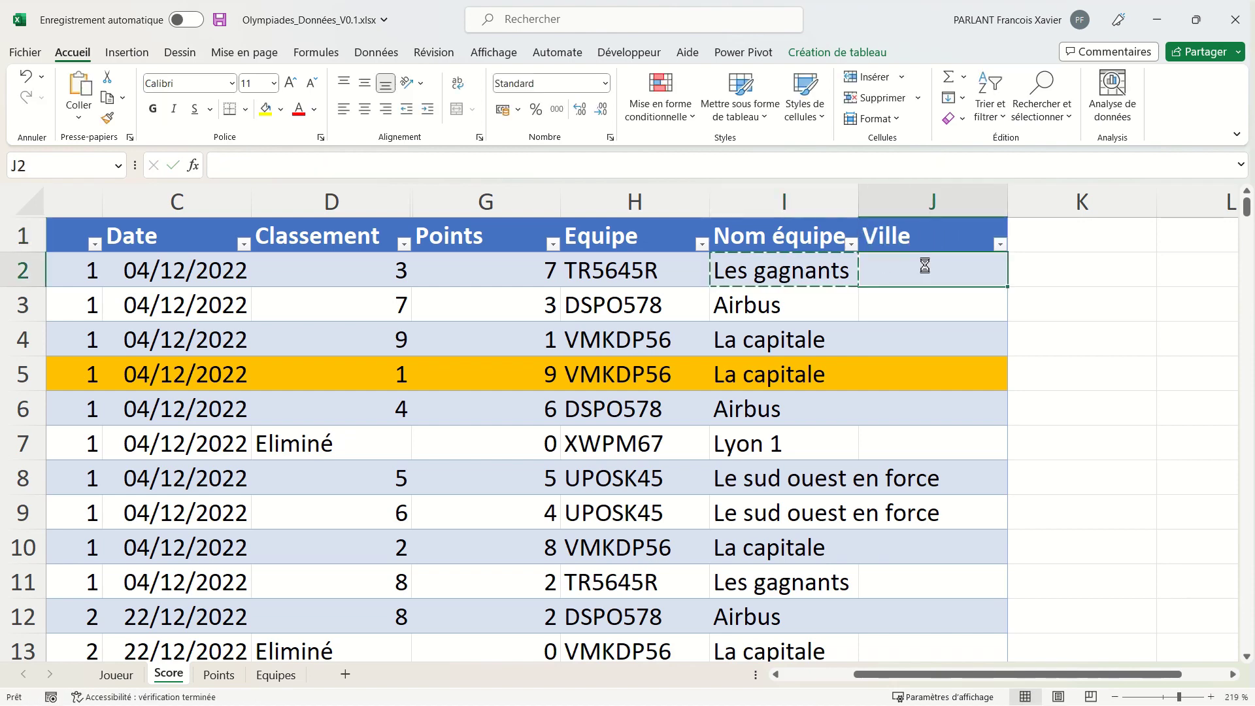
key("ctrl+v")
left_click(479, 167)
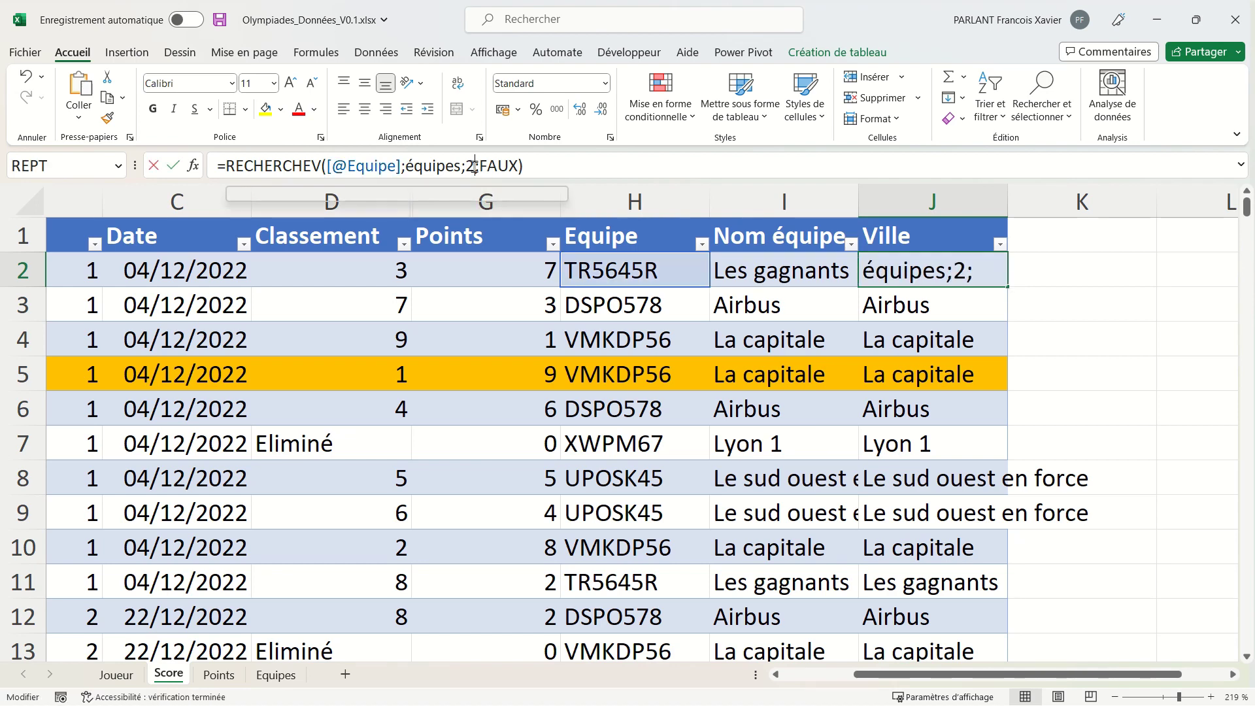
key("BackSpace")
type("3")
key("Return")
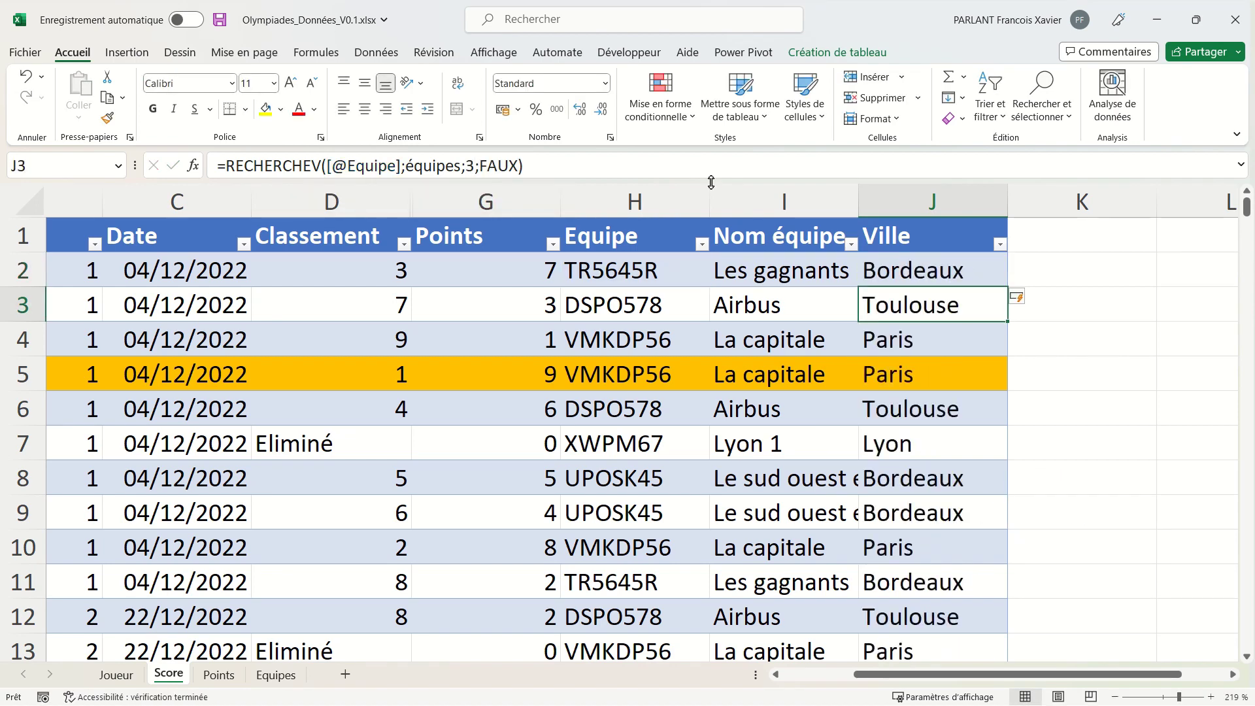
key("Up")
key("F2")
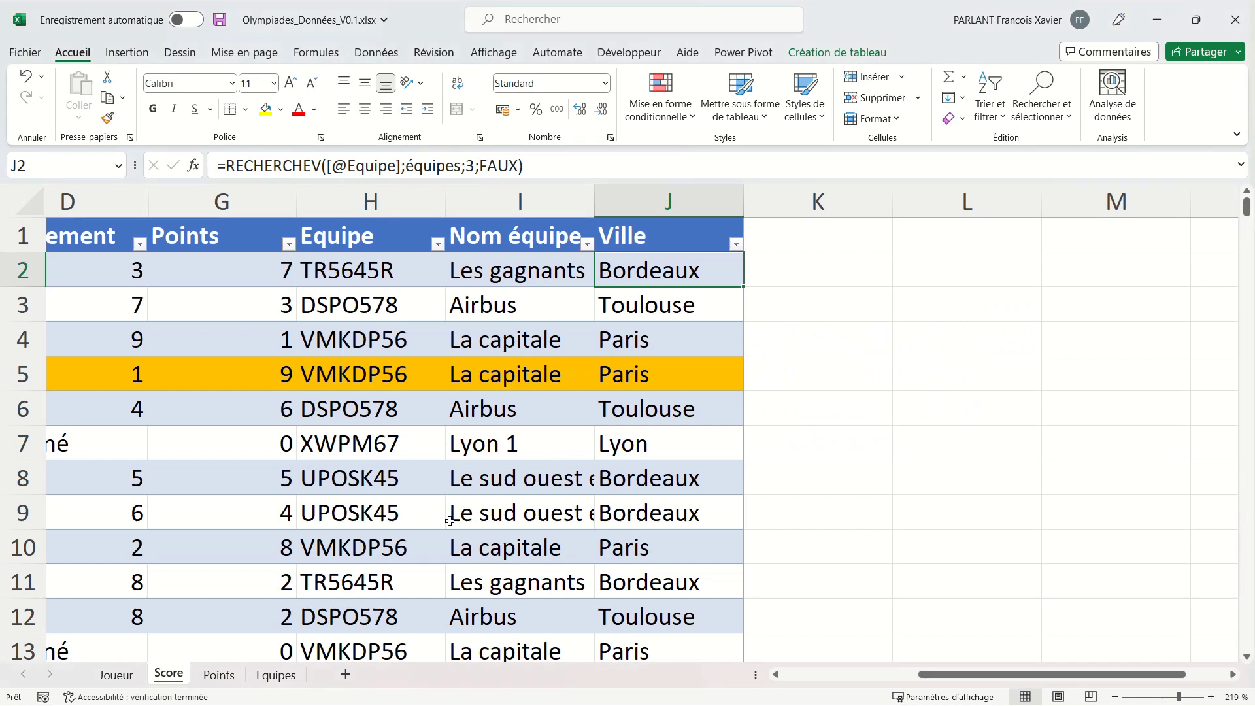
- Add a Nom complet column immediately after Id_Equipe in the Joueur sheet's table
left_click(116, 674)
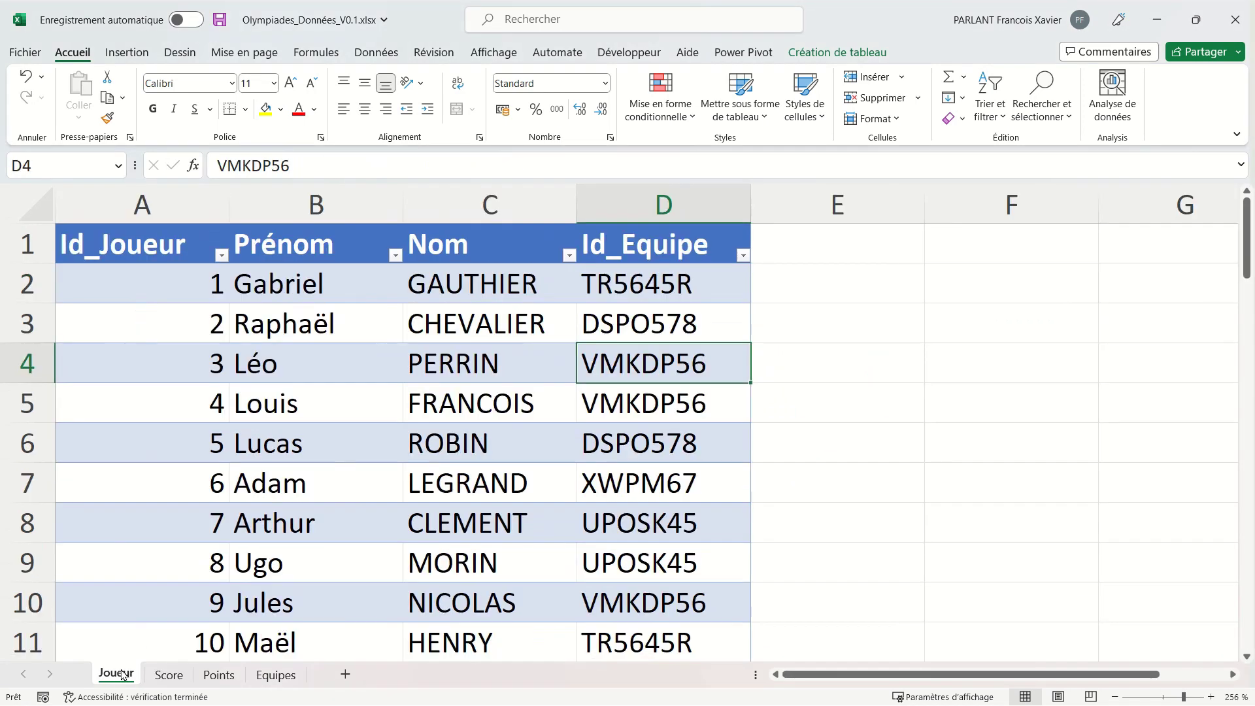
left_click(813, 255)
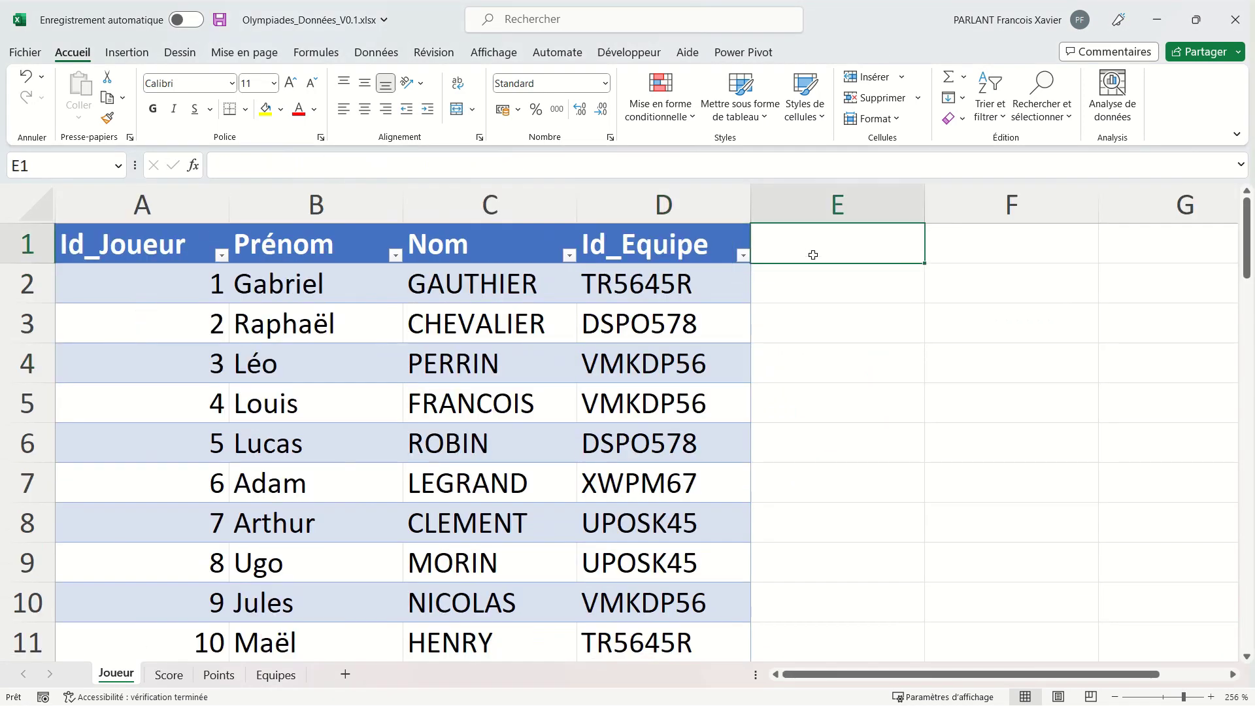
type("N")
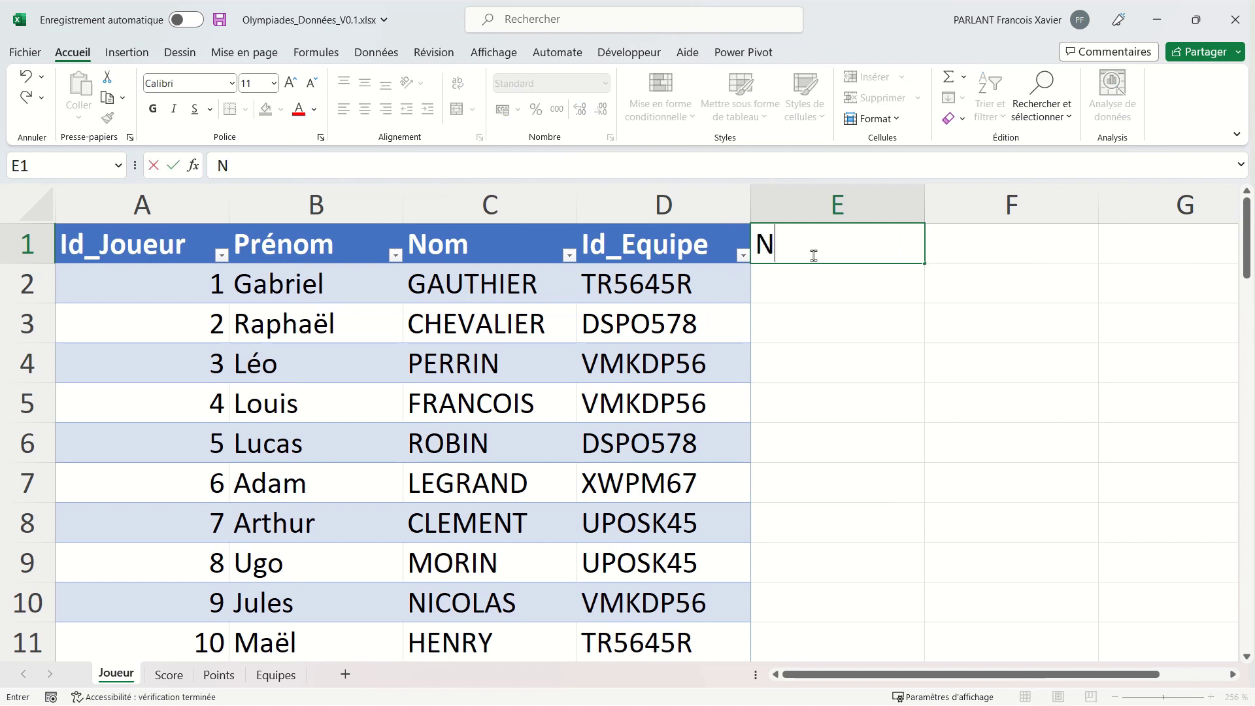
type("om complet")
key("Return")
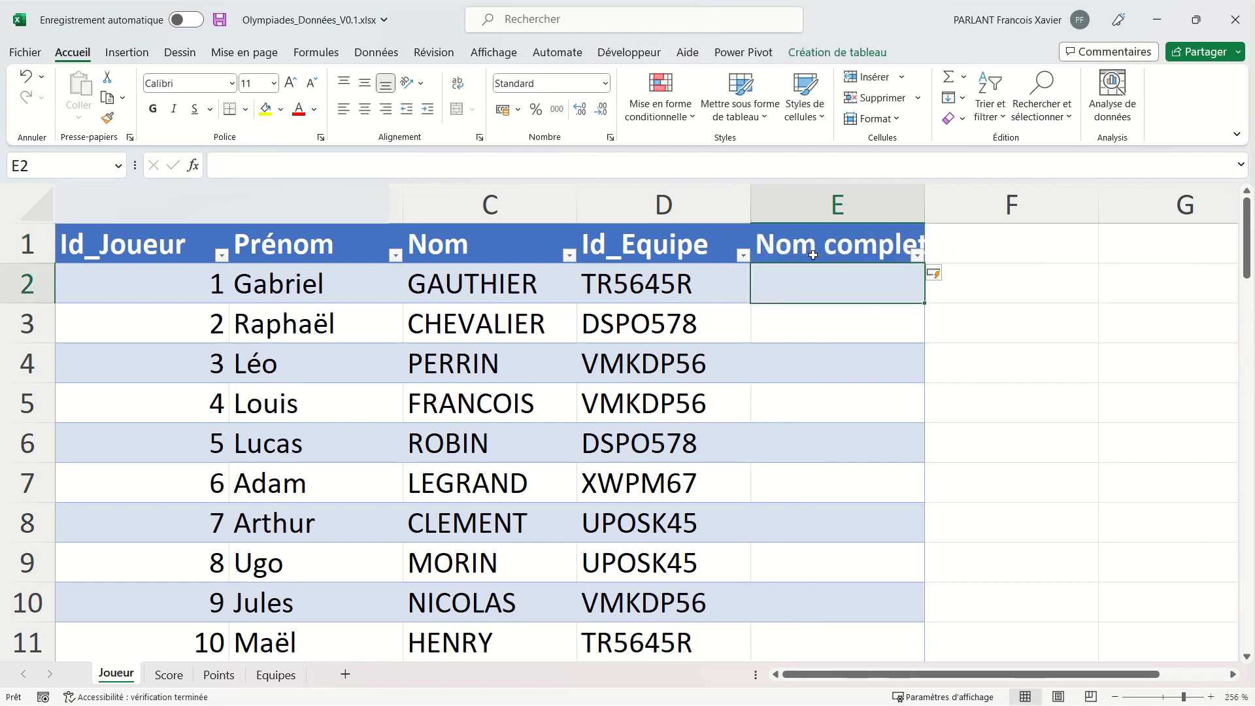
type("=")
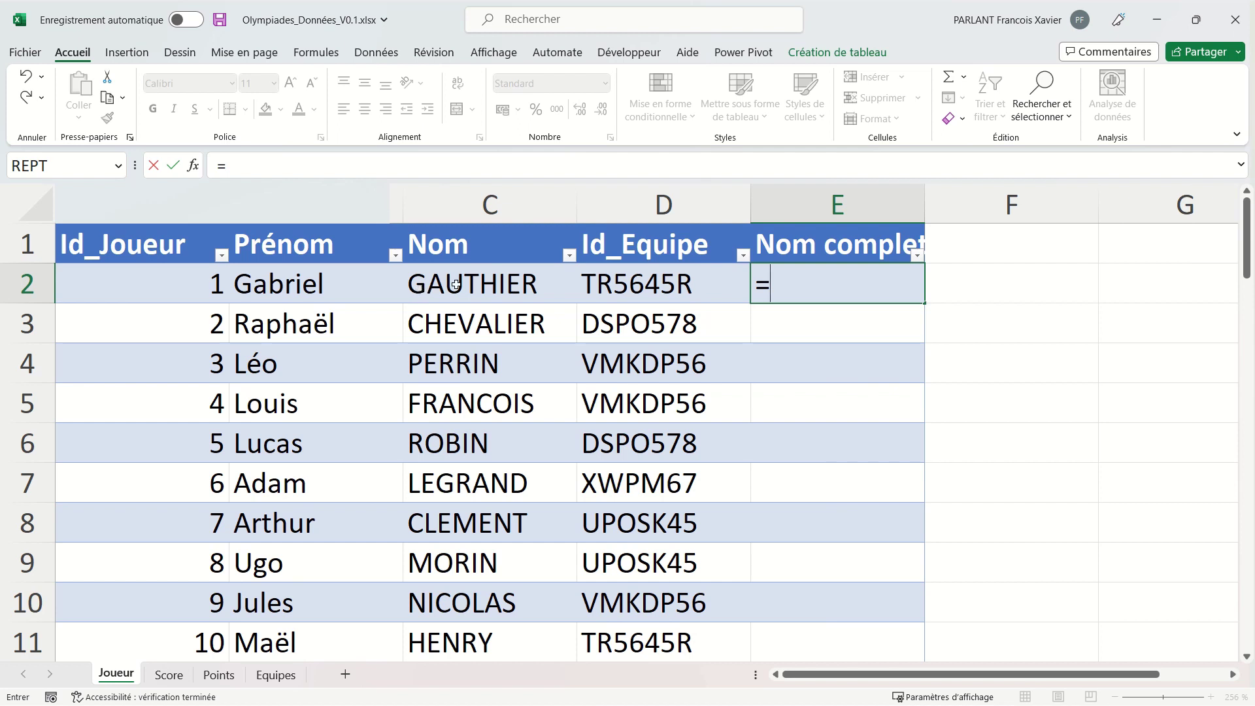
left_click(471, 283)
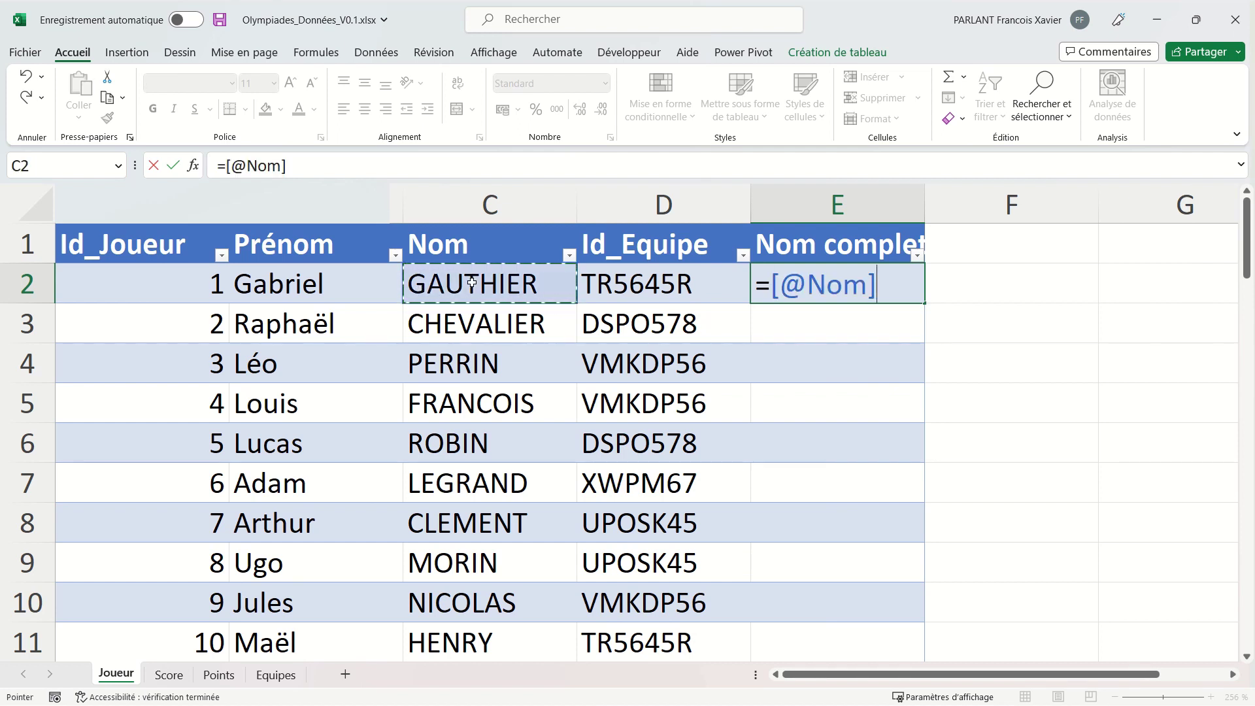
type("&\"")
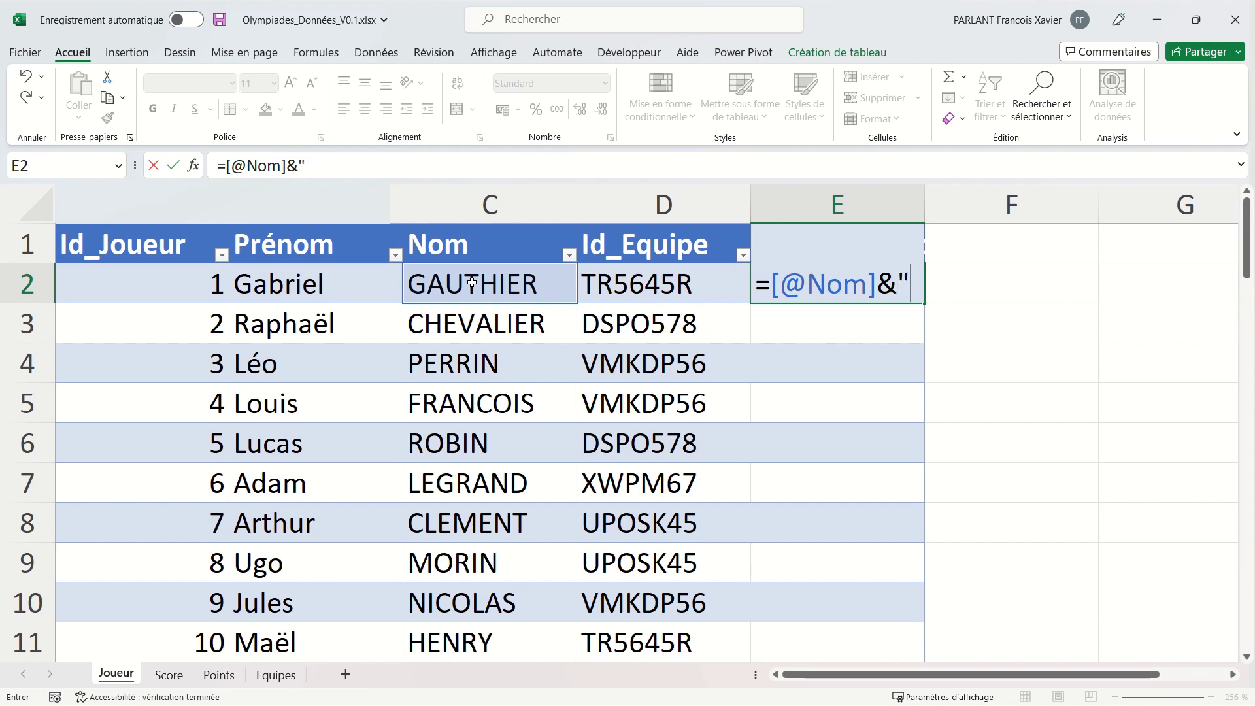
type(" \"")
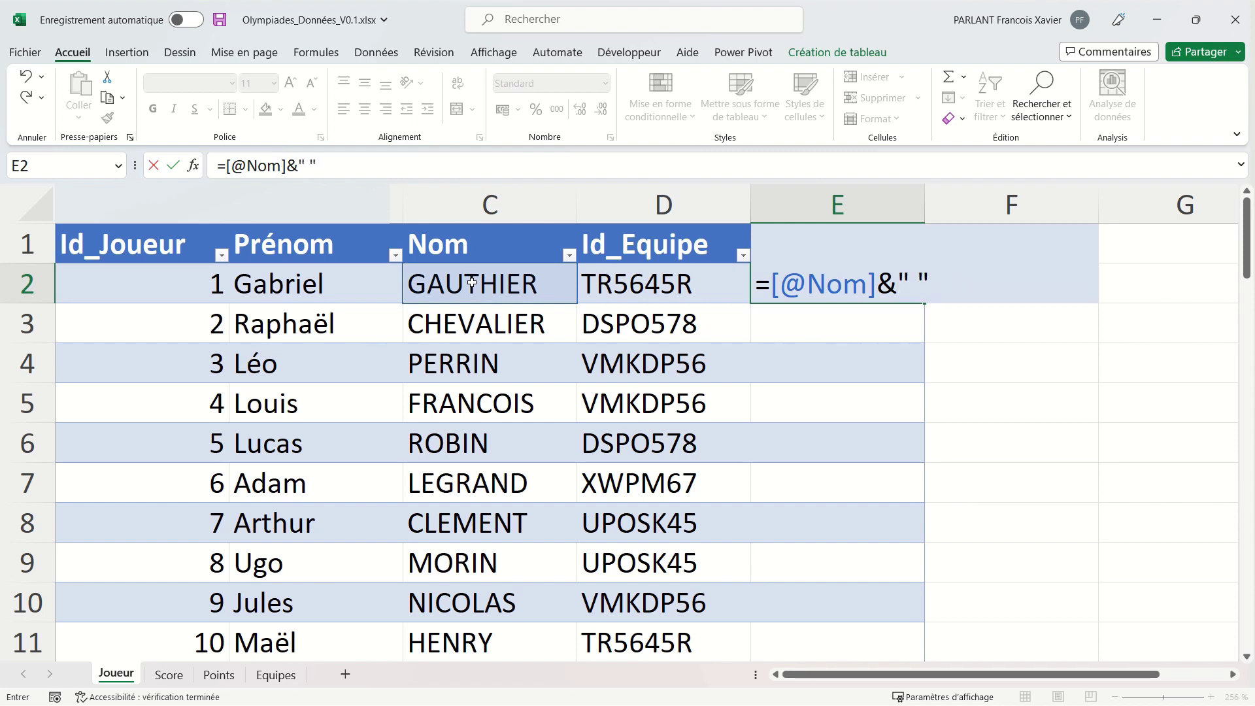
type("&")
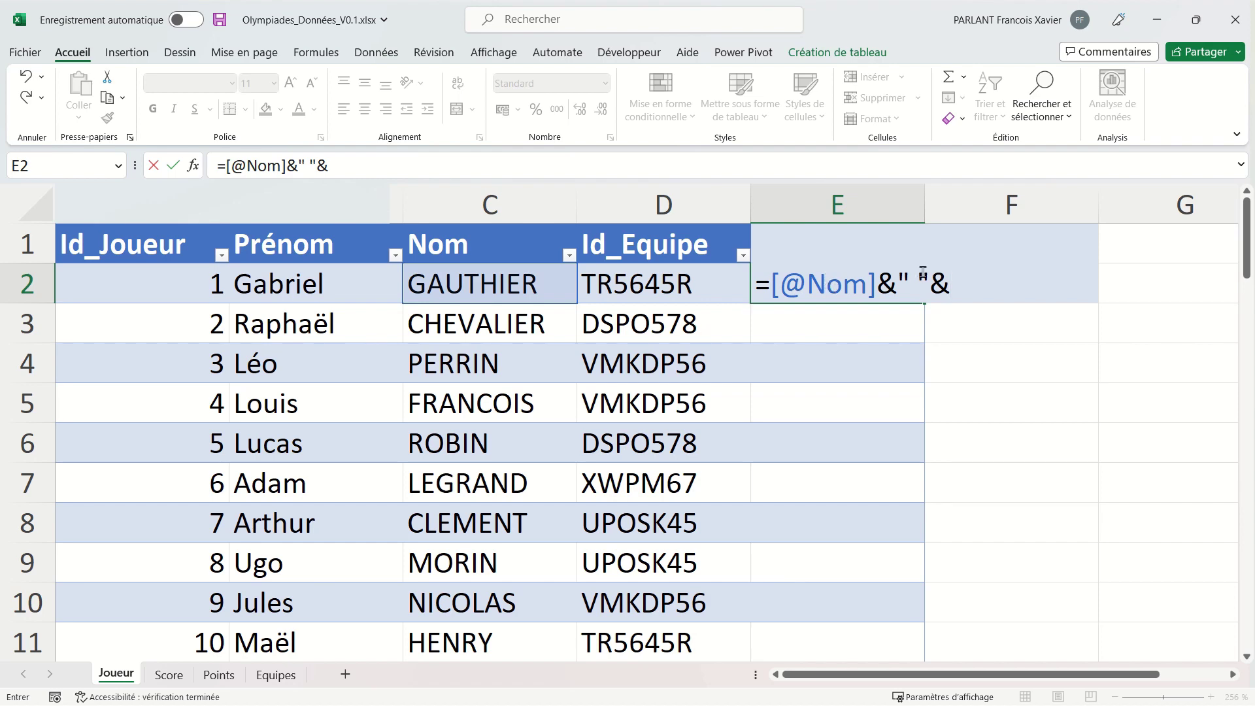
left_click(327, 295)
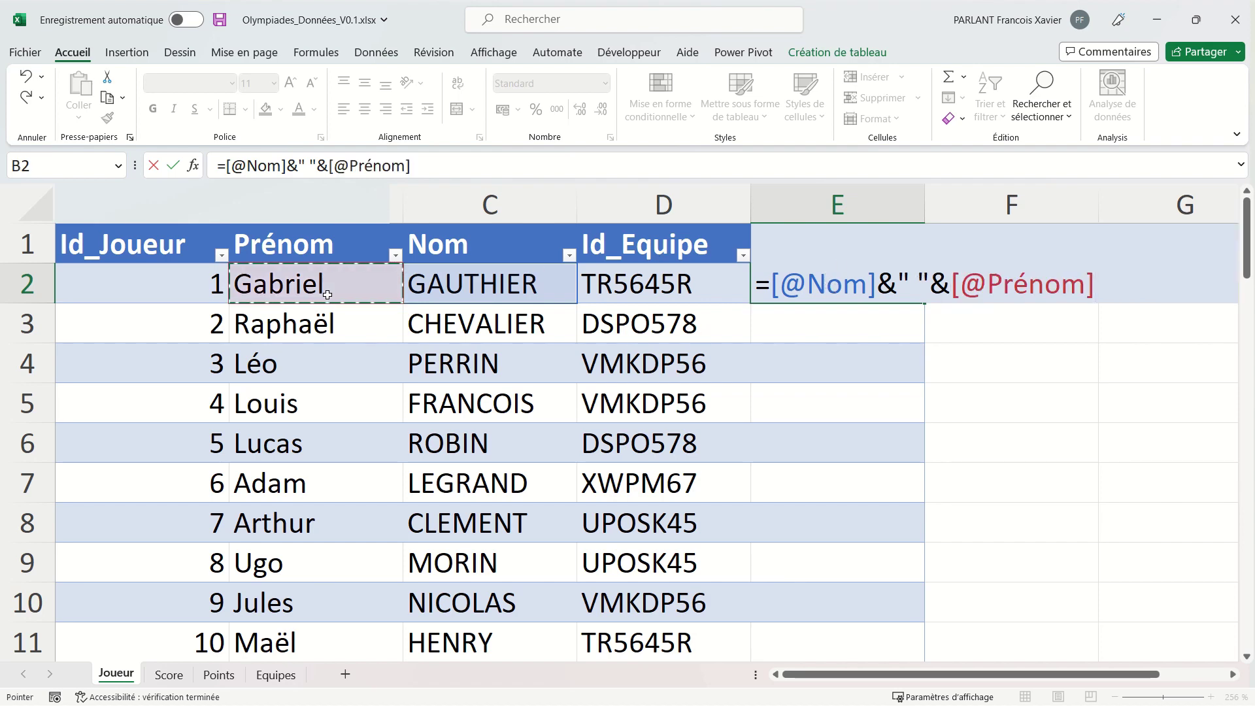
key("Return")
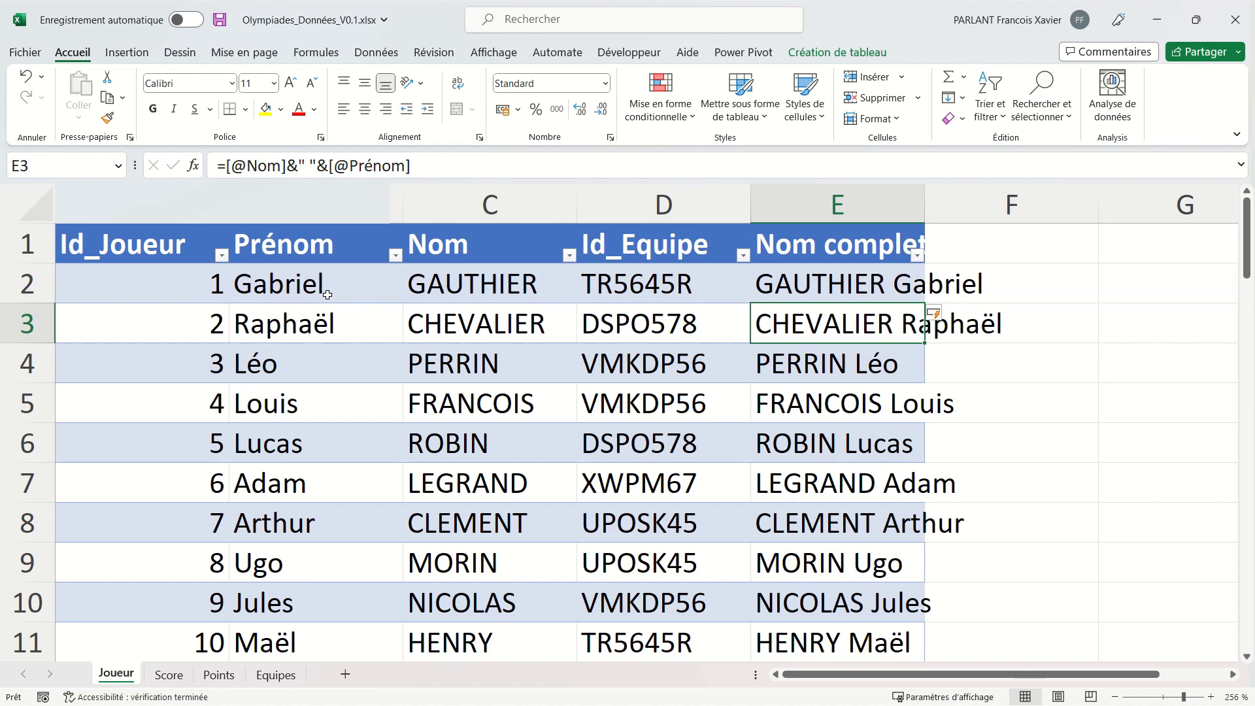
left_click(784, 286)
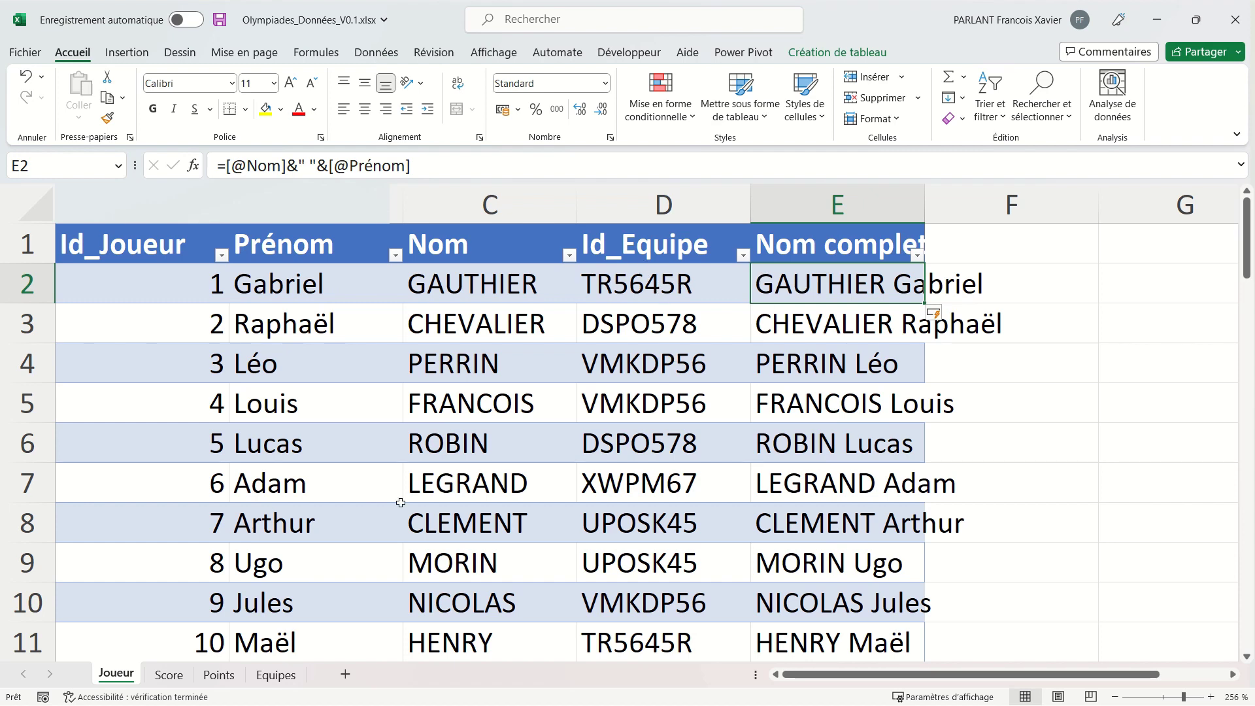
- Add a Nom complet column after Ville in the Score sheet's table
left_click(169, 675)
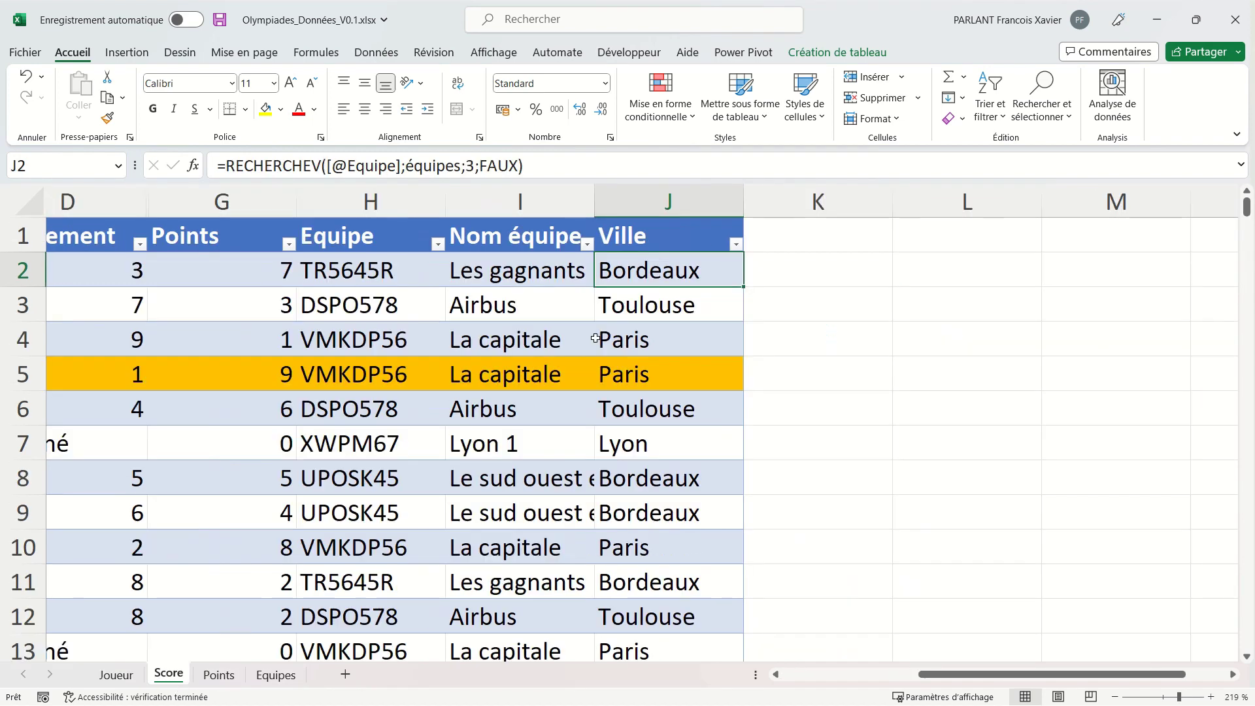
left_click(381, 277)
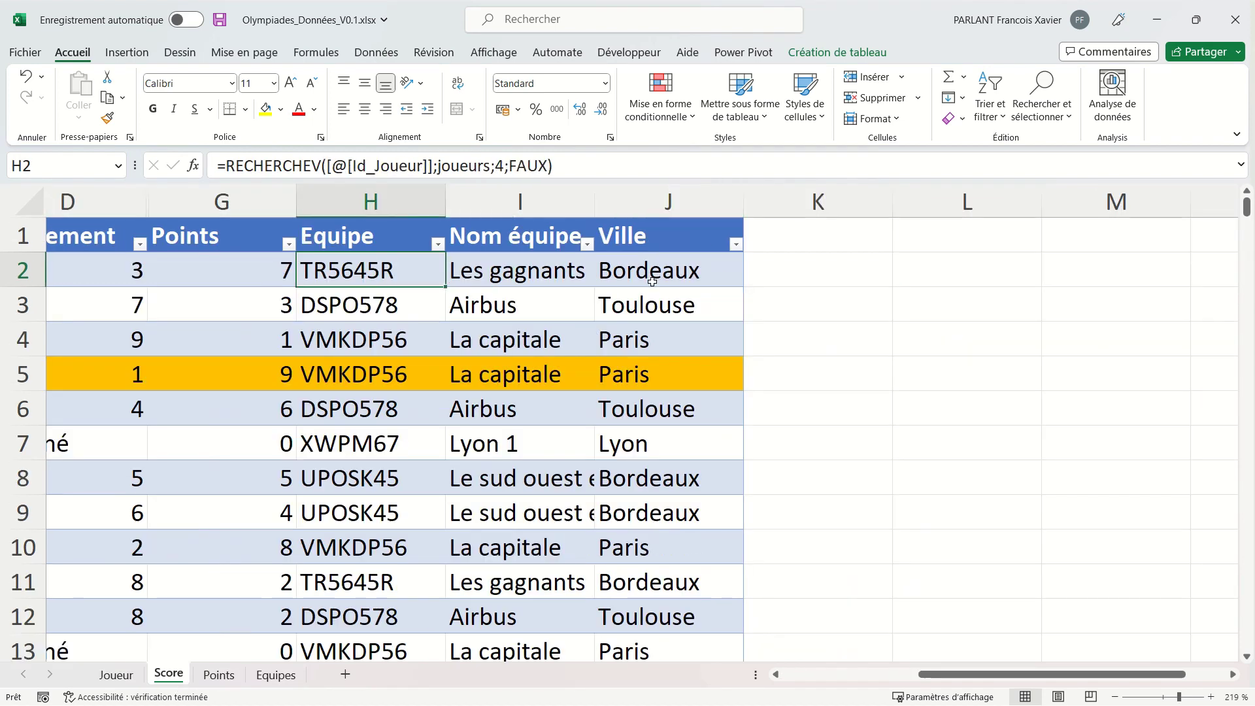
left_click(807, 240)
type("Nom com")
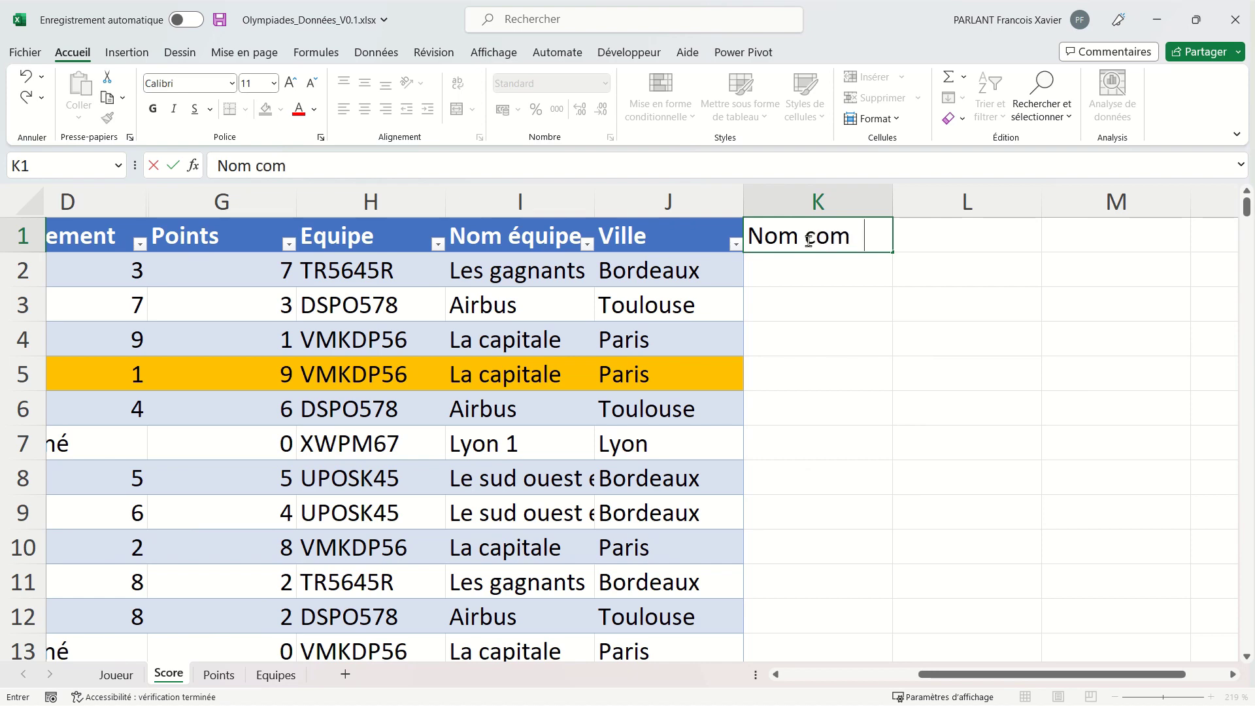
type("plet")
key("Return")
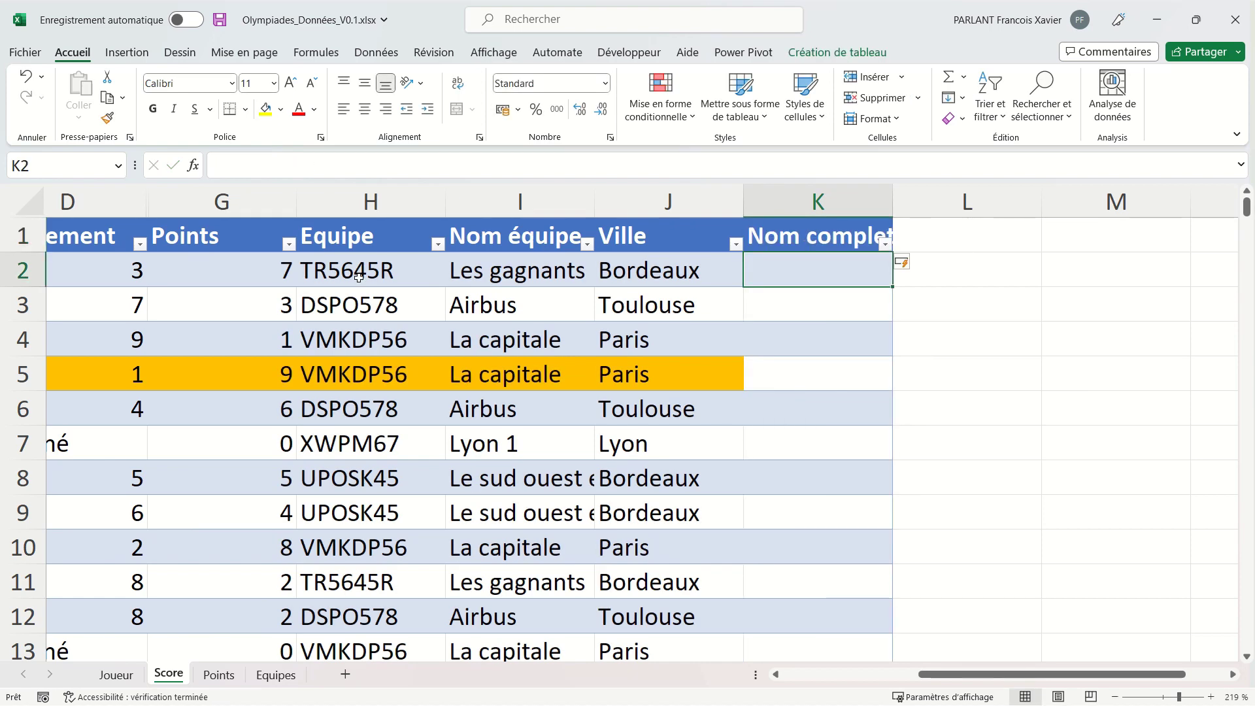
- Copy the first Equipe RECHERCHEV formula into the first Nom complet cell in Score and set its column index to 5
left_click(358, 277)
key("ctrl+c")
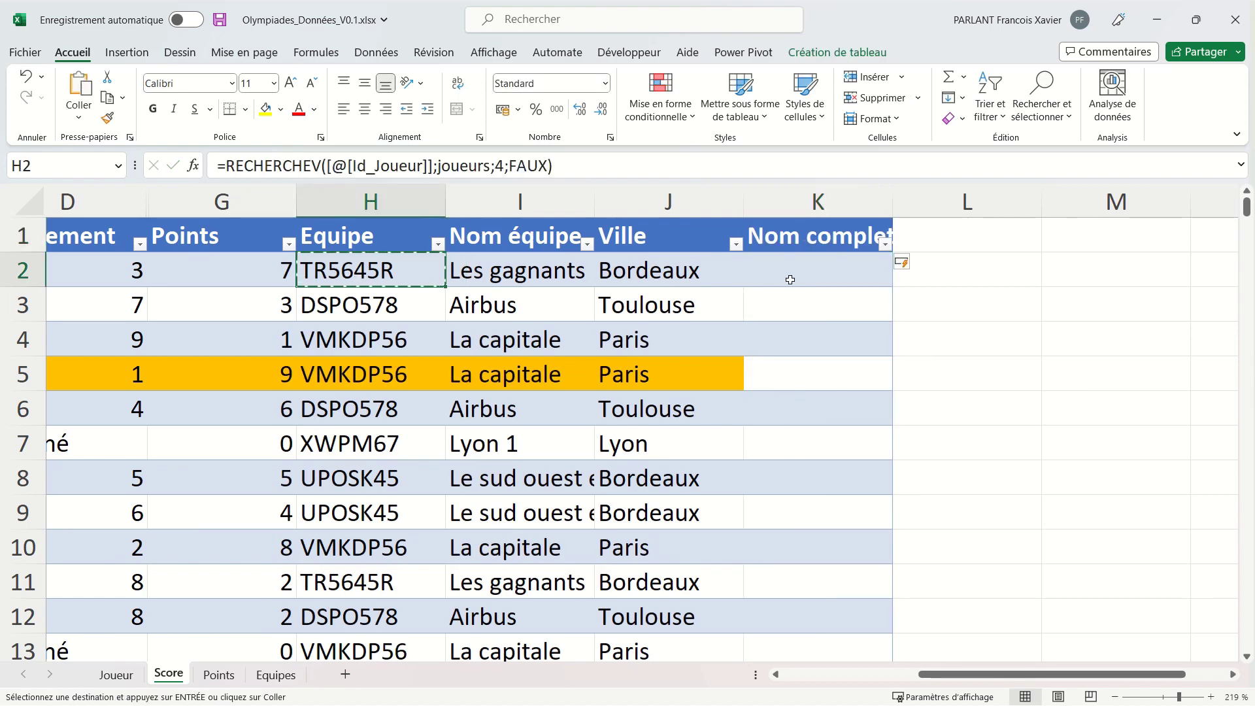
left_click(790, 280)
key("ctrl+v")
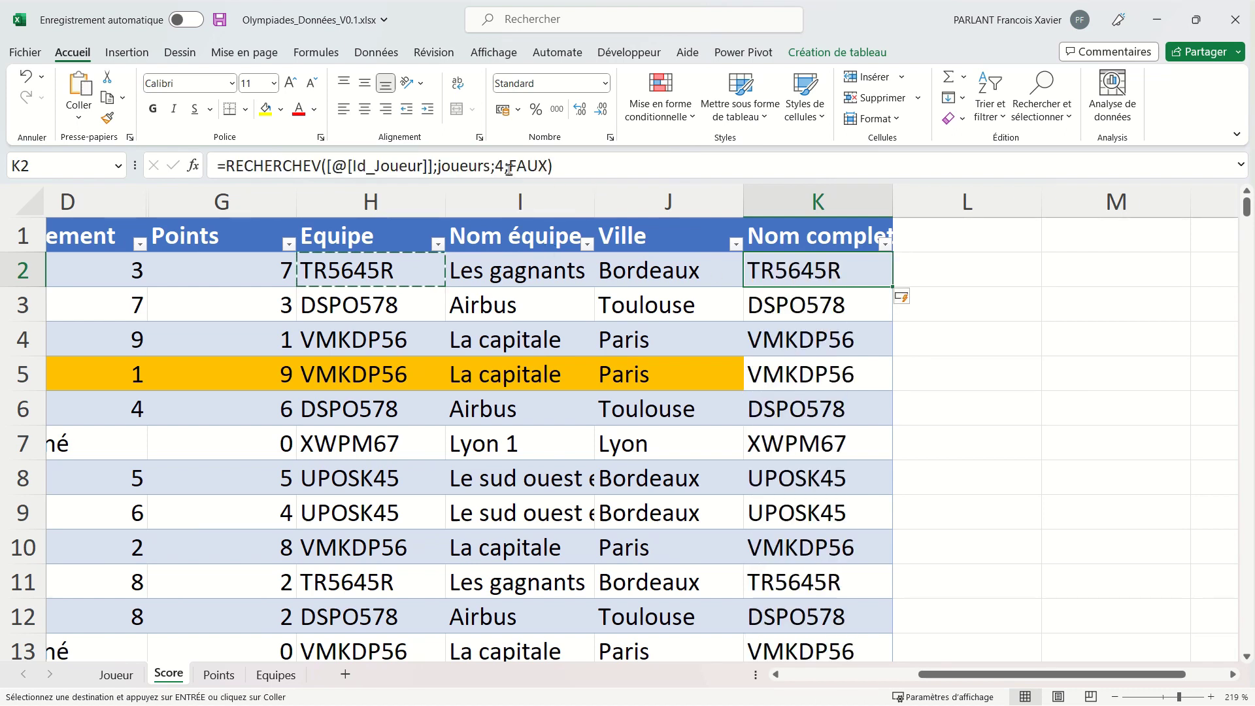
left_click(509, 170)
key("BackSpace")
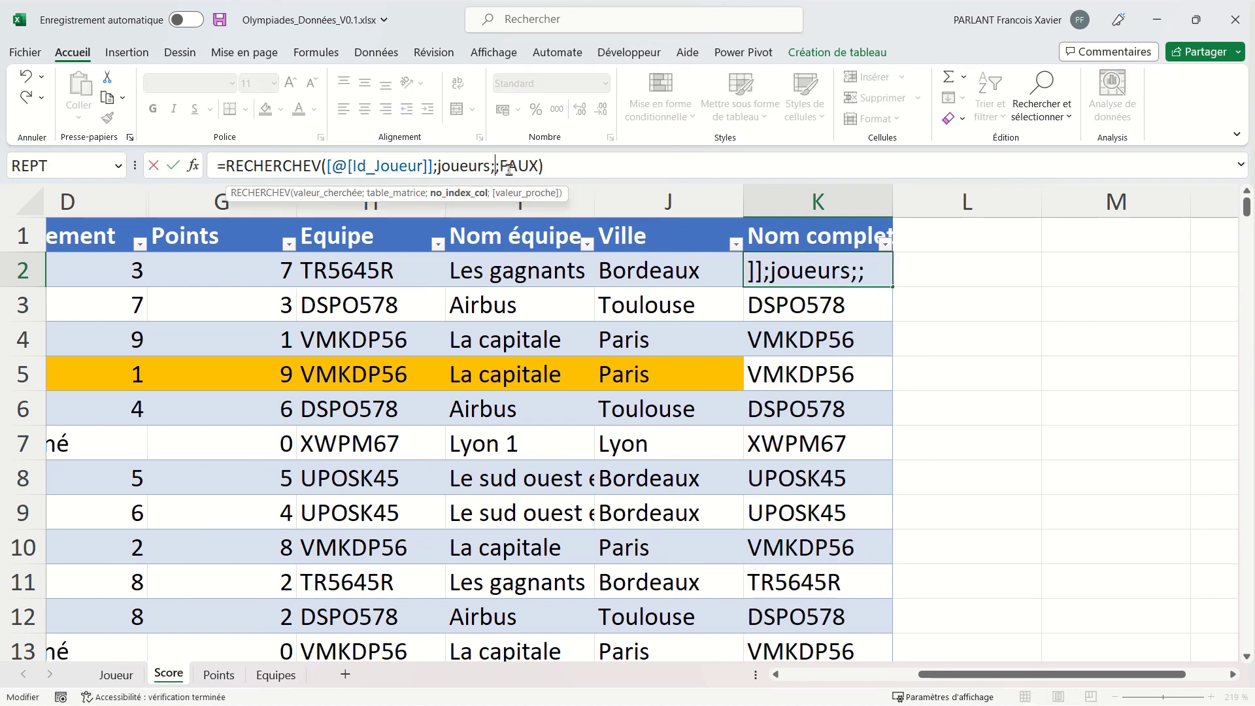
type("5")
key("Return")
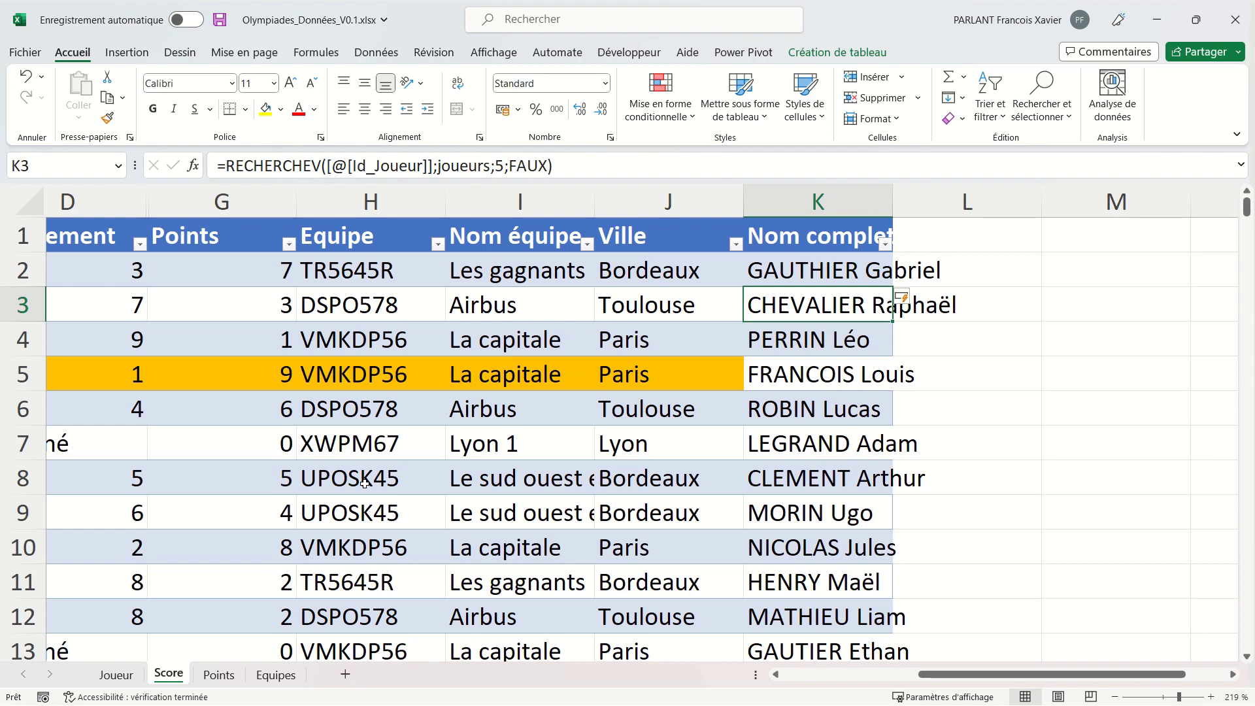
- Create a pivot table from the Scores table on a new worksheet
left_click(364, 483)
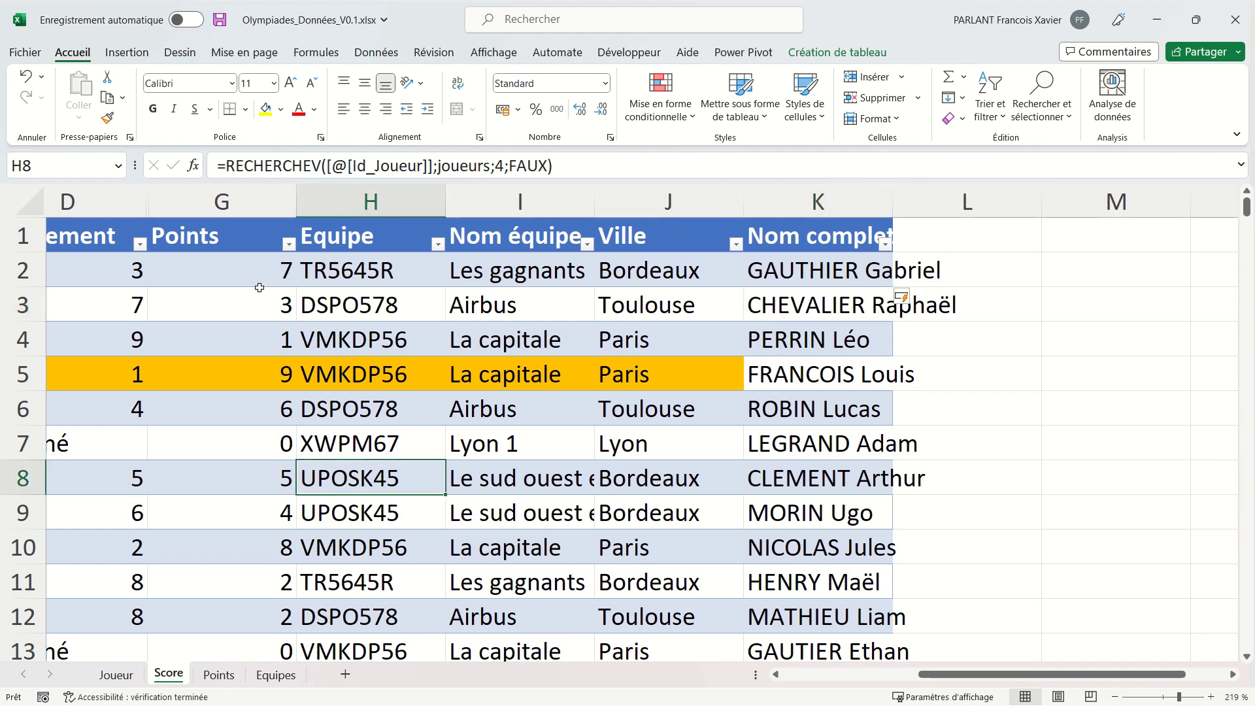
left_click(126, 52)
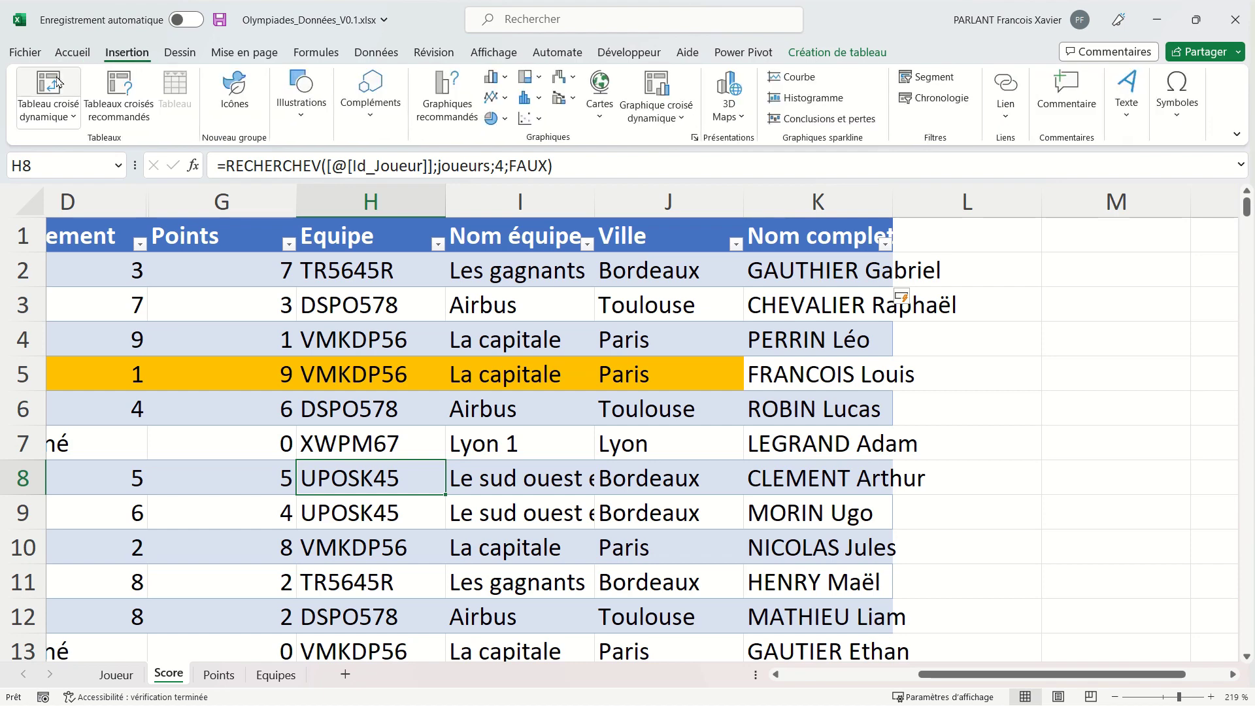
left_click(48, 92)
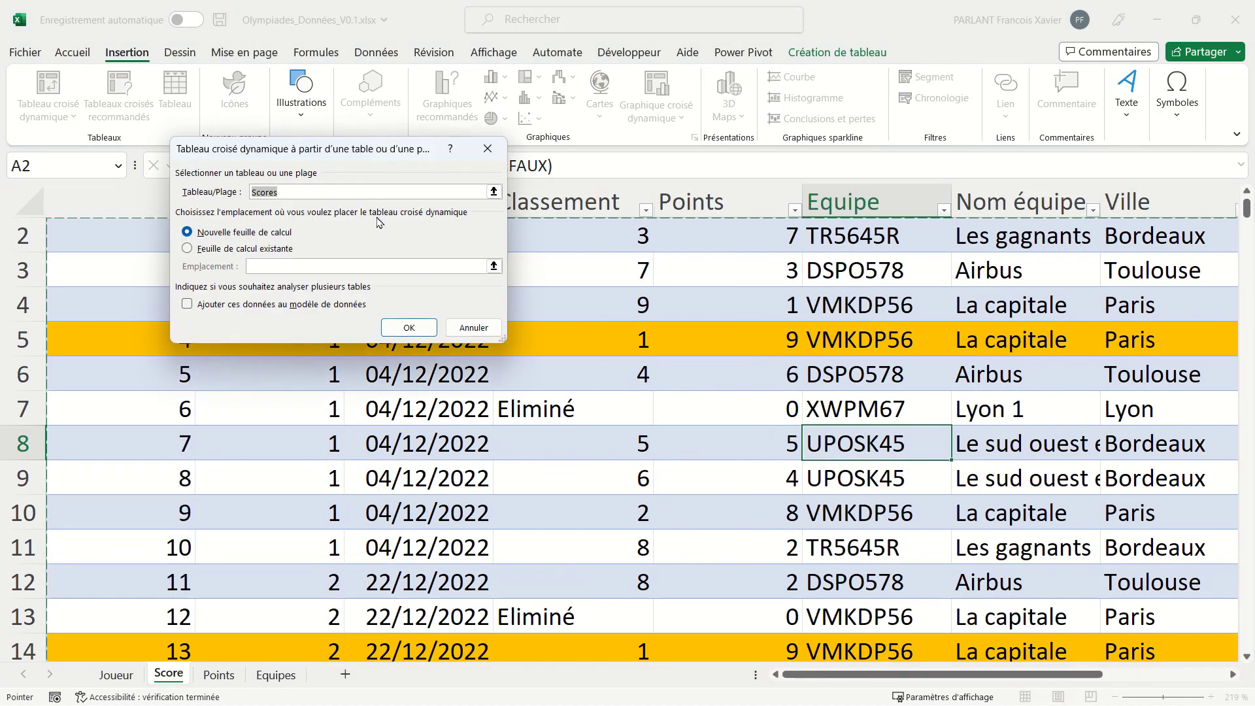
left_click(410, 327)
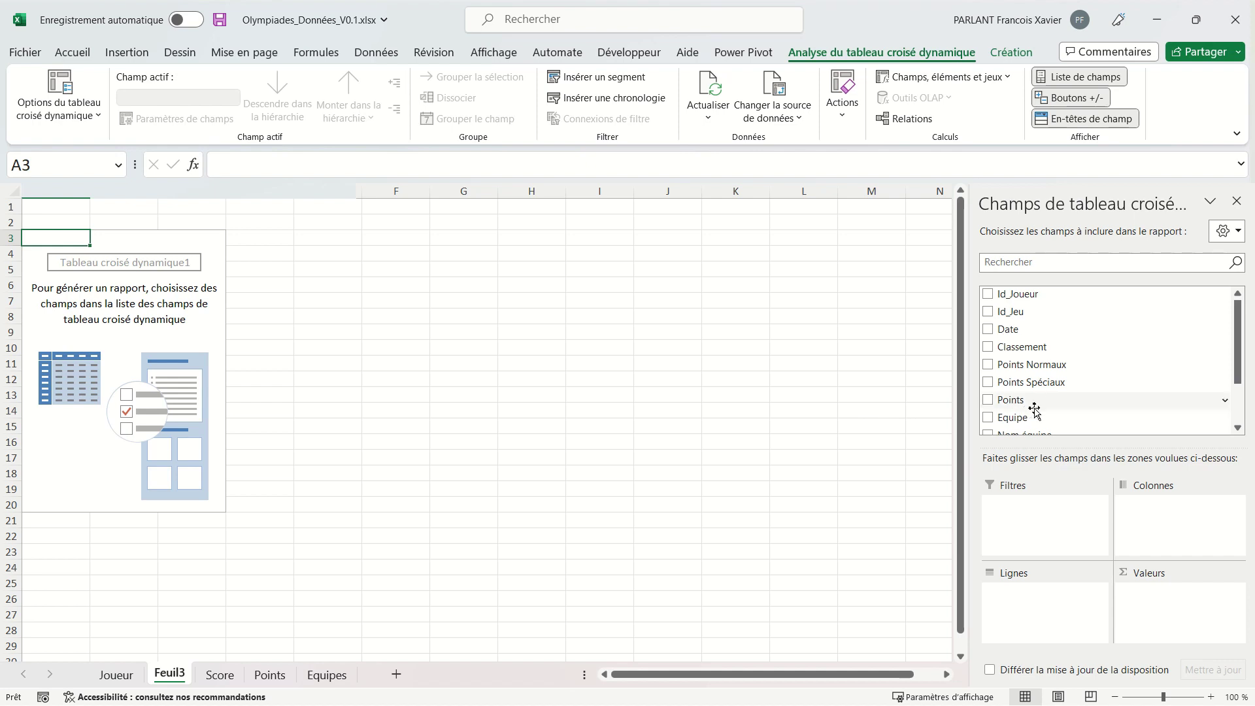
- Set Nom équipe as the pivot table's row field and Points as its summed value field
scroll(1044, 403, "down", 2)
left_click_drag(1041, 368, 1067, 636)
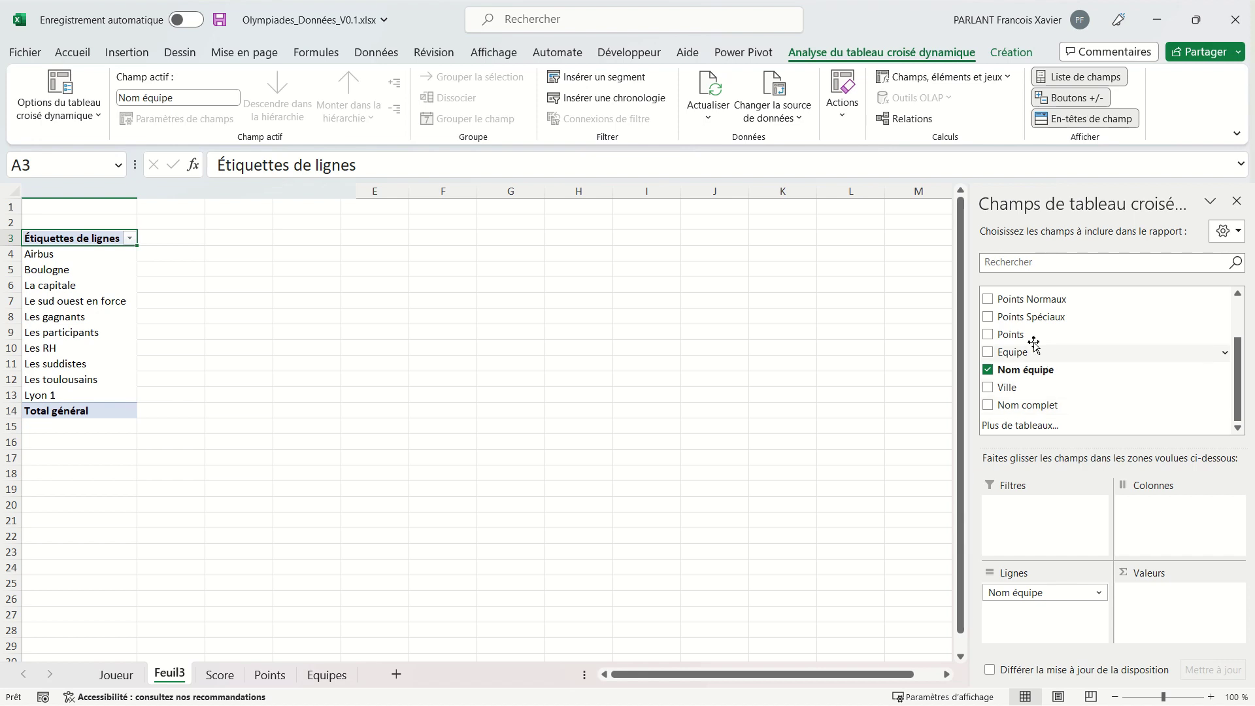
left_click_drag(1019, 333, 1163, 609)
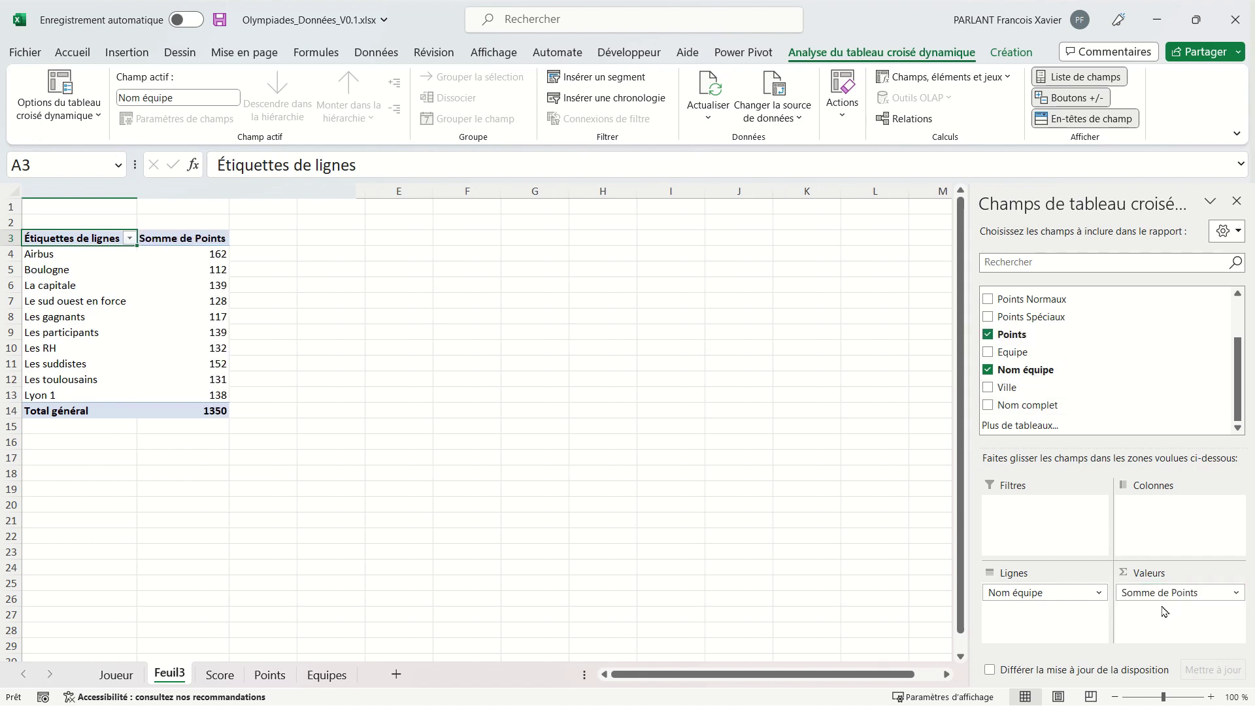
- Insert a clustered column pivot chart from the team points pivot table and widen it to about column K
left_click(203, 286)
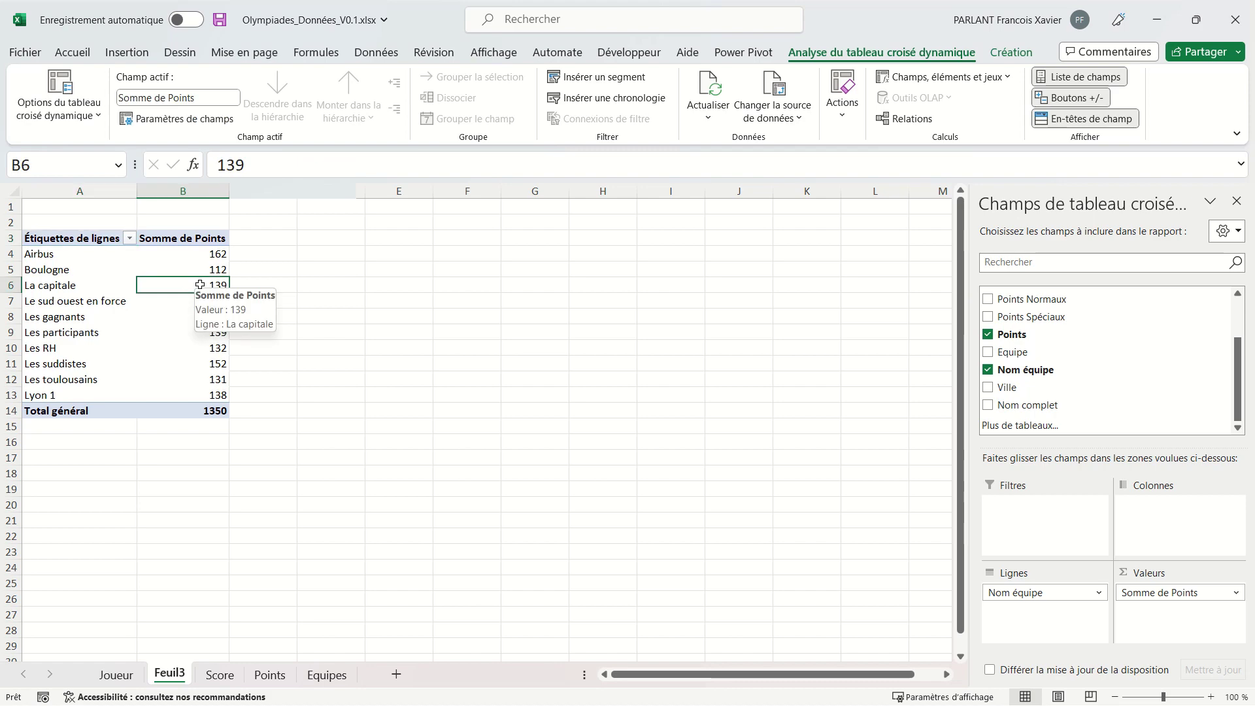
left_click(127, 52)
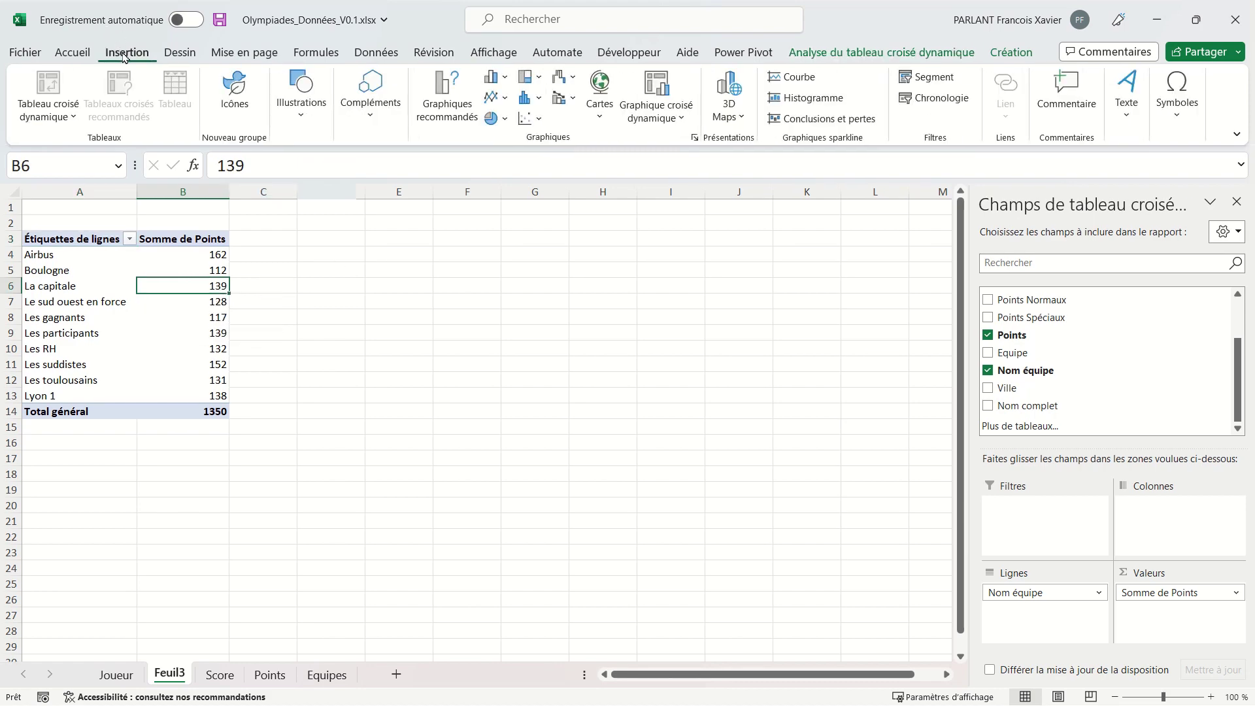
left_click(495, 78)
left_click(507, 138)
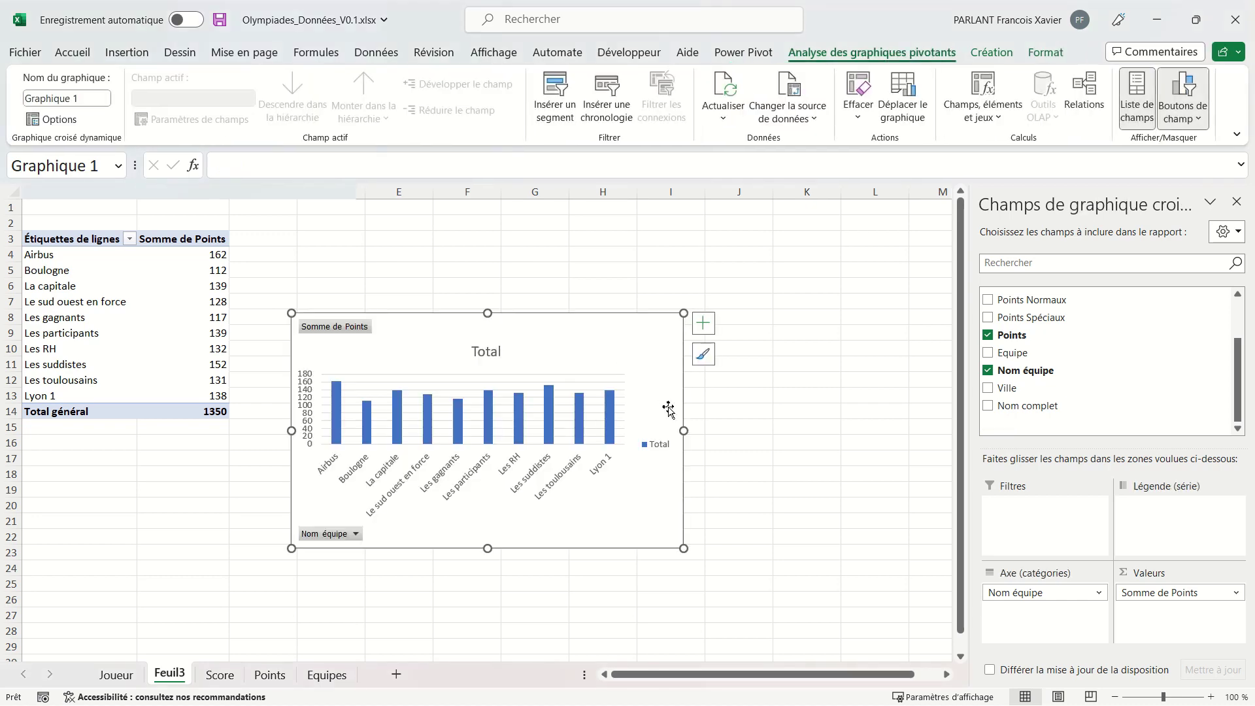
left_click_drag(683, 430, 816, 430)
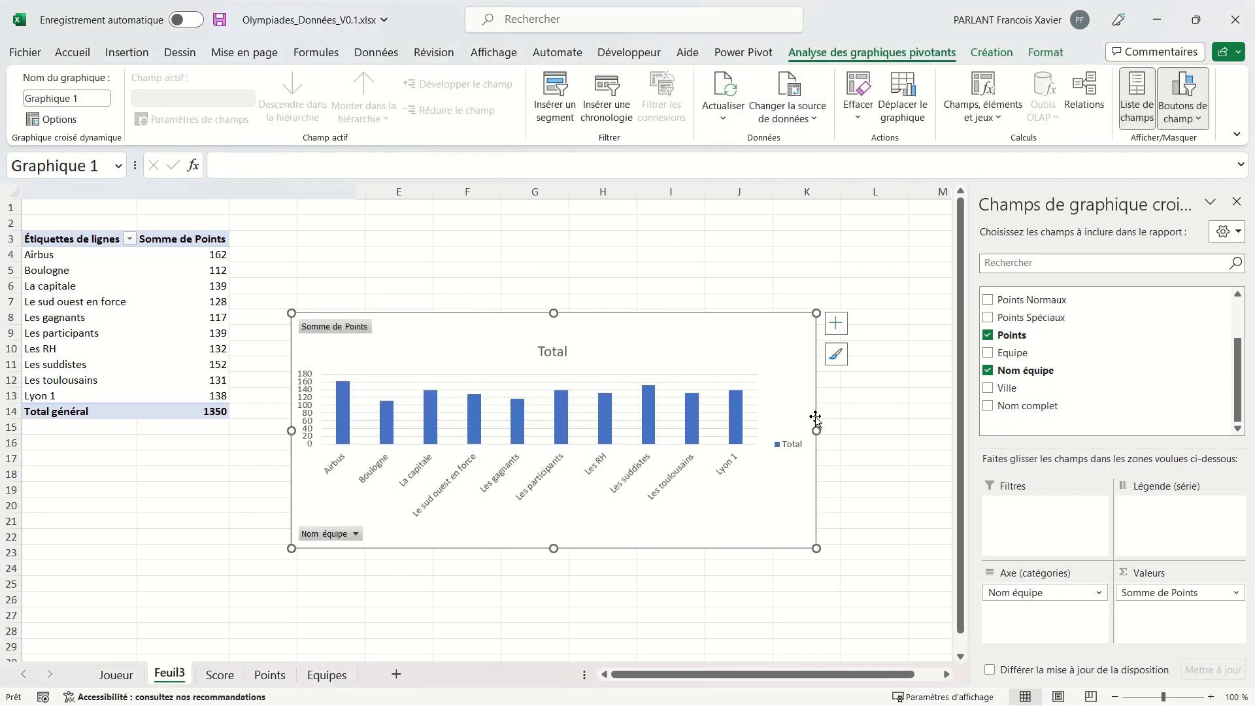
- Remove the legend and the vertical value axis from the team points chart
left_click(789, 449)
key("Delete")
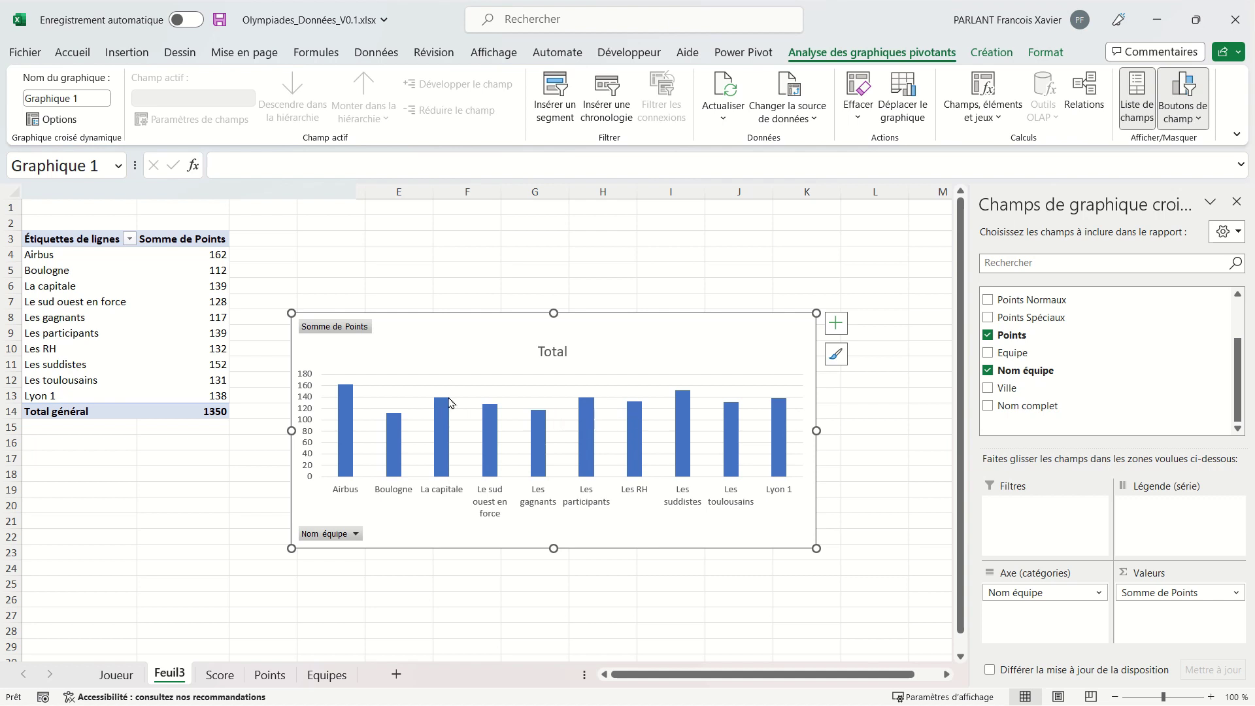
left_click(310, 403)
key("Delete")
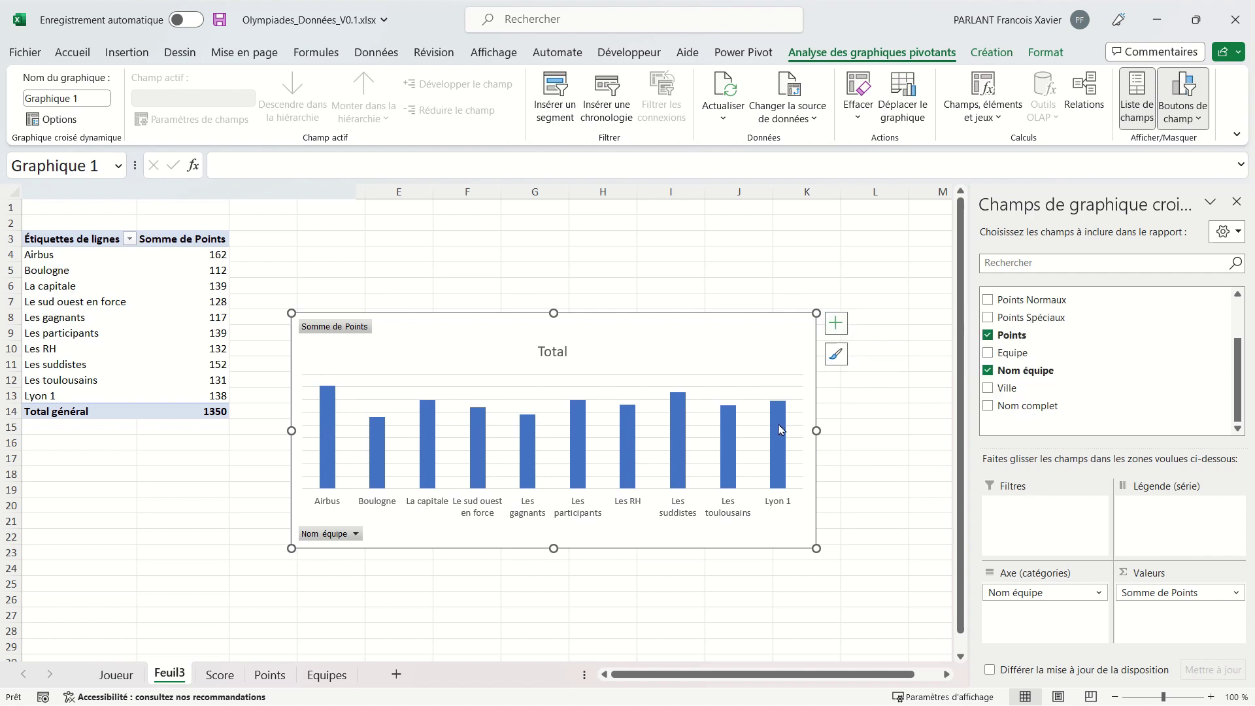
- Add data labels to the chart's columns and remove the gridlines
mouse_move(779, 429)
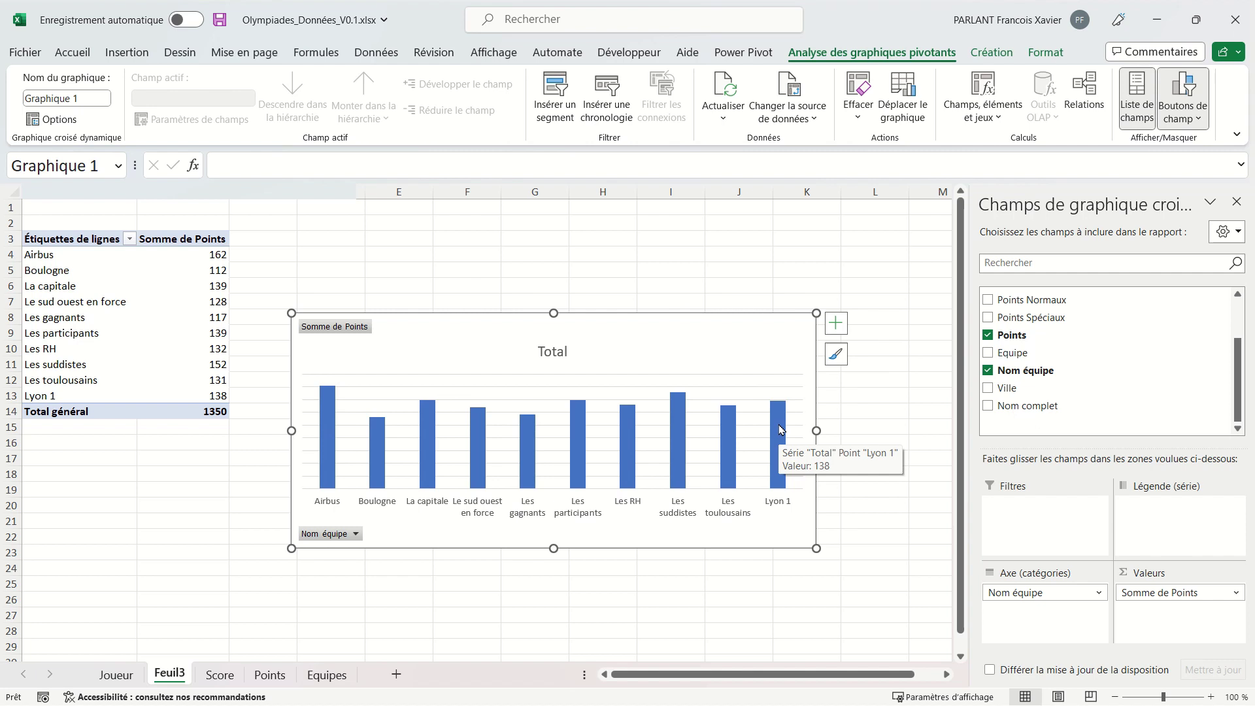
left_click(835, 323)
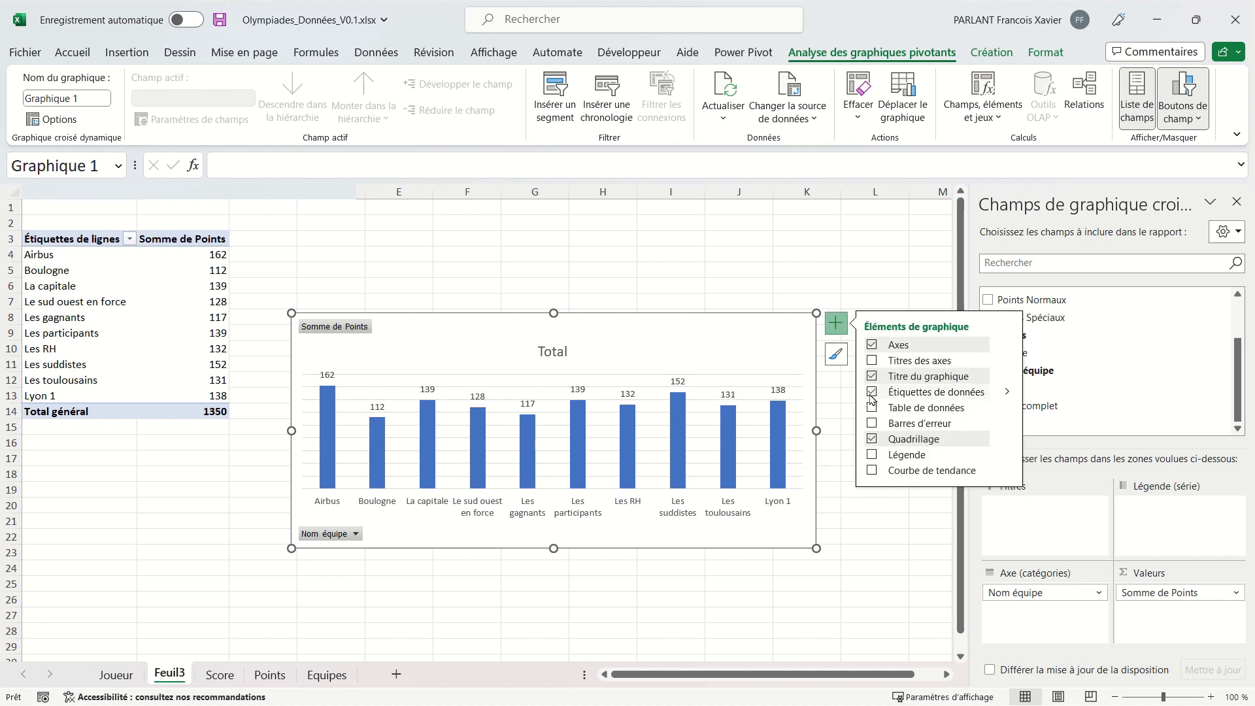
left_click(872, 443)
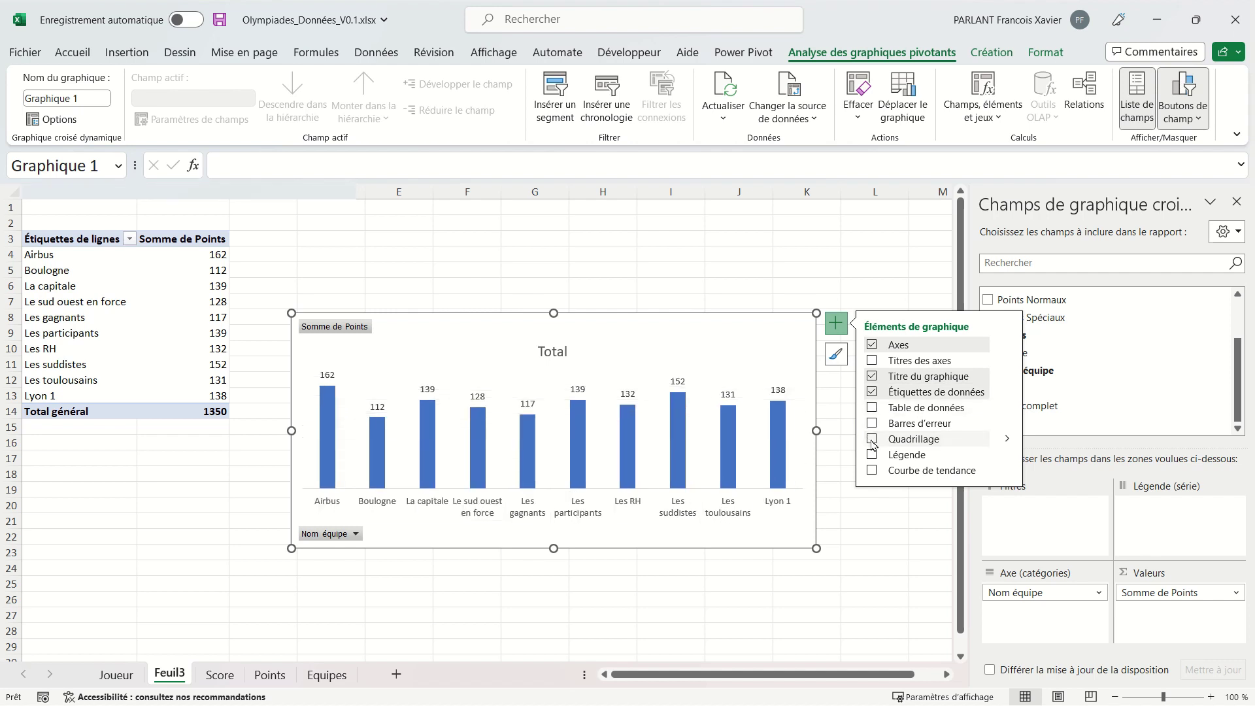
- Change the chart title to "Somme des points par équipe"
double_click(548, 352)
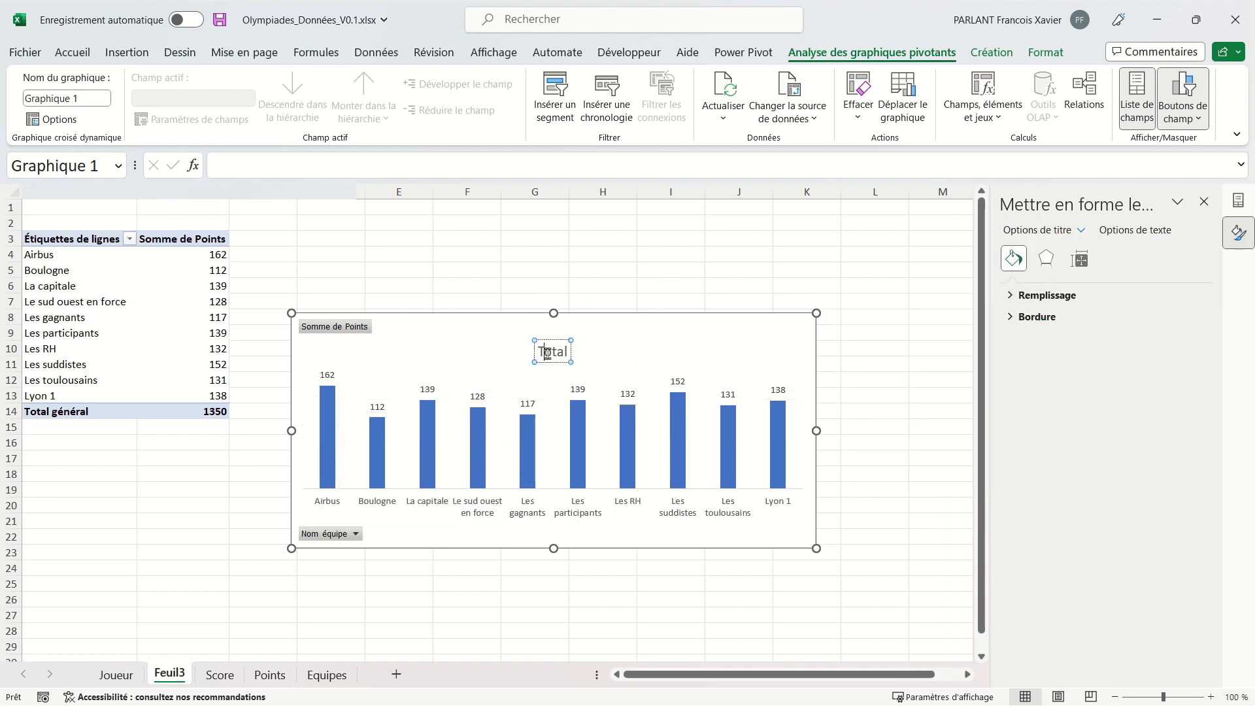
key("ctrl+a")
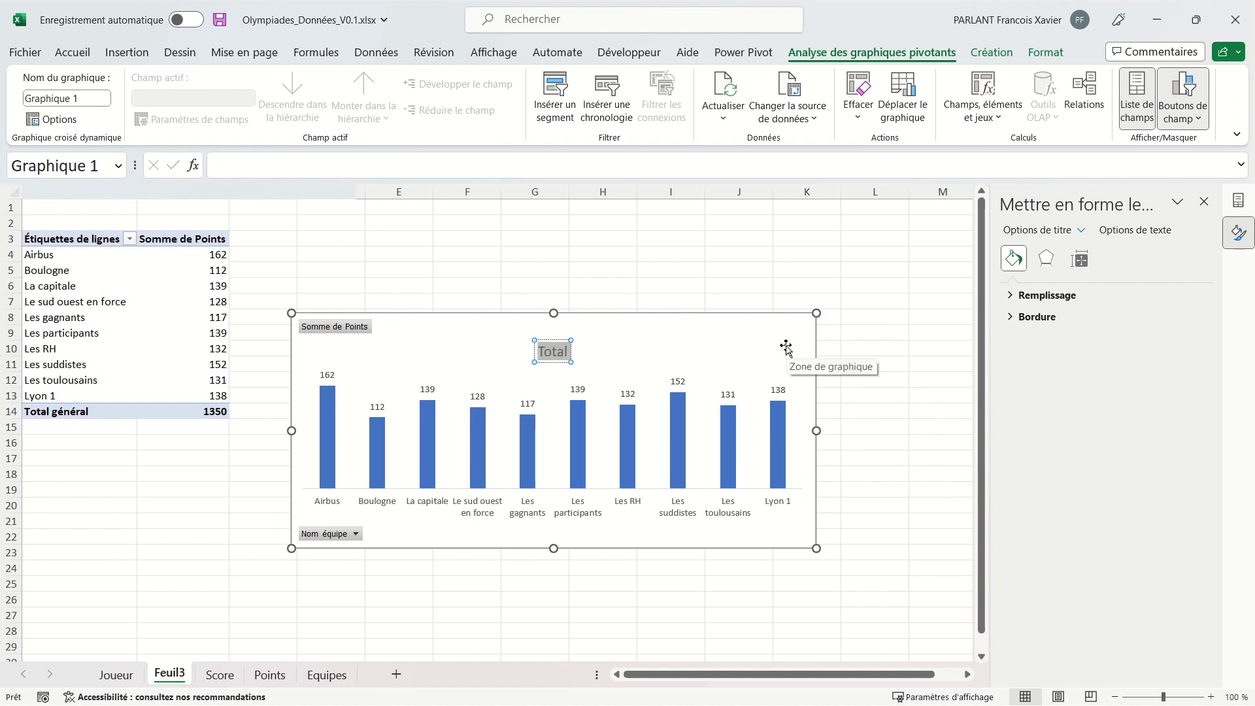
type("Somme des")
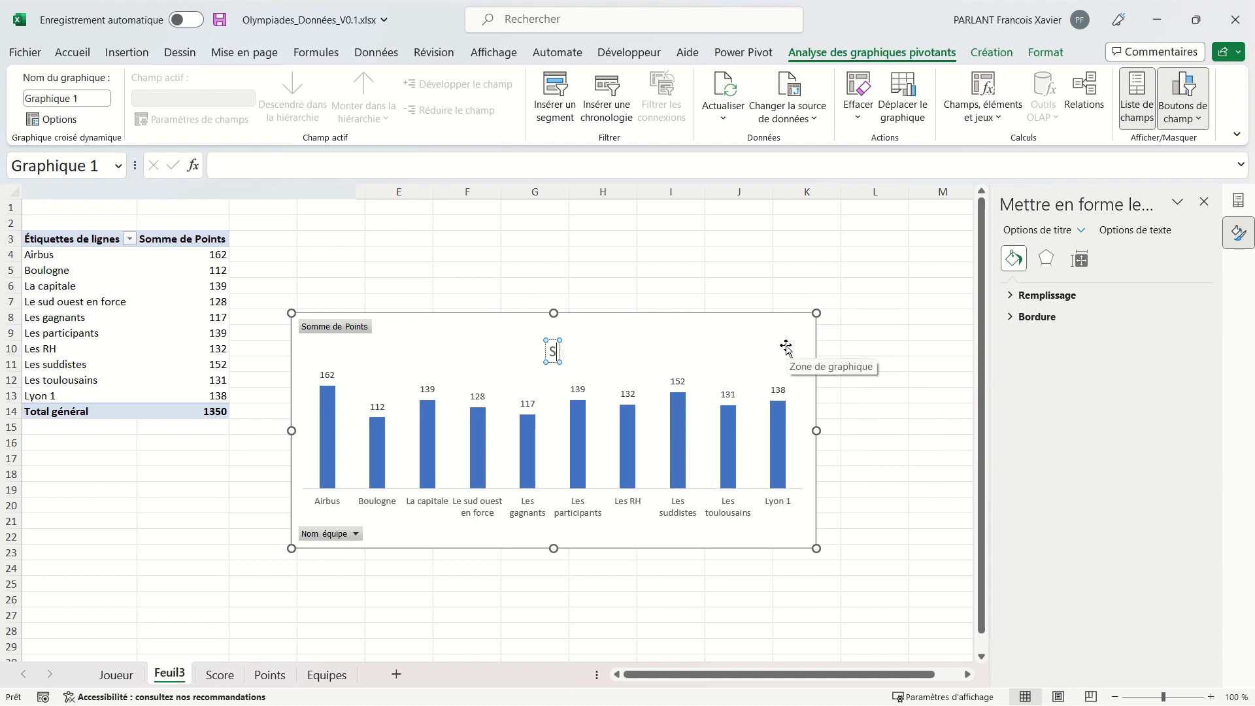
type("par équipe")
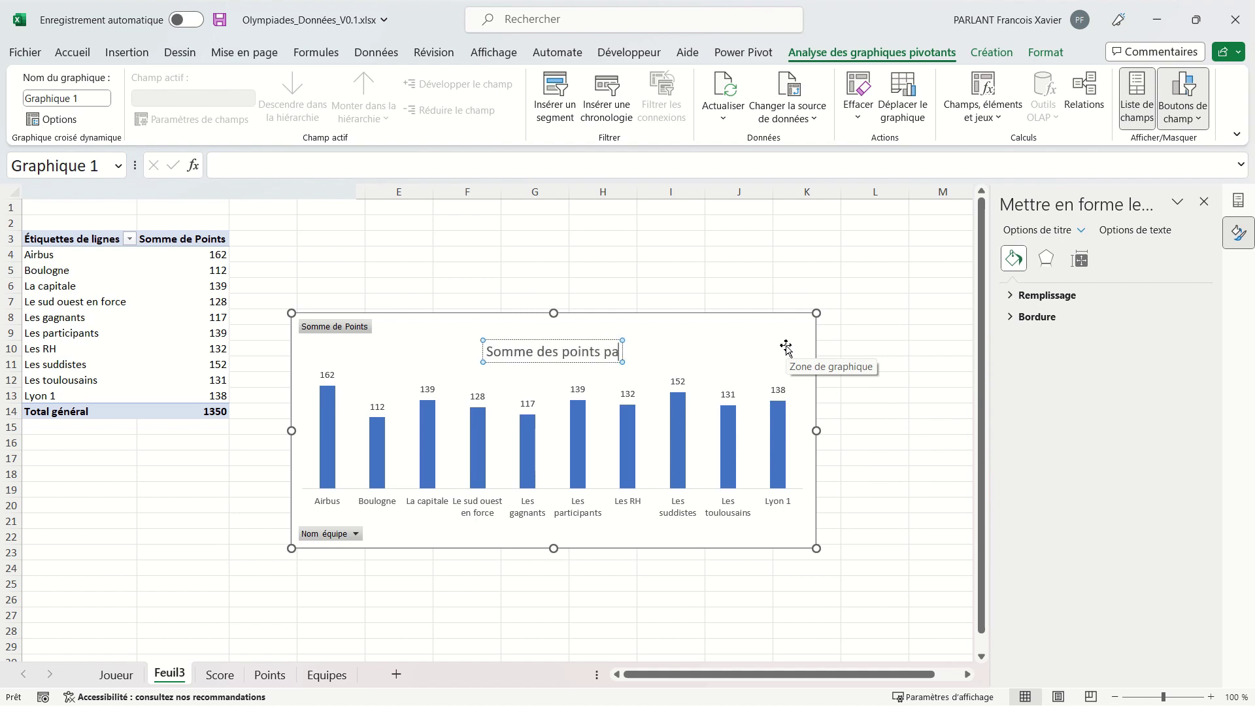
left_click(819, 250)
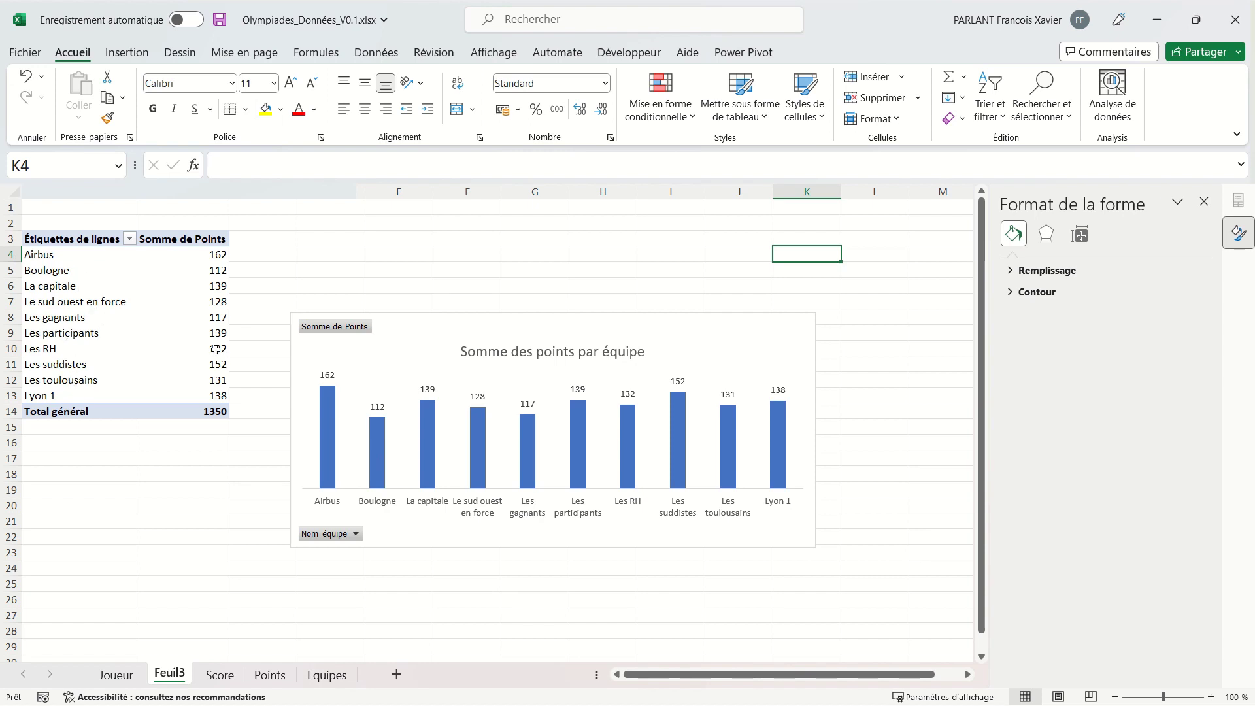
- Sort the team pivot table by Somme de Points in descending order
left_click(198, 266)
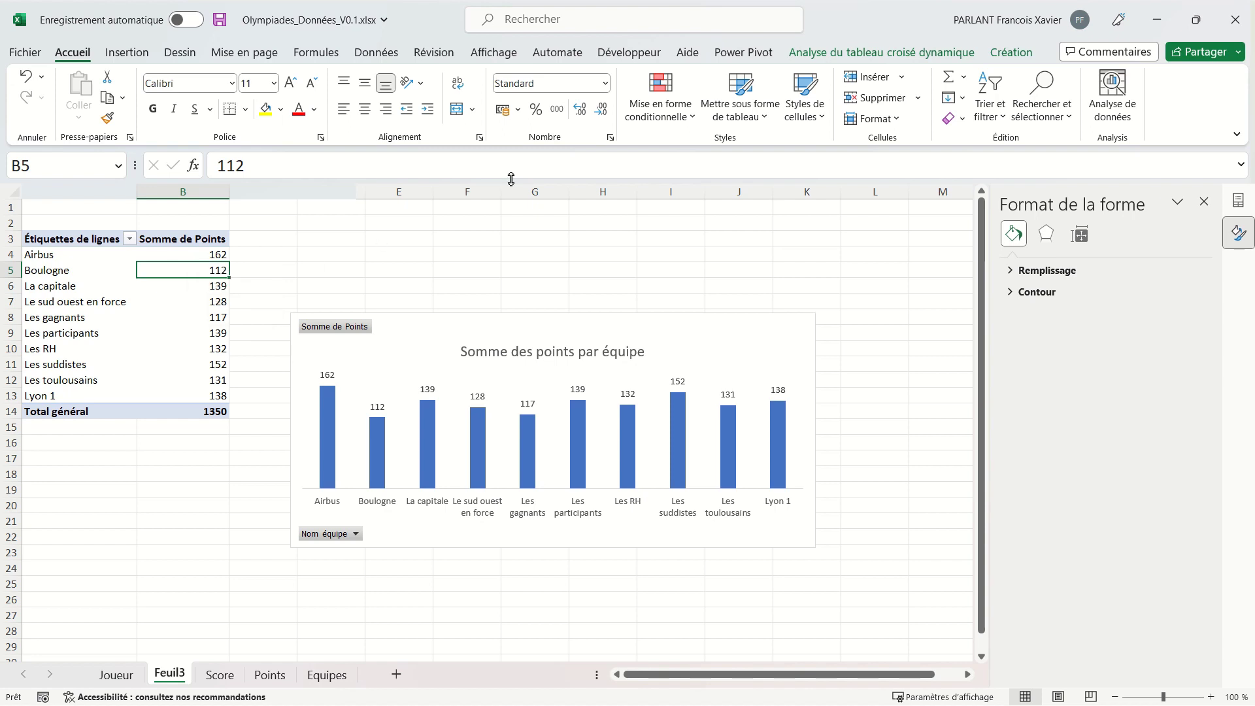
left_click(372, 51)
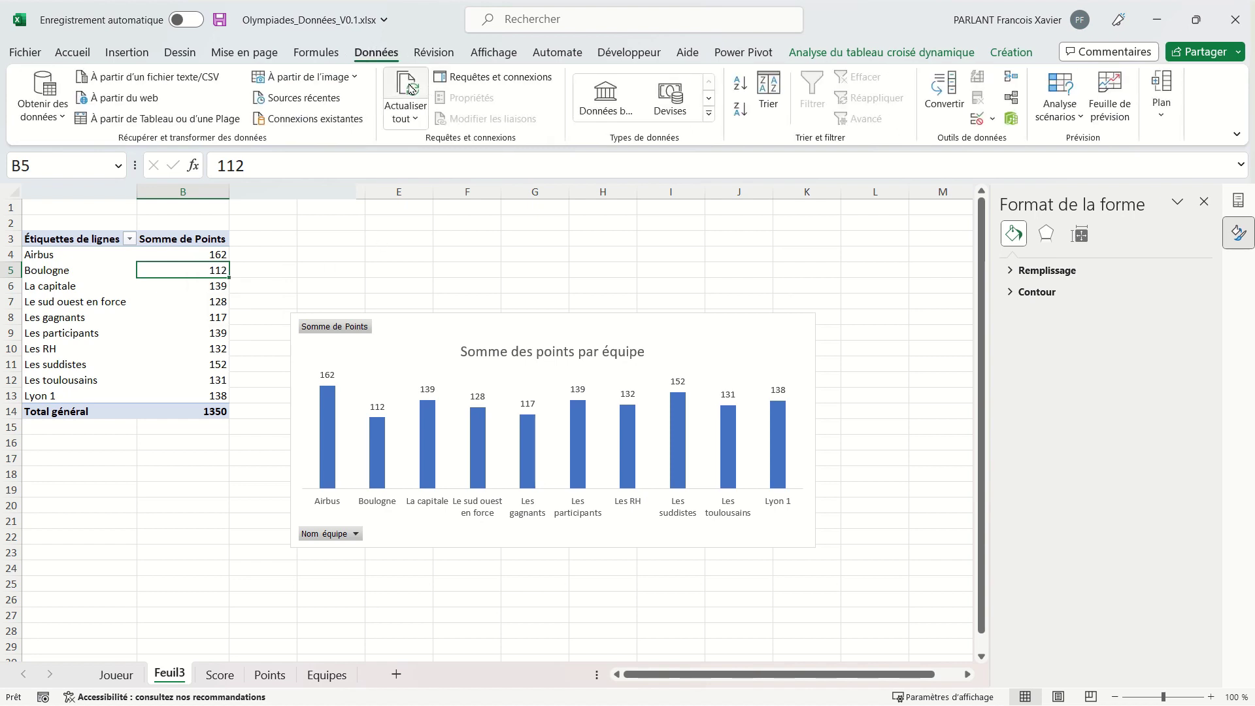
left_click(743, 110)
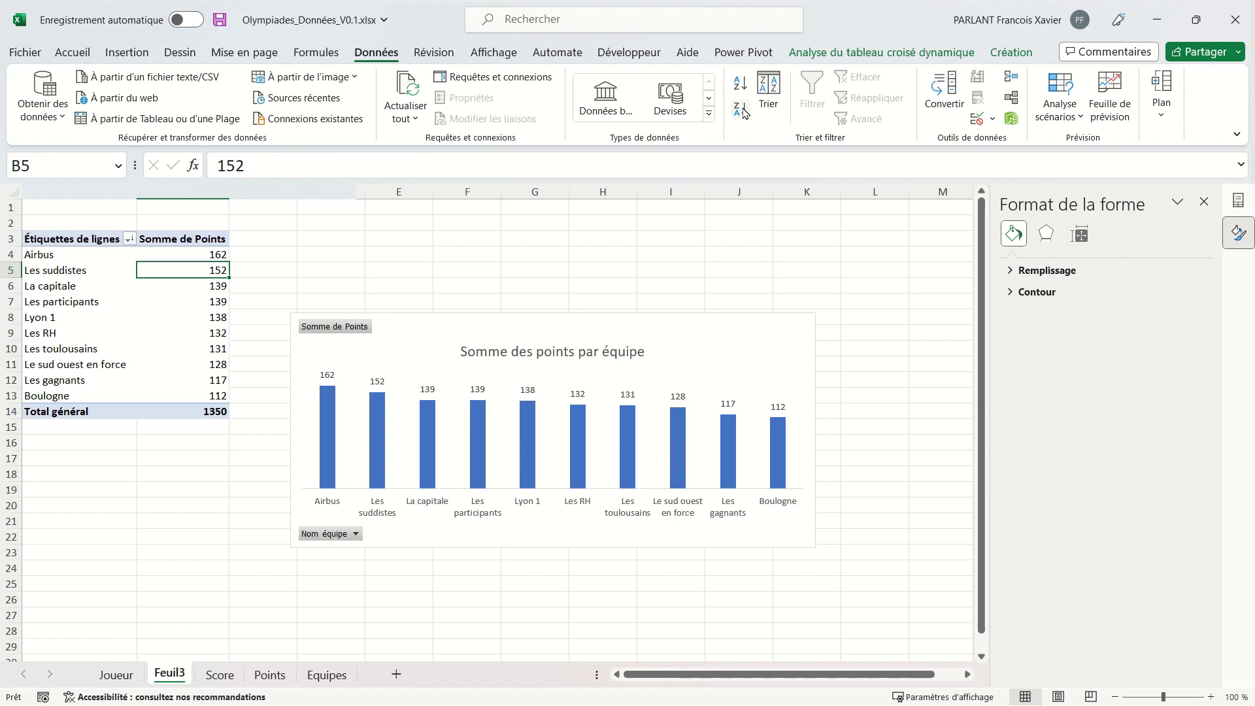
- Rename the pivot table's worksheet Feuil3 as "Tcd équipe"
double_click(170, 673)
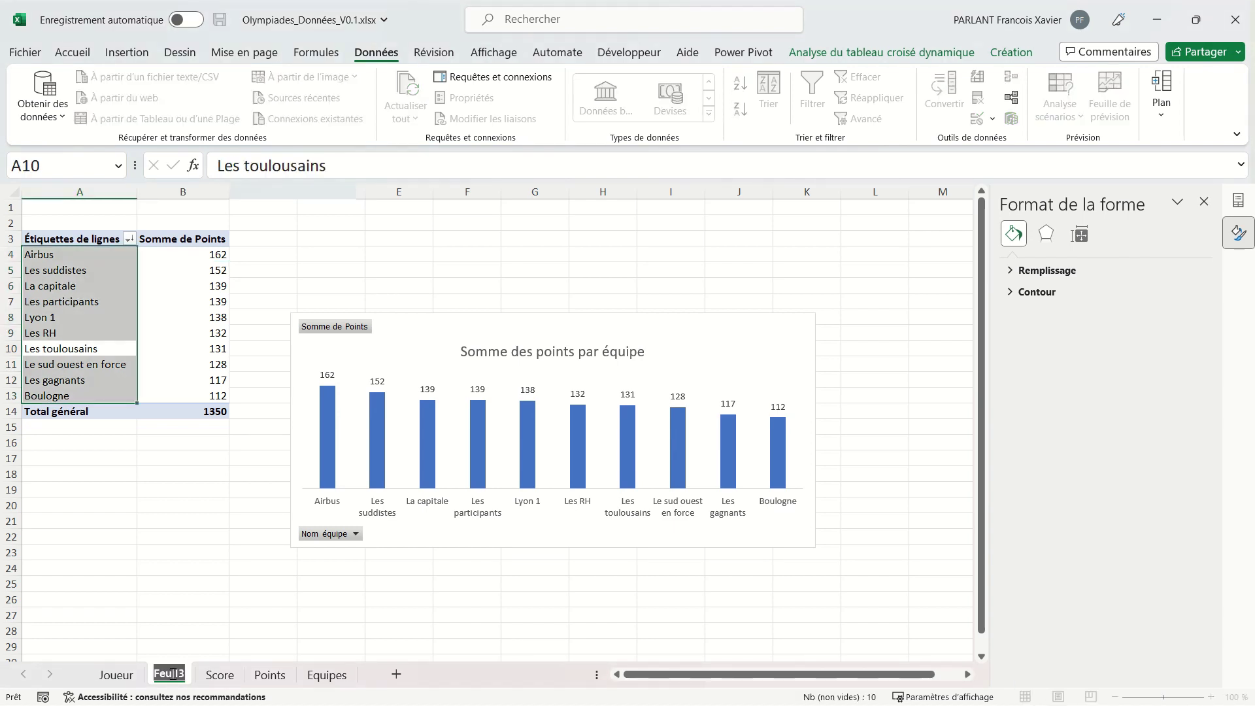
type("TcdV")
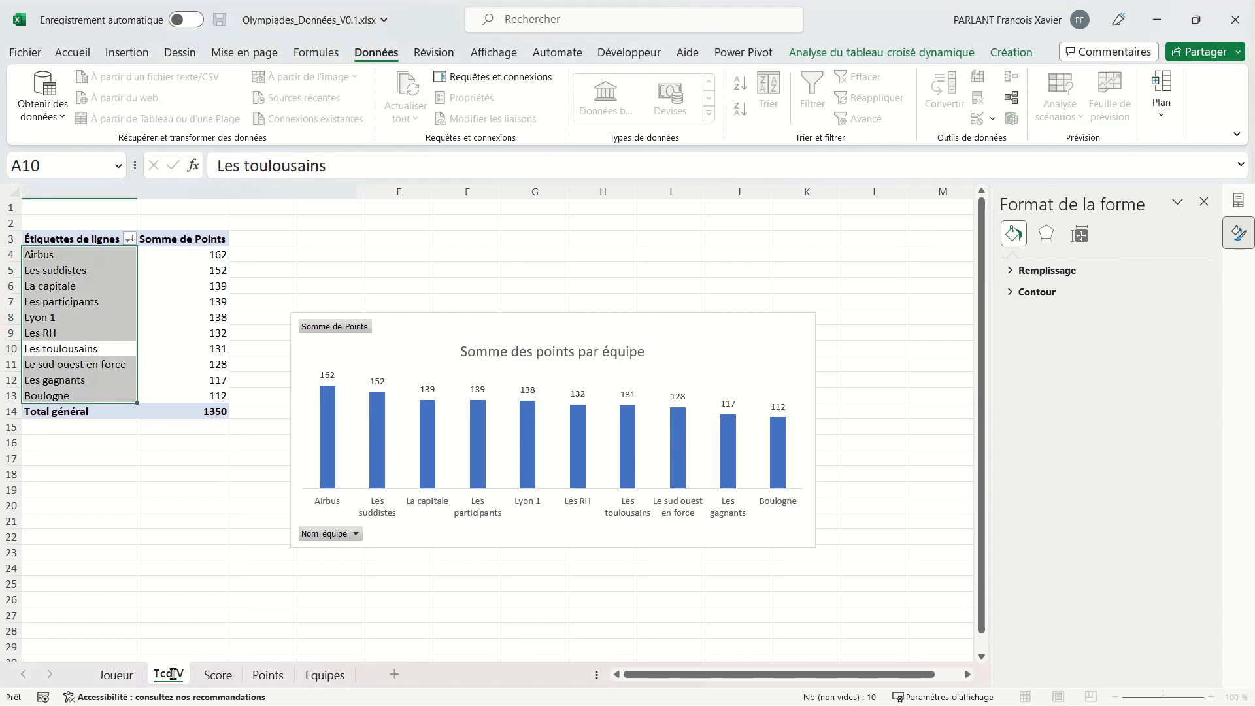
key("BackSpace")
type("2quipe")
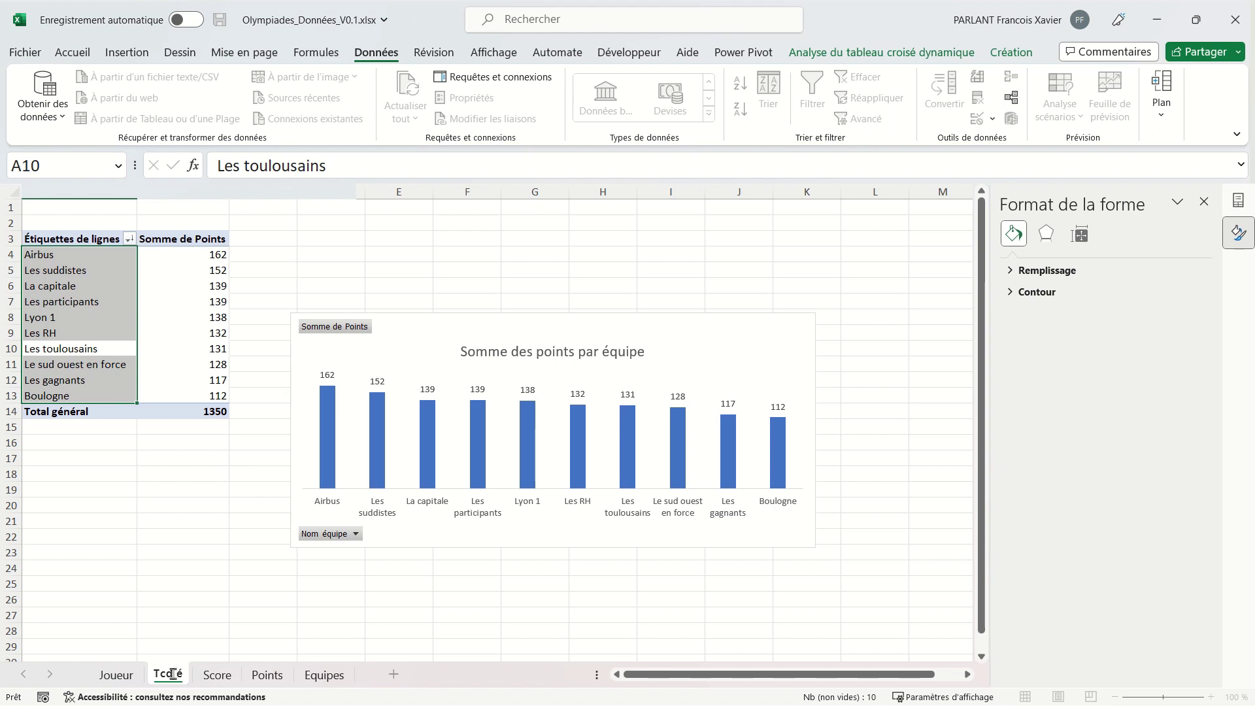
key("Return")
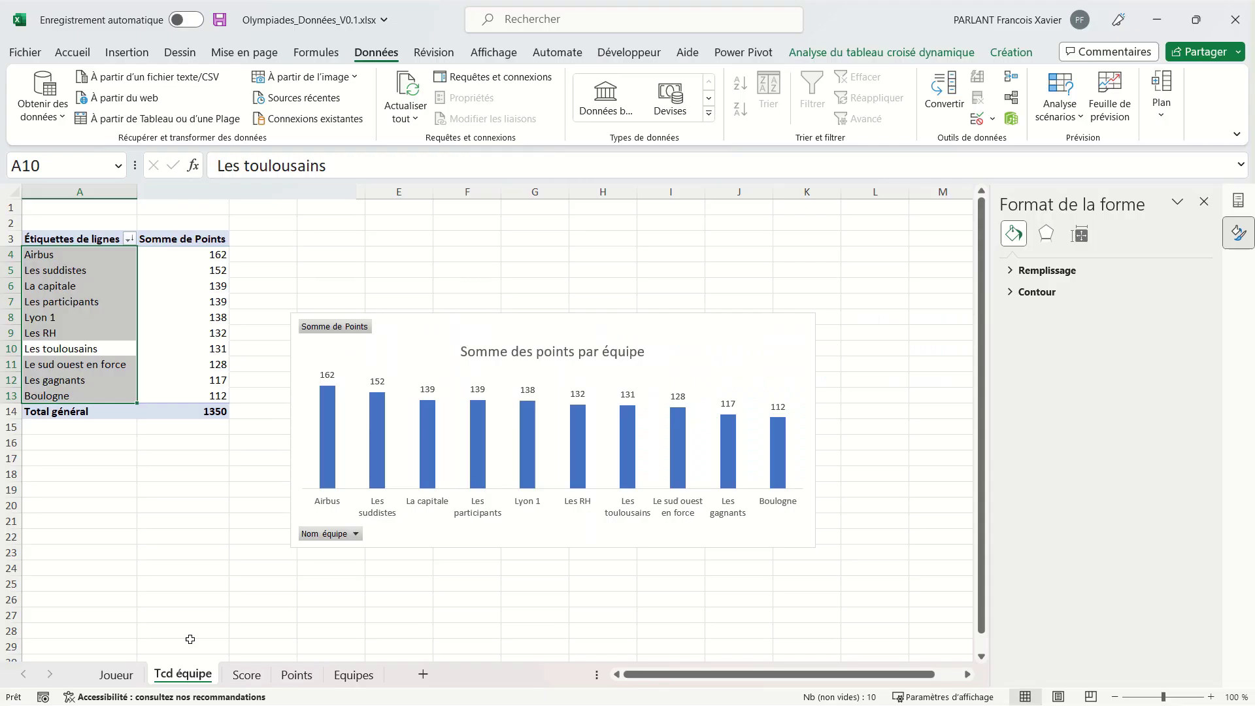
- Duplicate the Tcd équipe sheet directly after itself and name the copy "Tcd Ville"
left_click_drag(185, 674, 262, 680)
double_click(264, 676)
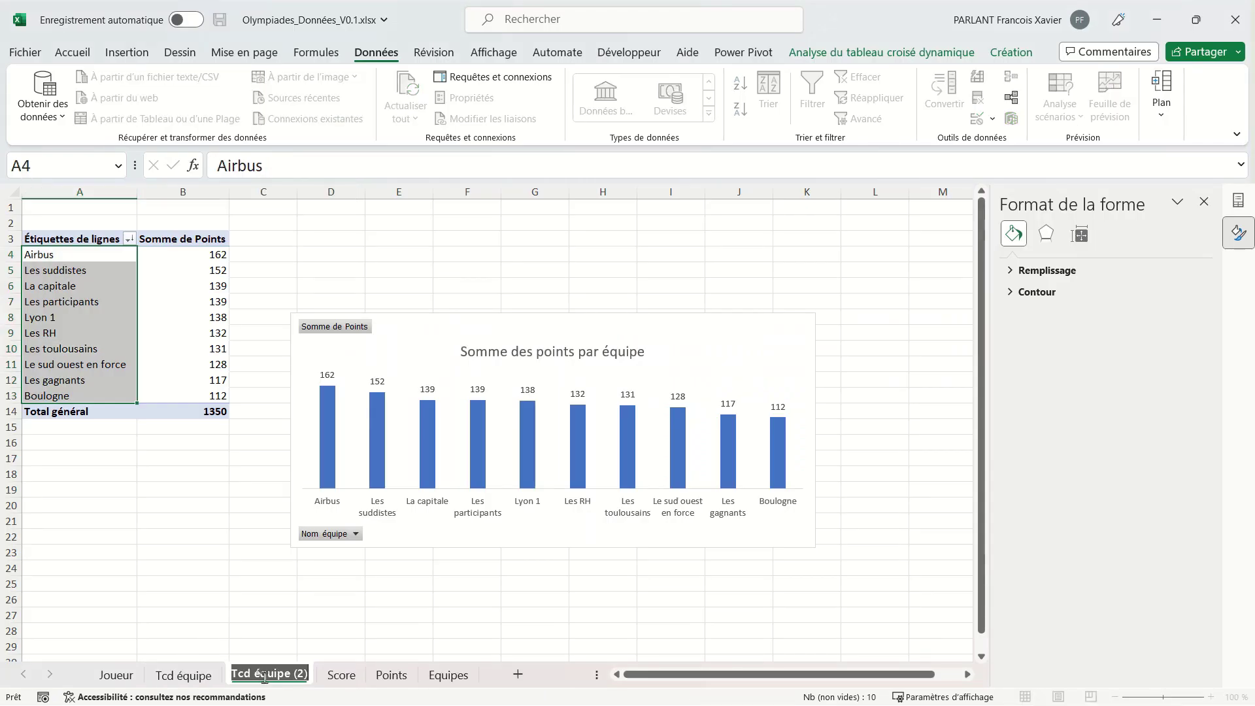
type("Tcd")
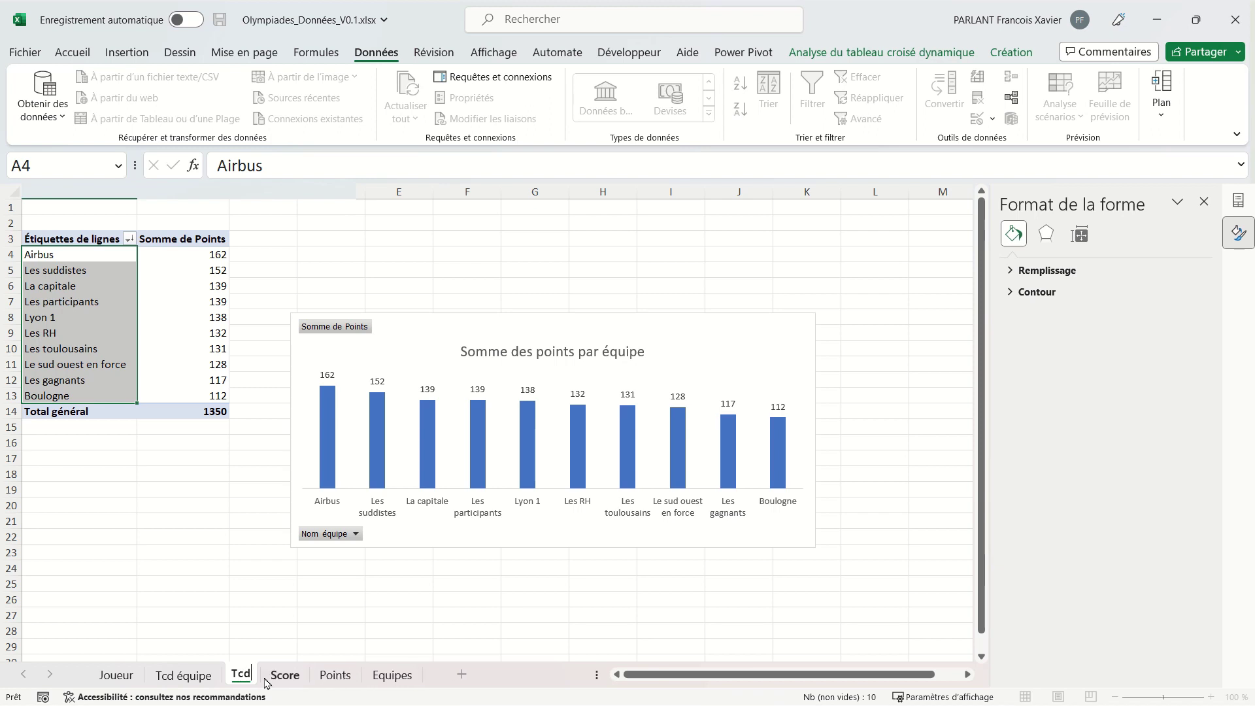
type(" Ville")
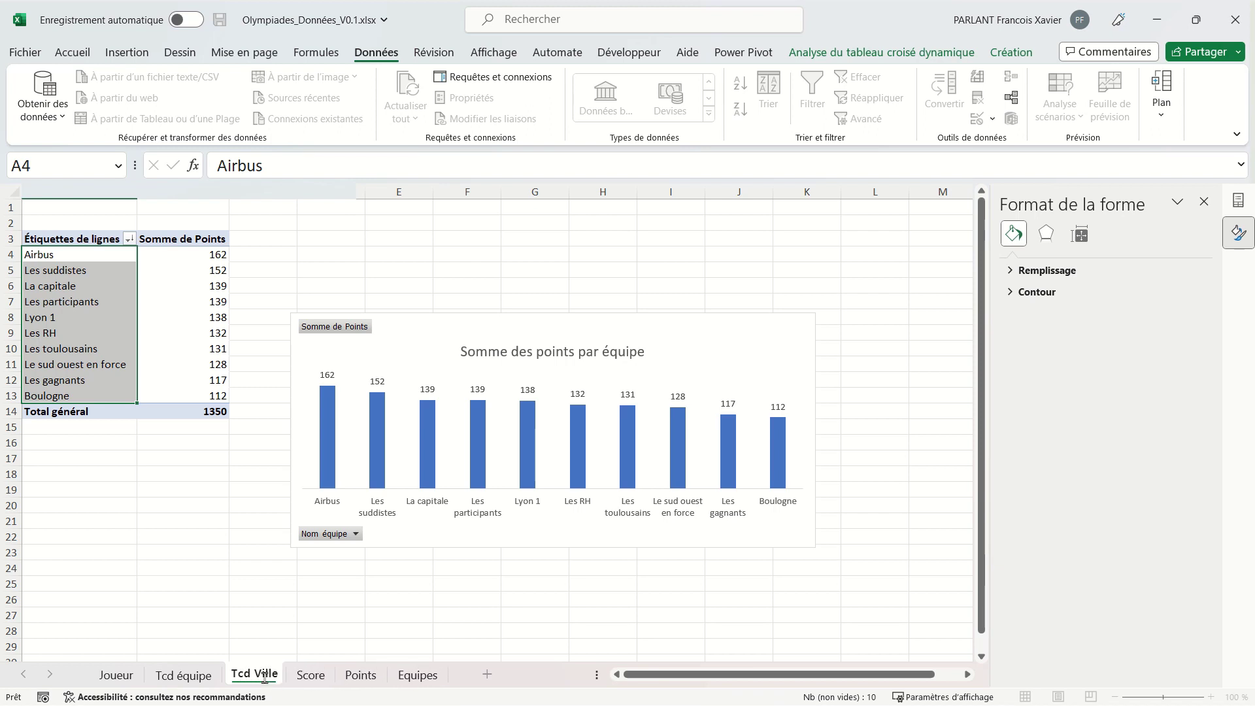
left_click(325, 596)
- Replace Nom équipe with Ville as the row field in the Tcd Ville pivot table and sort Somme de Points in descending order
left_click(180, 363)
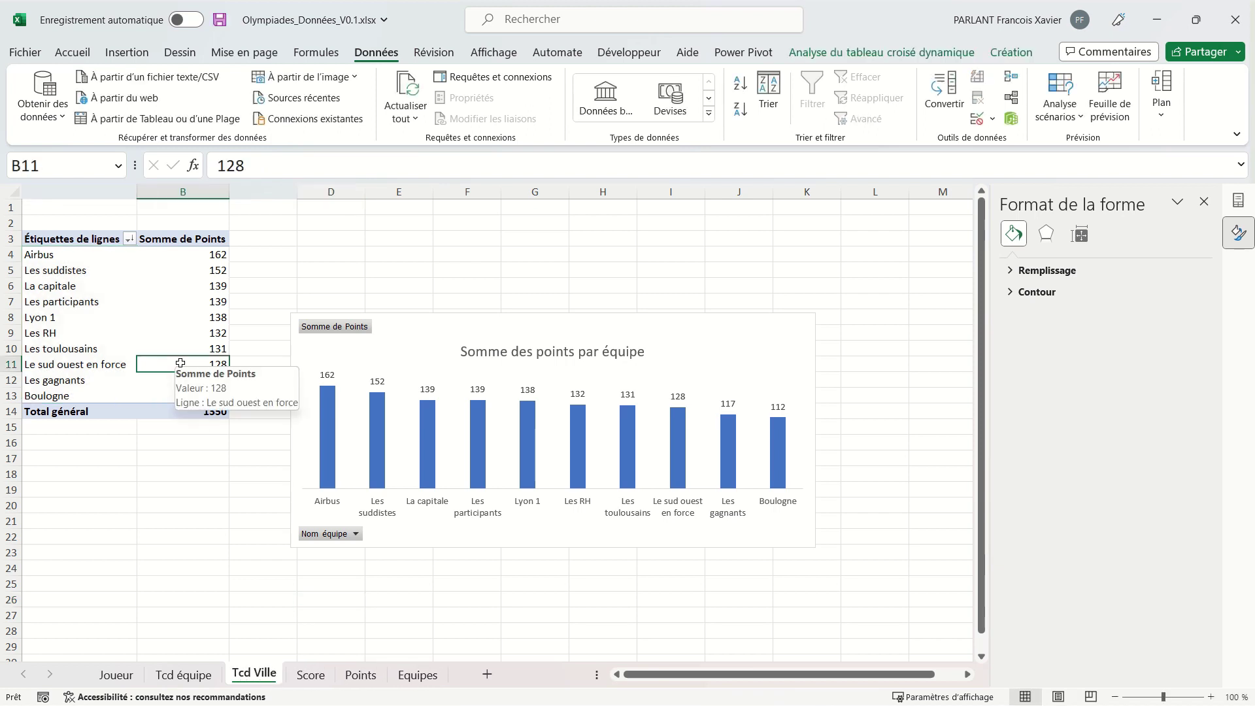
left_click(1240, 202)
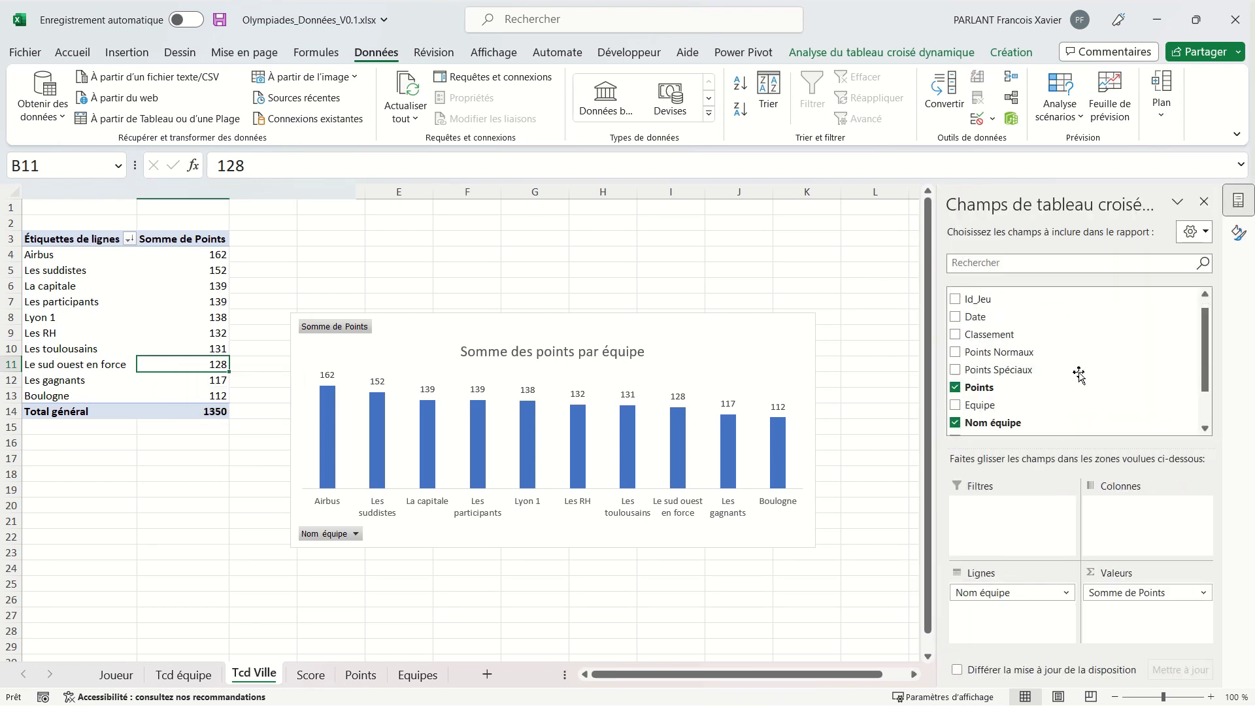
left_click(955, 422)
scroll(1043, 377, "down", 2)
left_click_drag(1029, 388, 983, 482)
left_click_drag(998, 654, 998, 645)
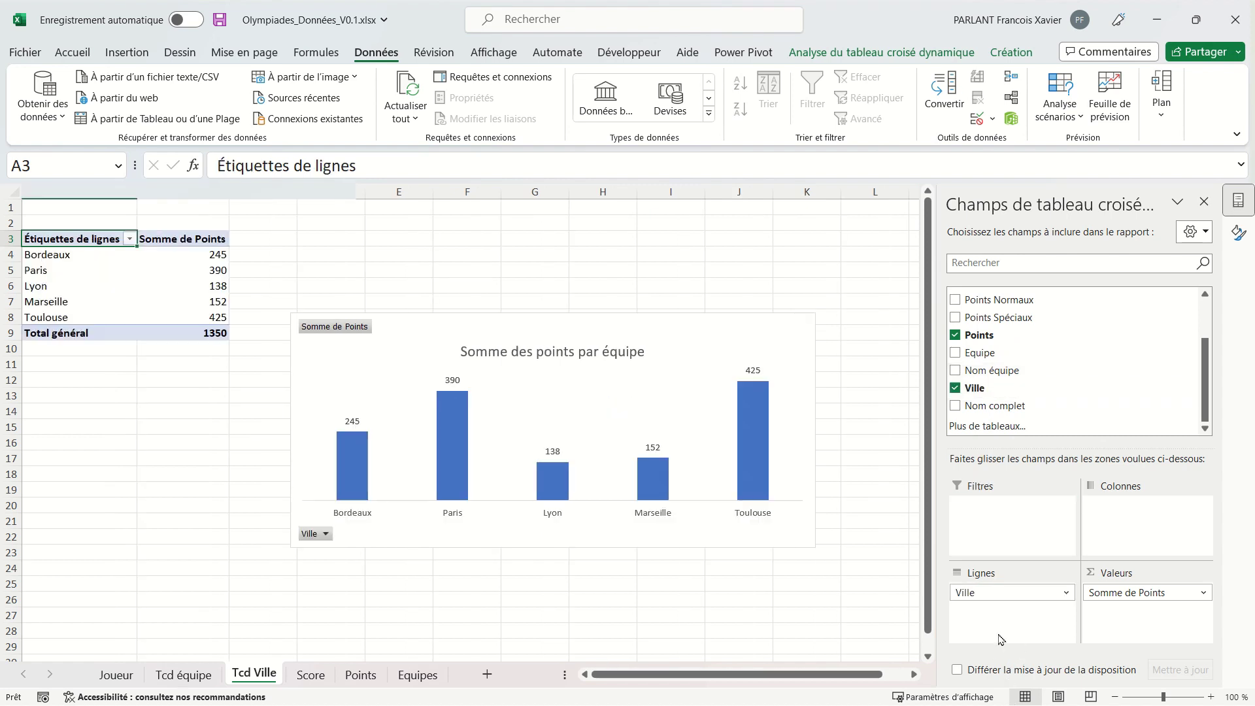
left_click(196, 302)
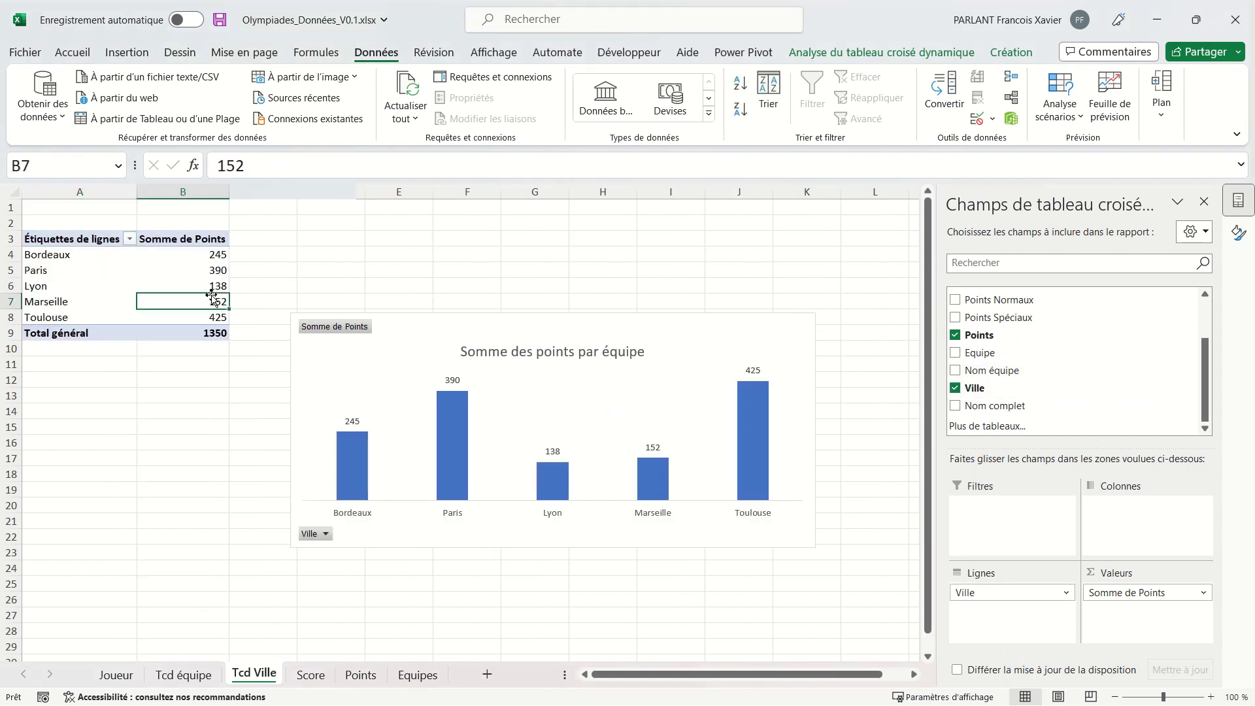
left_click(740, 109)
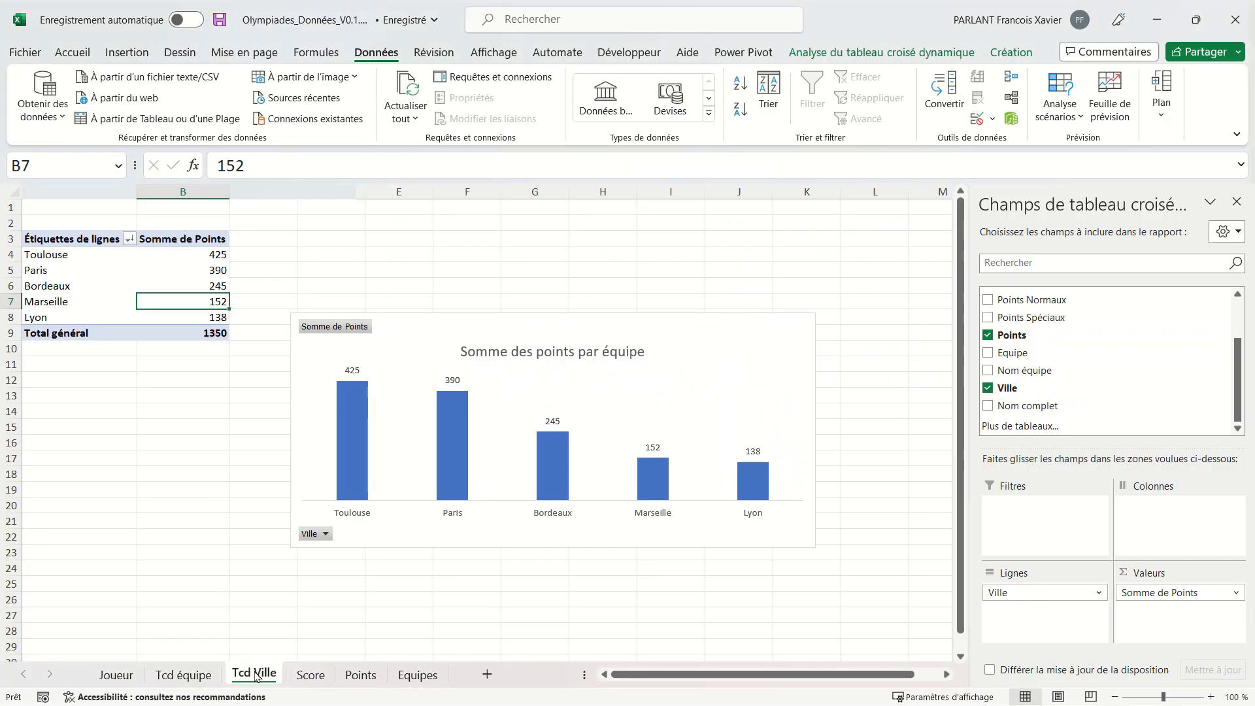
- Duplicate the Tcd Ville sheet directly after itself and name the copy "Tcd collaborateurs"
left_click_drag(256, 676, 310, 676)
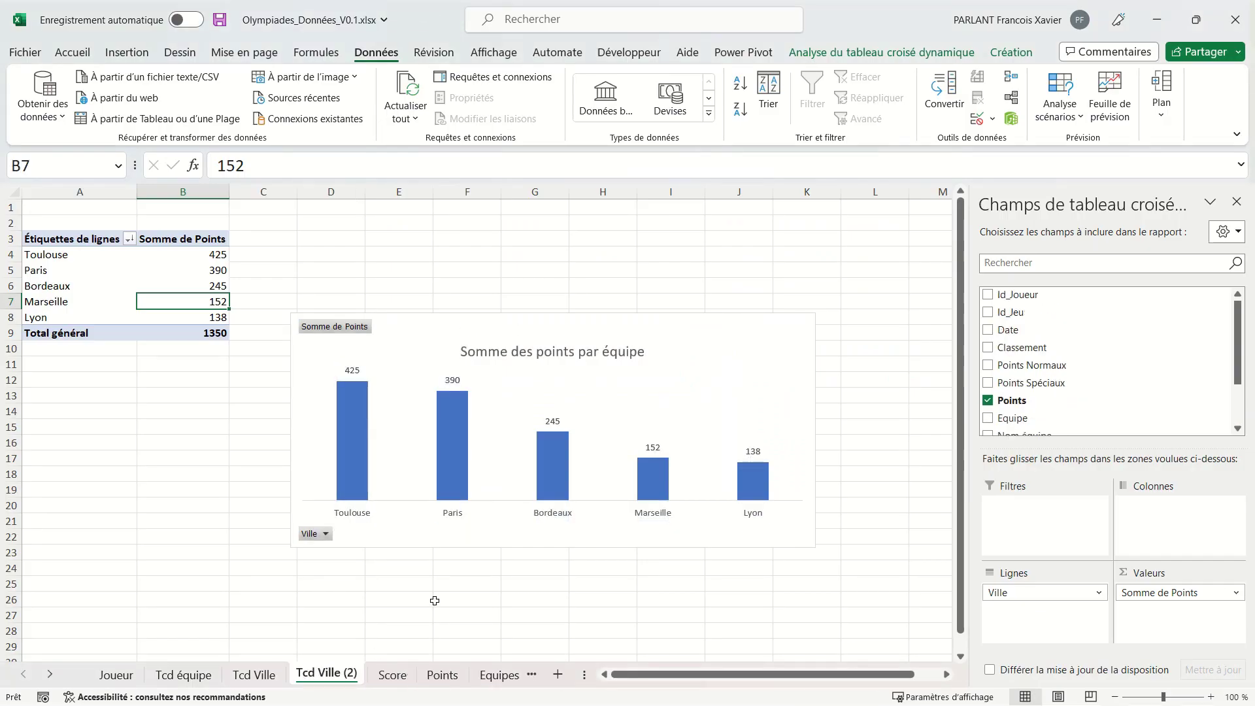
double_click(349, 673)
type("T")
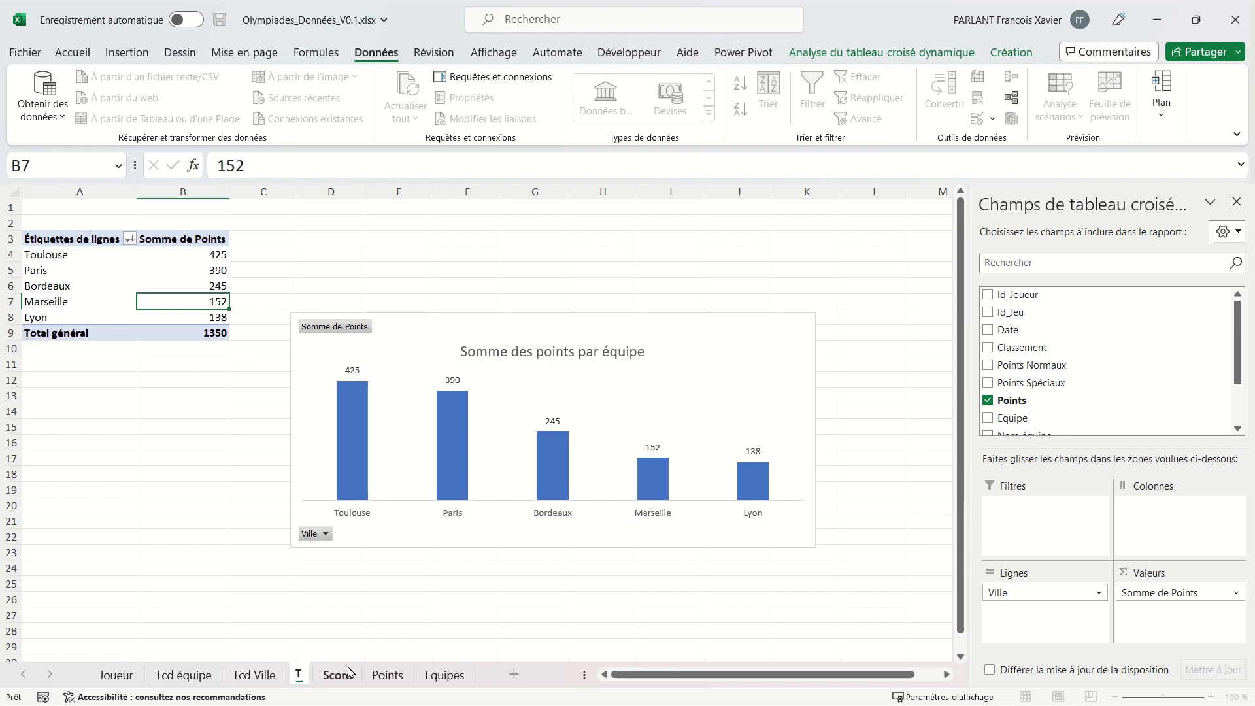
type("cd collabo")
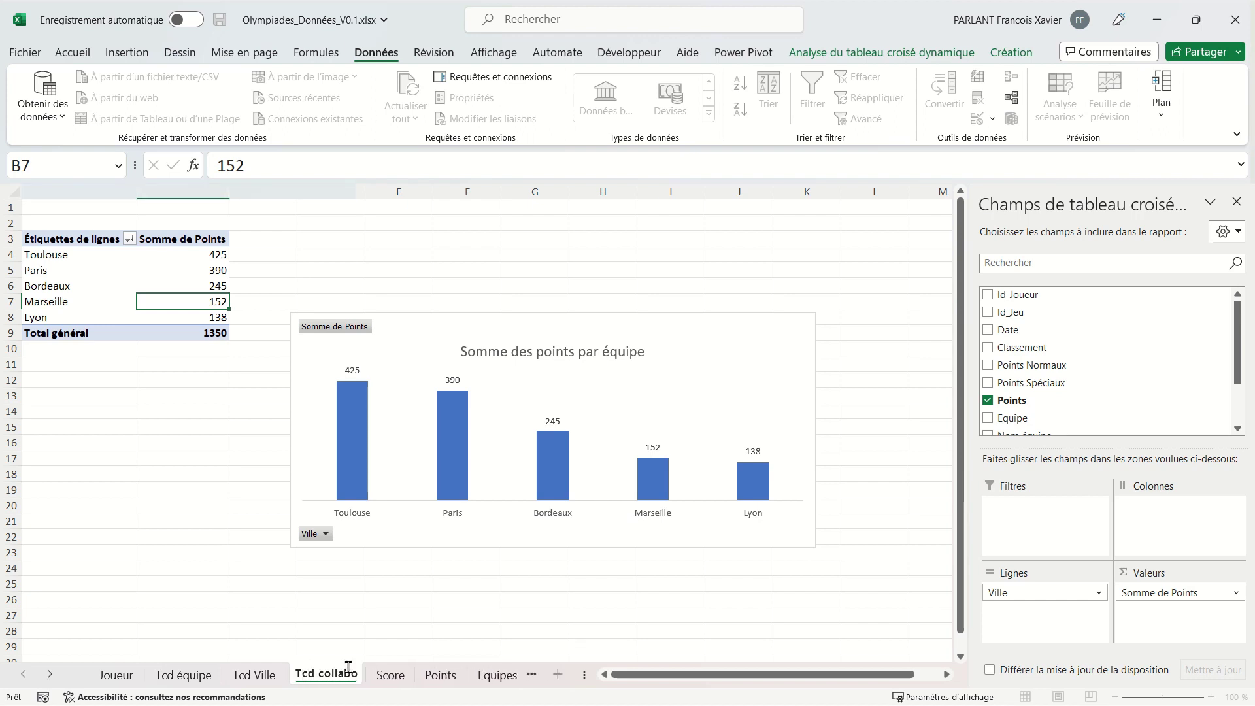
type("rateurs")
key("Return")
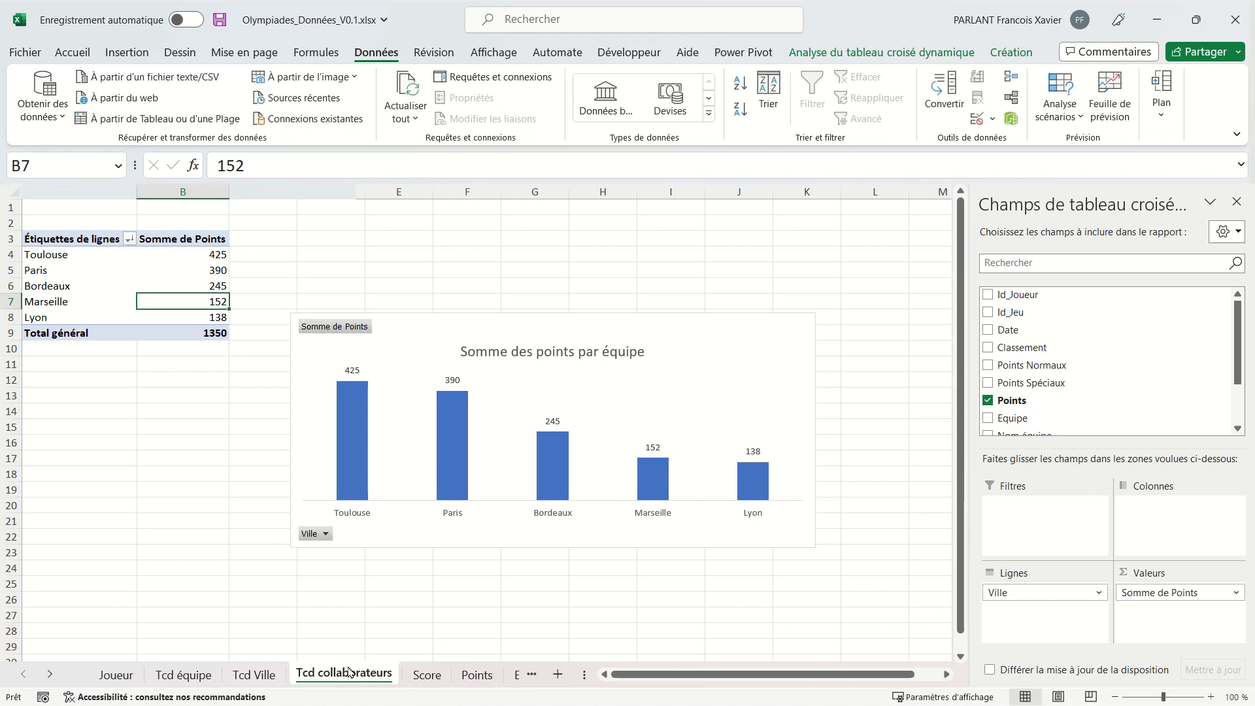
- Delete the chart on the Tcd collaborateurs sheet and remove Ville from its pivot table's rows
left_click(680, 316)
key("Delete")
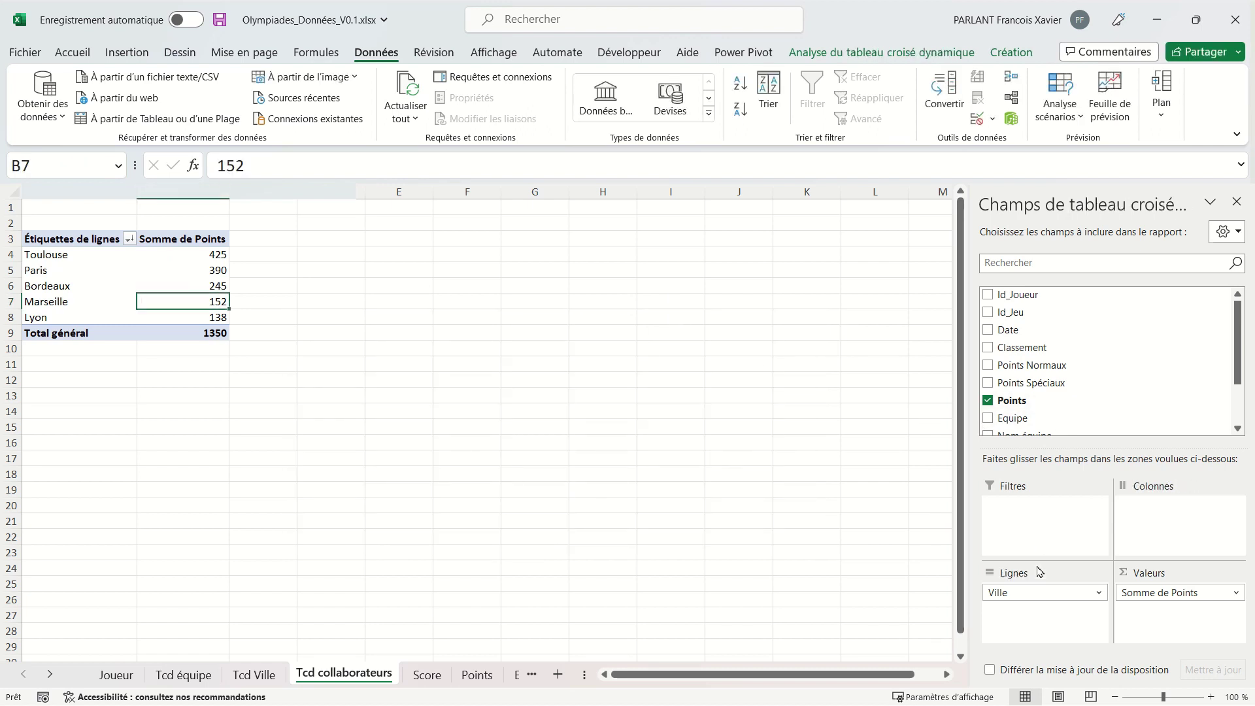
left_click_drag(1039, 592, 1066, 389)
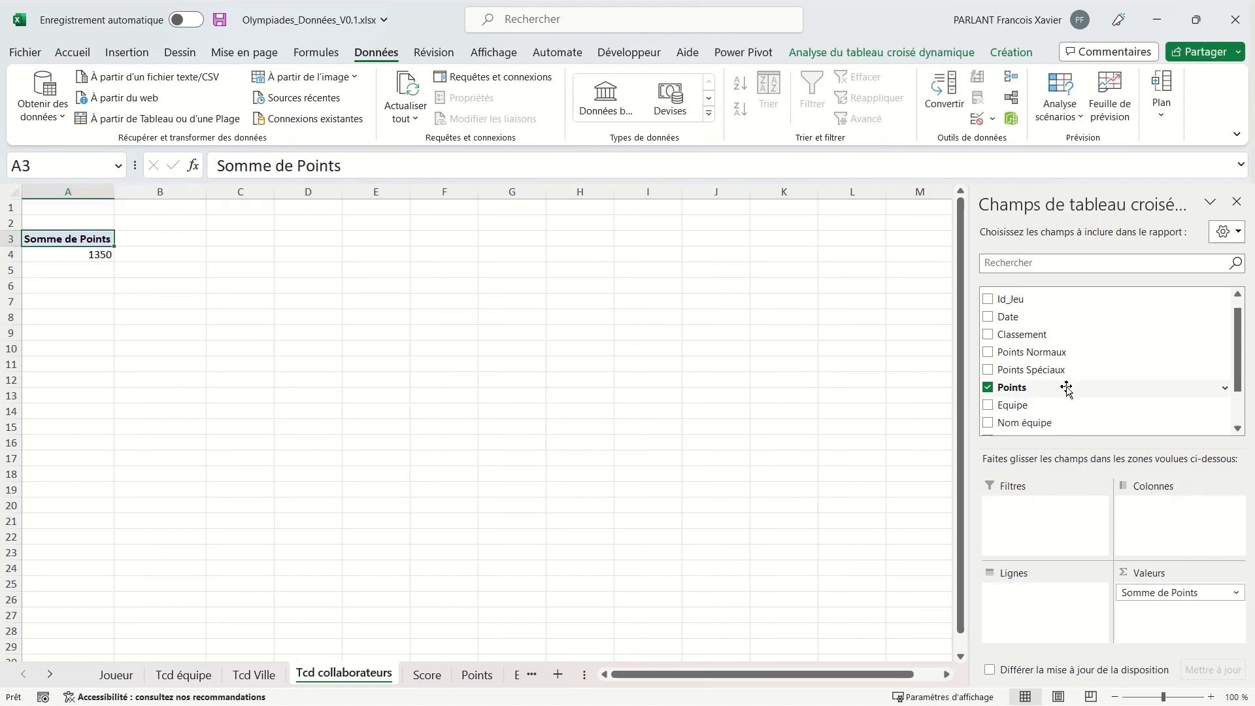
- Add Nom complet as the row field of the Tcd collaborateurs pivot table and sort Somme de Points in descending order
scroll(1038, 411, "down", 1)
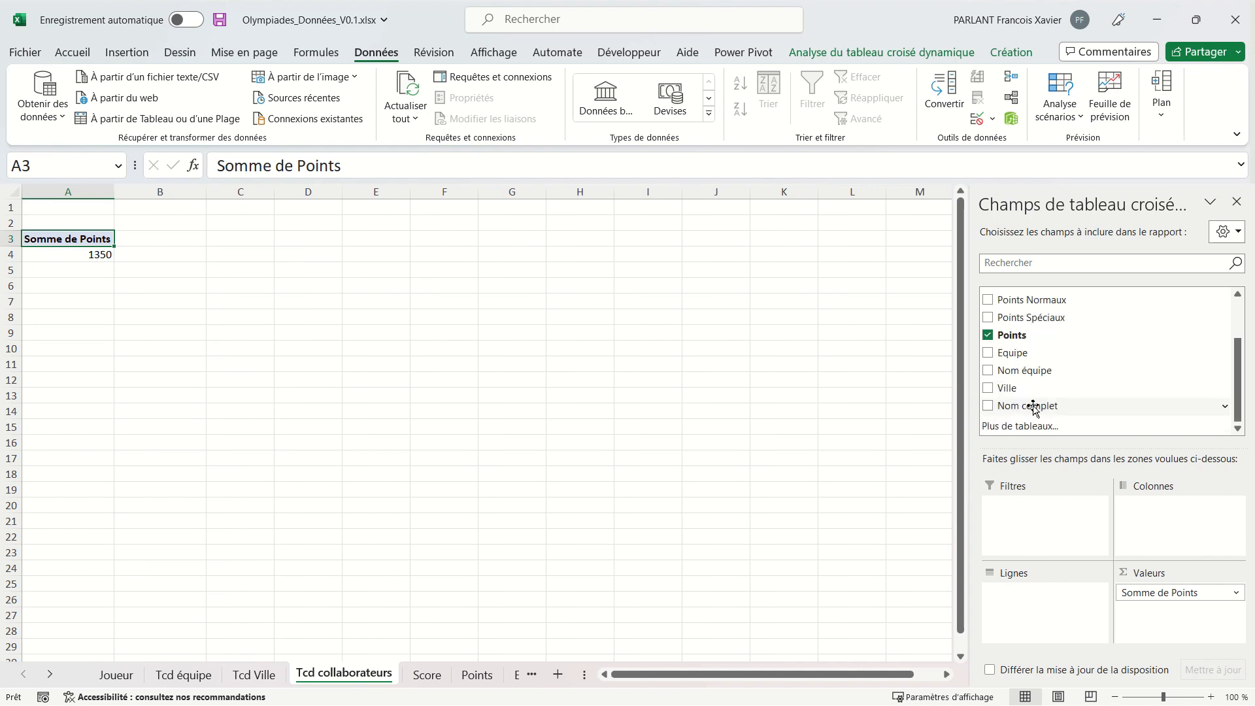
left_click_drag(1033, 408, 1043, 624)
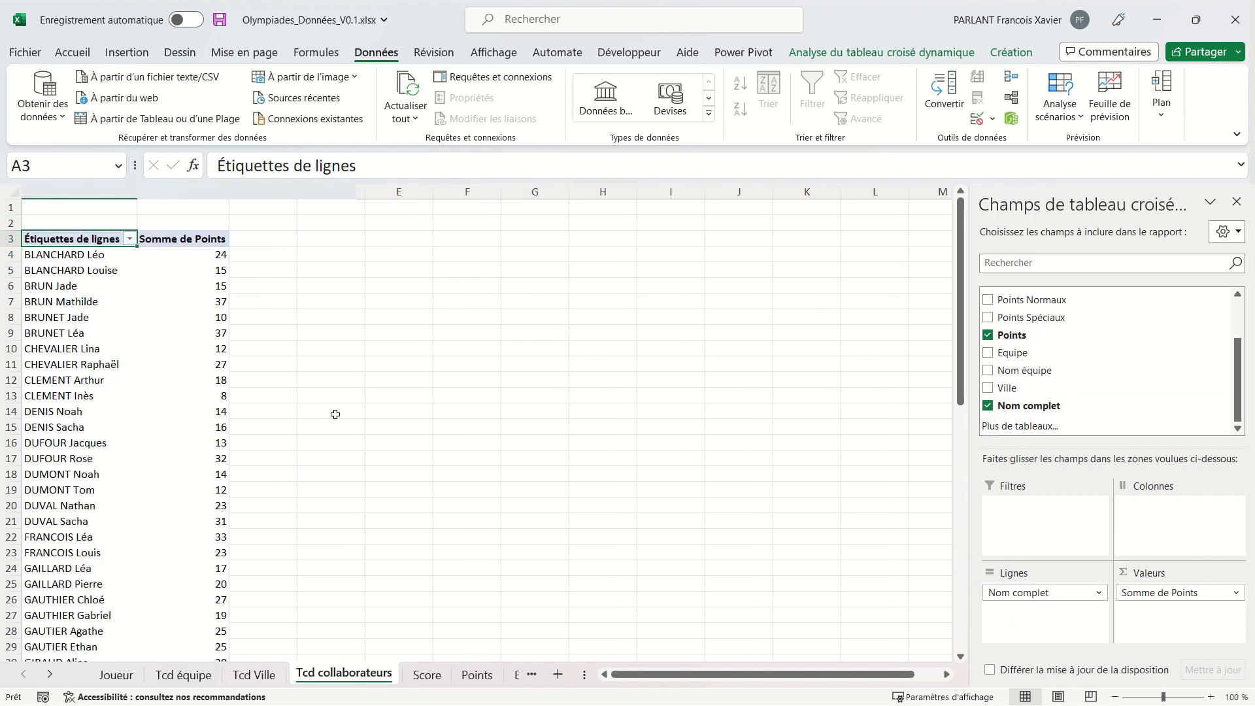
left_click(192, 290)
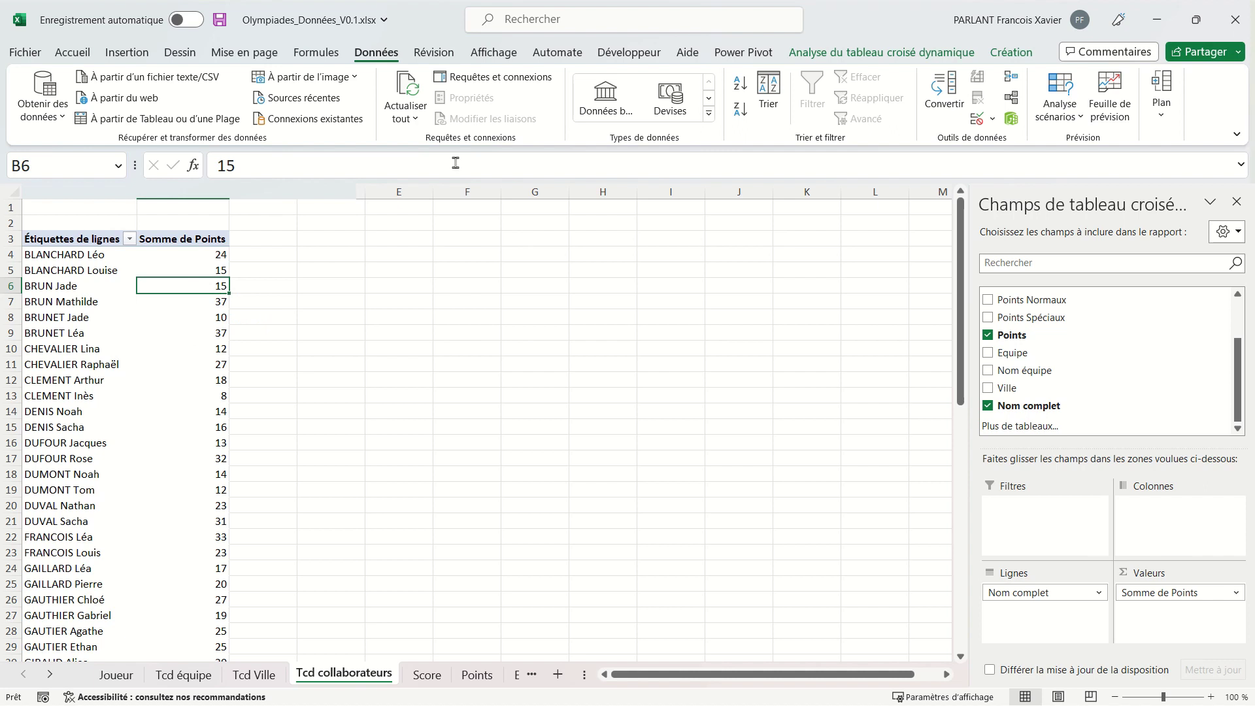
left_click(740, 110)
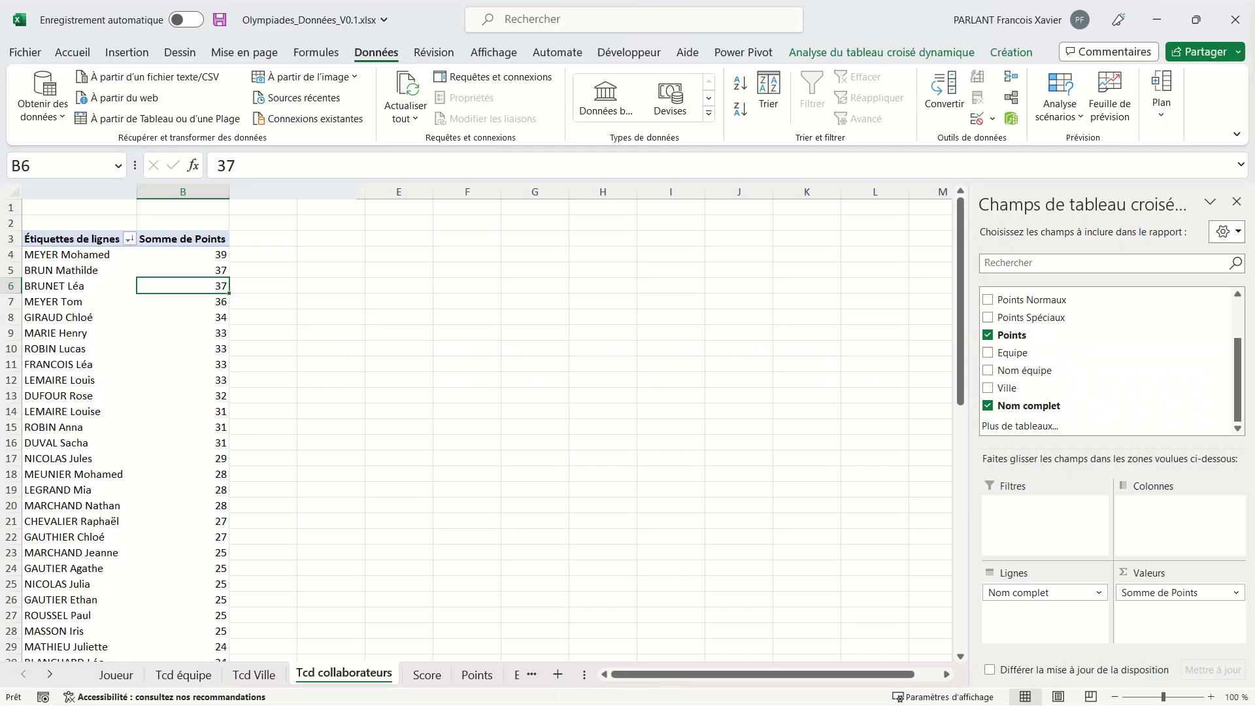
- Move the team pivot chart from the Tcd équipe sheet to the area beside the pivot table on Tcd collaborateurs
left_click(202, 670)
left_click(549, 322)
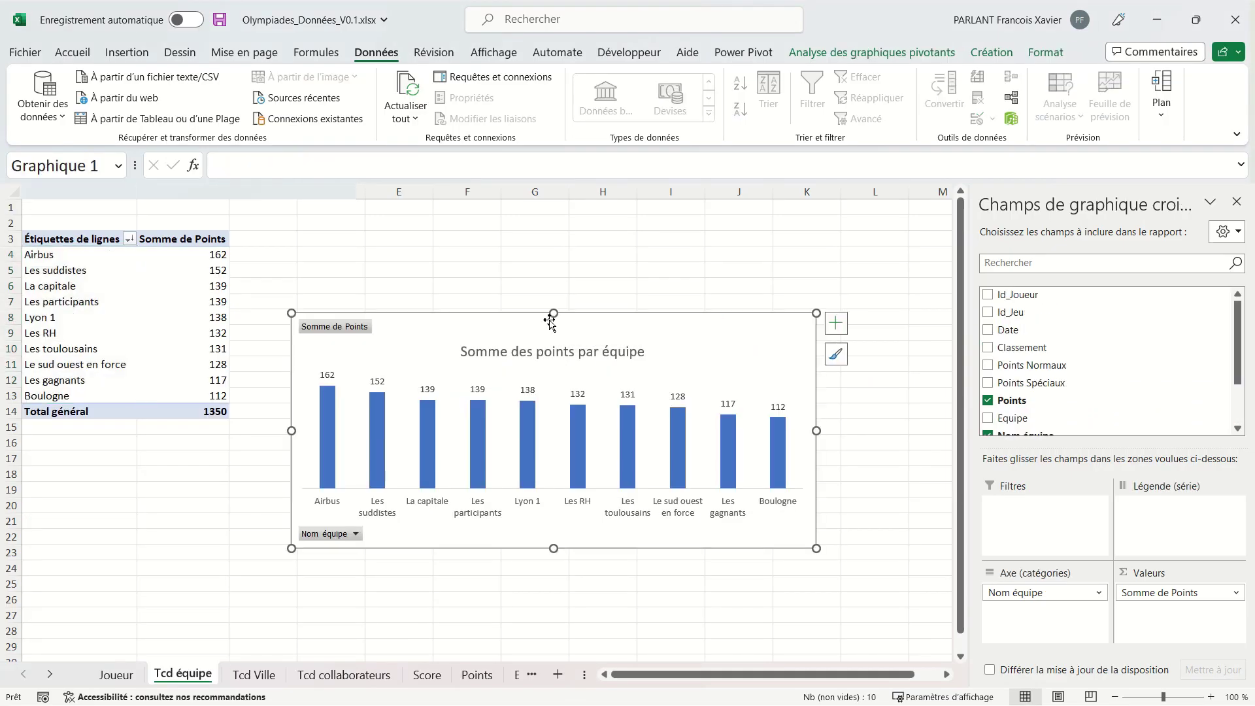
key("Delete")
left_click(346, 674)
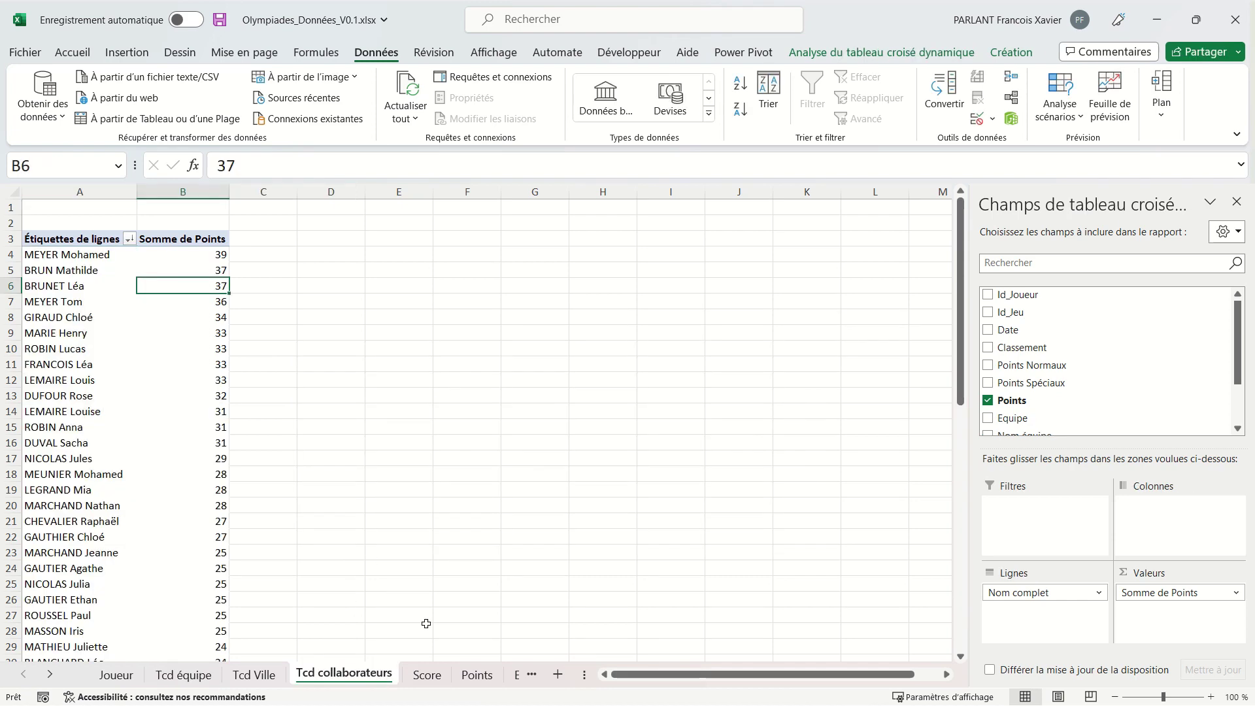
left_click(341, 339)
key("ctrl+v")
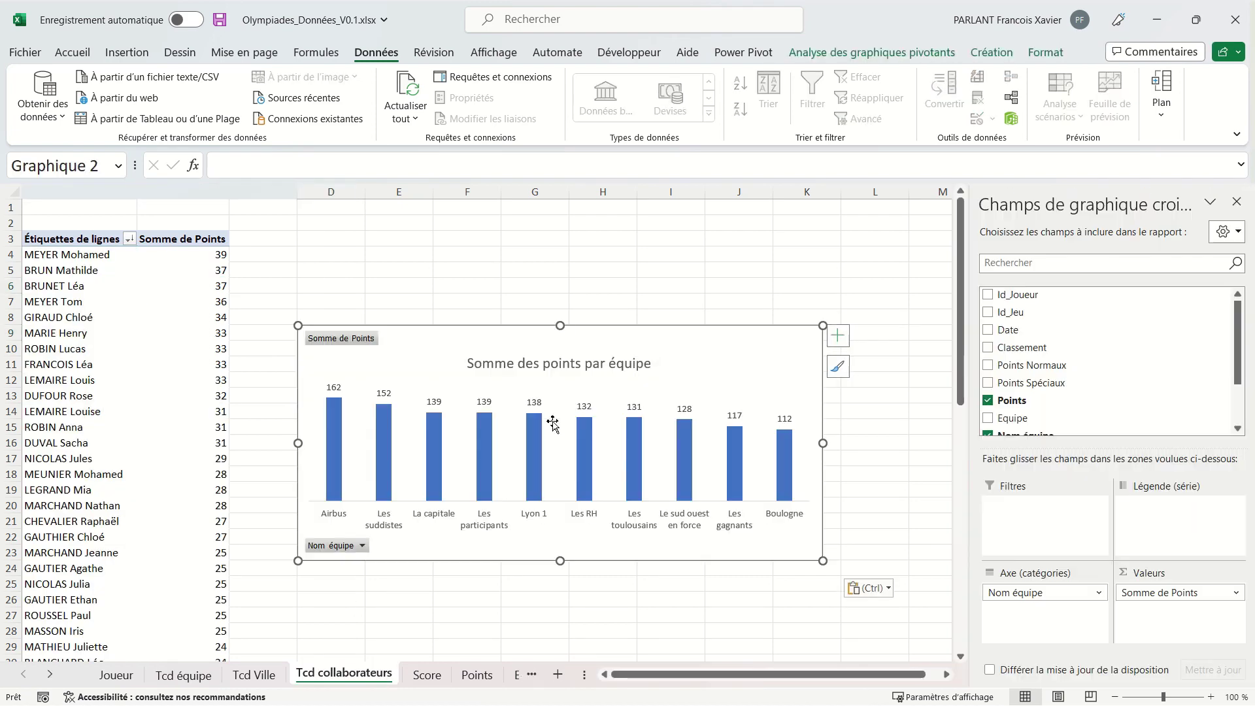
- Move the city pivot chart from the Tcd Ville sheet to Tcd collaborateurs, below the team chart
left_click(254, 674)
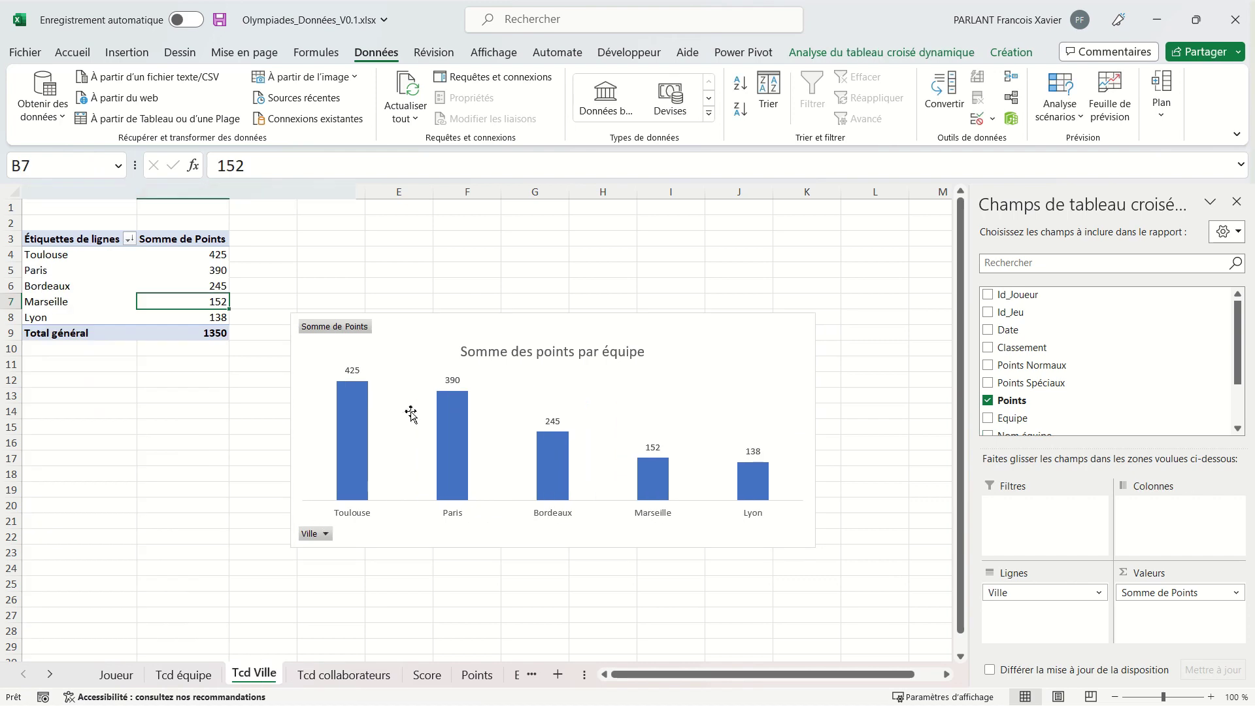
left_click(524, 332)
key("Delete")
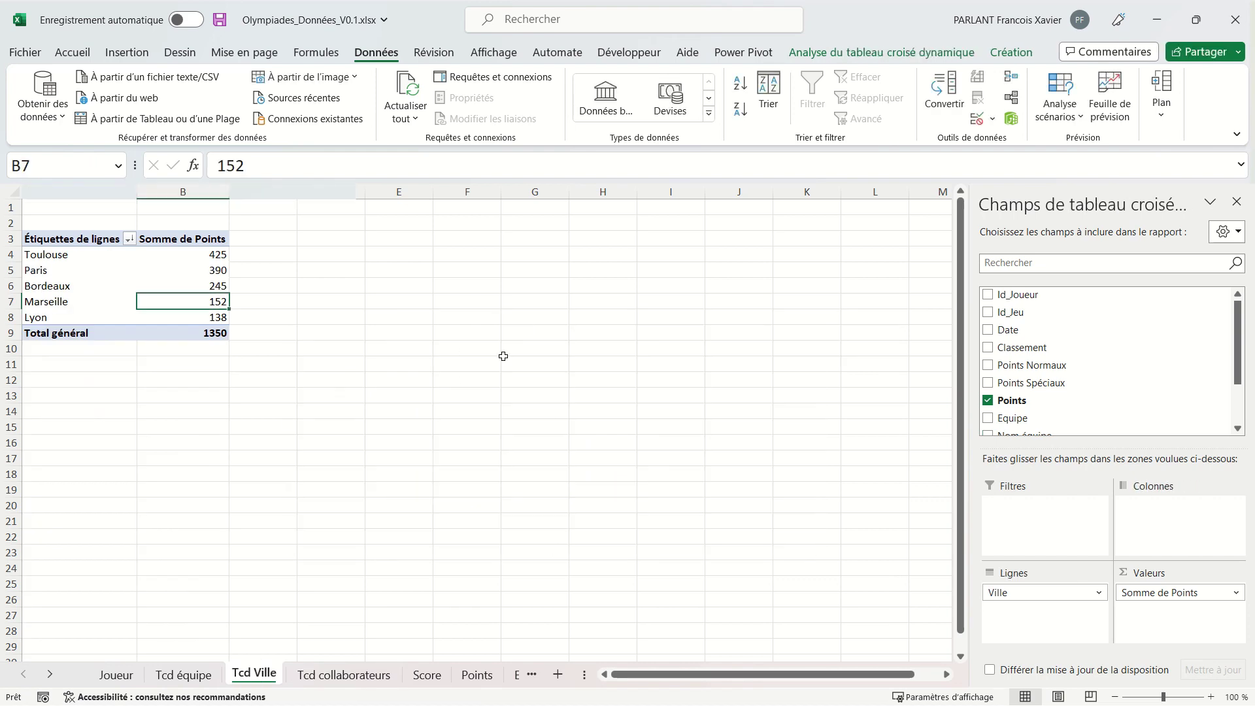
left_click(333, 675)
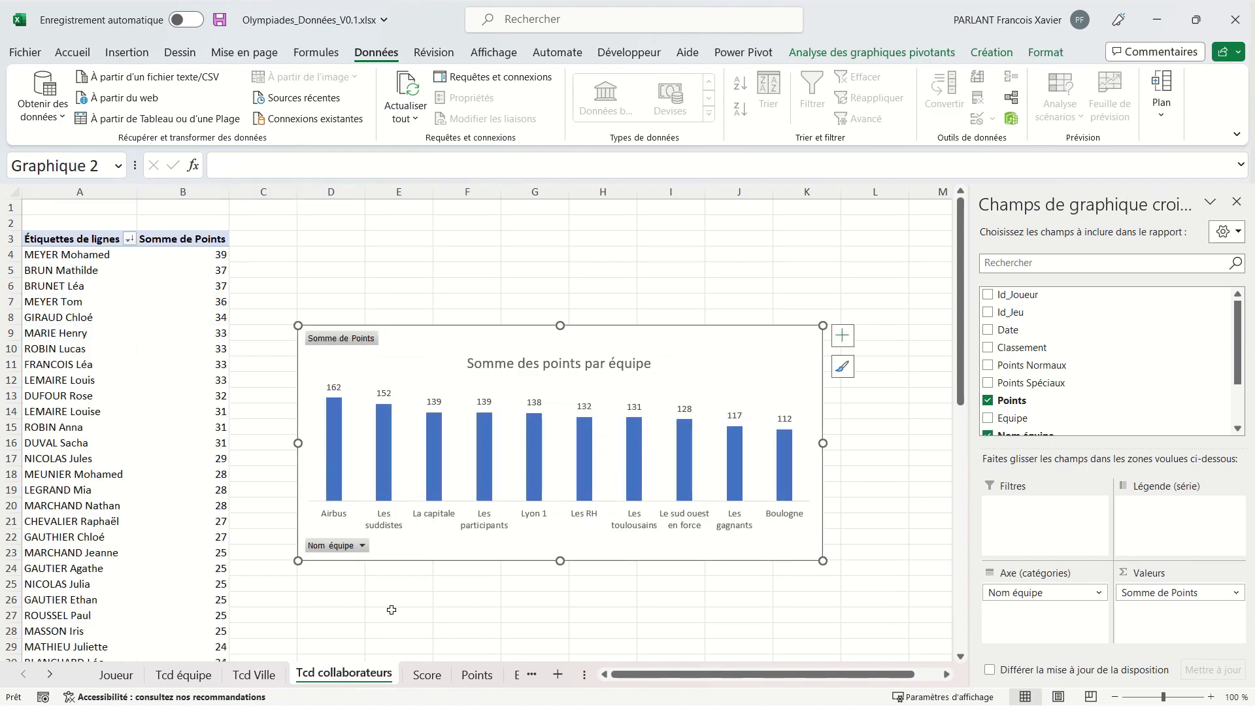
left_click(349, 591)
key("ctrl+v")
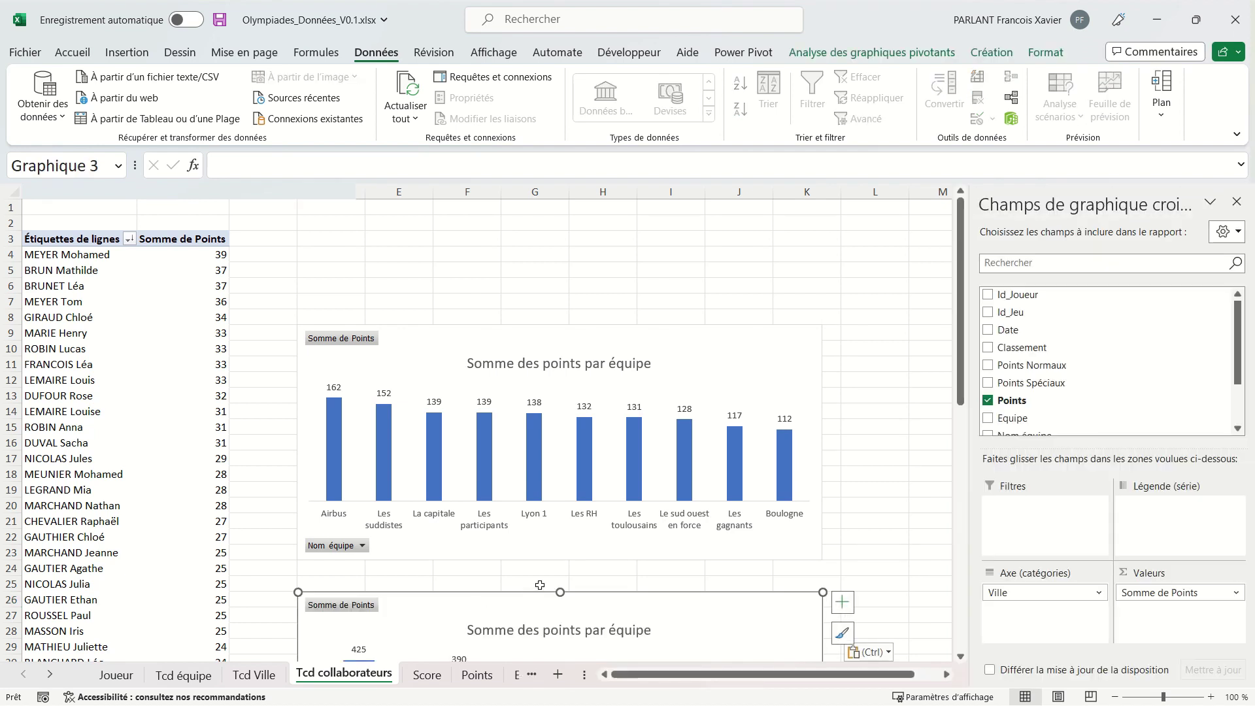
- Insert a Date timeline for the team chart and fit it above that chart, about 16.81 cm wide
left_click(471, 335)
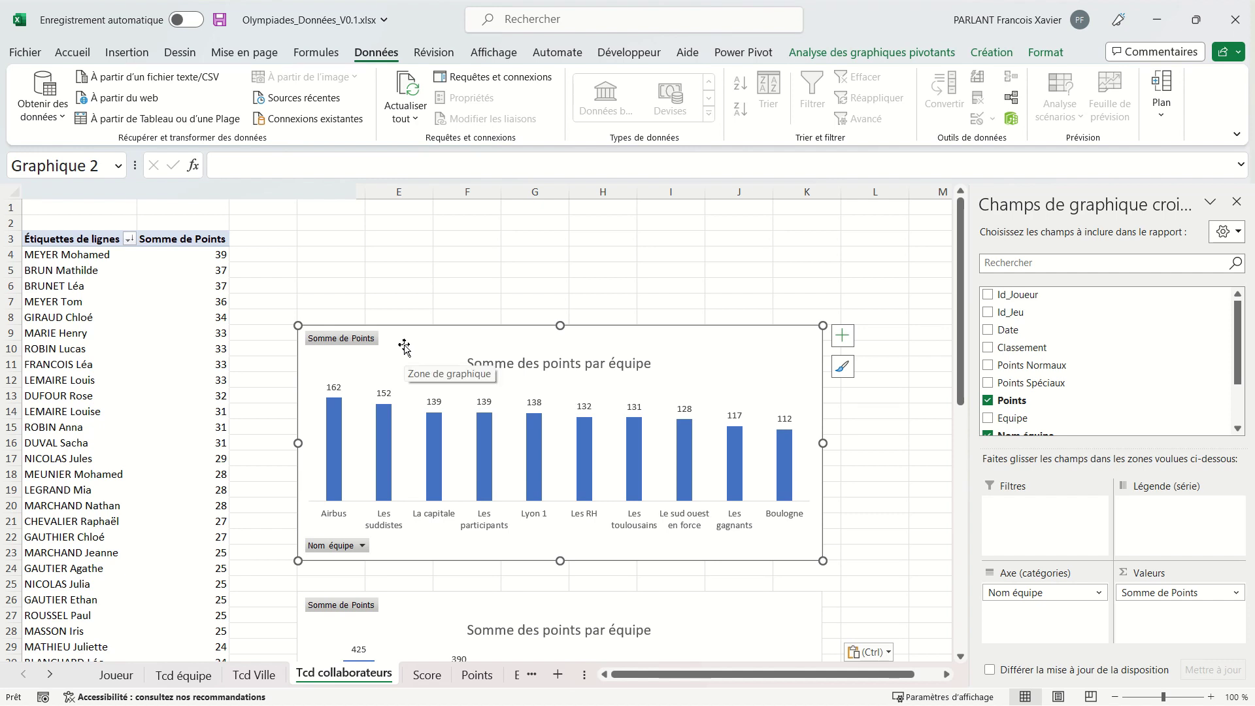
left_click(848, 52)
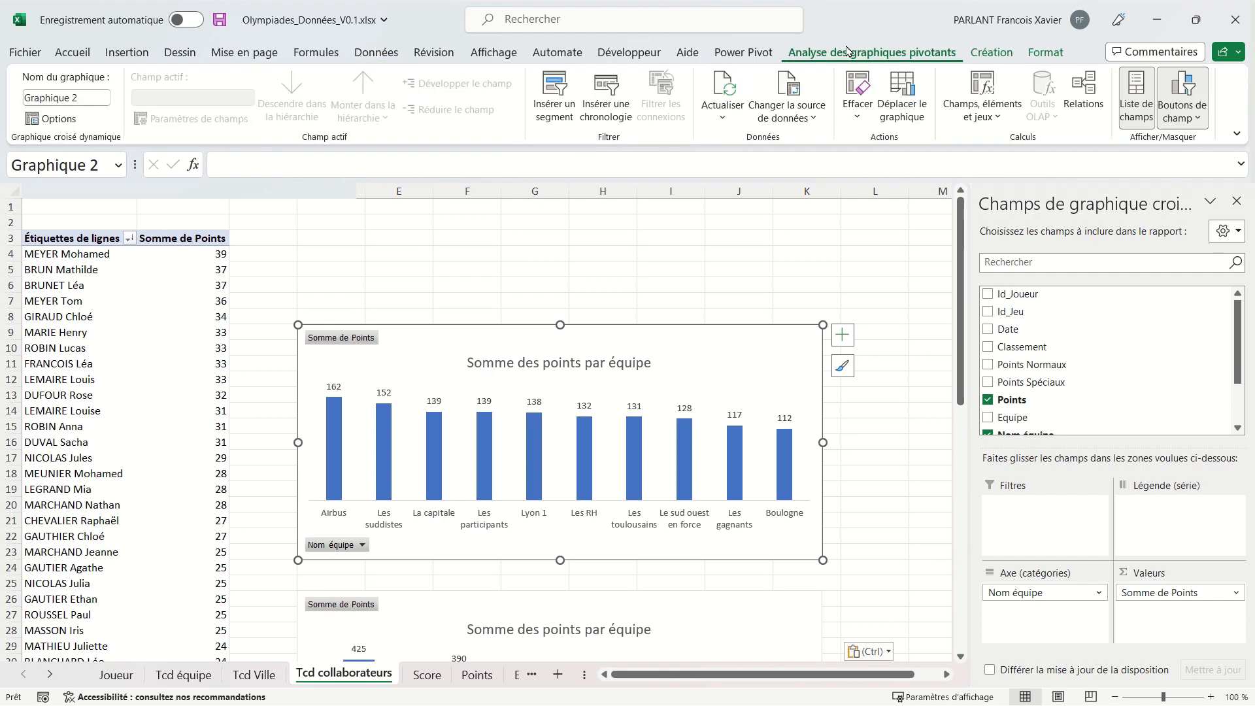
left_click(594, 106)
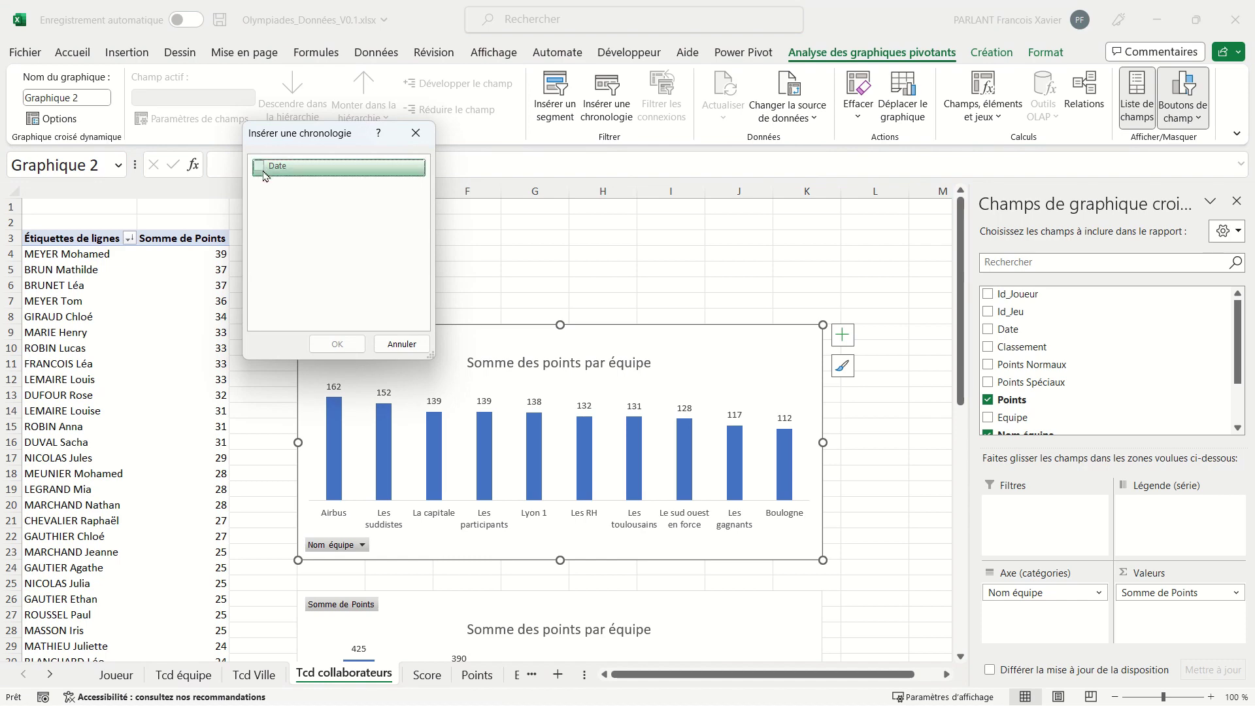
left_click(262, 169)
left_click(339, 345)
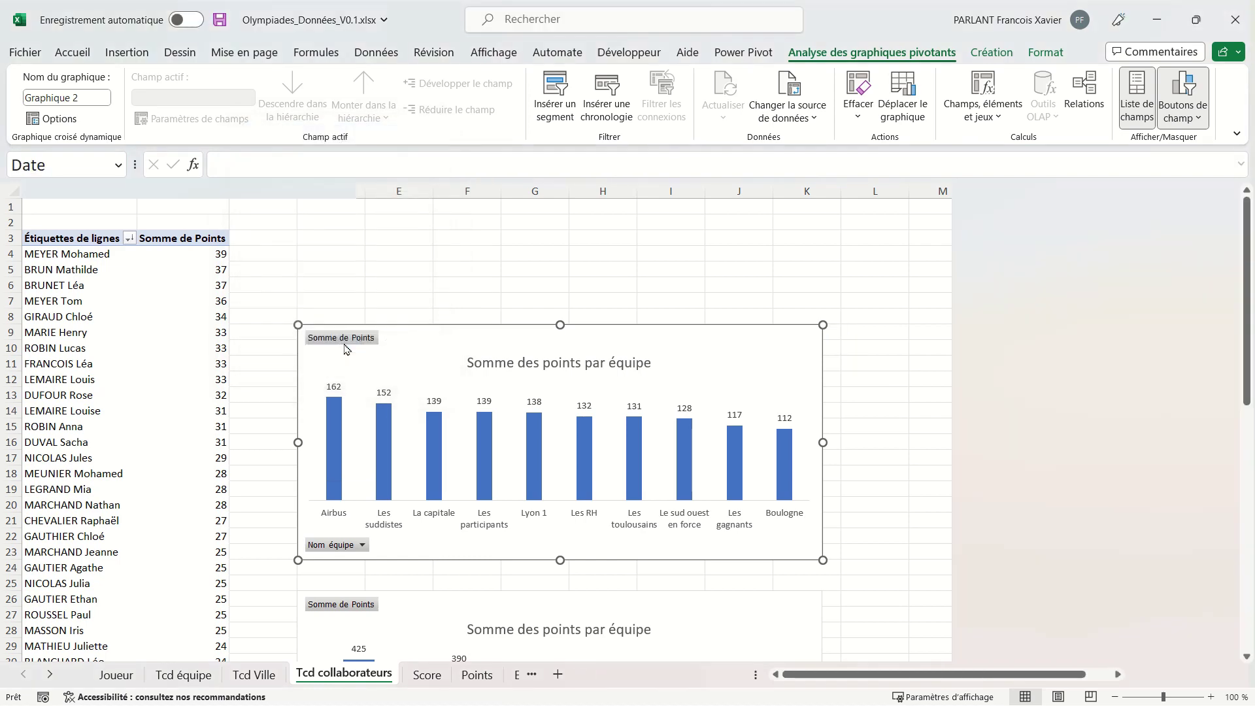
left_click_drag(482, 391, 457, 210)
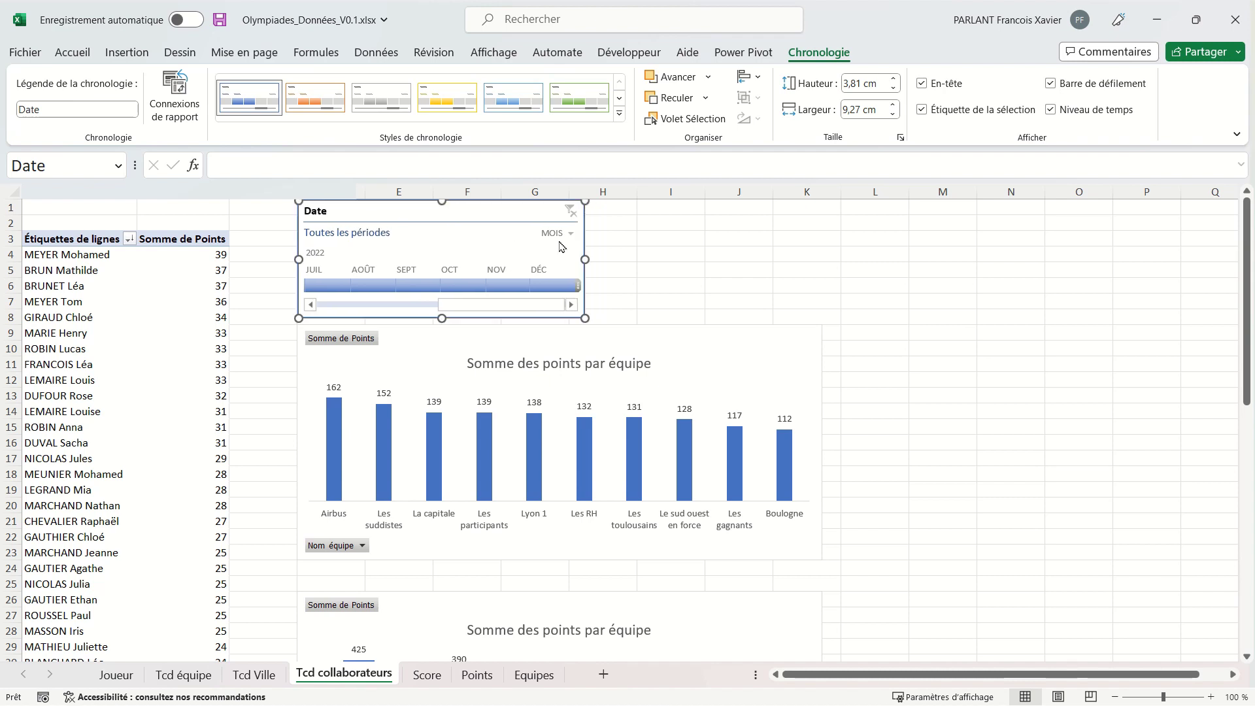
left_click_drag(584, 259, 818, 259)
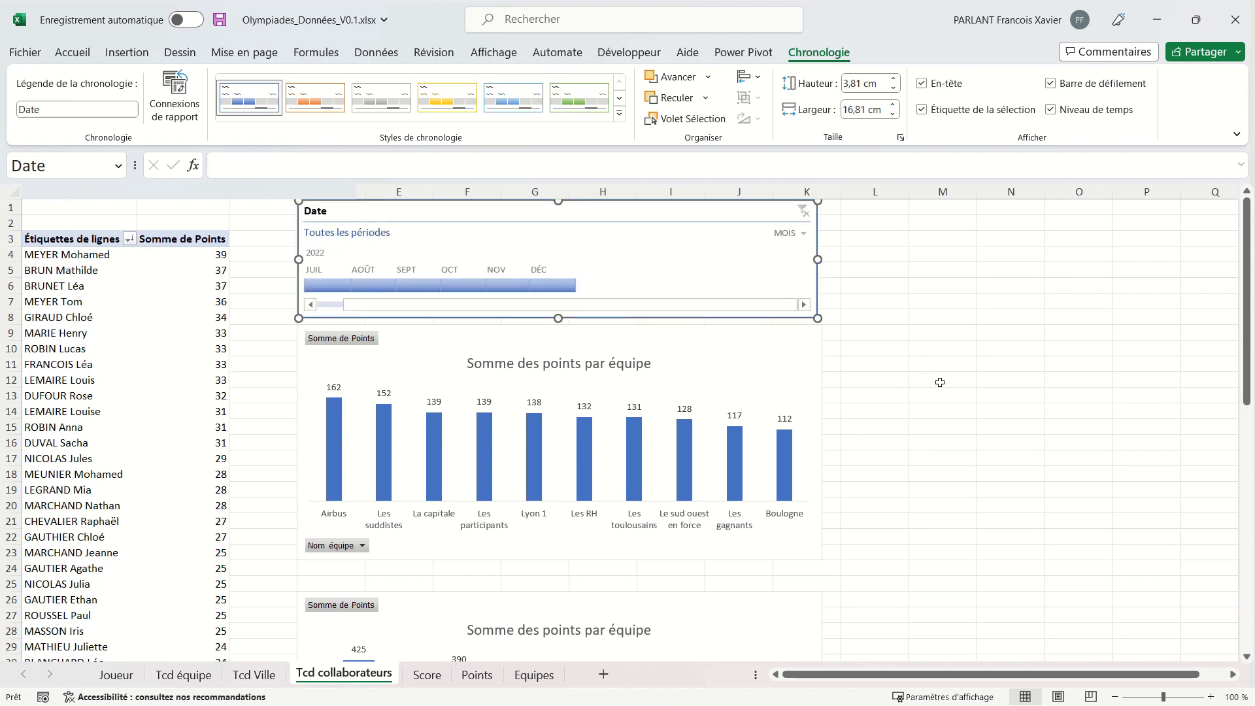
- Filter the Date timeline to September, October and November 2022 in turn and check which charts and tables respond
left_click(425, 287)
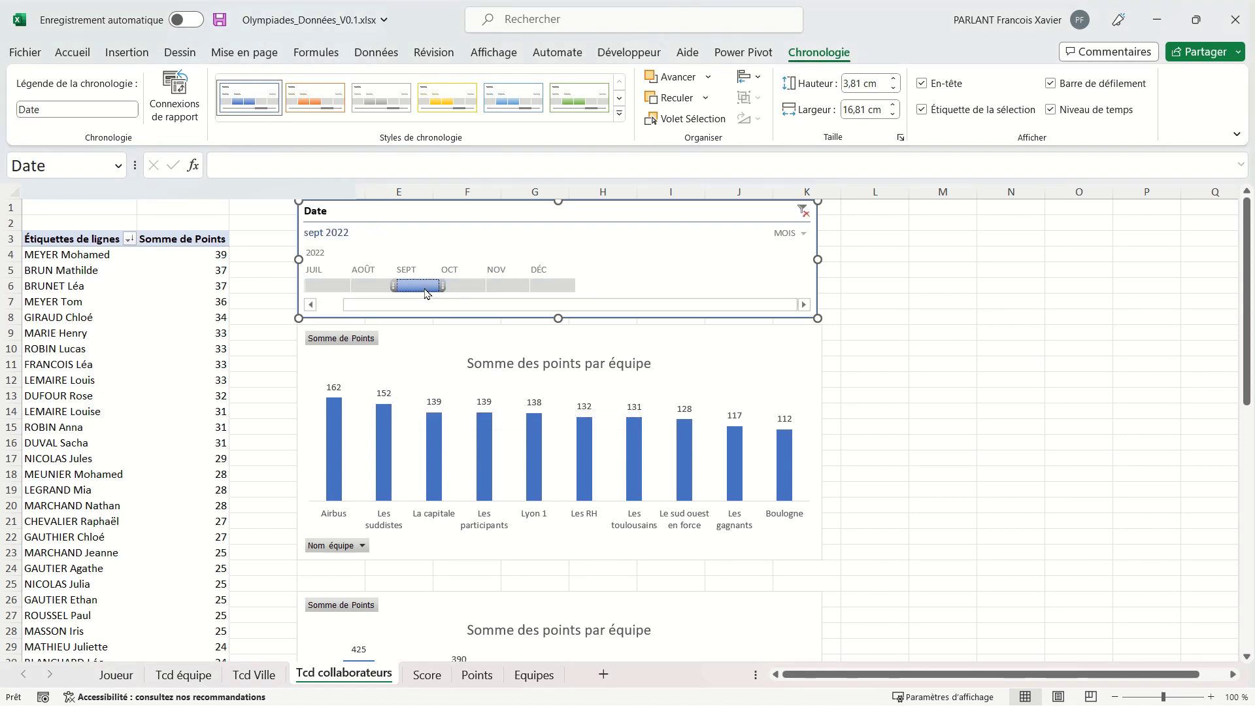
left_click(464, 286)
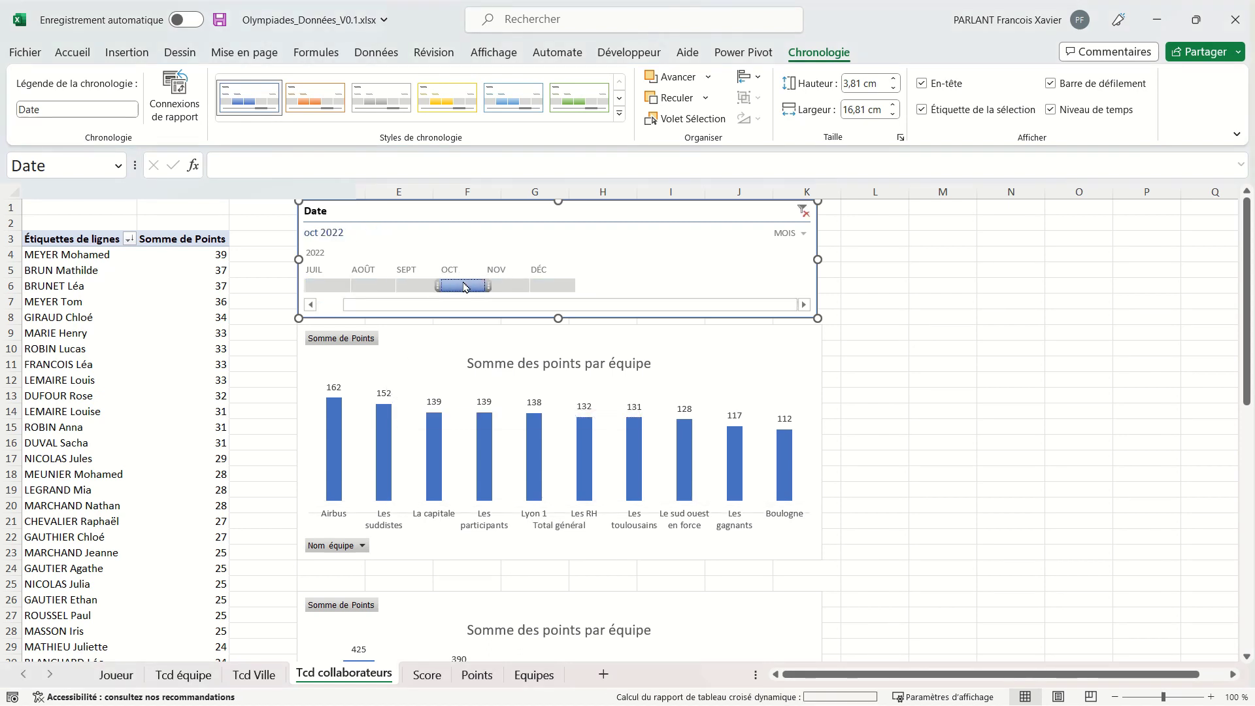
left_click(517, 286)
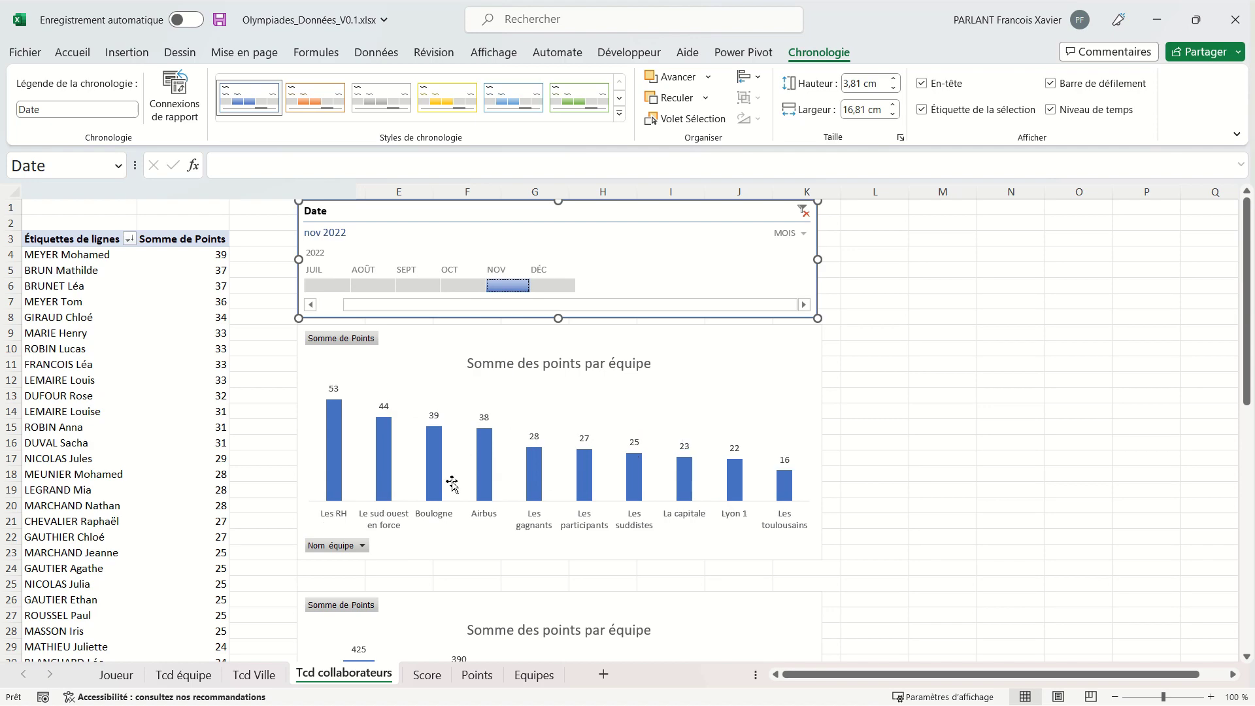
scroll(452, 483, "down", 2)
scroll(452, 483, "up", 2)
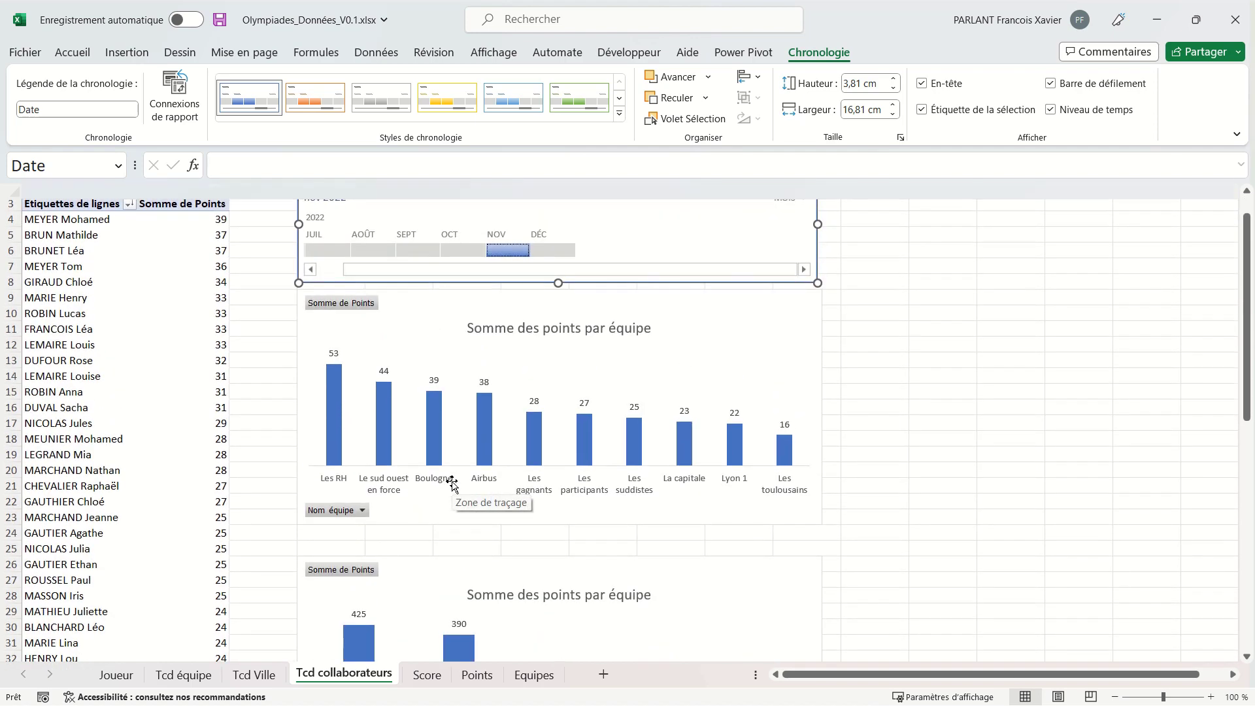
scroll(453, 483, "up", 1)
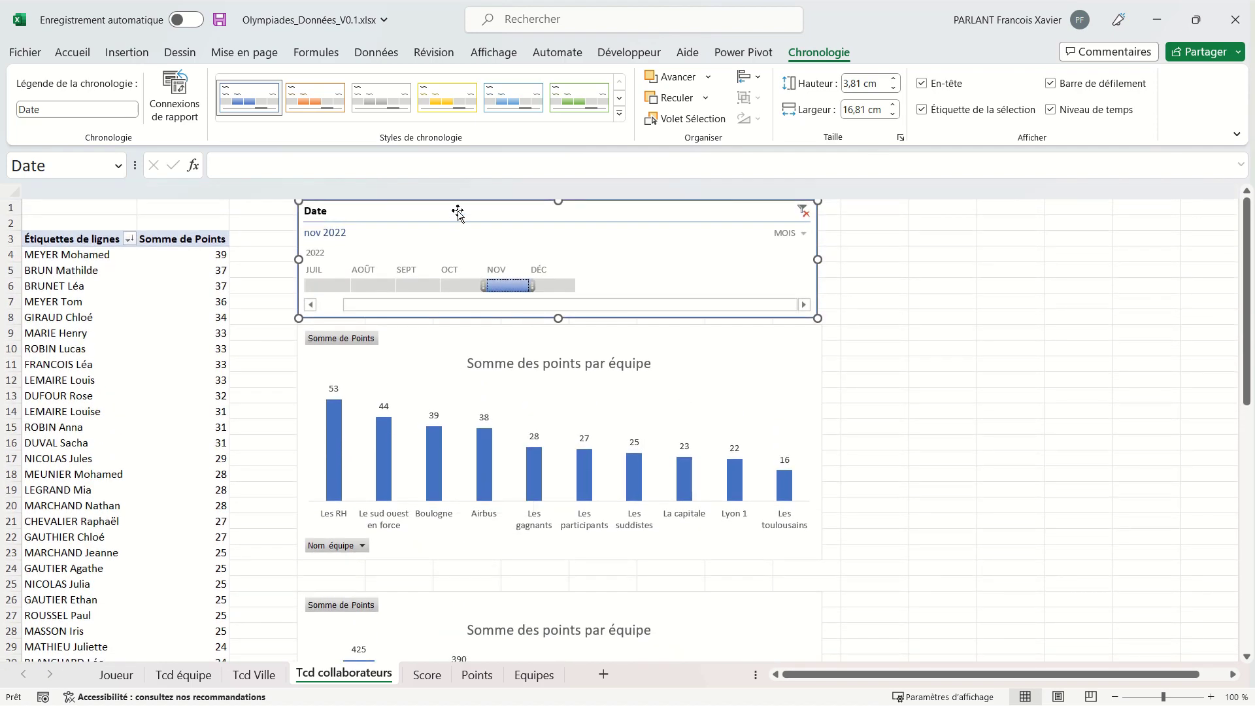
- Connect the Date timeline to the Tcd collaborateurs and Tcd Ville pivot tables as well as Tcd équipe
right_click(459, 212)
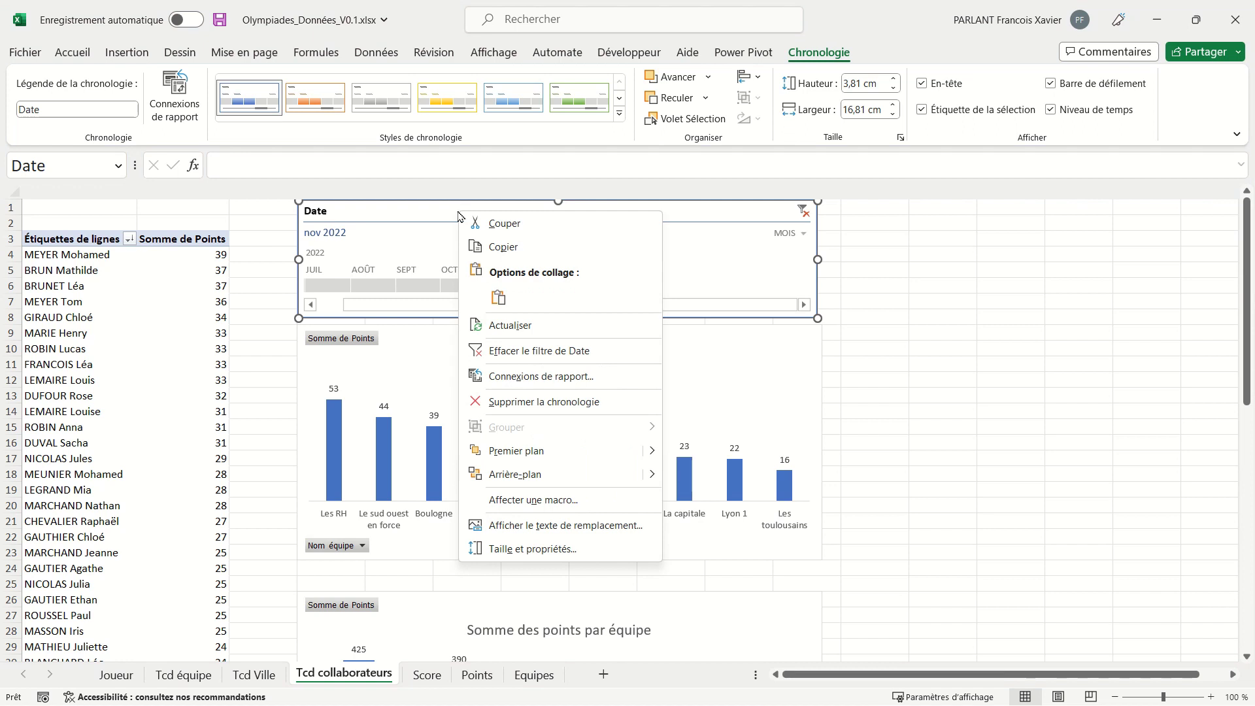
left_click(538, 376)
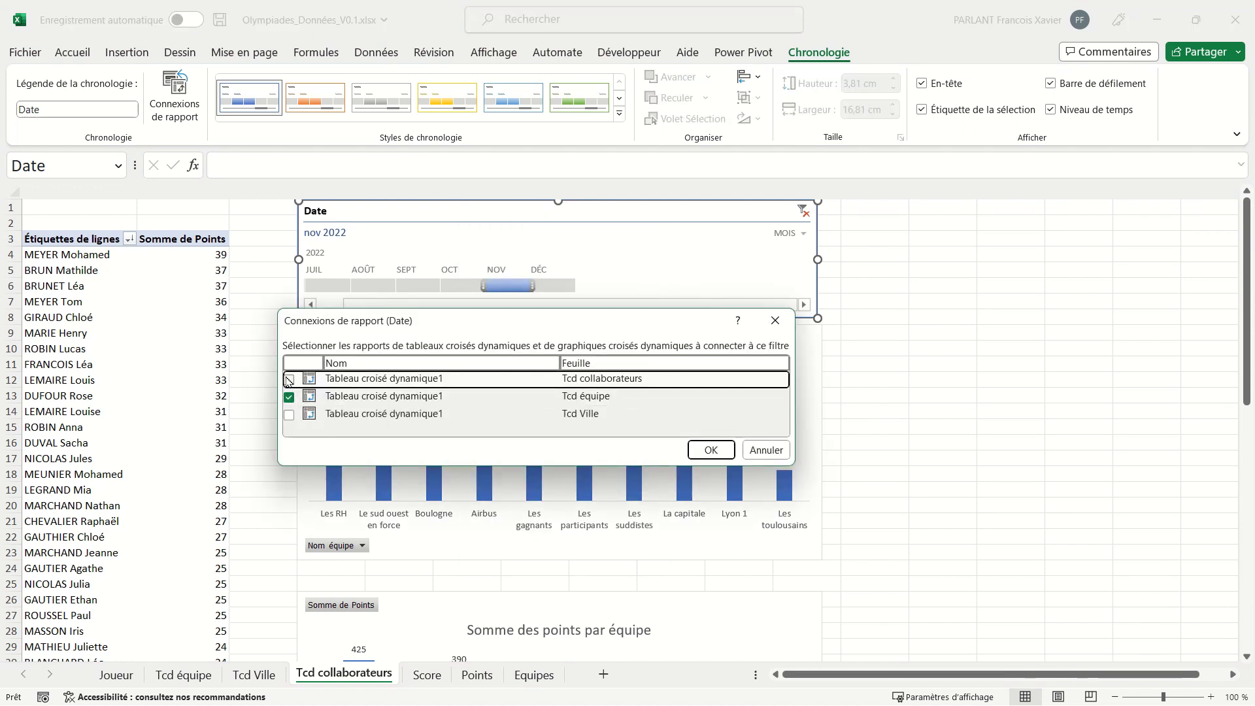
left_click(289, 414)
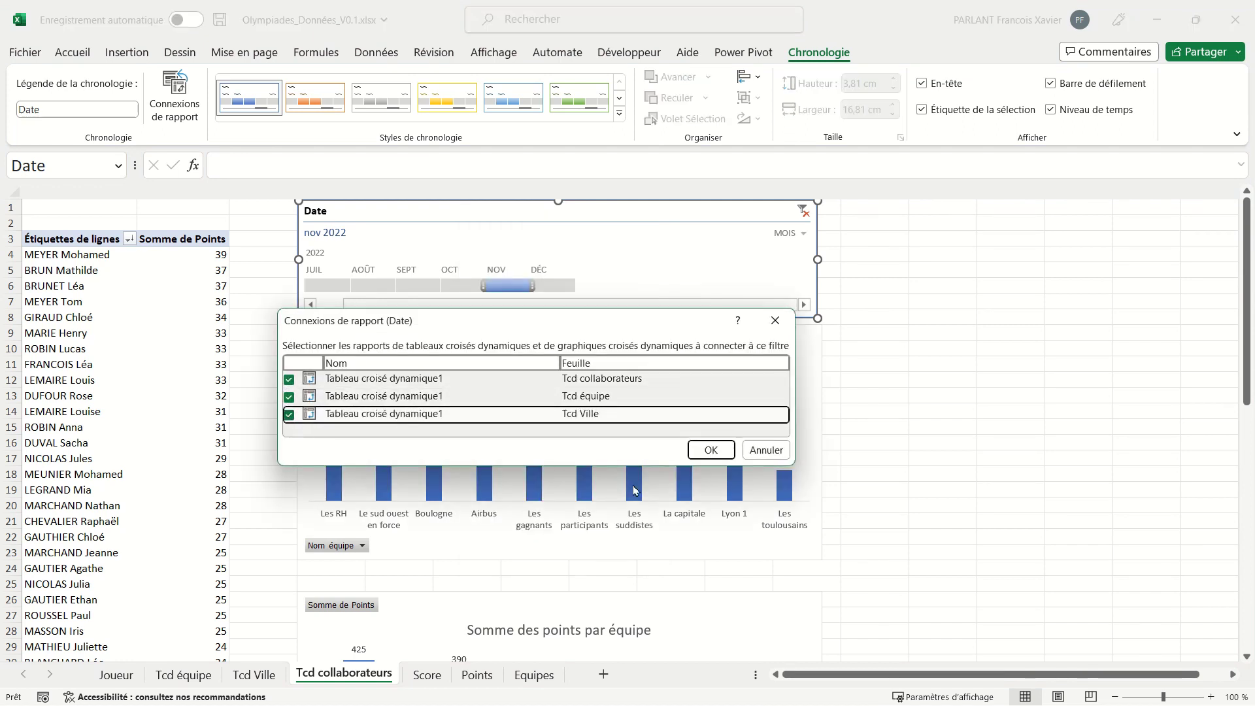
left_click(711, 450)
left_click(999, 363)
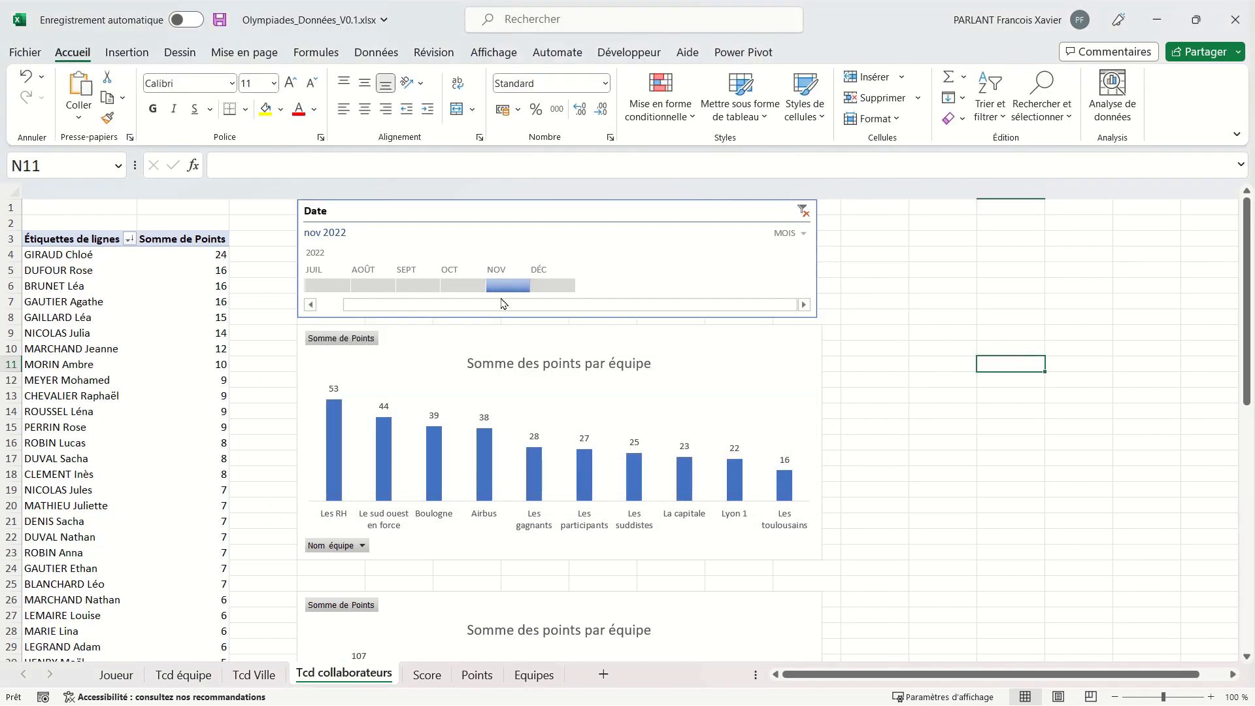
- Test the linked timeline on October, September, August and November 2022, finishing with the filter on December 2022
left_click(469, 286)
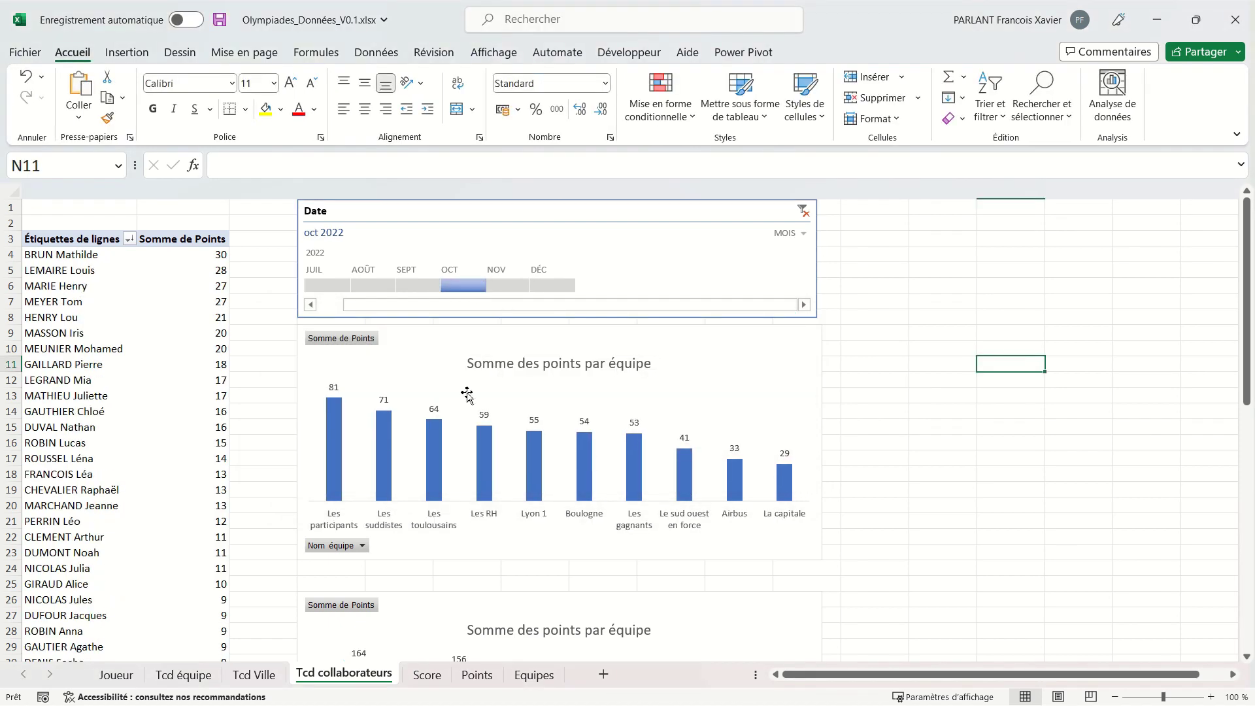
scroll(467, 394, "down", 2, "ctrl")
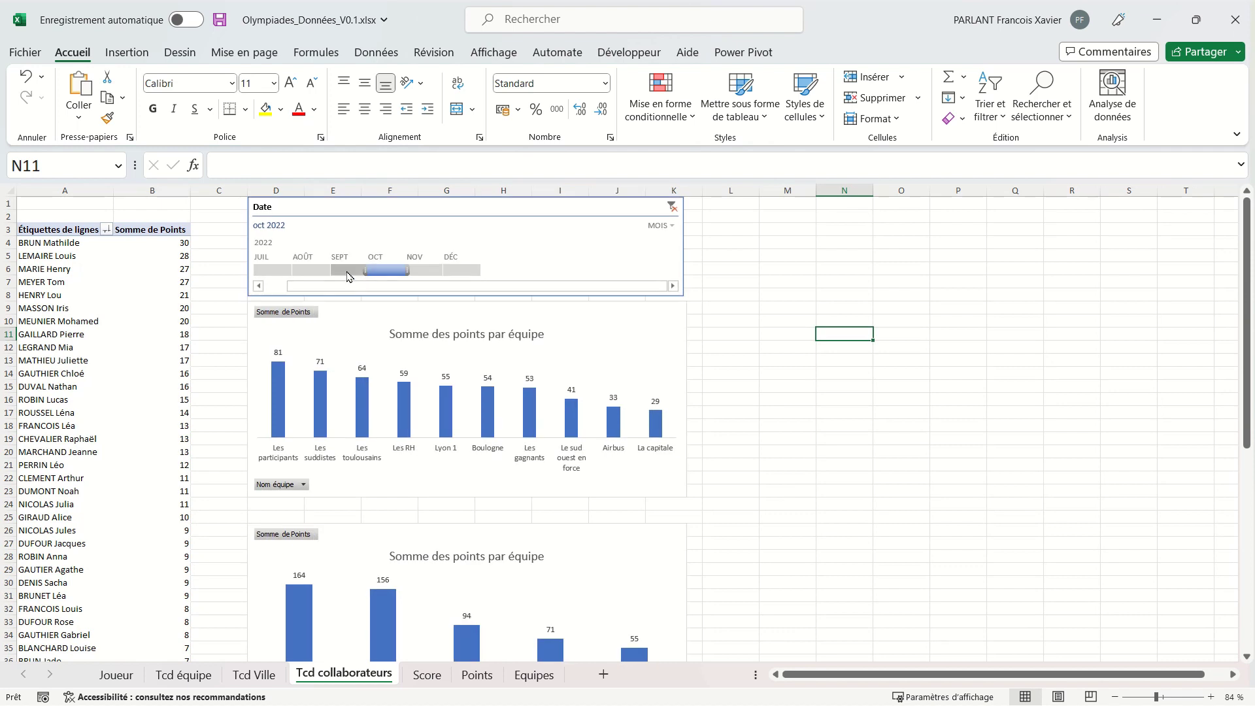
left_click(348, 271)
left_click(313, 270)
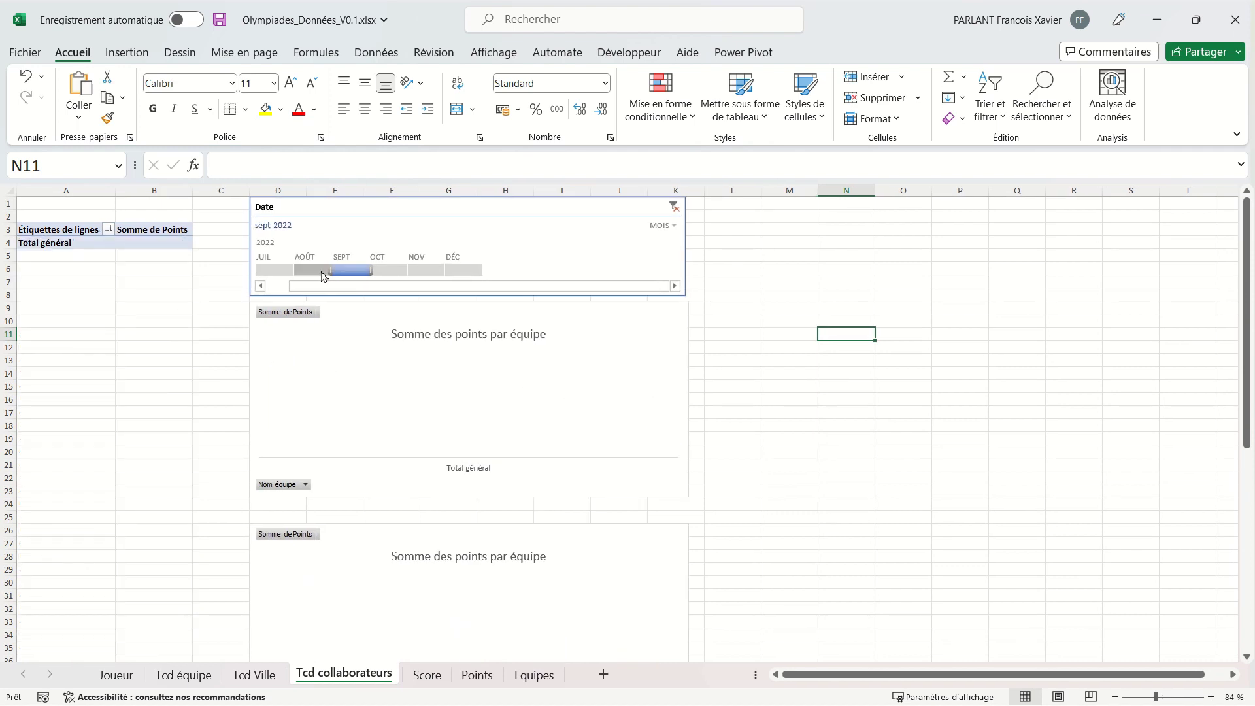
left_click(389, 271)
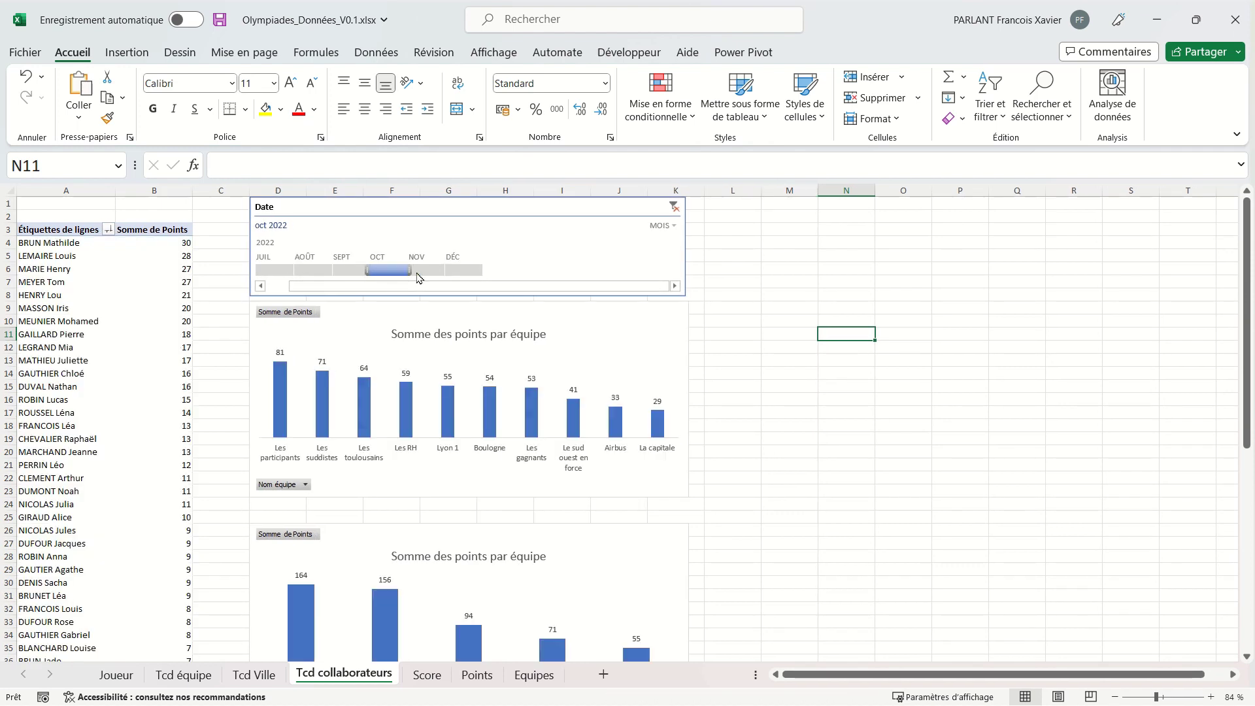
left_click(421, 270)
left_click(465, 271)
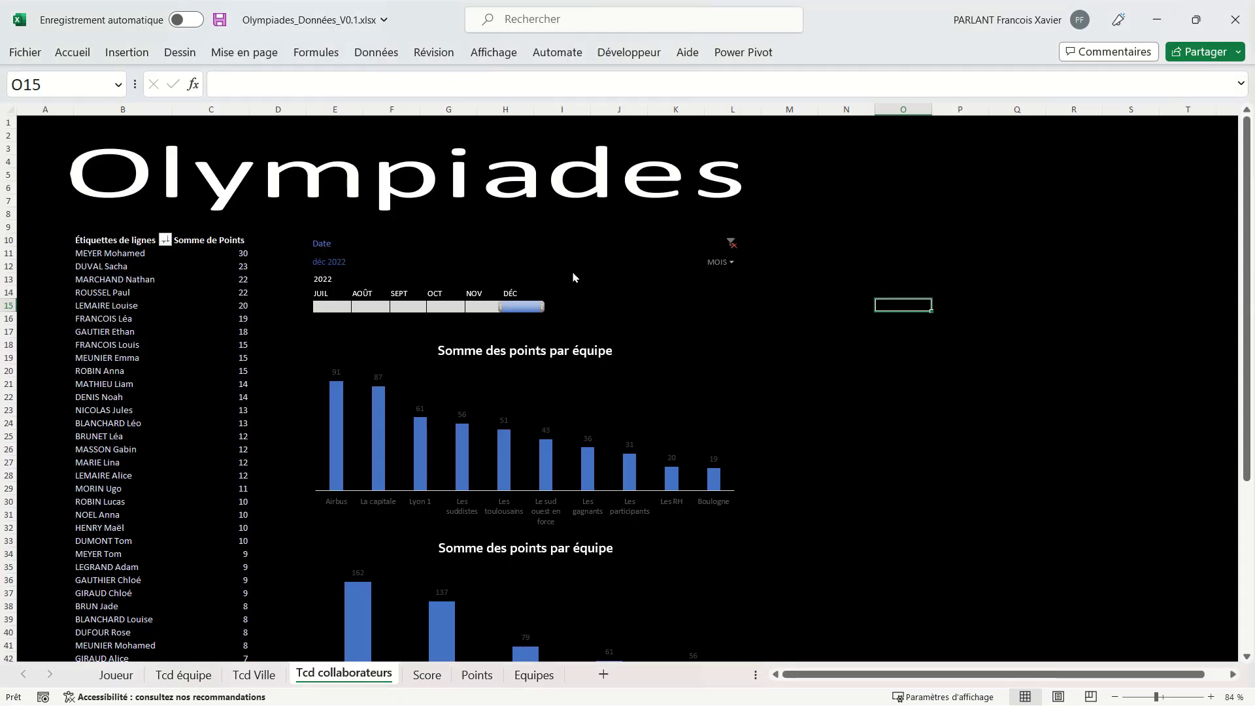
- Find a stock image with the search "trophée" and insert the gold trophy on the dark background into the dashboard
scroll(702, 411, "down", 3)
scroll(702, 410, "up", 3)
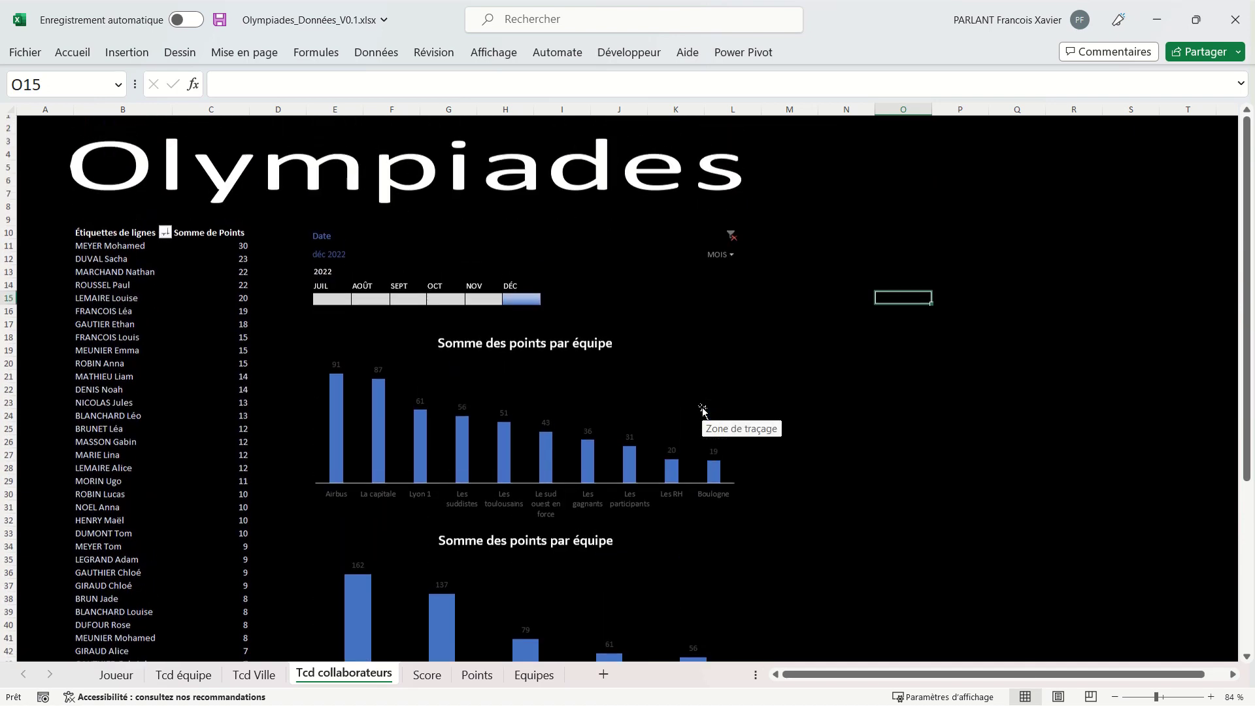
left_click(127, 52)
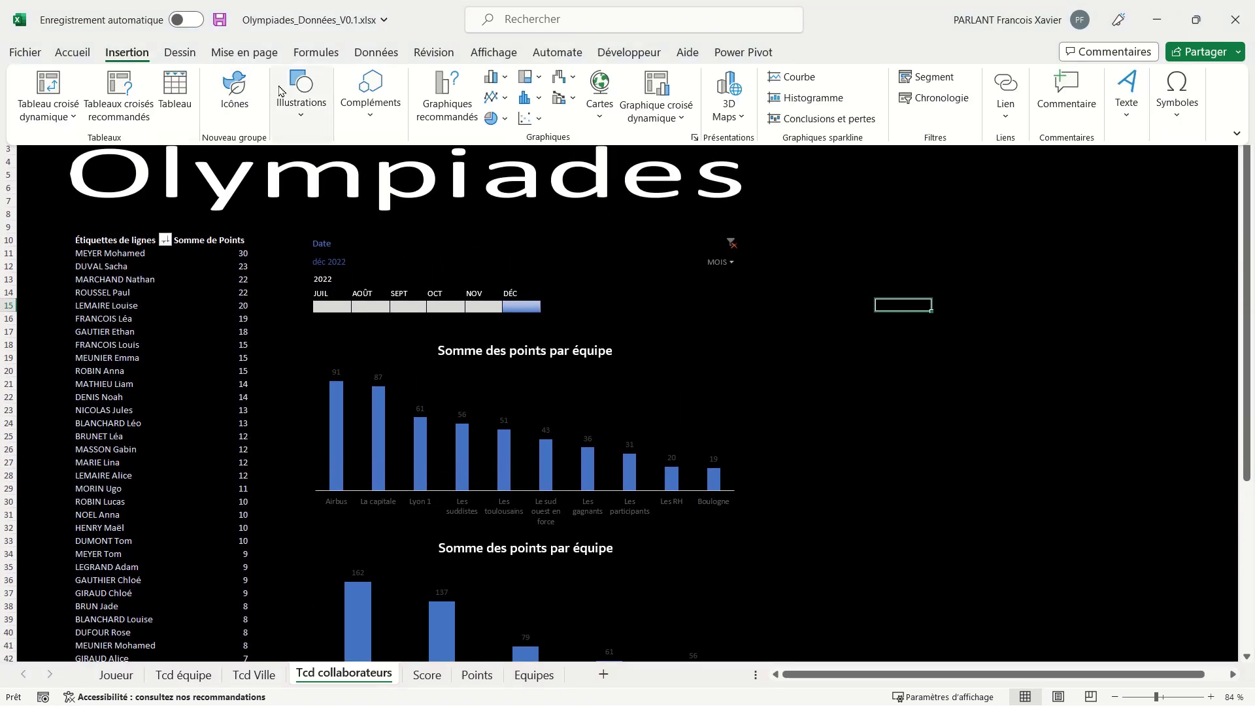
left_click(287, 91)
left_click(292, 170)
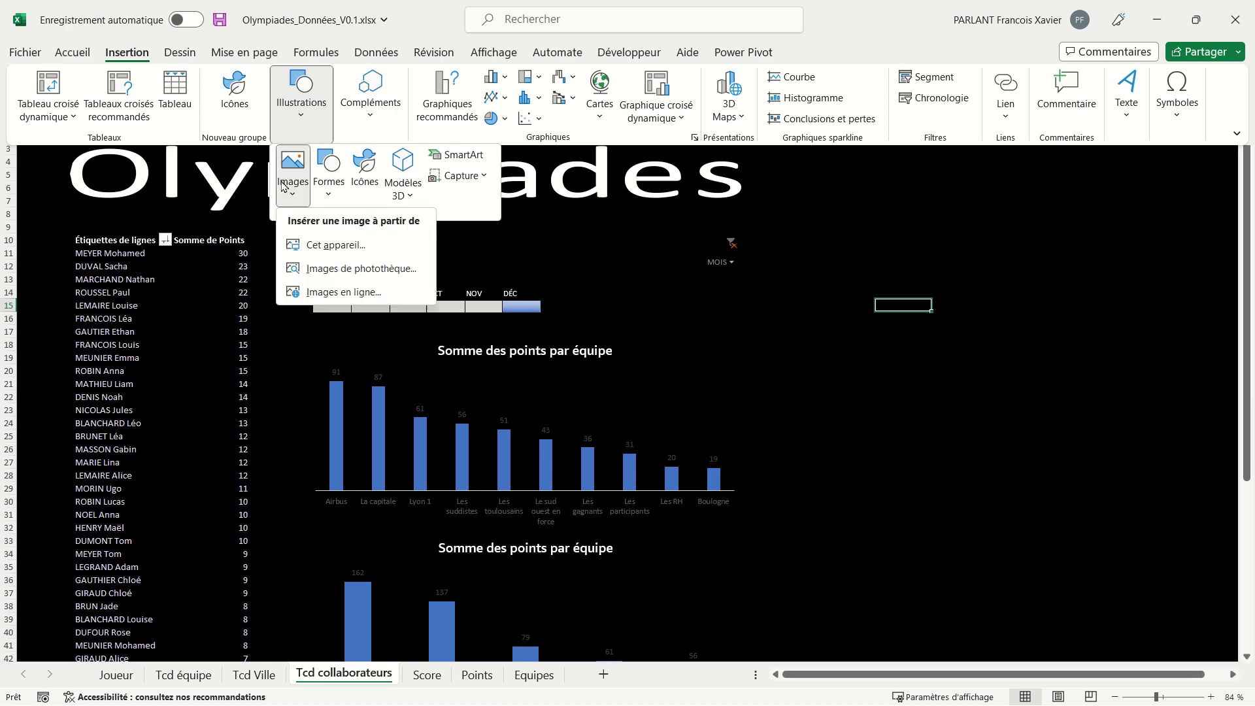
left_click(334, 268)
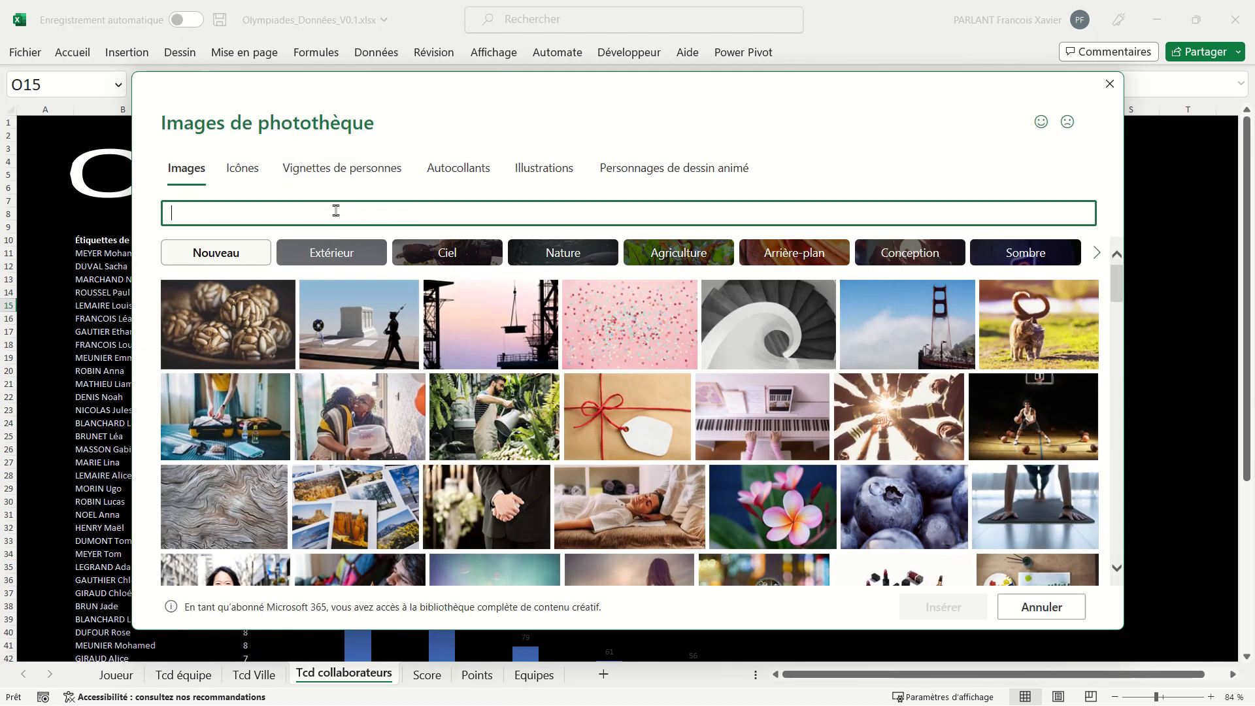
type("trophée")
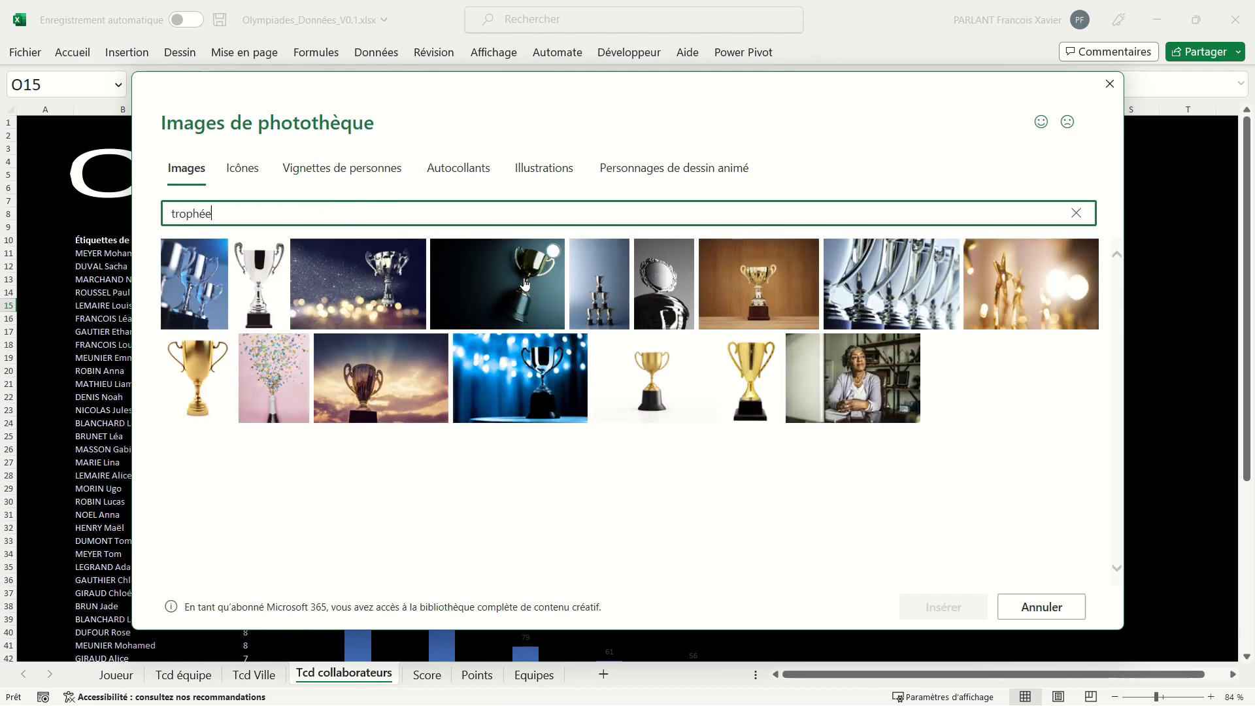
left_click(524, 283)
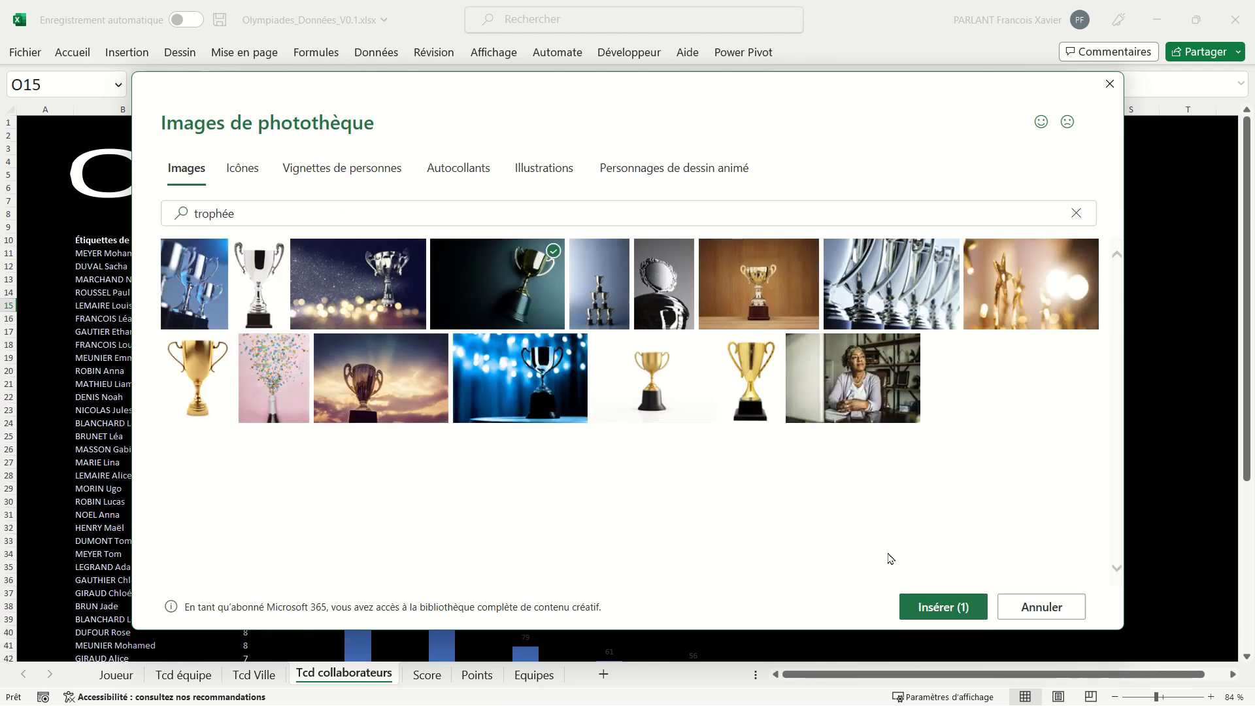
left_click(943, 607)
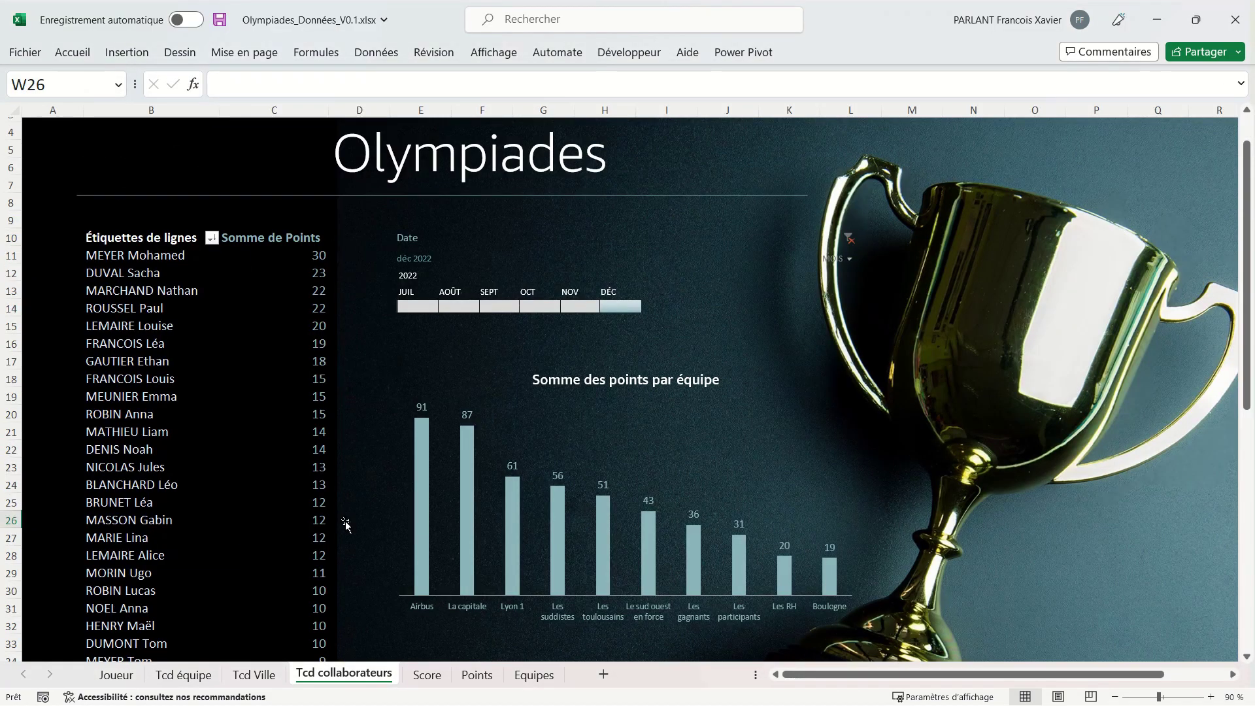
- Define the selected dashboard range A1:N61 as the print area
scroll(345, 524, "down", 5)
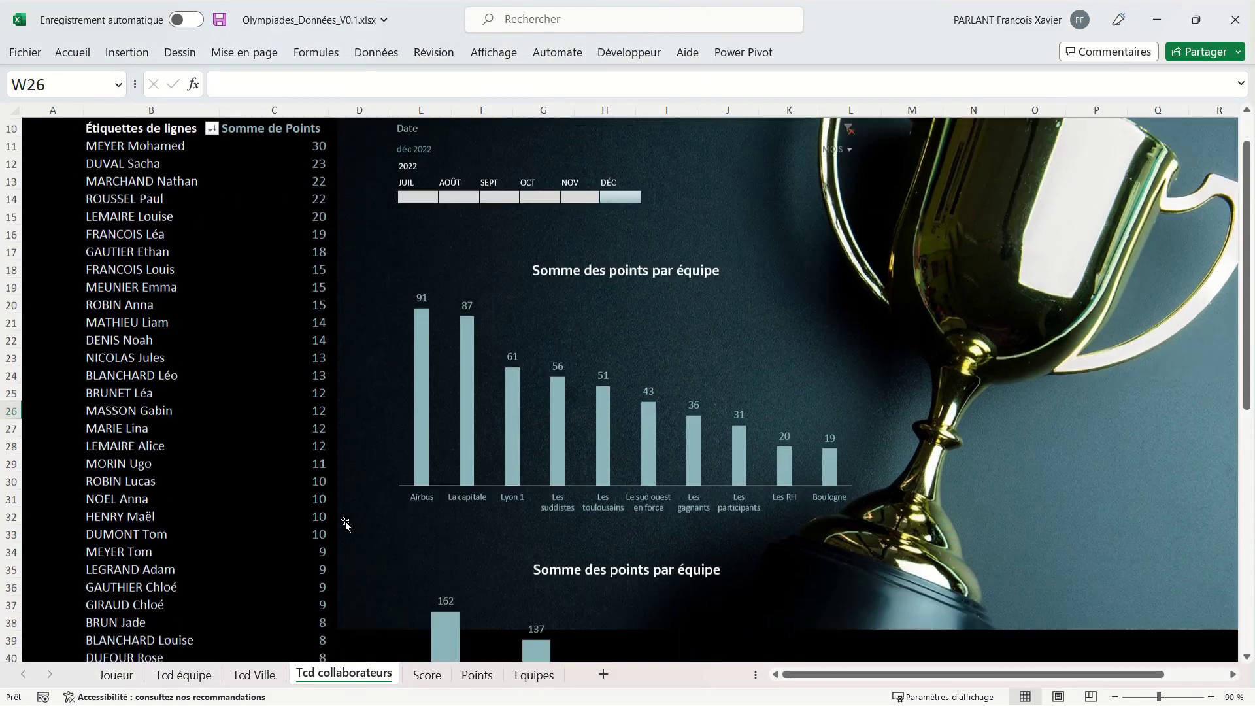
scroll(346, 525, "up", 5)
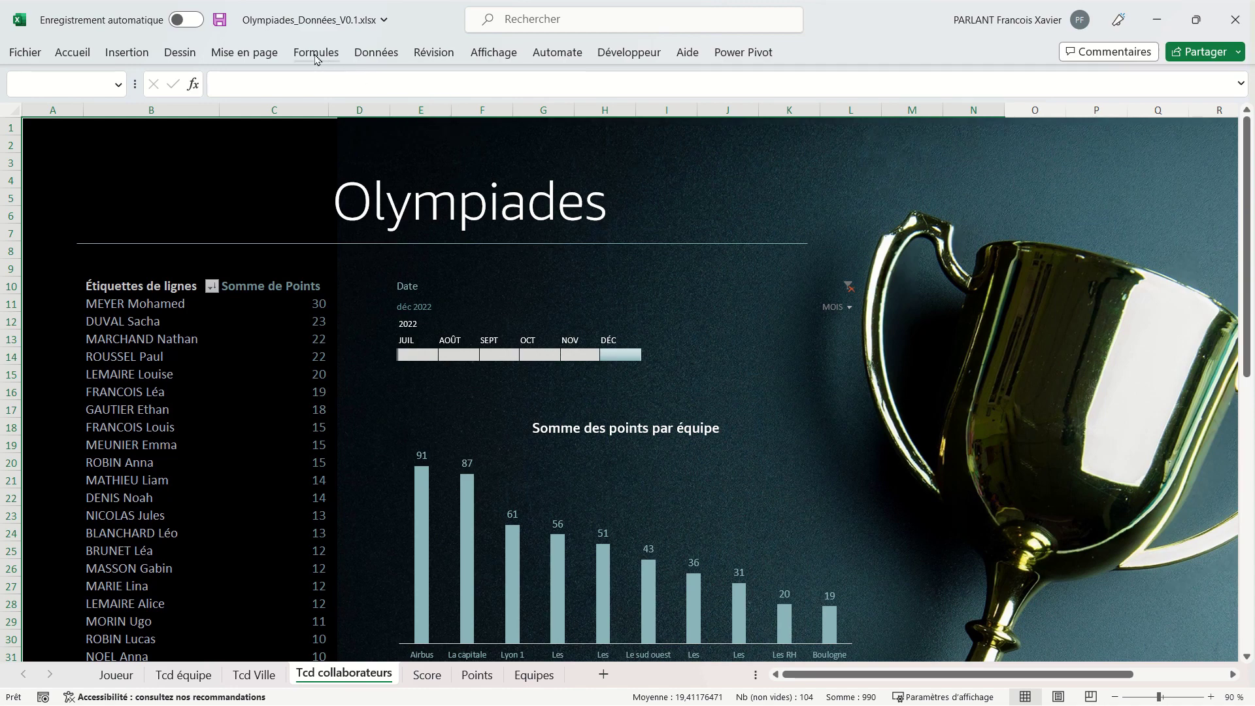
left_click(269, 54)
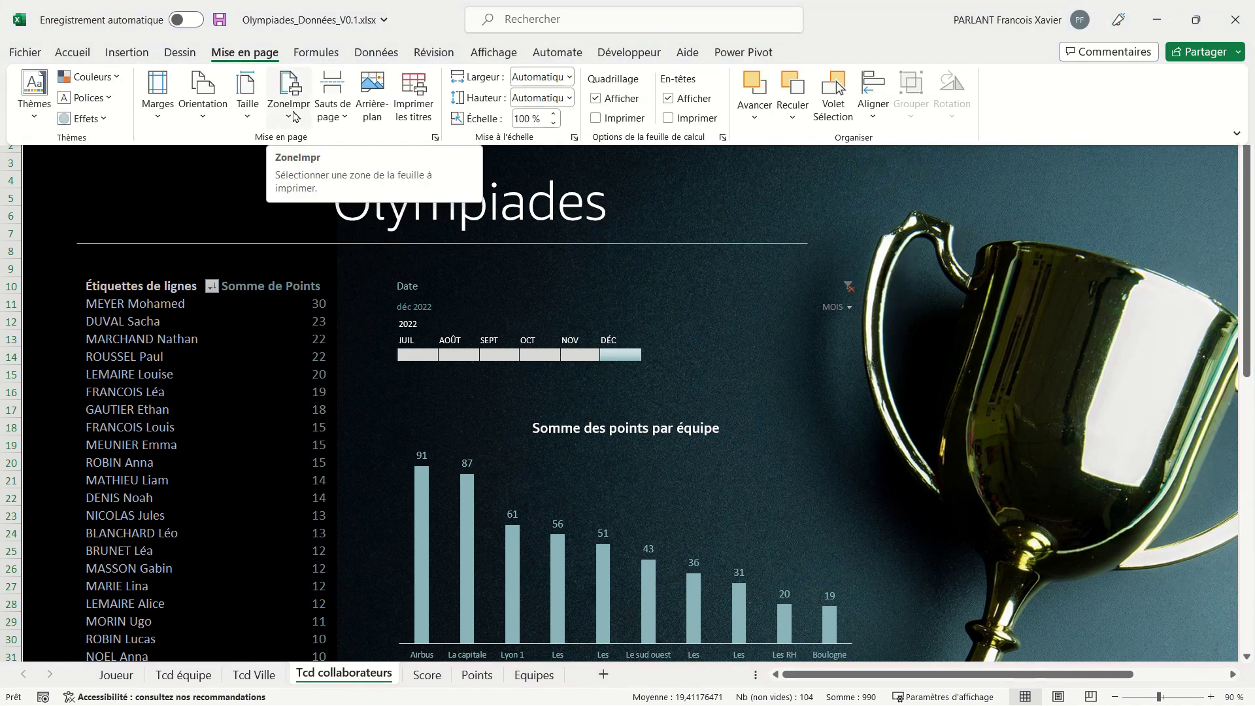
left_click(294, 119)
left_click(304, 142)
scroll(304, 148, "down", 15)
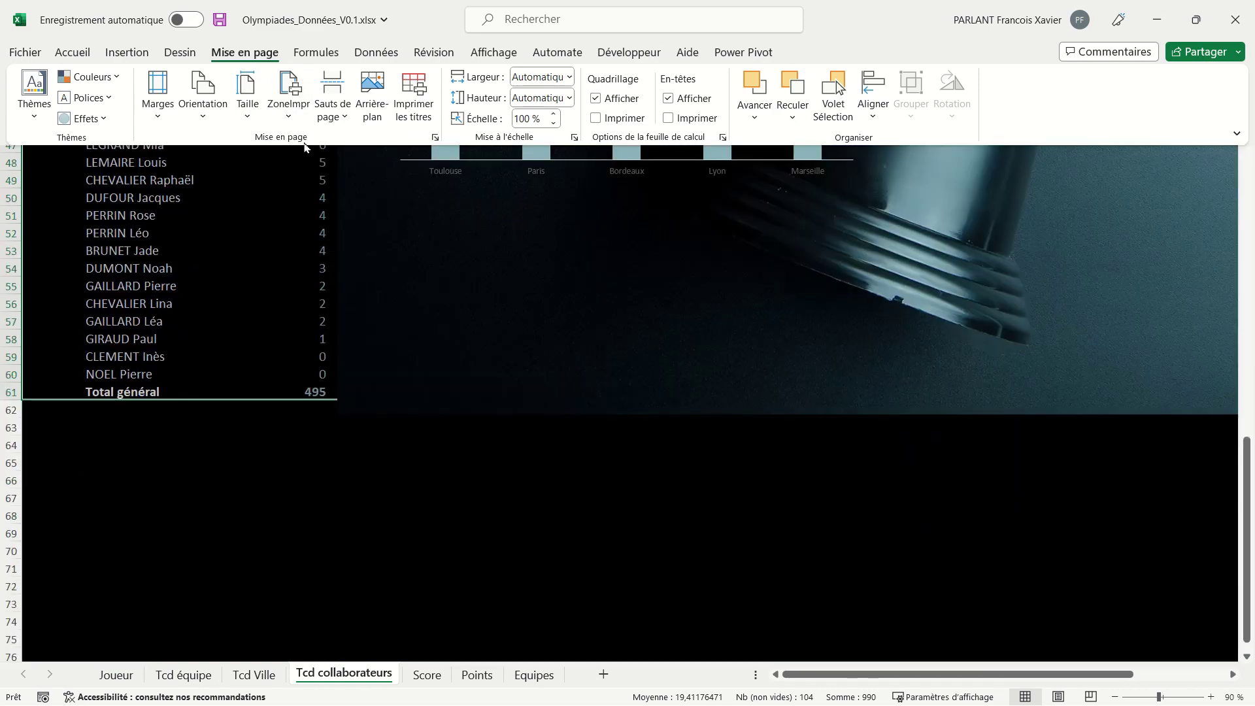
- Bring up the print settings and scale the dashboard sheet to fit on one page
key("ctrl+p")
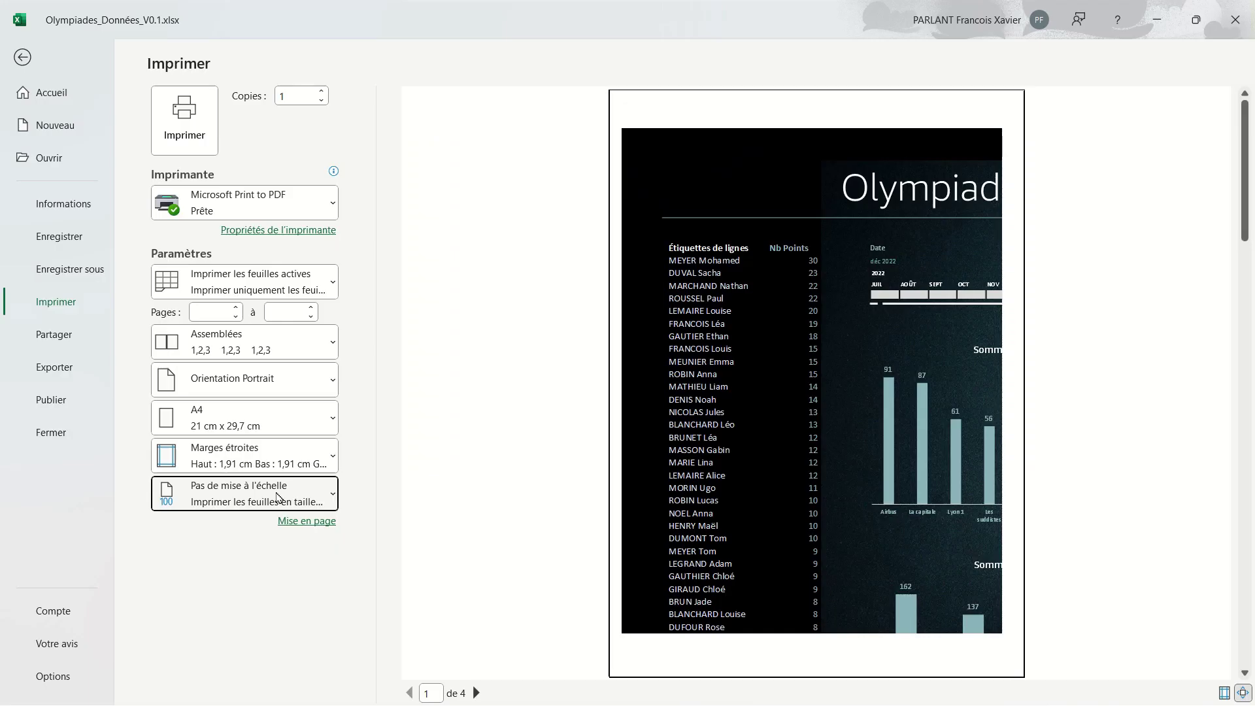
left_click(307, 493)
left_click(281, 345)
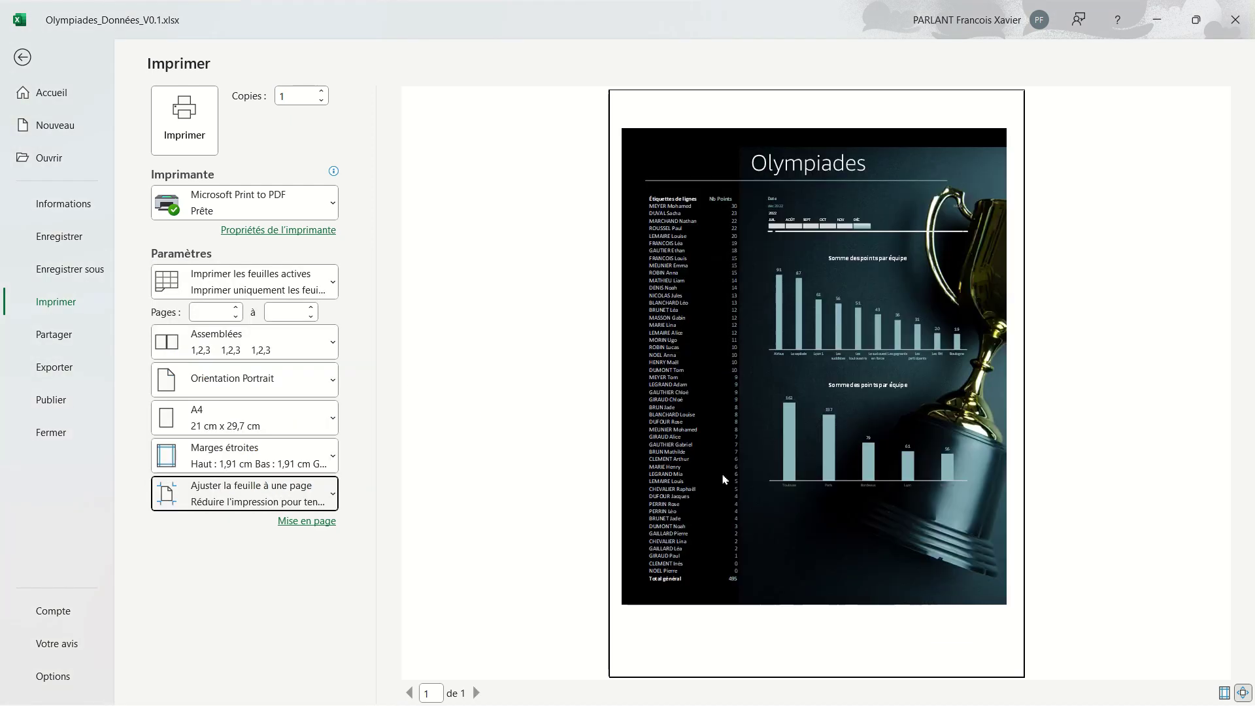
- Open the custom header editor in the dashboard's page setup
left_click(302, 526)
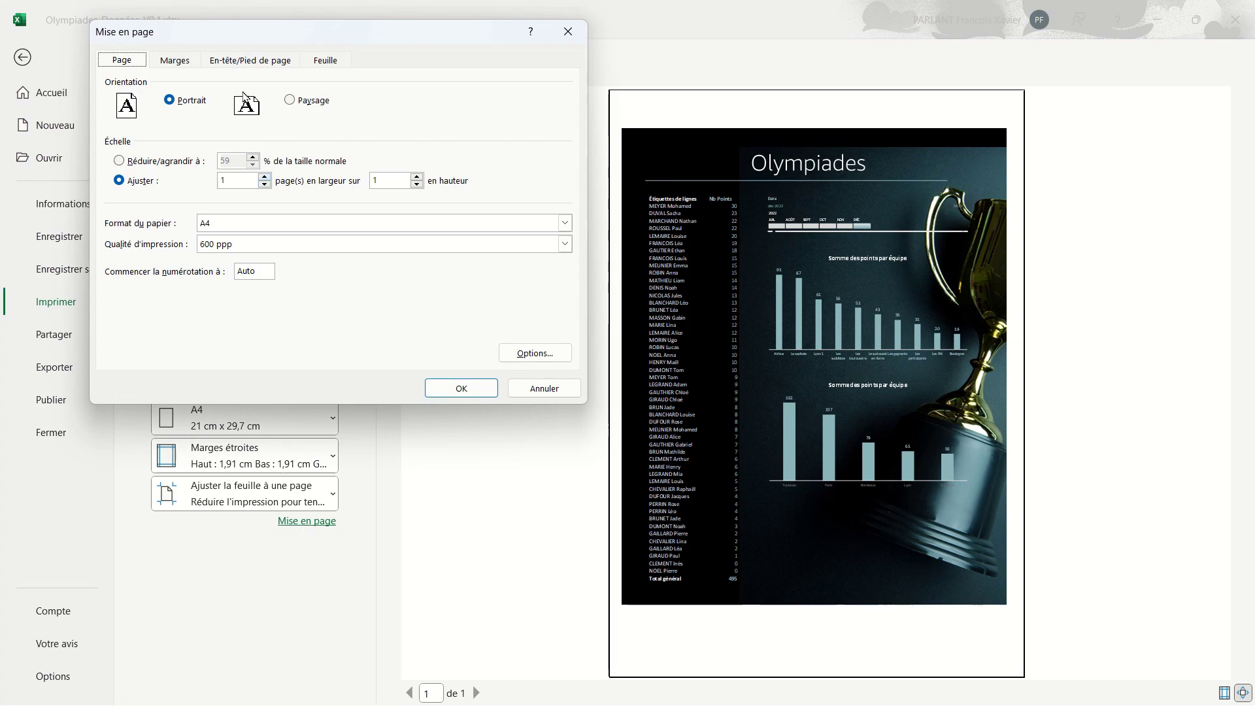
left_click(245, 61)
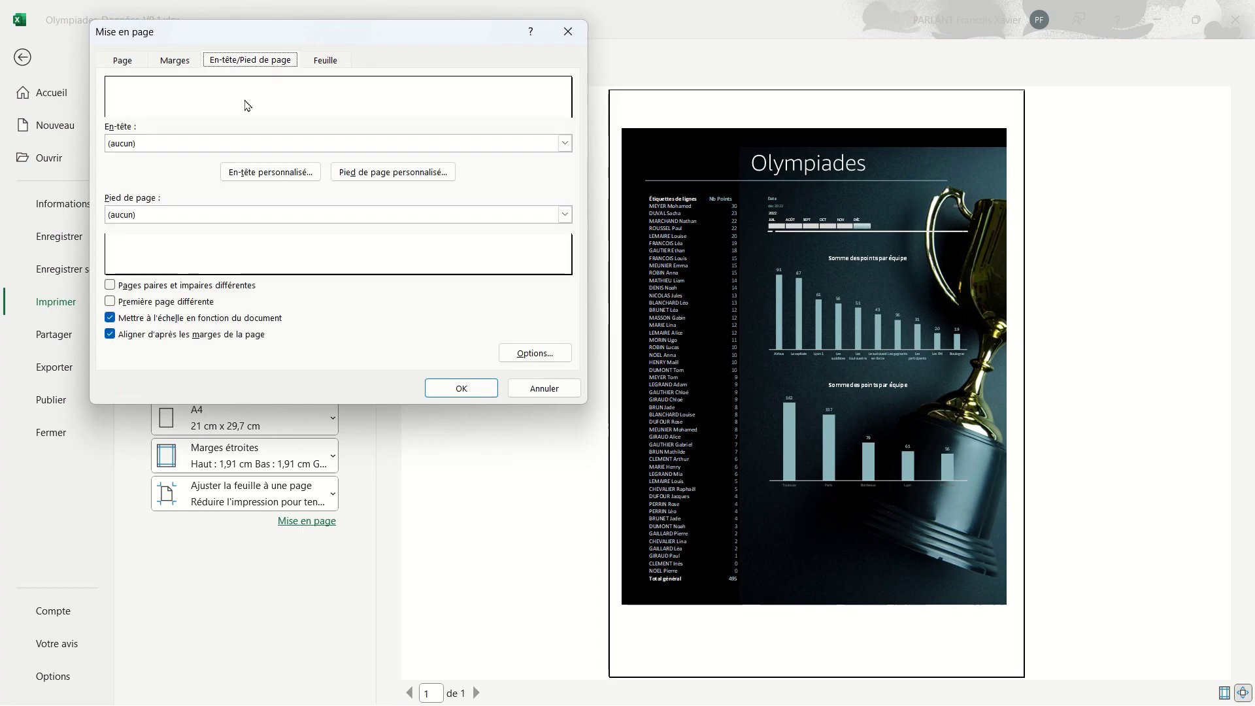
left_click(270, 174)
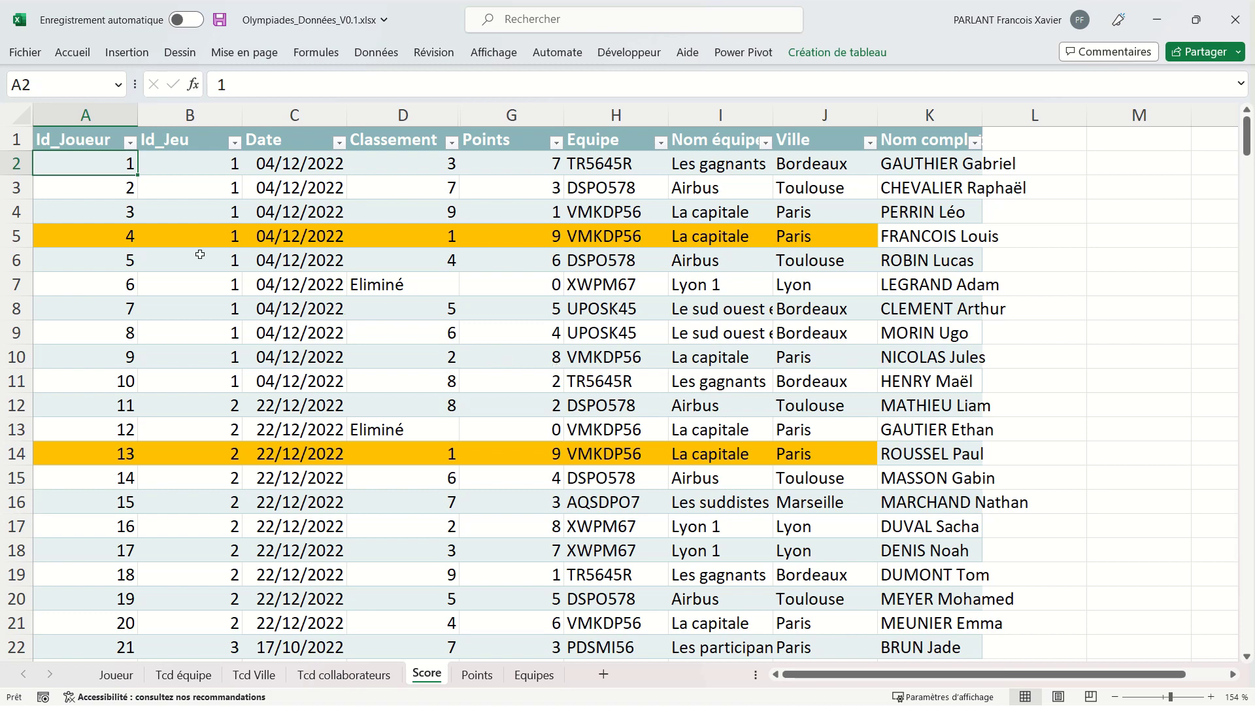
- Unlock all data cells in the Id_Joueur through Classement columns of the Score table
left_click_drag(95, 132, 396, 167)
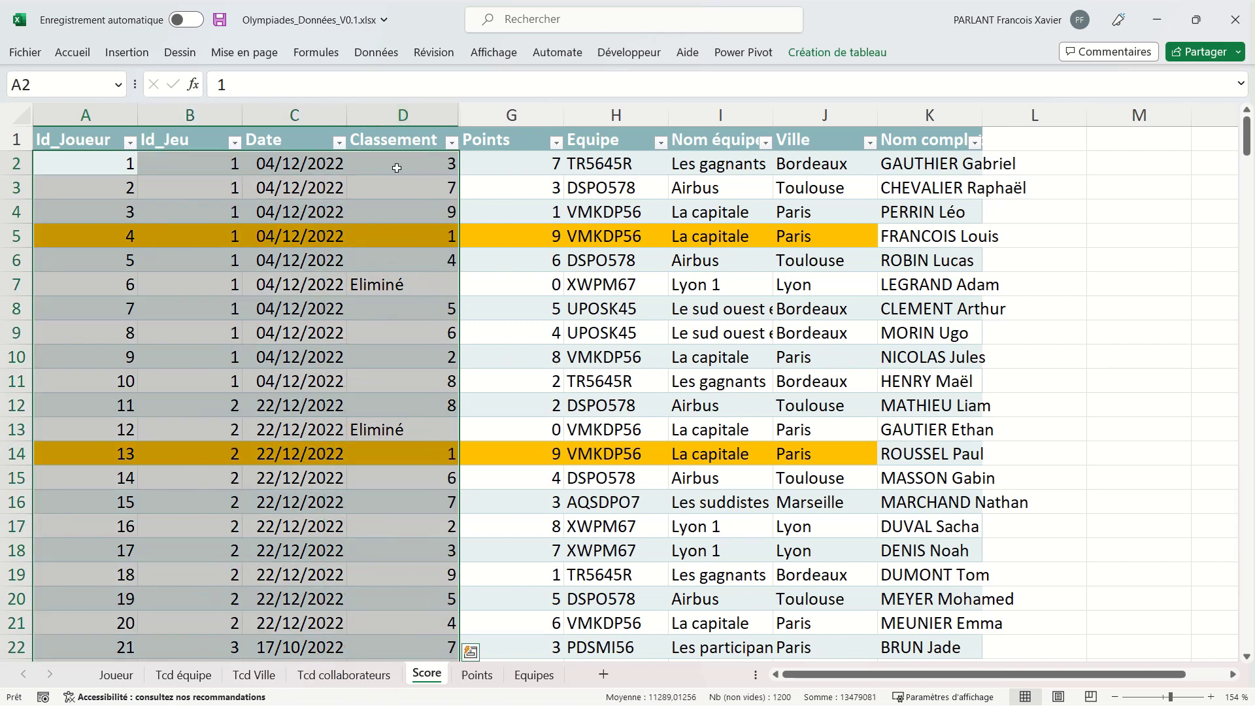
right_click(391, 167)
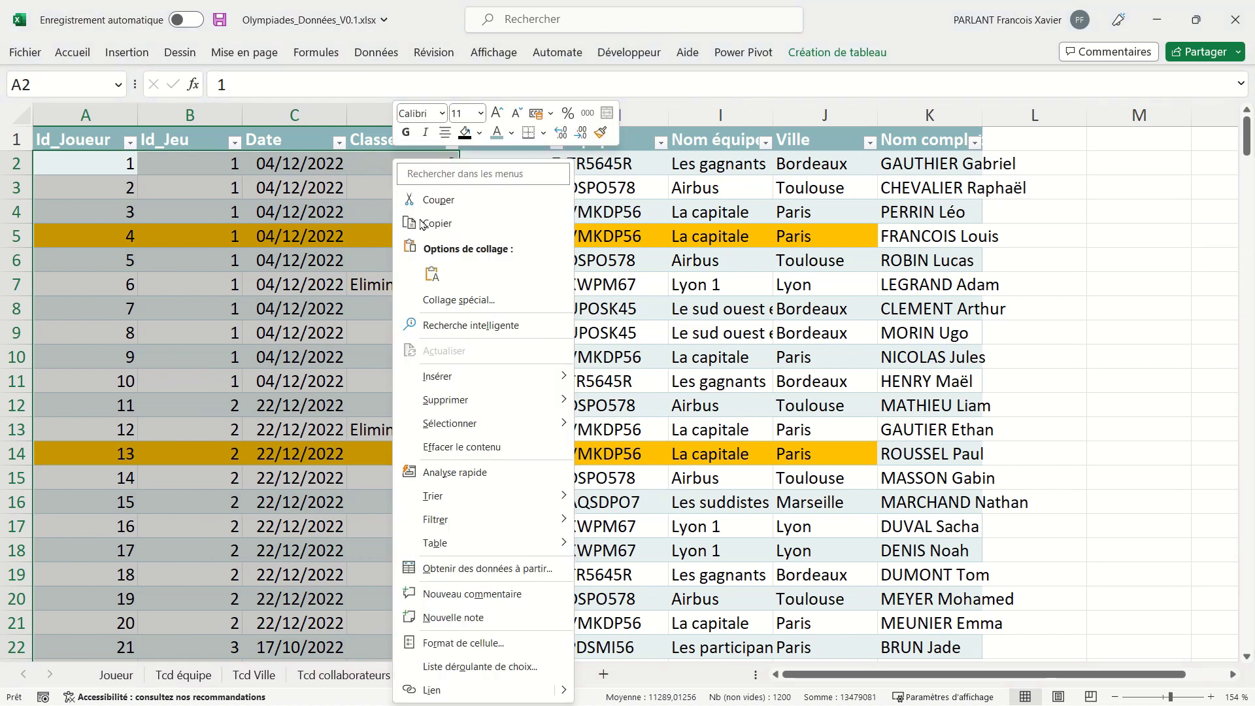
left_click(463, 643)
left_click(547, 332)
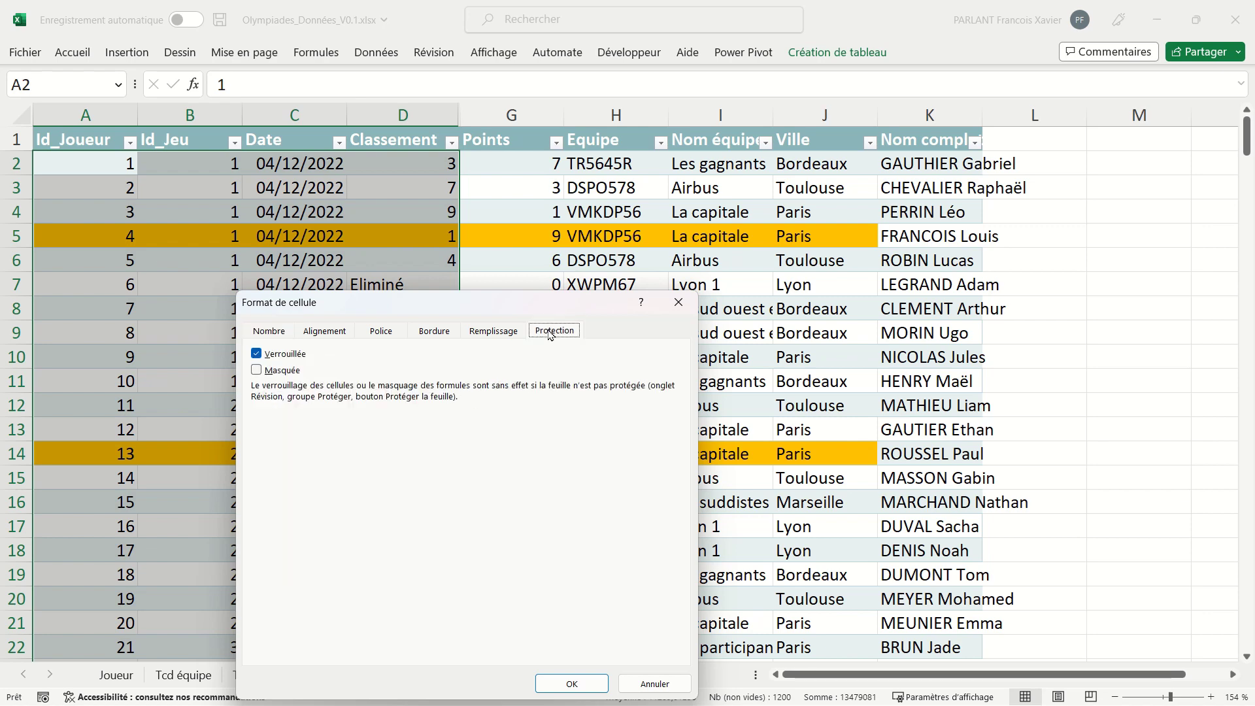
left_click(255, 355)
left_click_drag(546, 306, 585, 171)
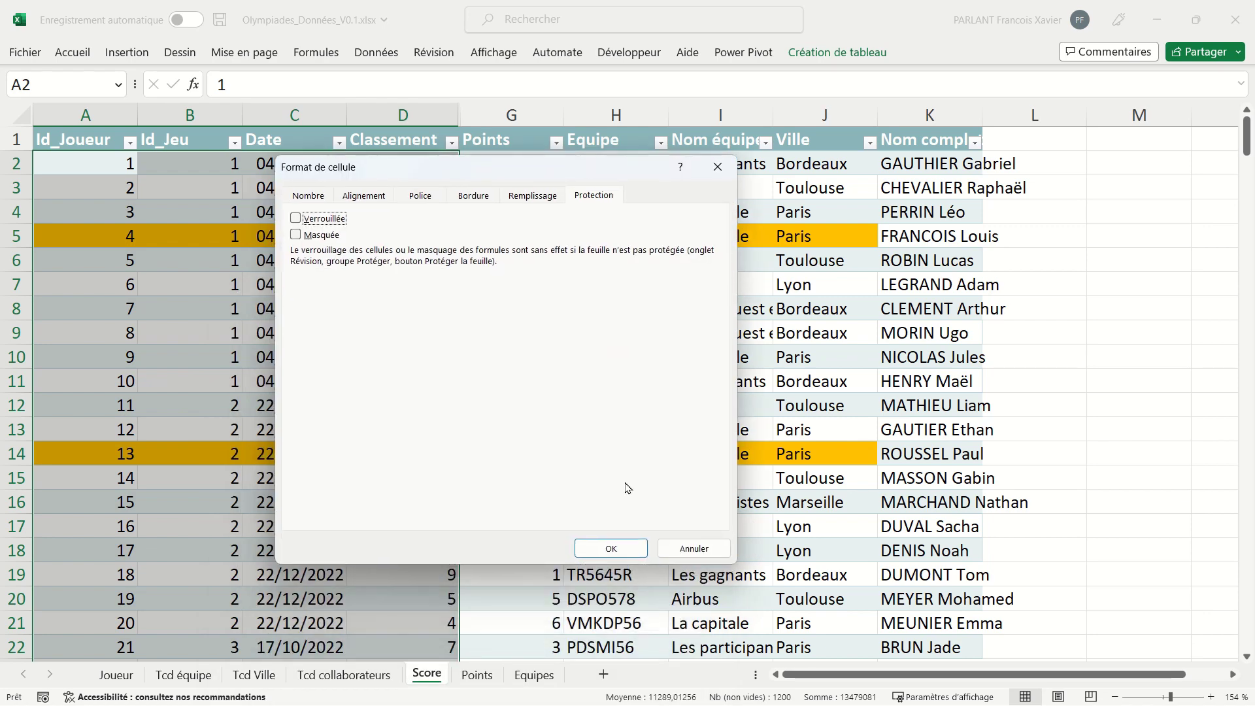
left_click(613, 548)
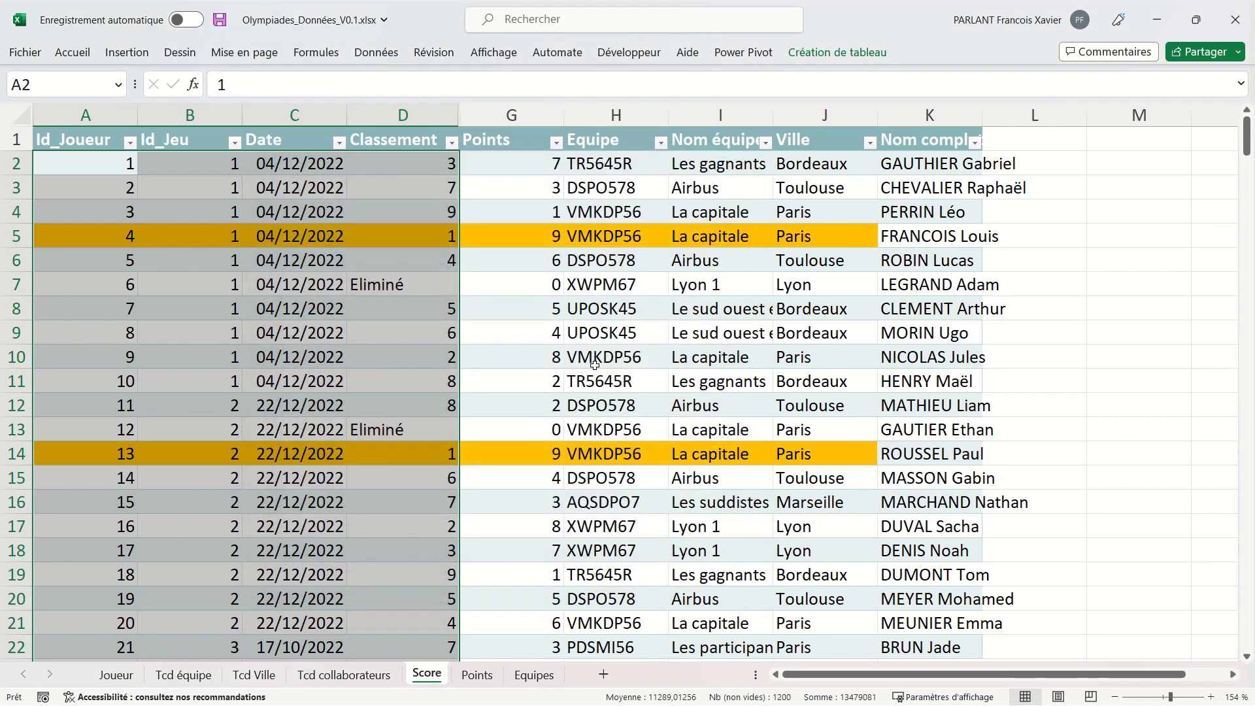
- Protect the Score sheet without a password, allowing only the selection of locked and unlocked cells
left_click(226, 186)
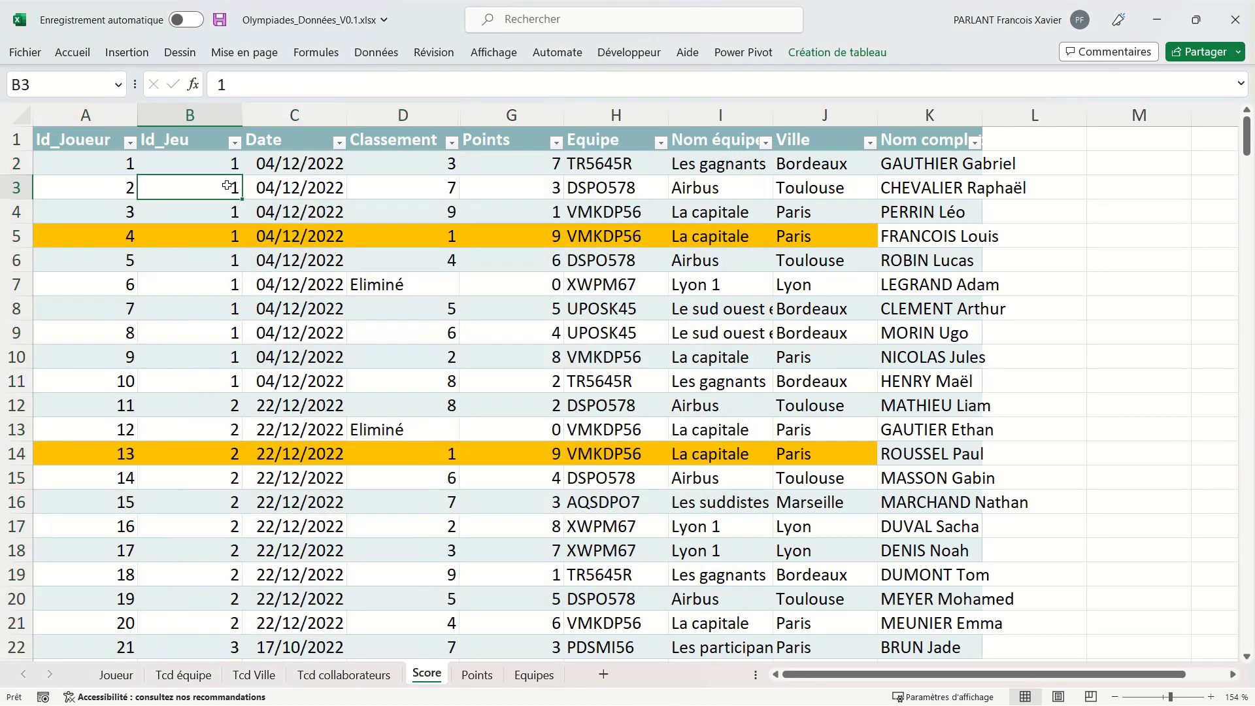
left_click(439, 51)
left_click(817, 98)
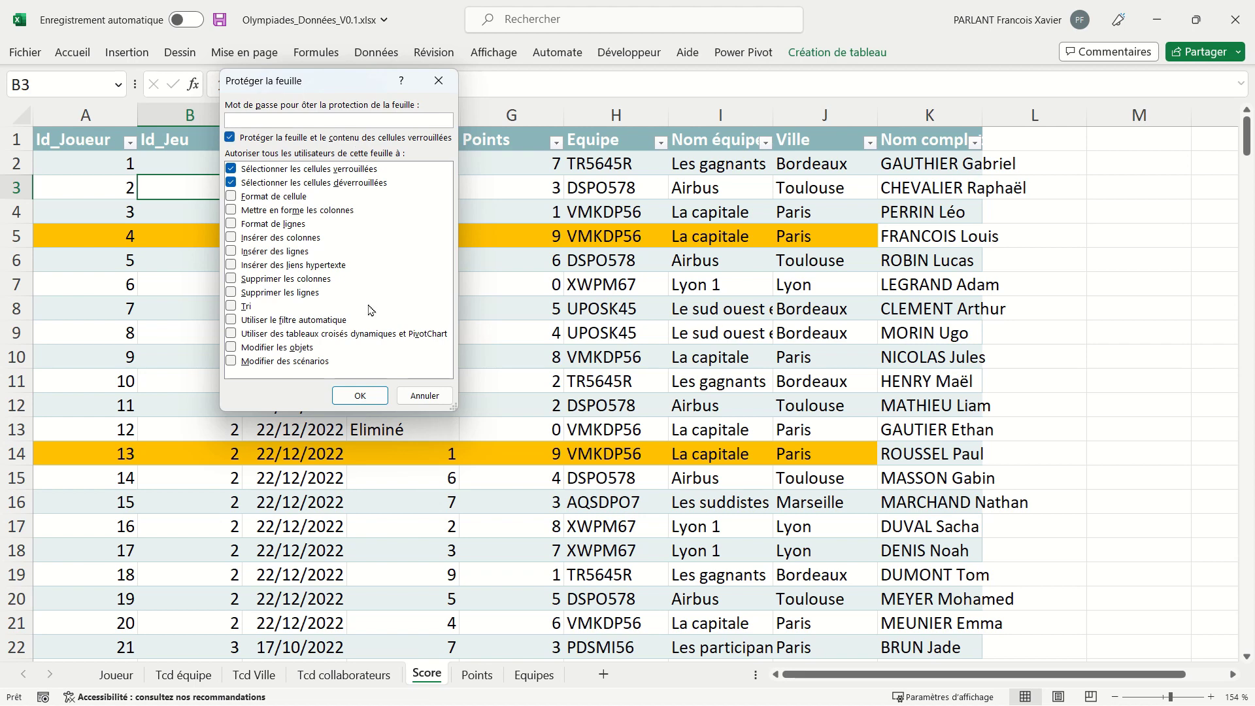
left_click(361, 396)
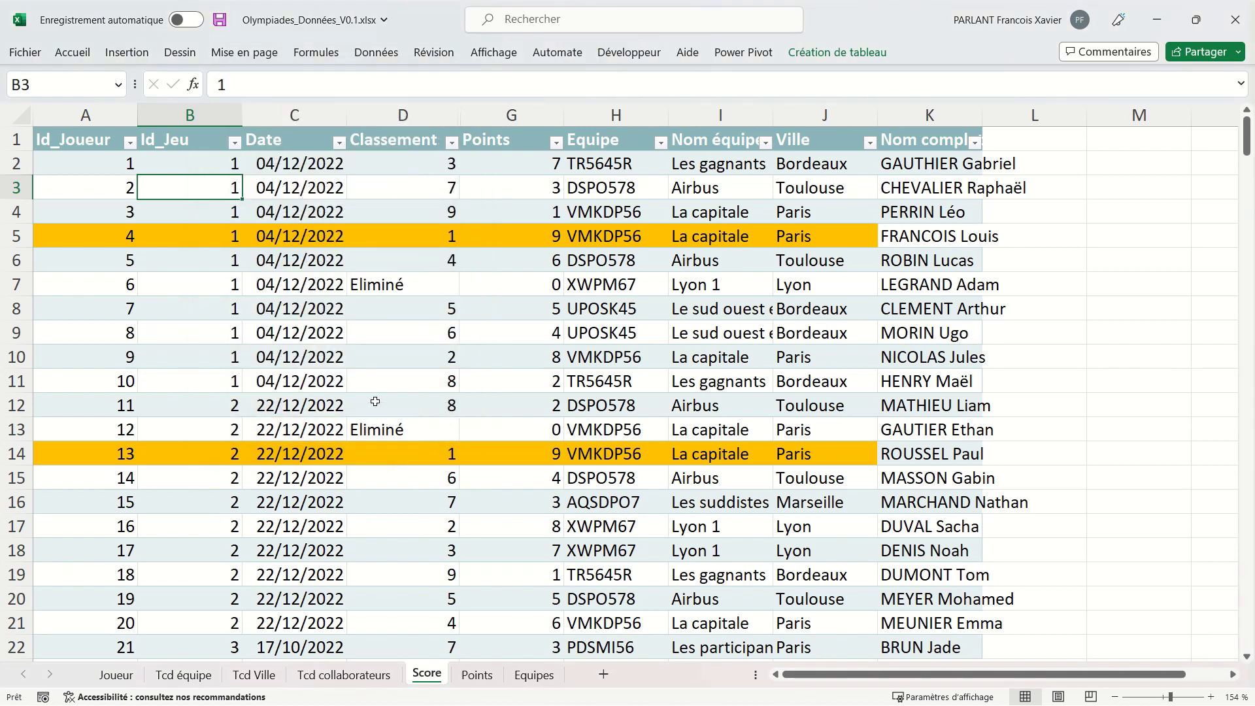
- Test the sheet protection by selecting Classement cell D6 and trying to edit the Equipe formula in H7
left_click(428, 261)
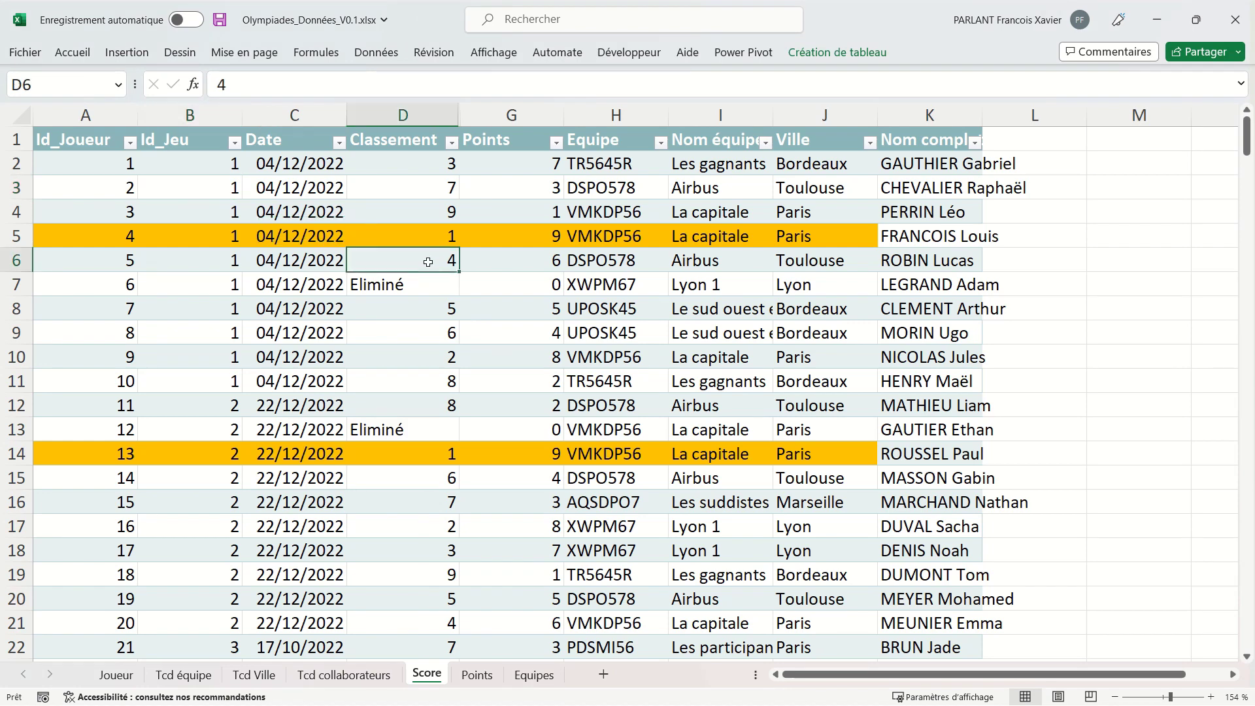
left_click(633, 282)
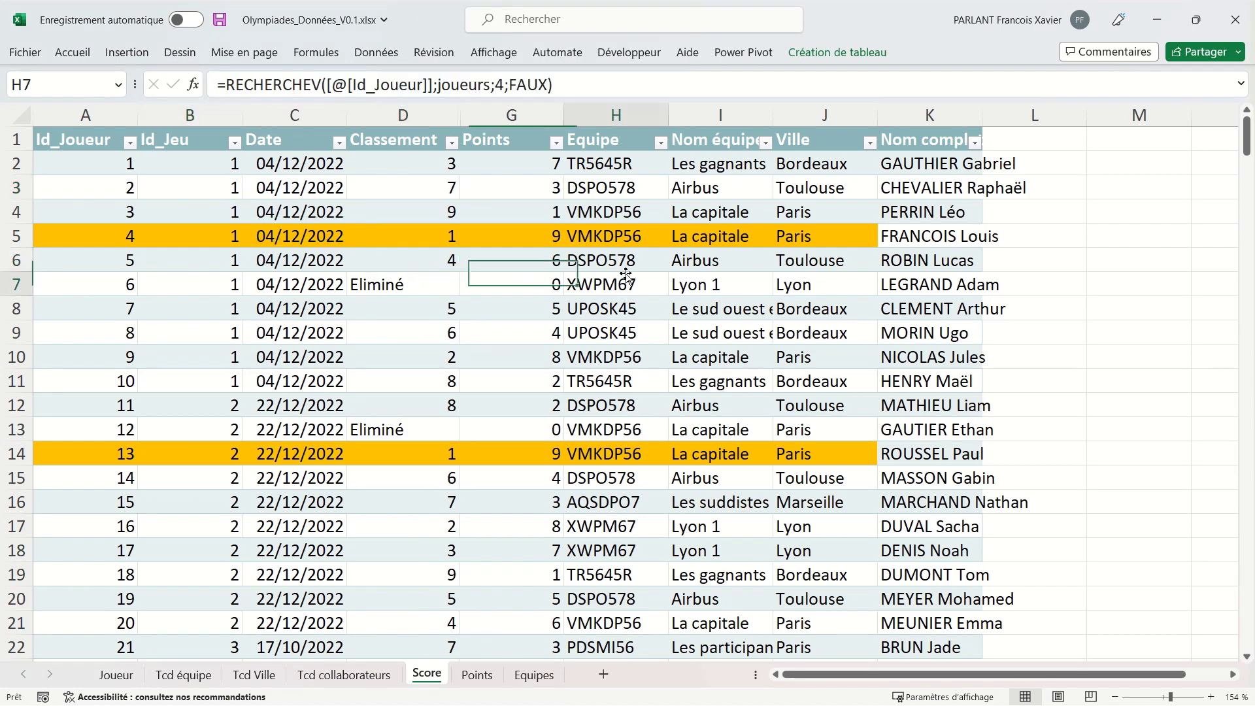
double_click(634, 282)
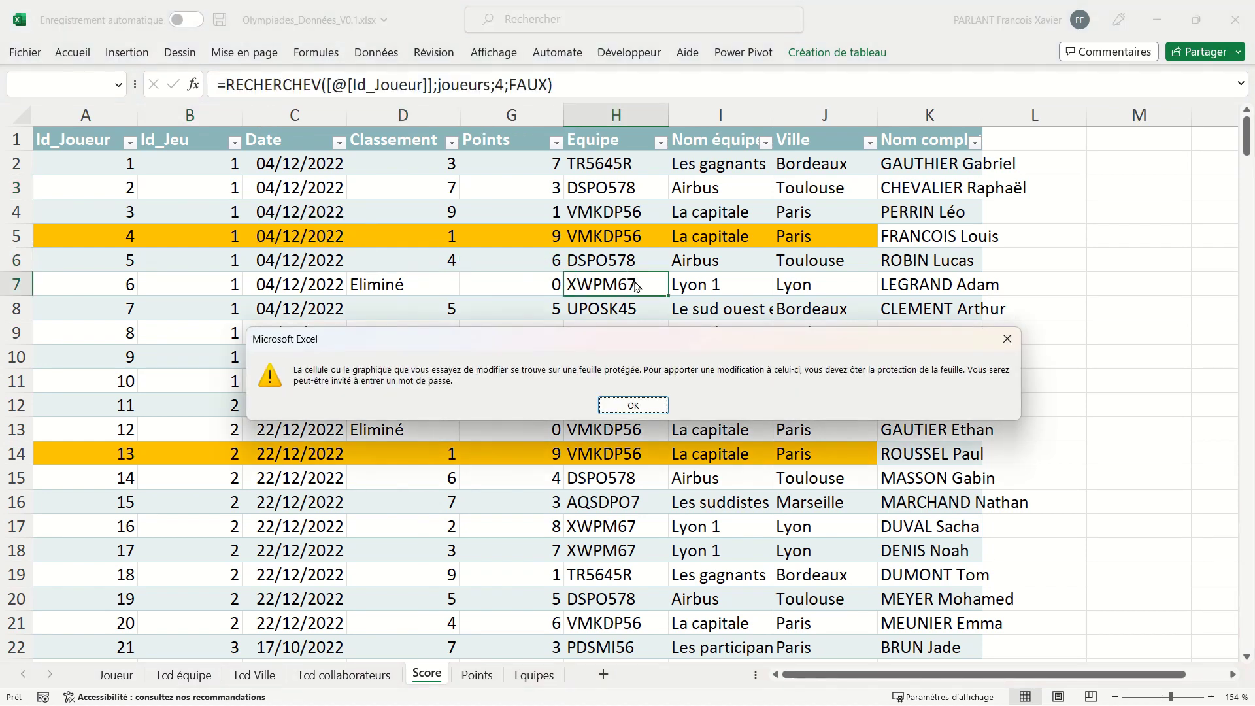
left_click(642, 412)
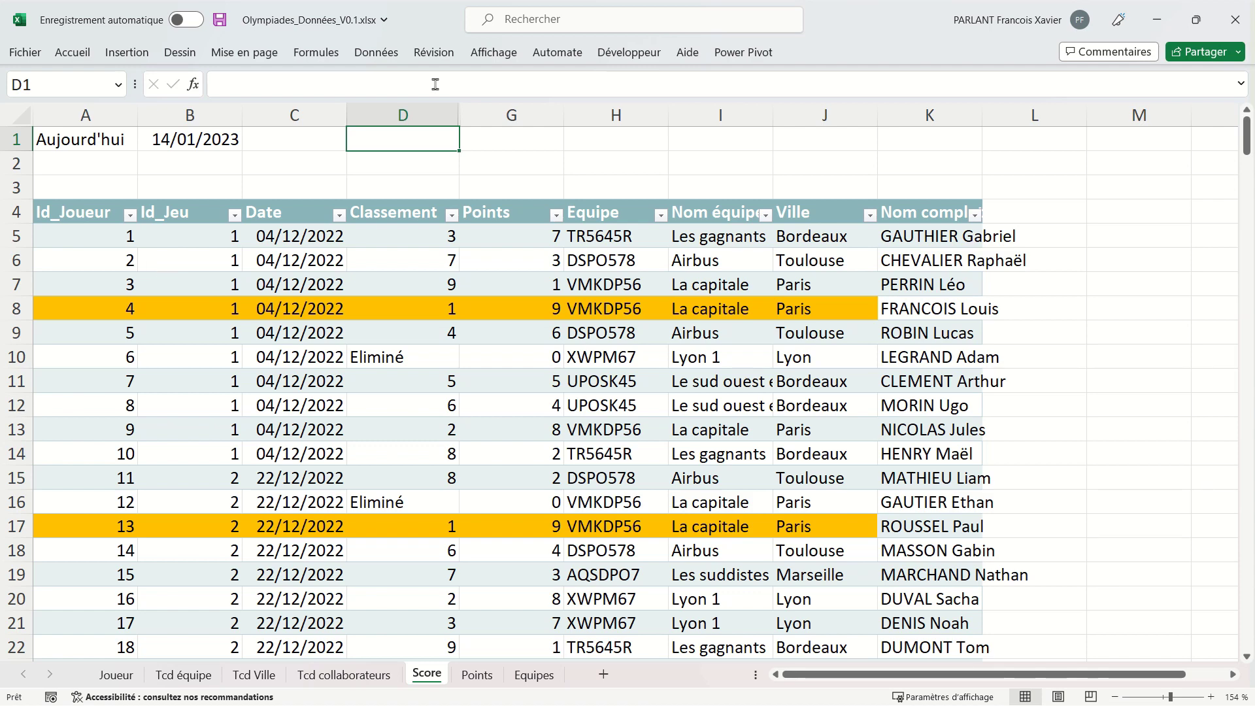
- Start recording a macro named NouvelleLigne, stored in this workbook
left_click(493, 53)
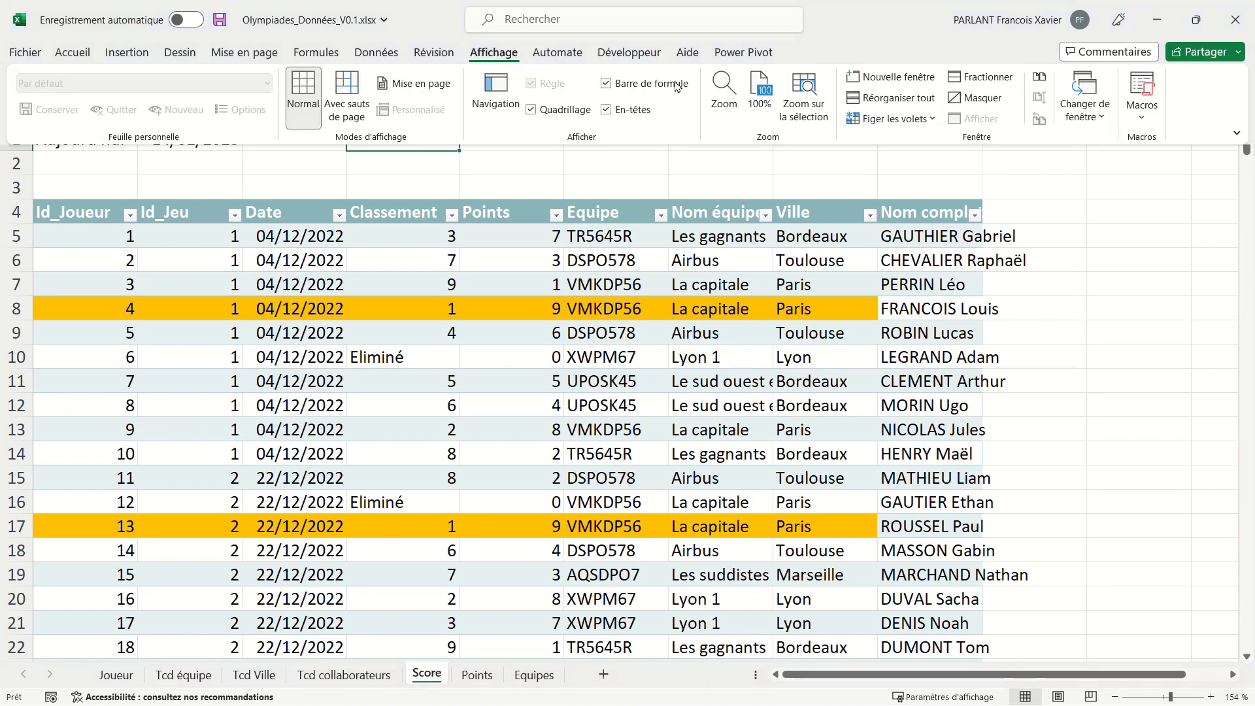
left_click(1142, 111)
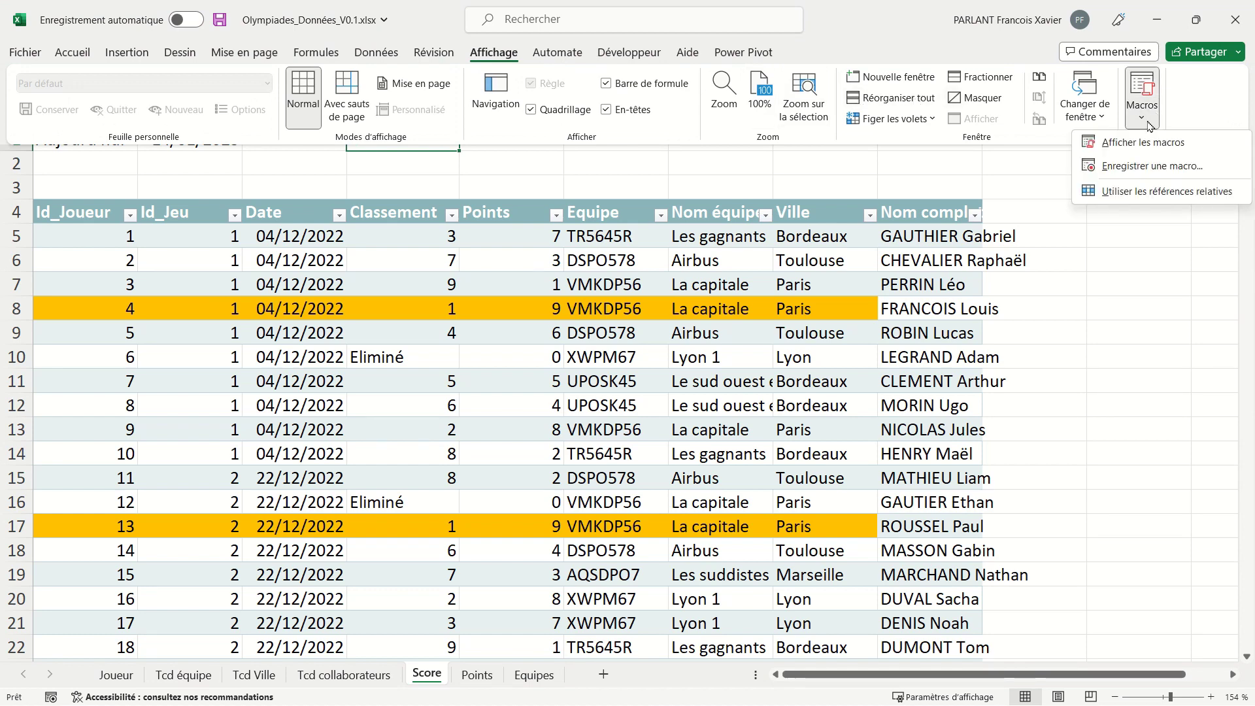
left_click(1151, 166)
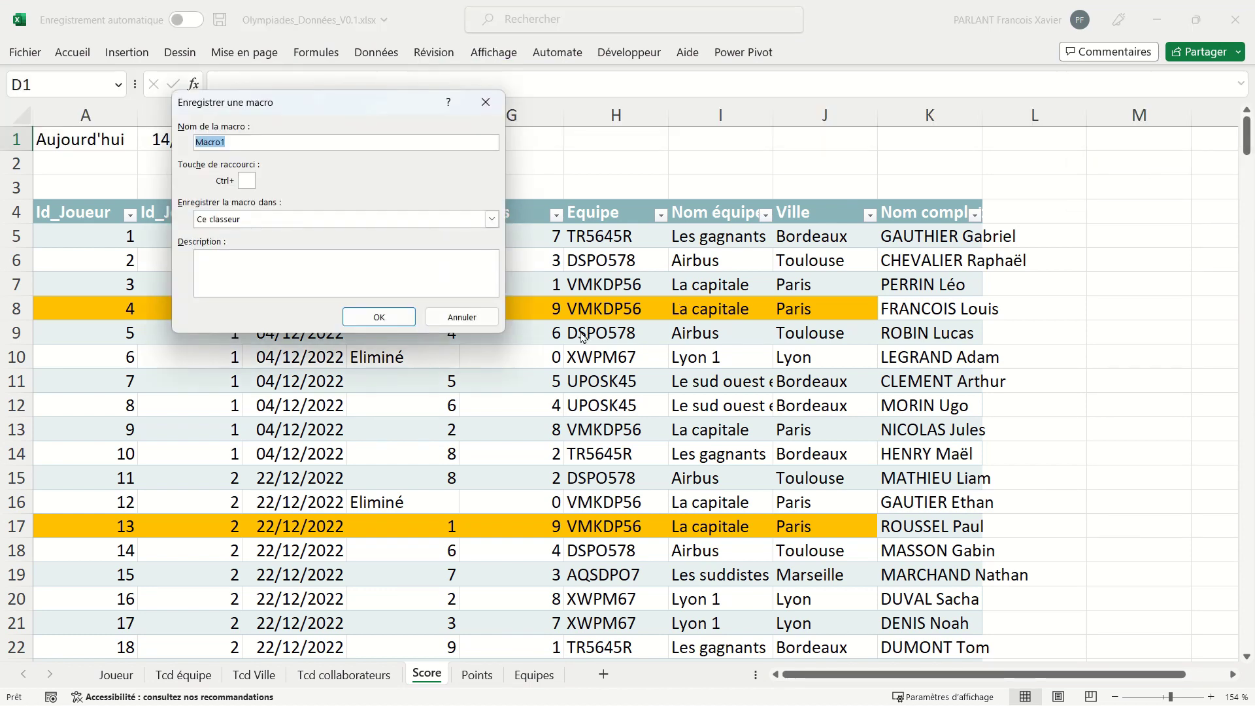
type("NouvelleLigne")
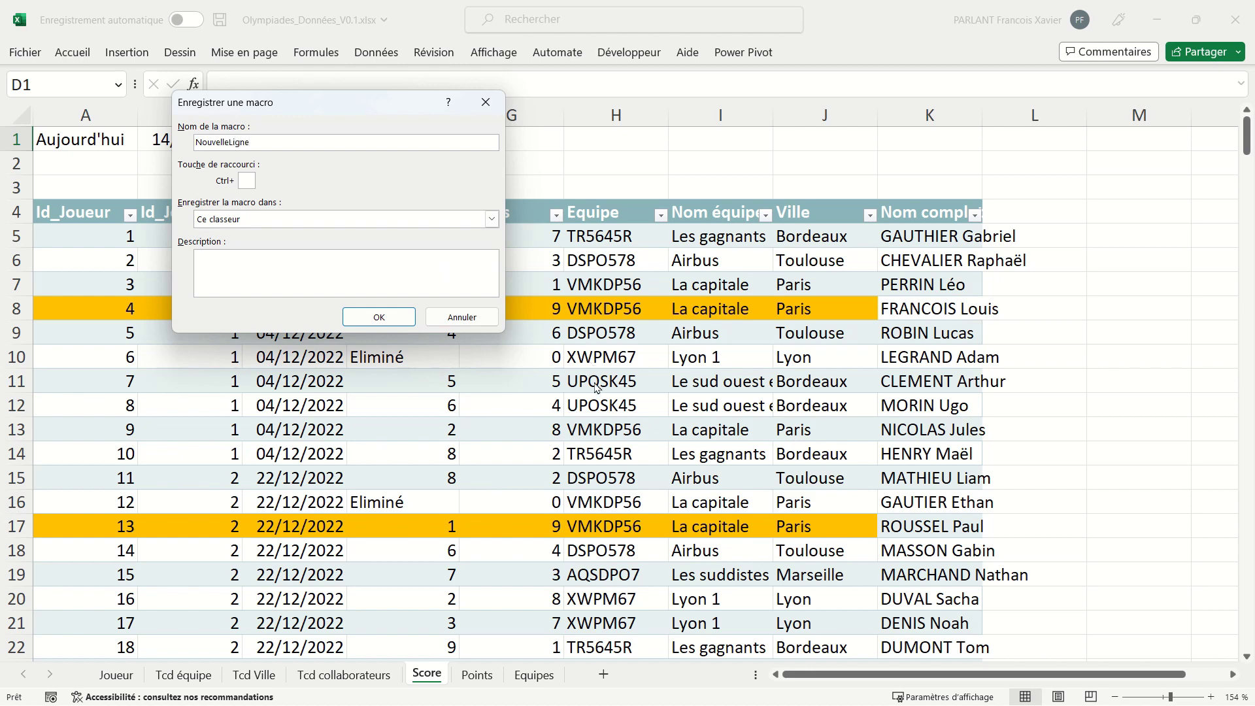
left_click(399, 321)
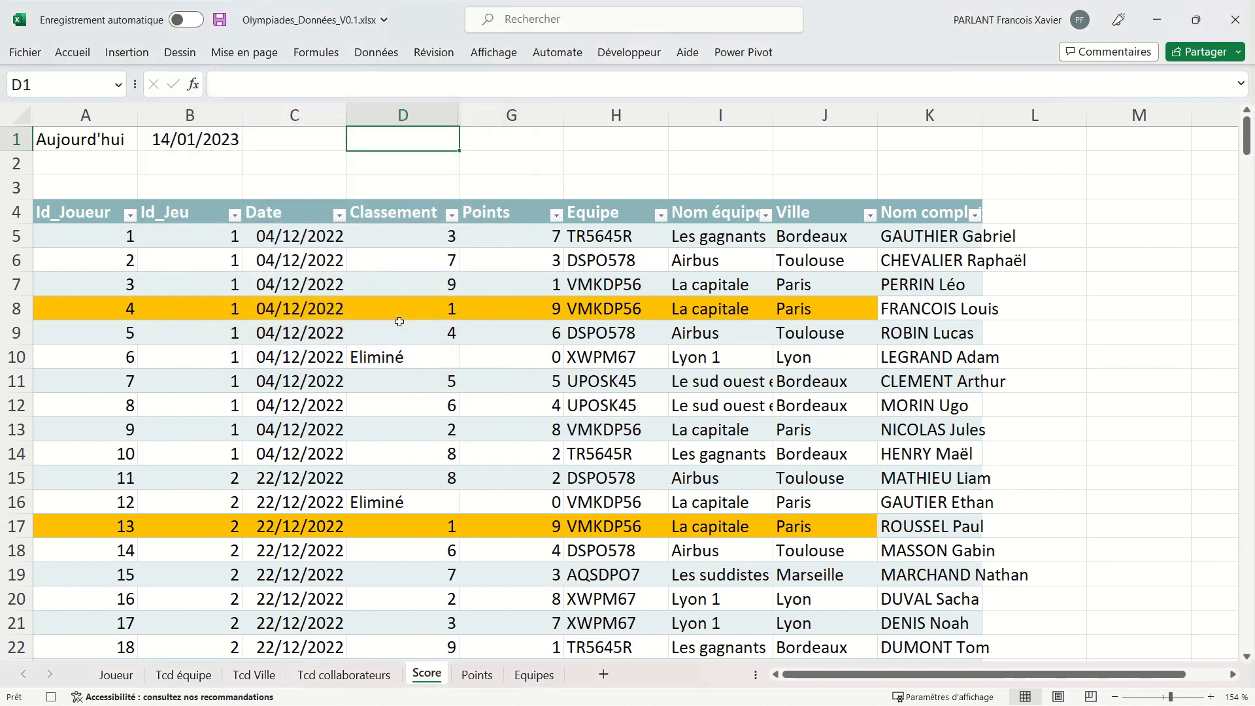
- Remove the Score sheet's protection and insert a new table row above the first data row of the Score table
left_click(431, 57)
left_click(768, 106)
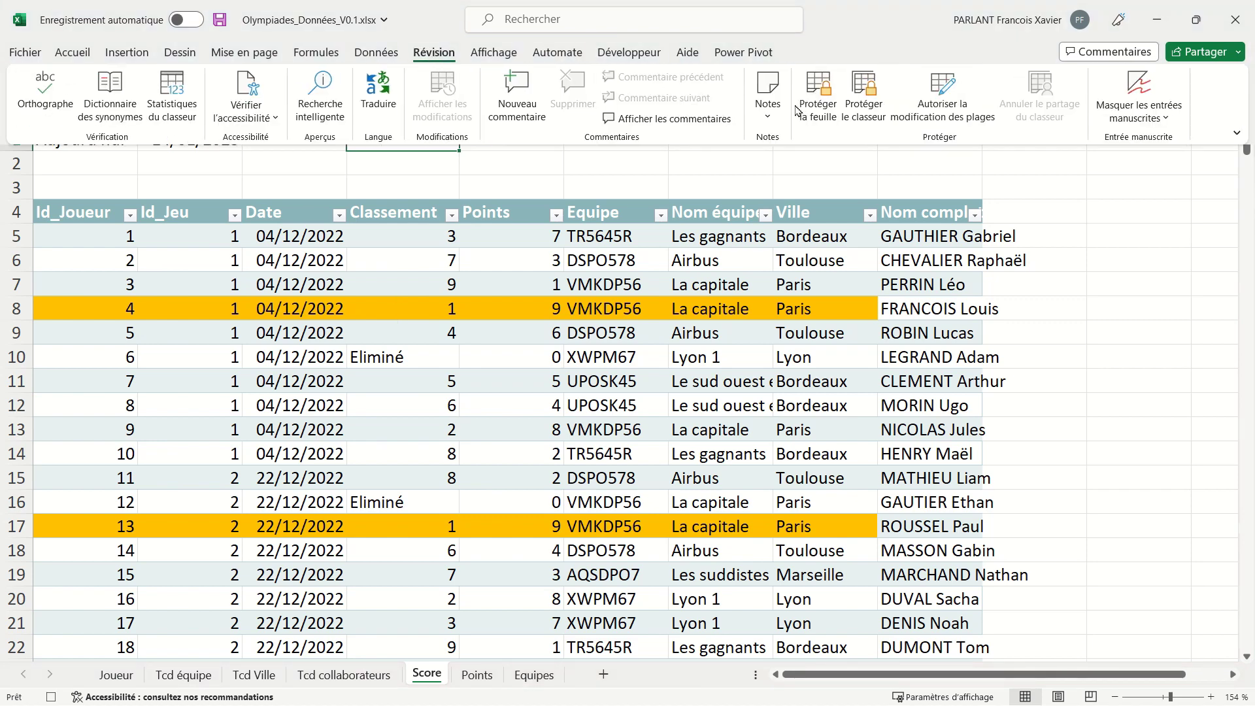
left_click(78, 239)
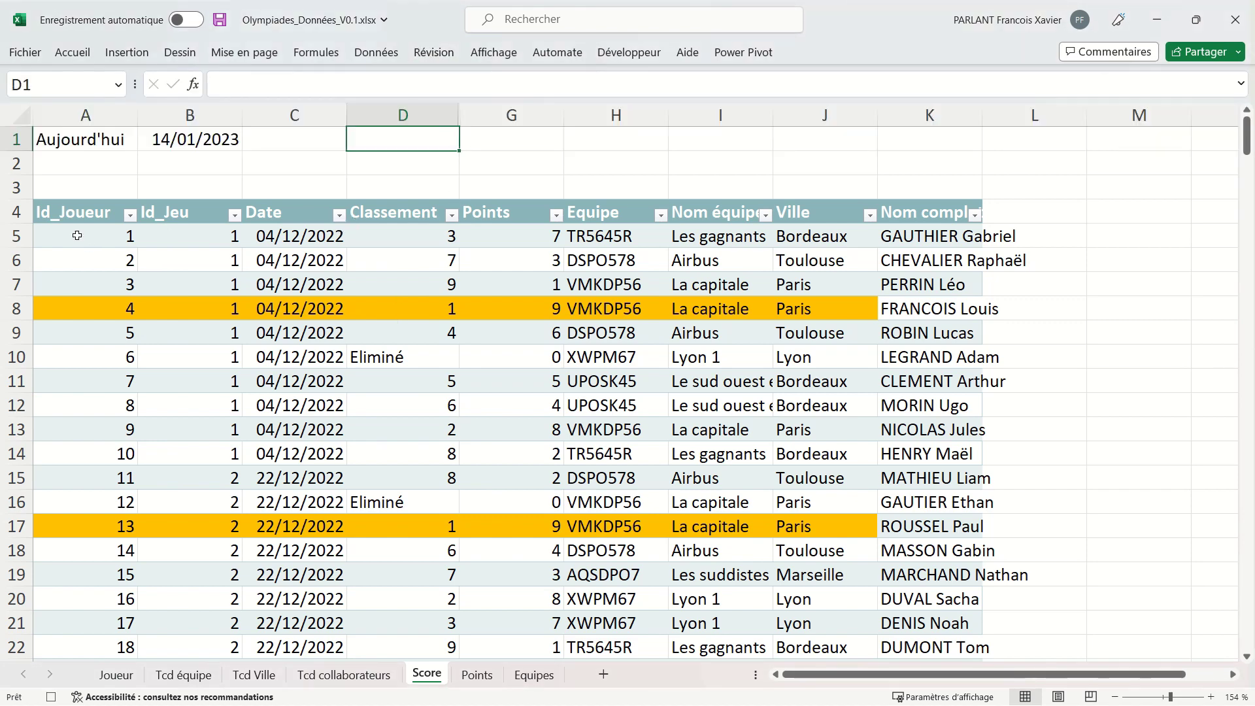
left_click(77, 235)
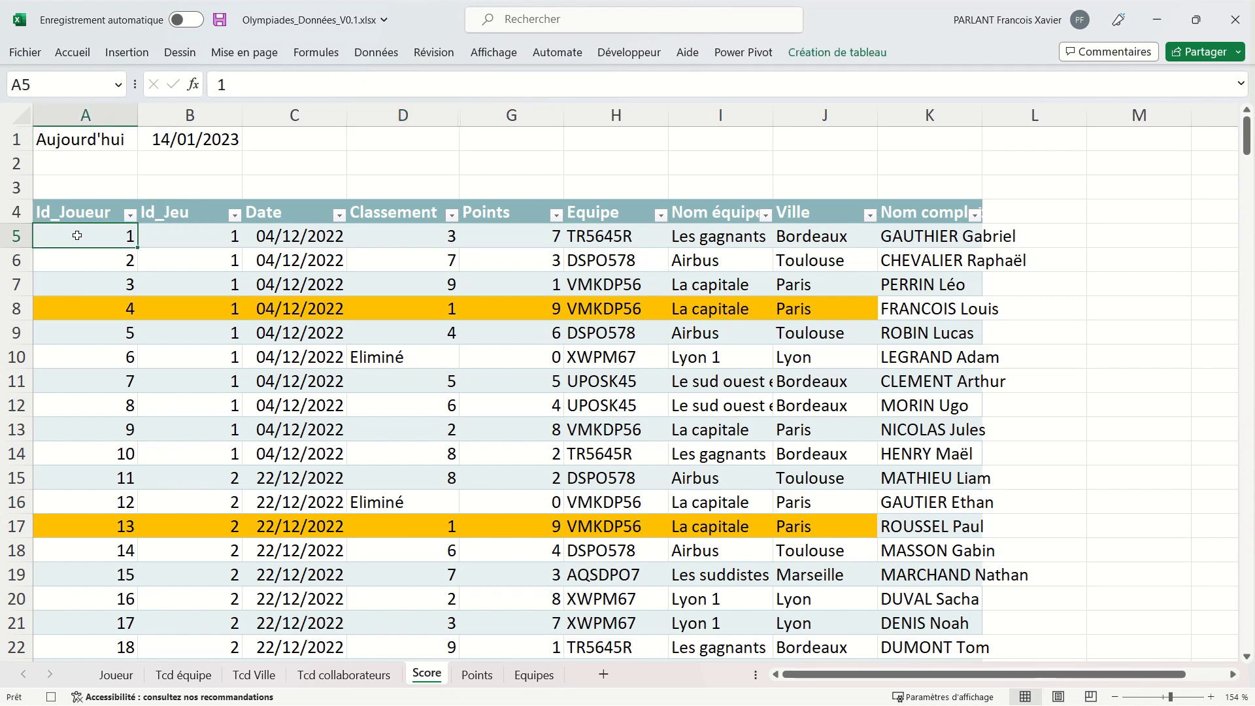
right_click(78, 235)
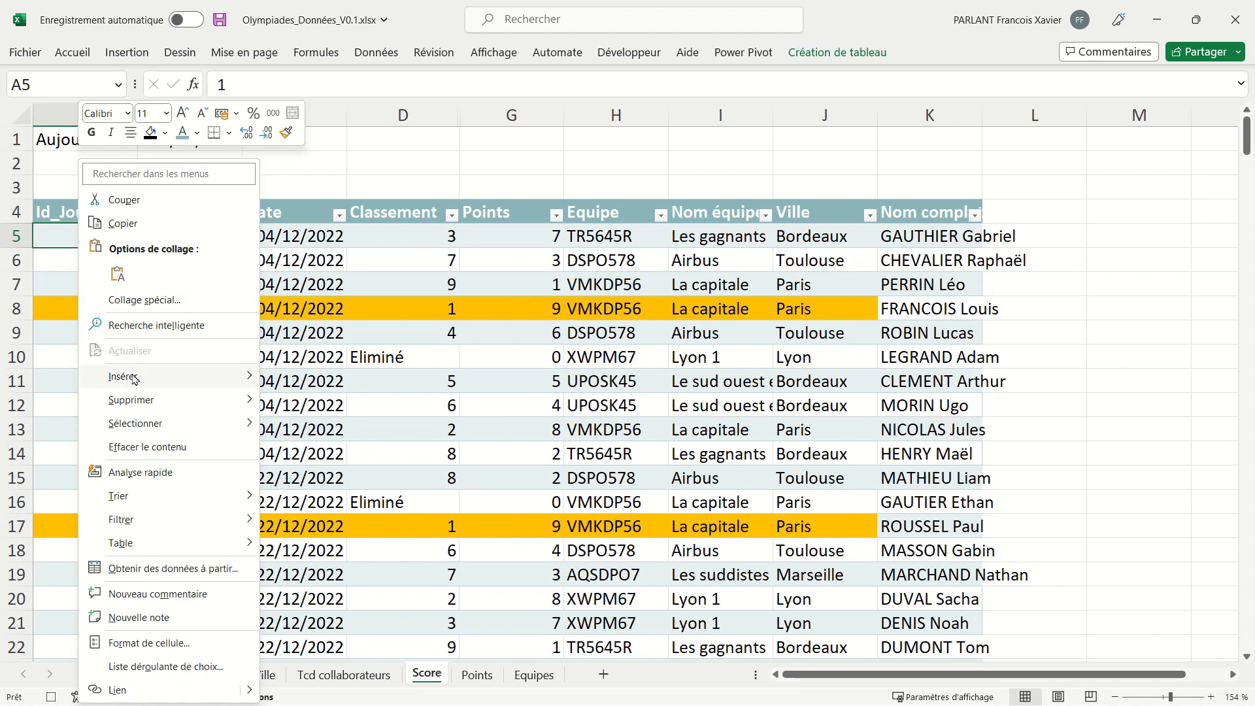
mouse_move(166, 378)
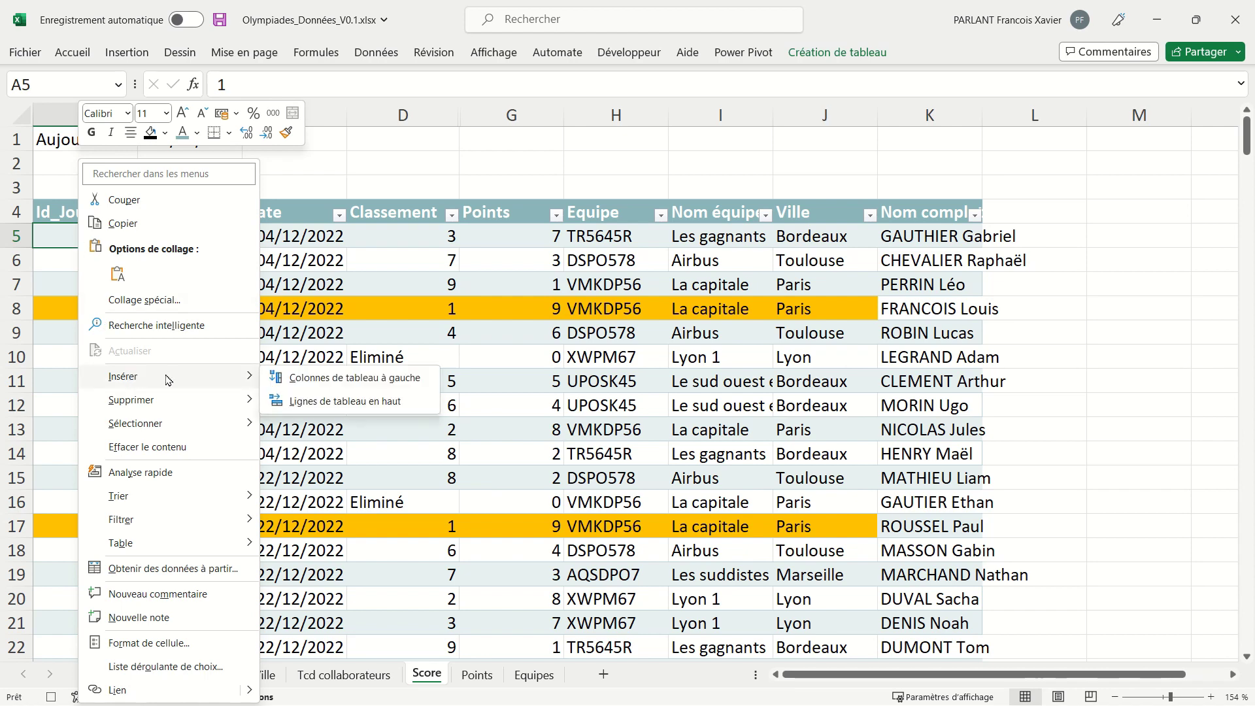
left_click(311, 402)
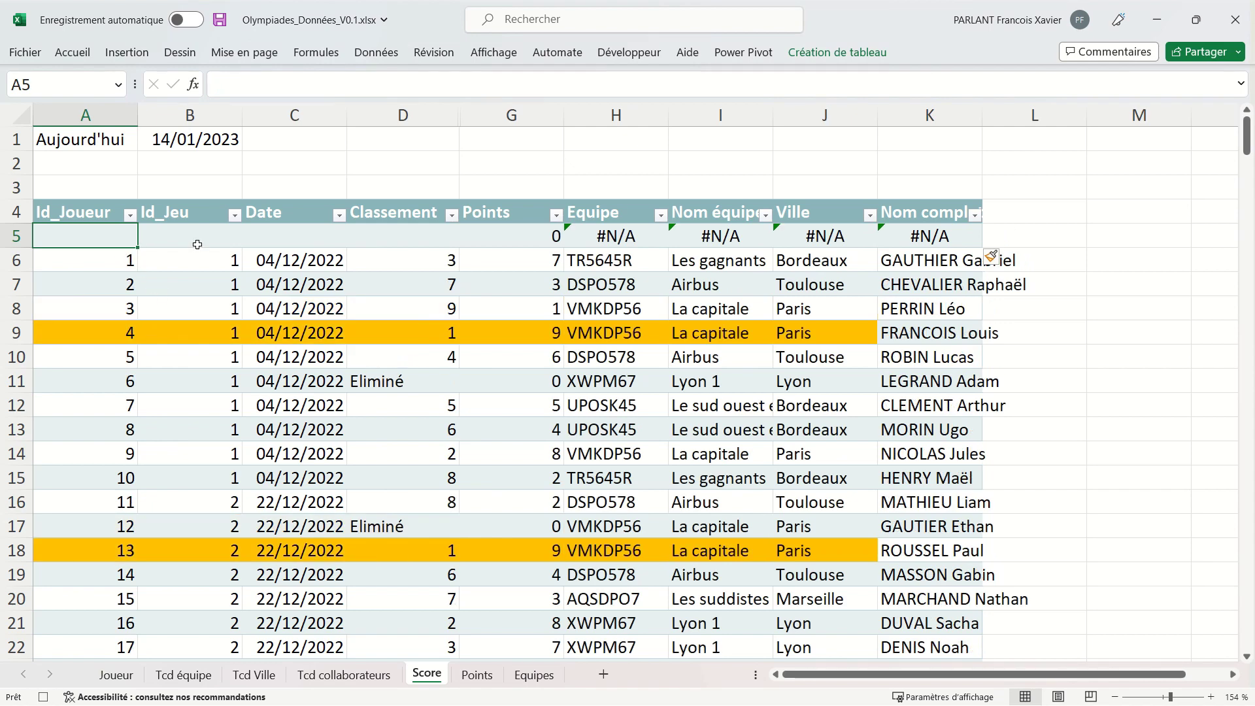
- Paste today's date from B1 as a value into Date cell C5 and select Id_Joueur cell A5
left_click(197, 140)
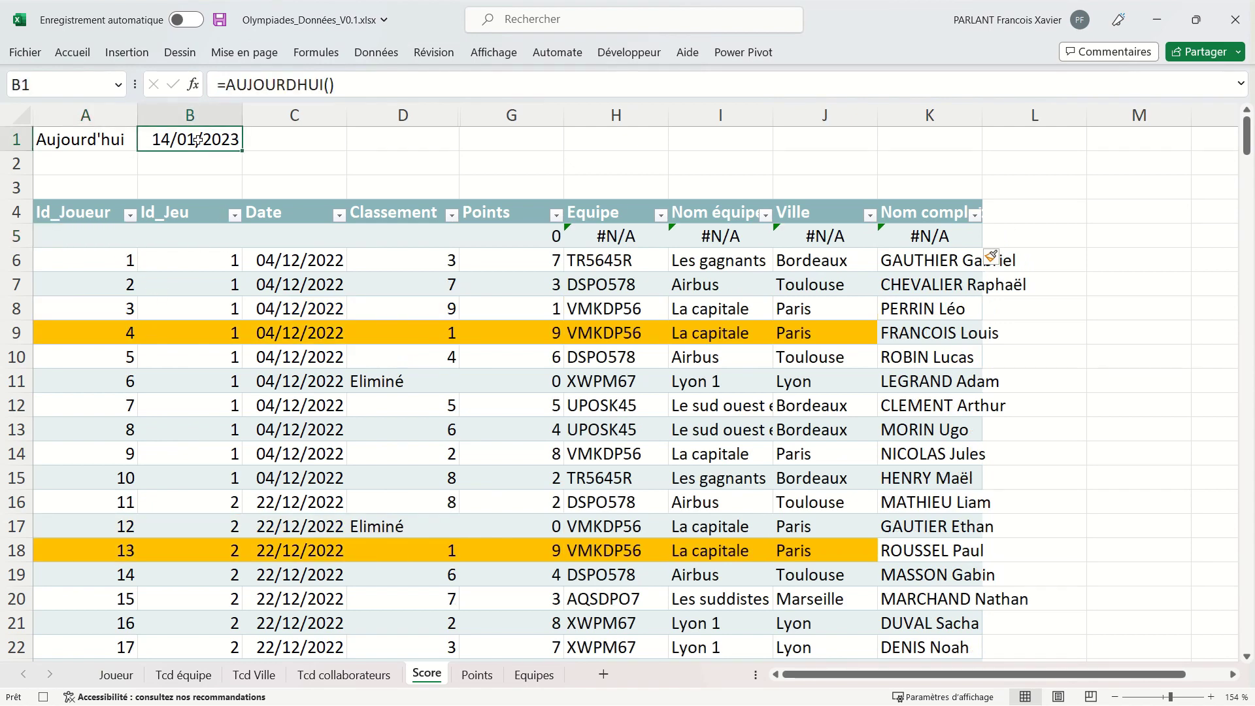
right_click(273, 242)
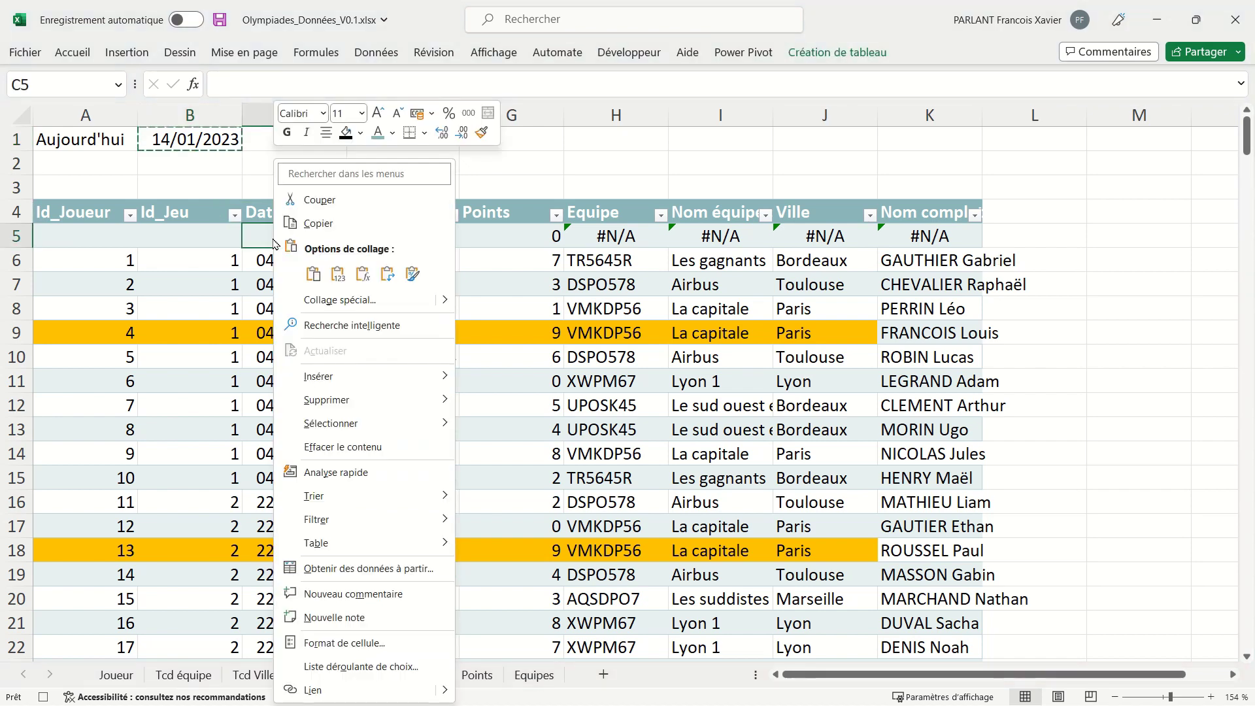
left_click(337, 275)
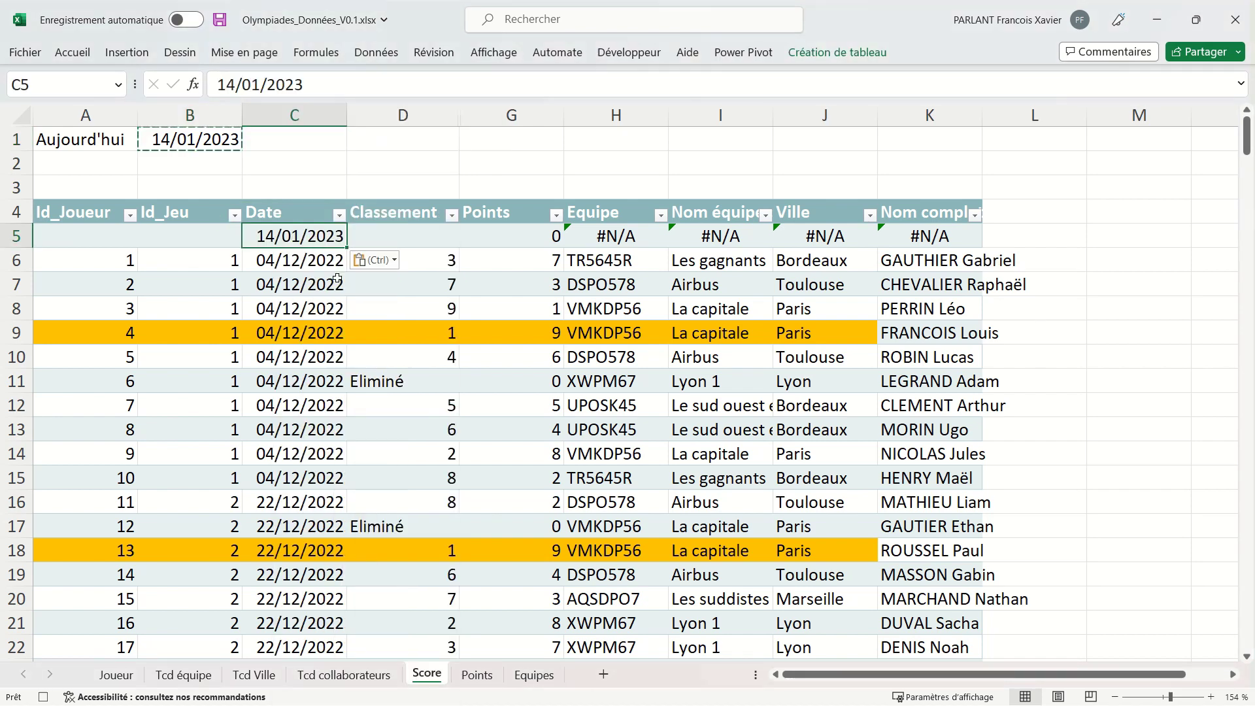
left_click(104, 235)
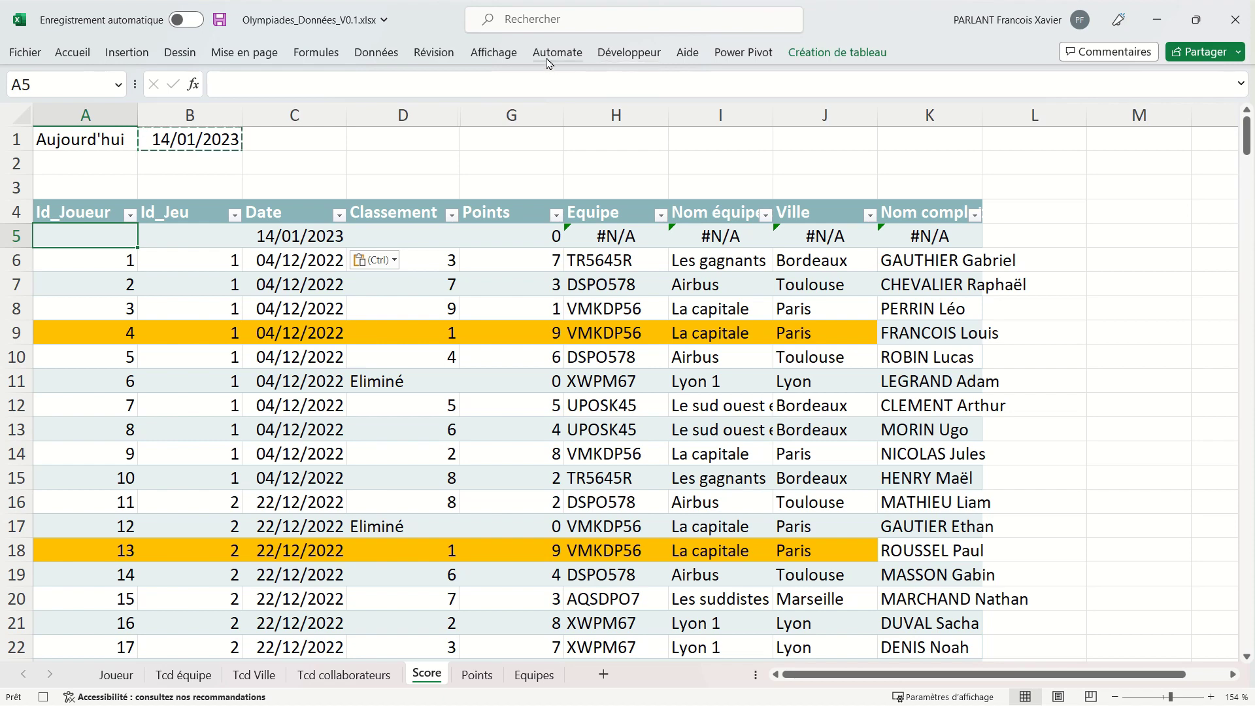
- Protect the Score sheet again without a password, allowing only the selection of locked and unlocked cells
left_click(417, 57)
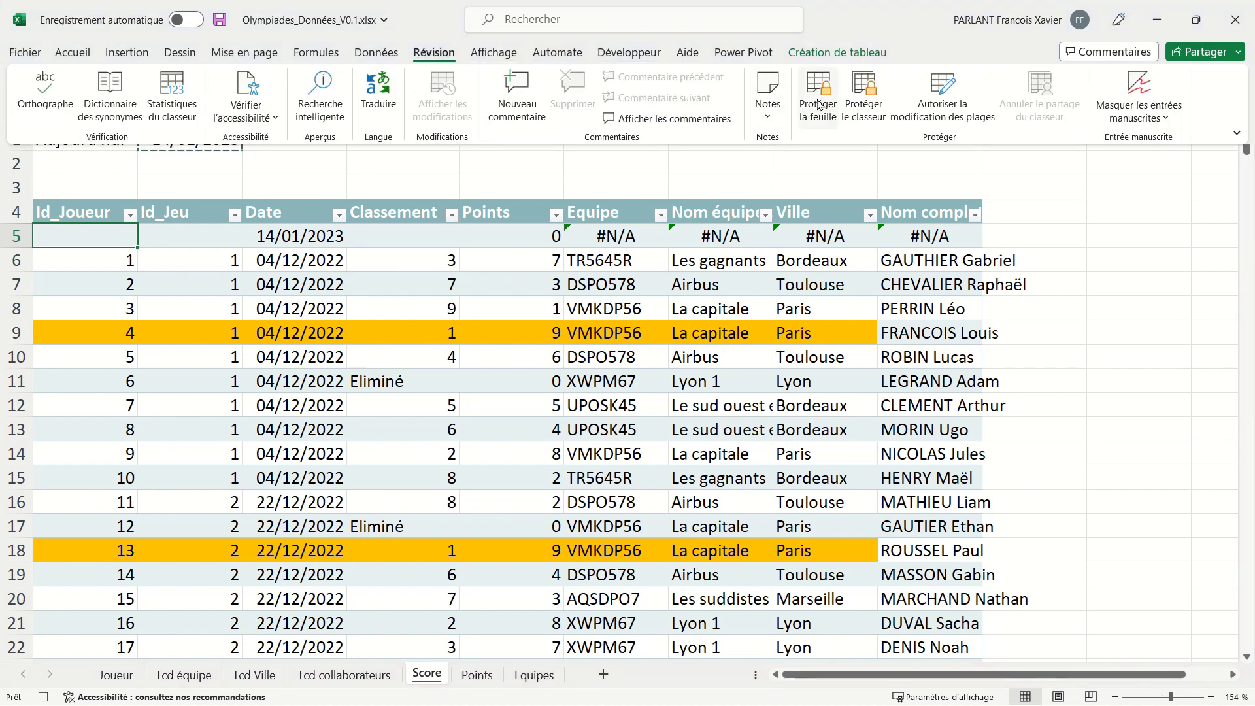
left_click(819, 107)
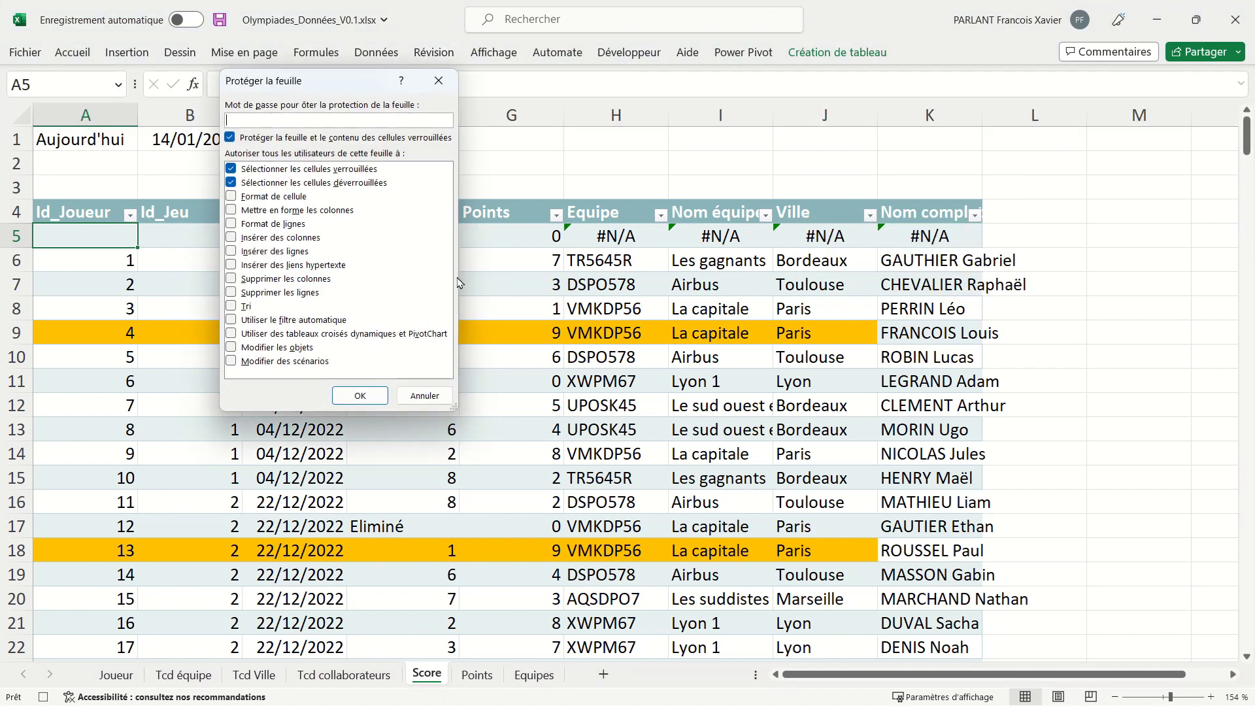
left_click(378, 396)
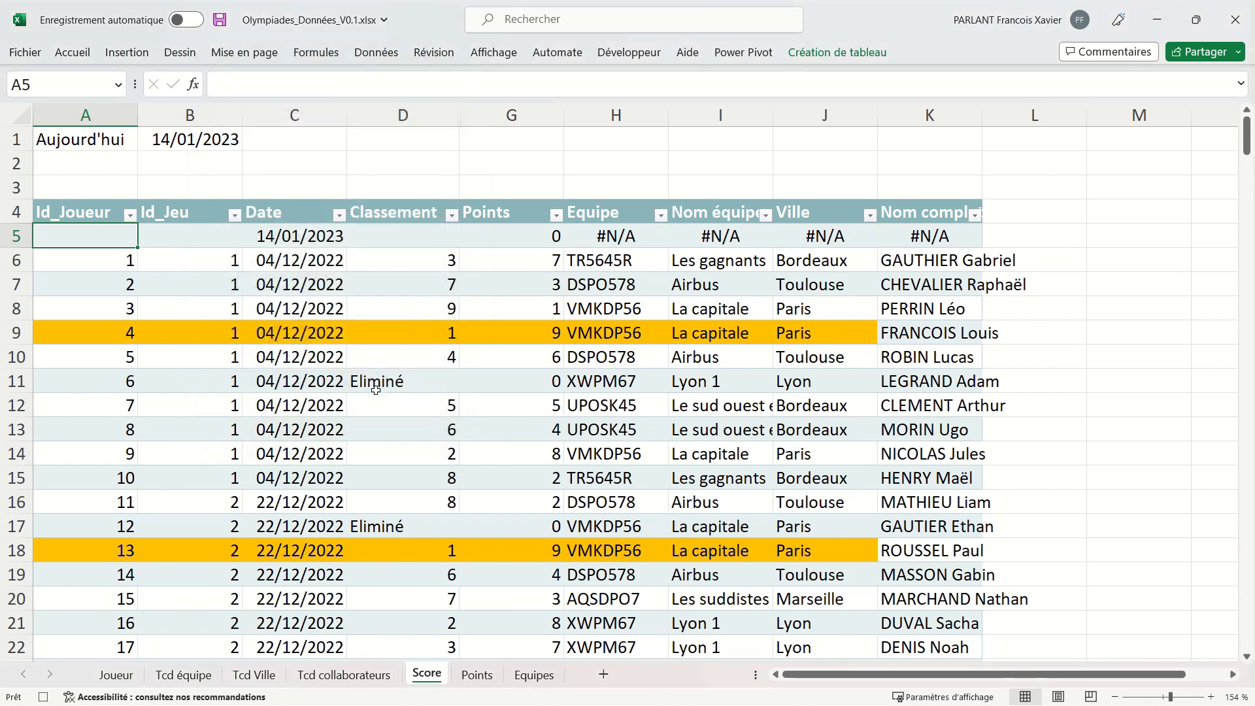
- Stop recording the NouvelleLigne macro and select empty cell H2
left_click(493, 52)
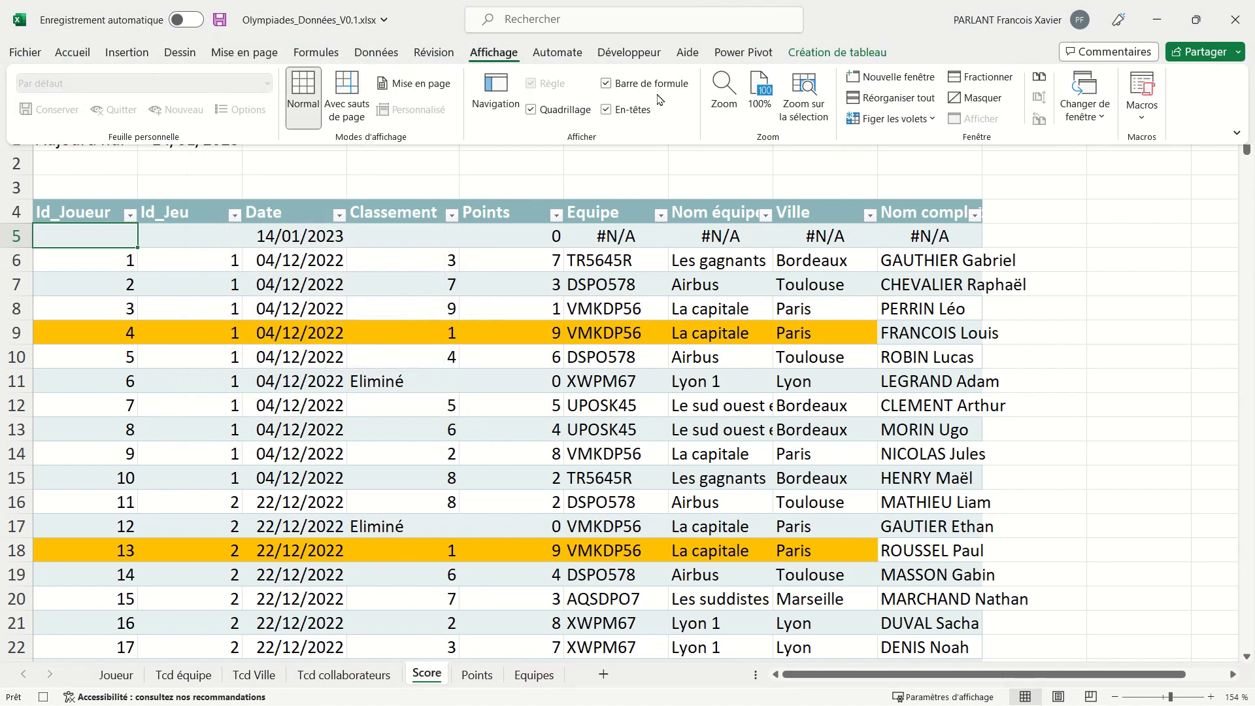
left_click(1140, 116)
left_click(1114, 172)
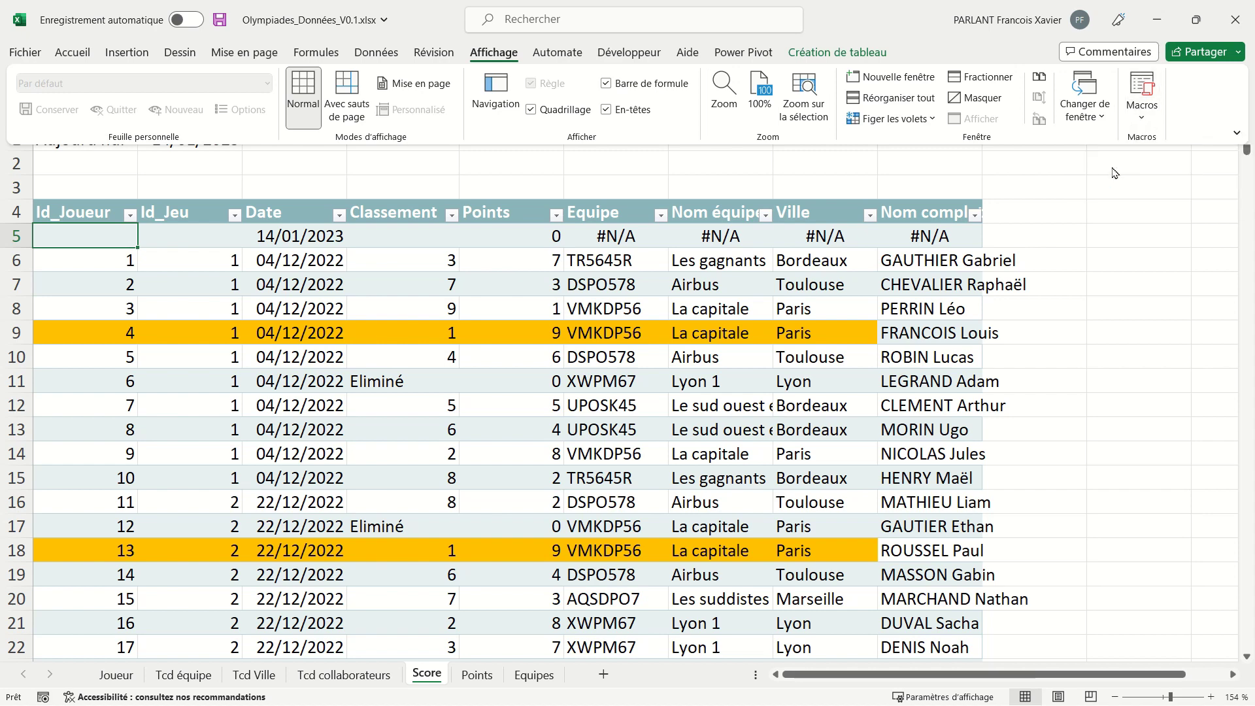
left_click(668, 166)
left_click(664, 162)
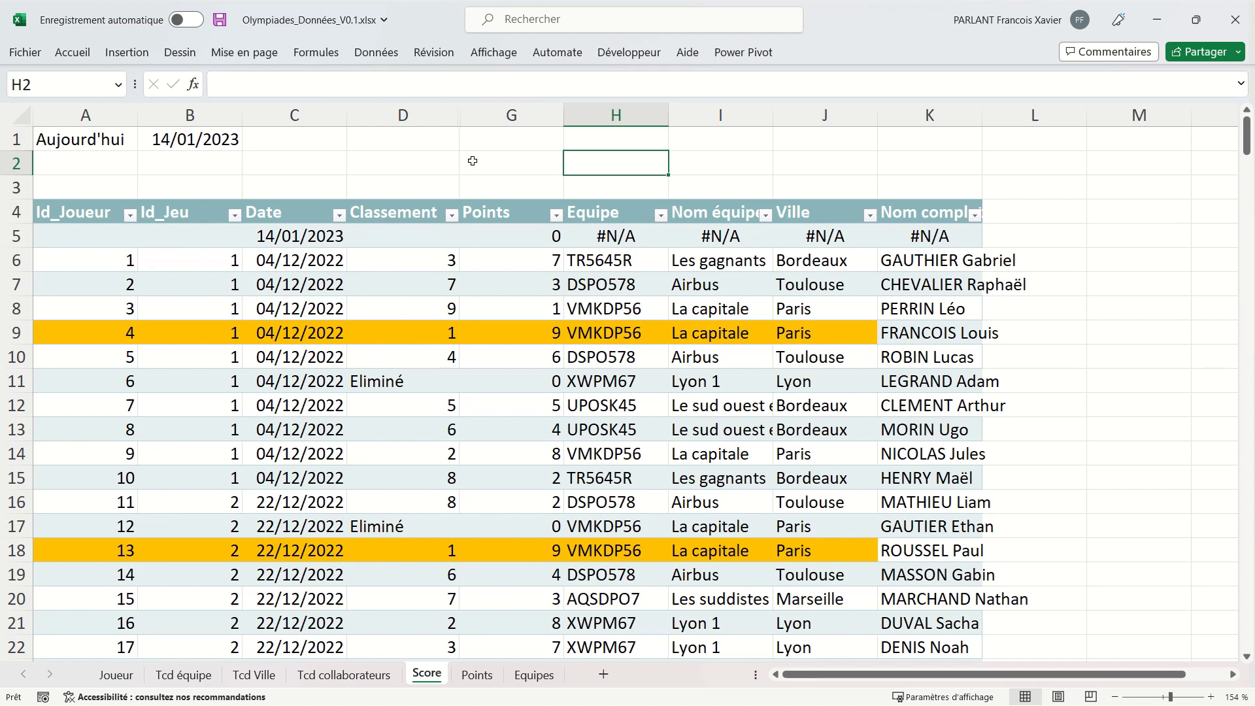
- Unprotect the Score sheet and draw a small rectangle shape in rows 2 and 3, beneath the Aujourd'hui label and date
left_click(434, 52)
left_click(803, 94)
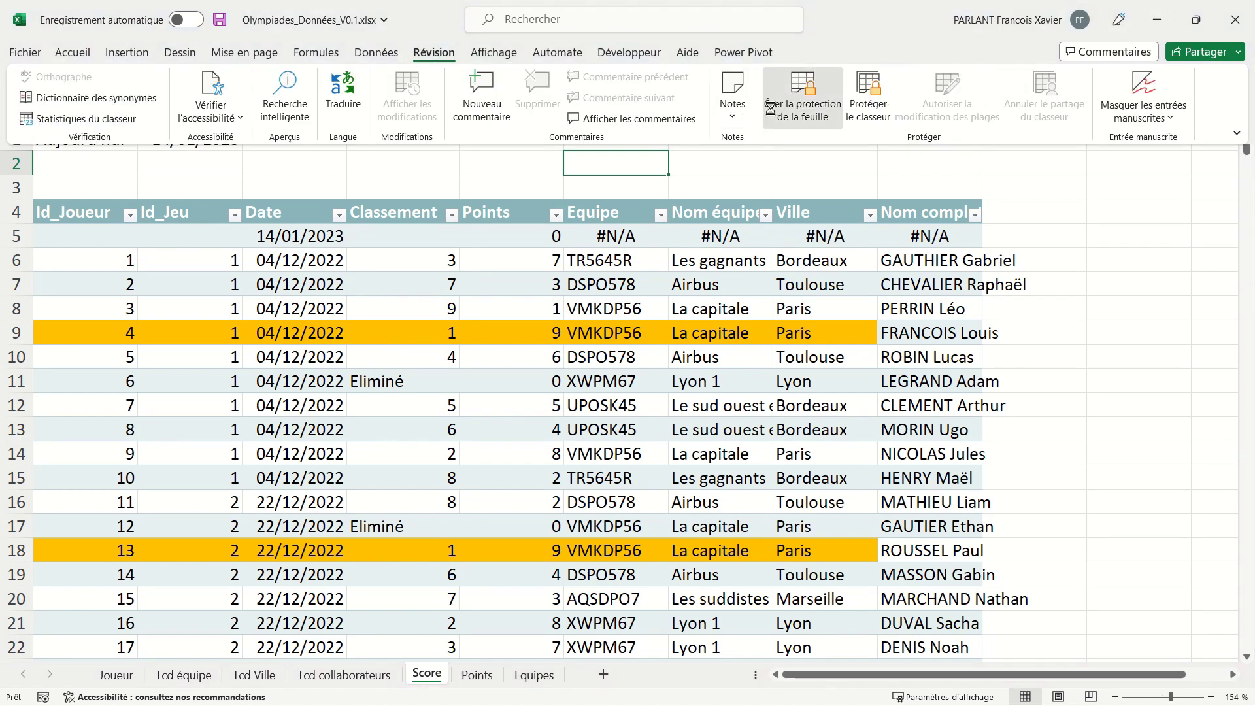
left_click(122, 57)
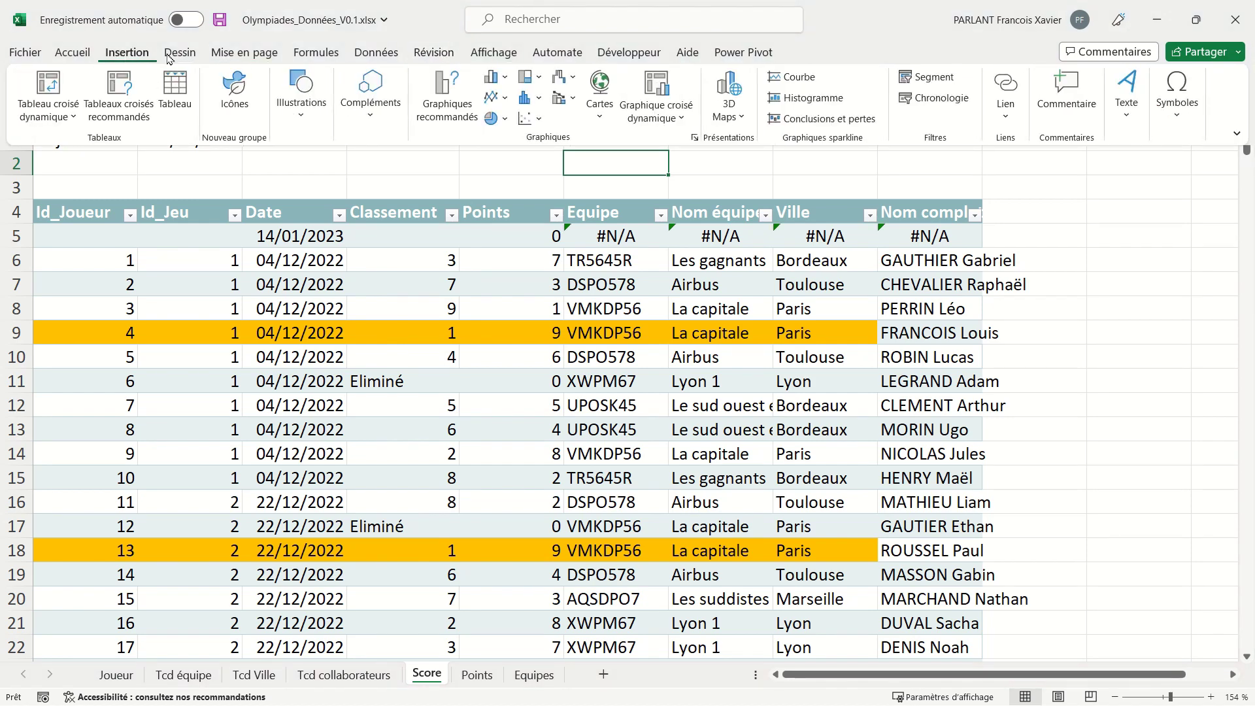
left_click(326, 108)
left_click(331, 157)
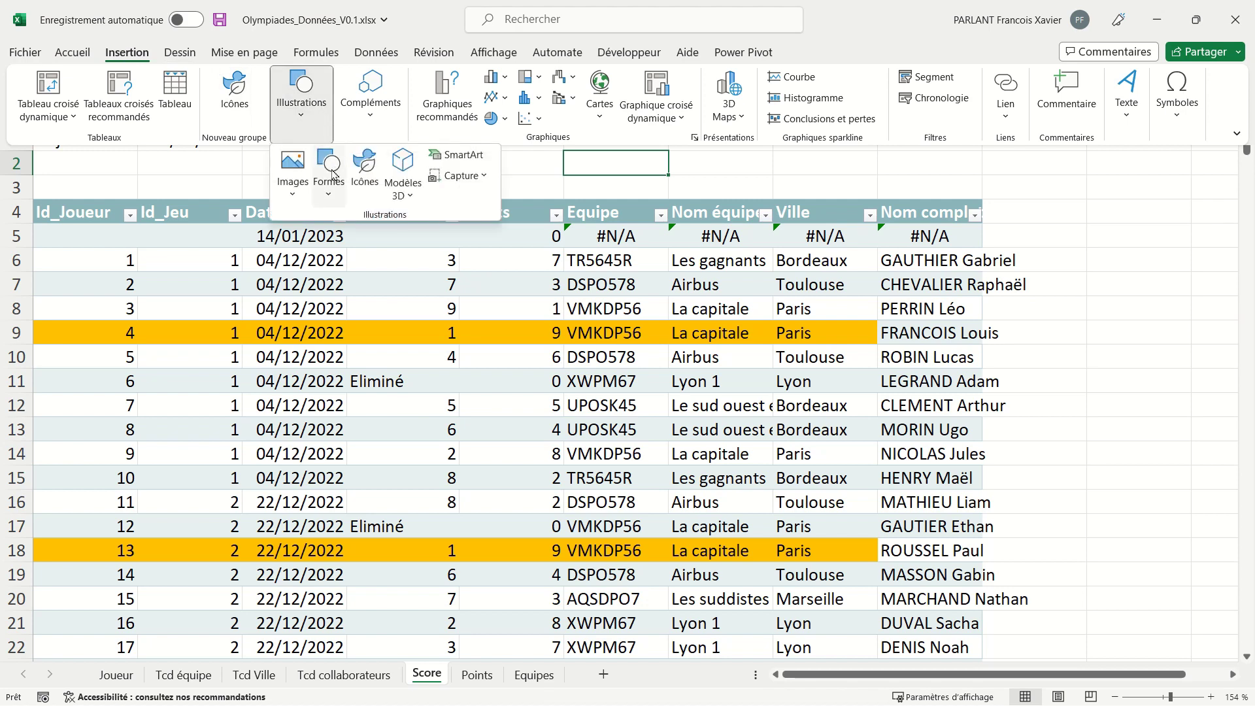
left_click(384, 243)
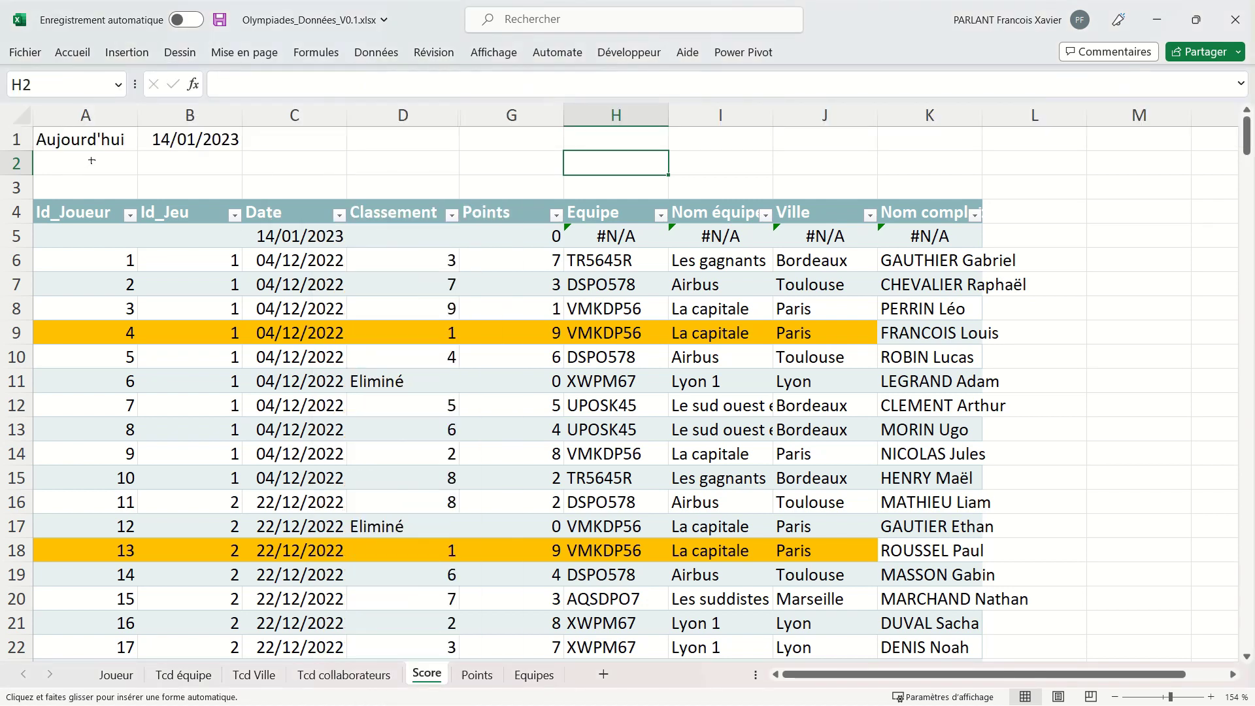
left_click_drag(91, 160, 162, 191)
- Assign the NouvelleLigne macro to the rectangle and deselect the shape
right_click(135, 174)
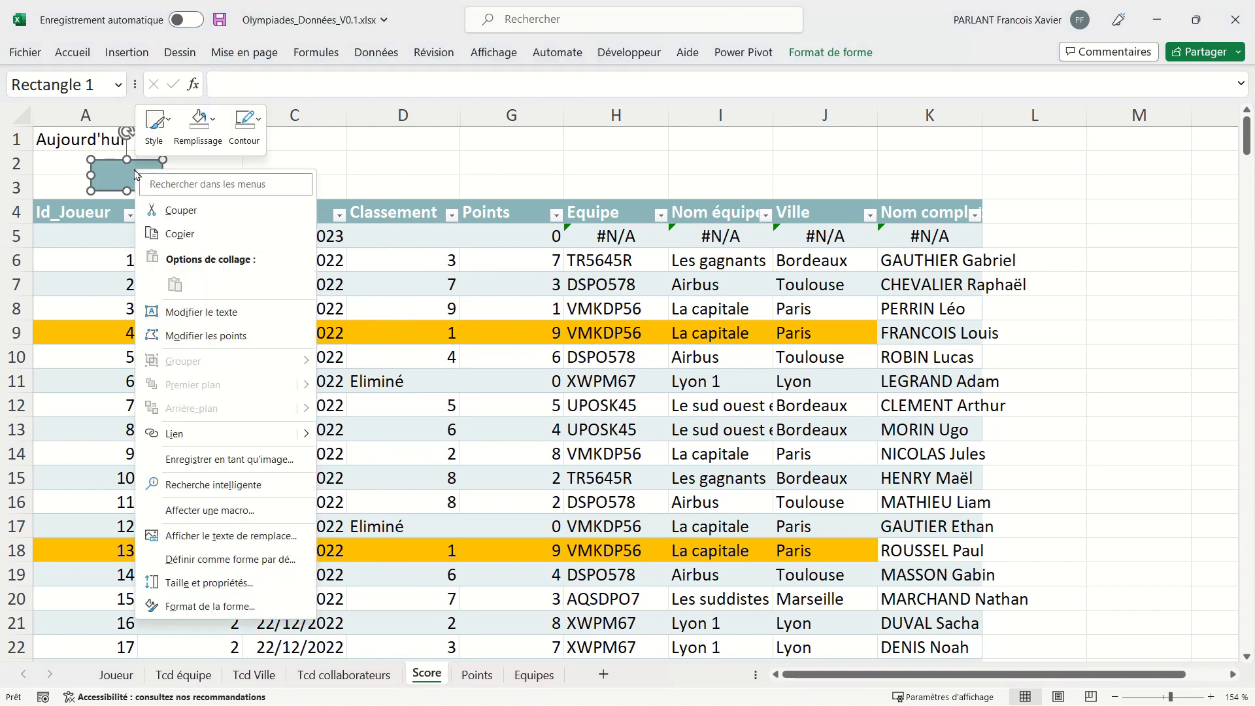
left_click(209, 510)
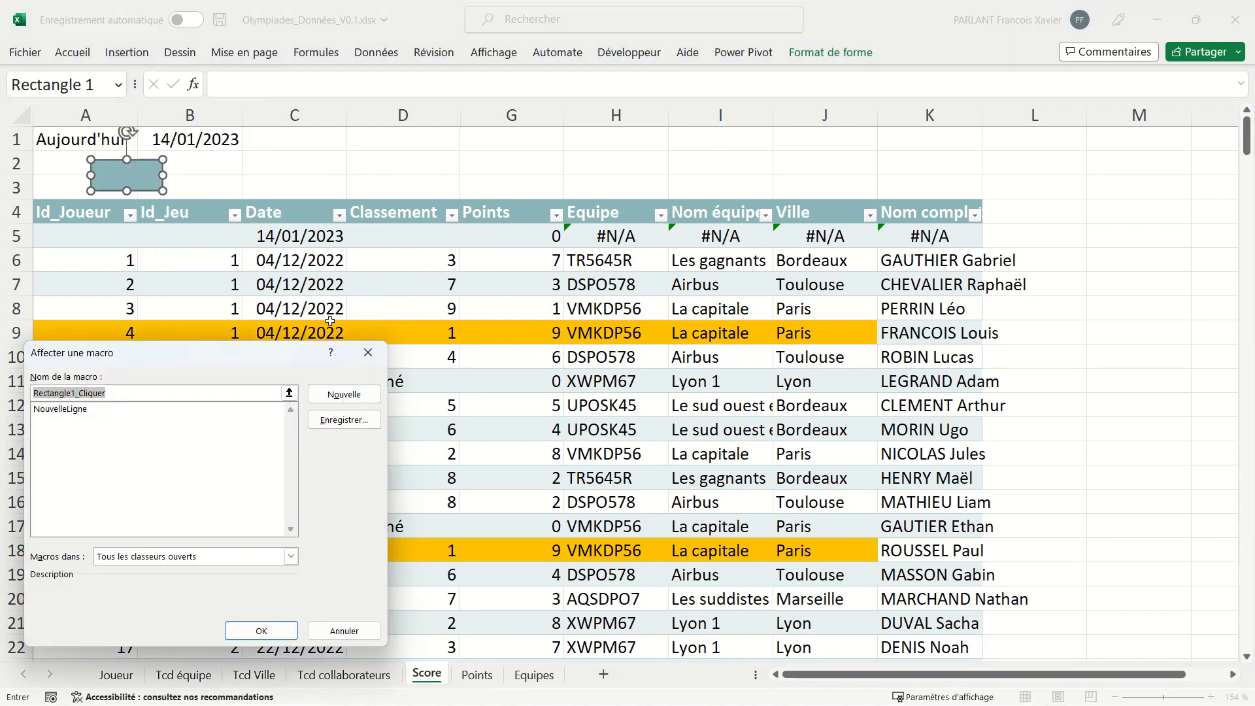
left_click(91, 409)
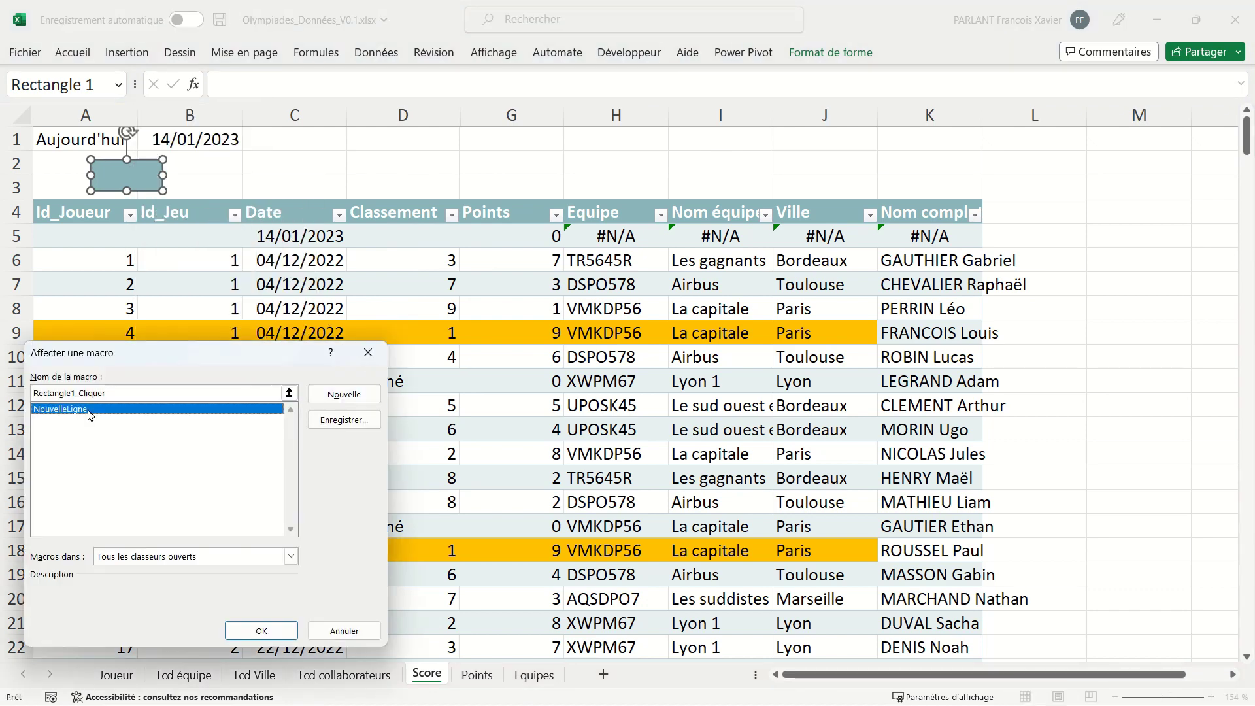
left_click(258, 630)
left_click(218, 171)
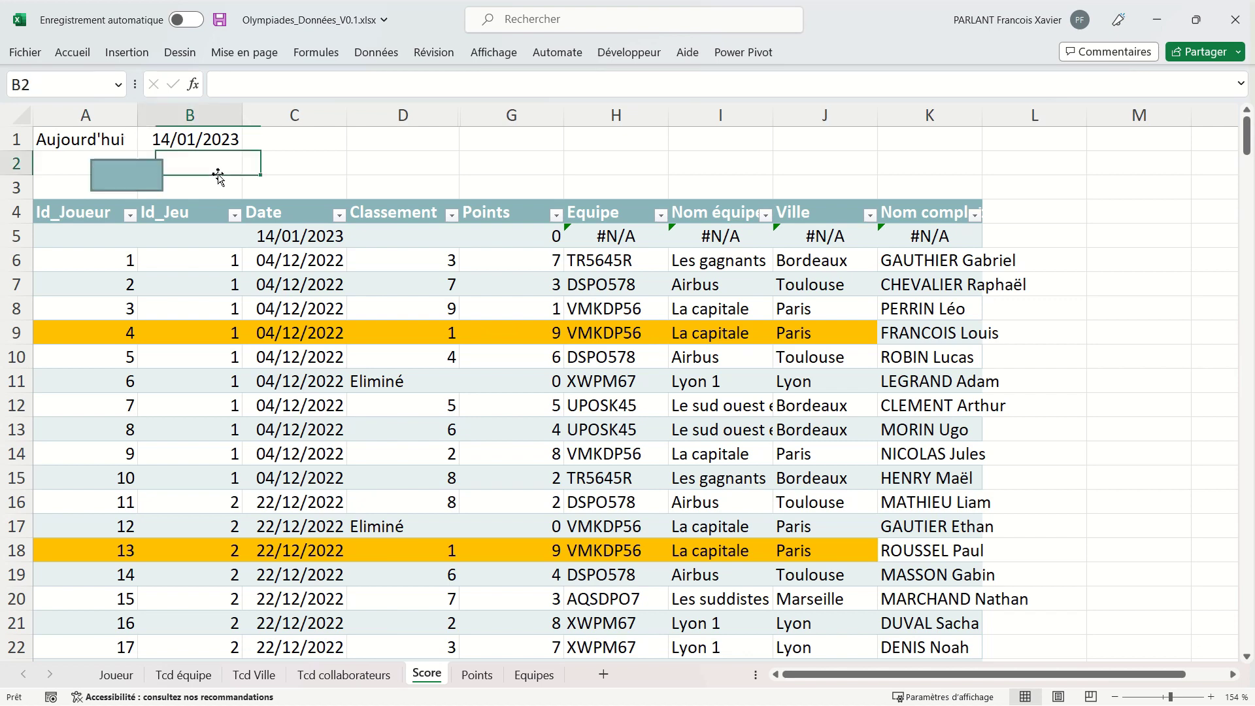
- Protect the Score sheet without a password, keeping only cell selection allowed
left_click(420, 58)
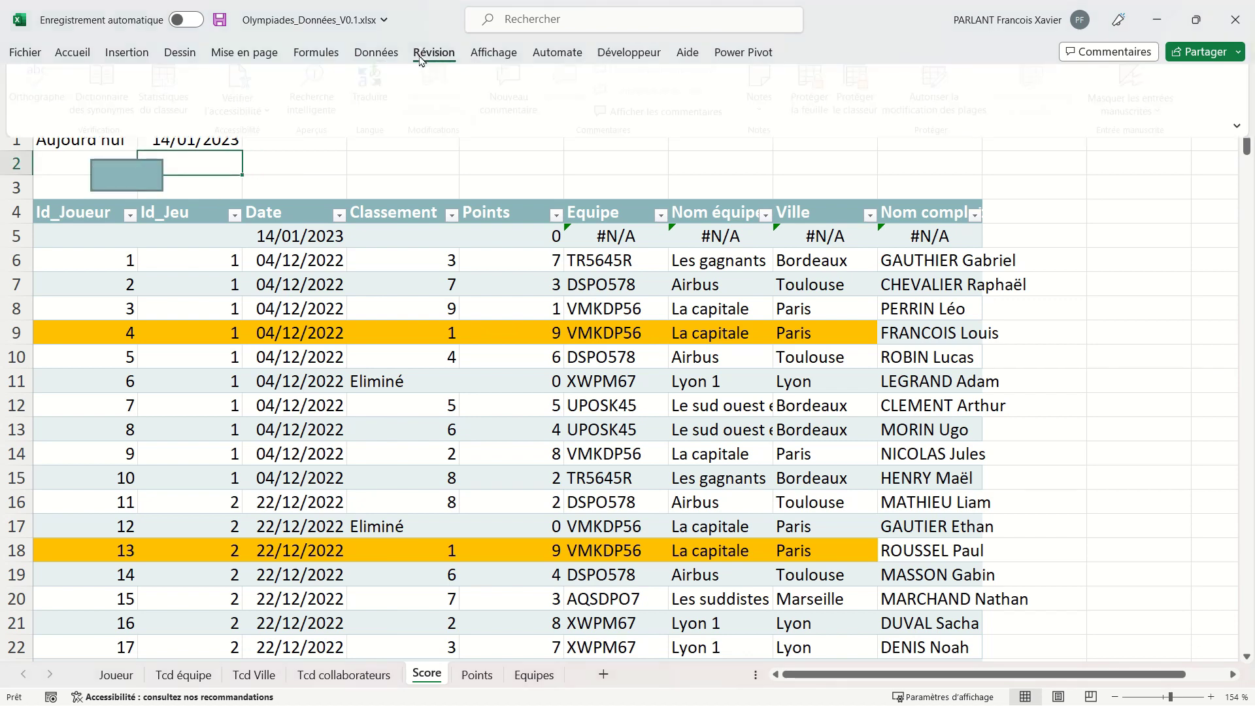
left_click(814, 92)
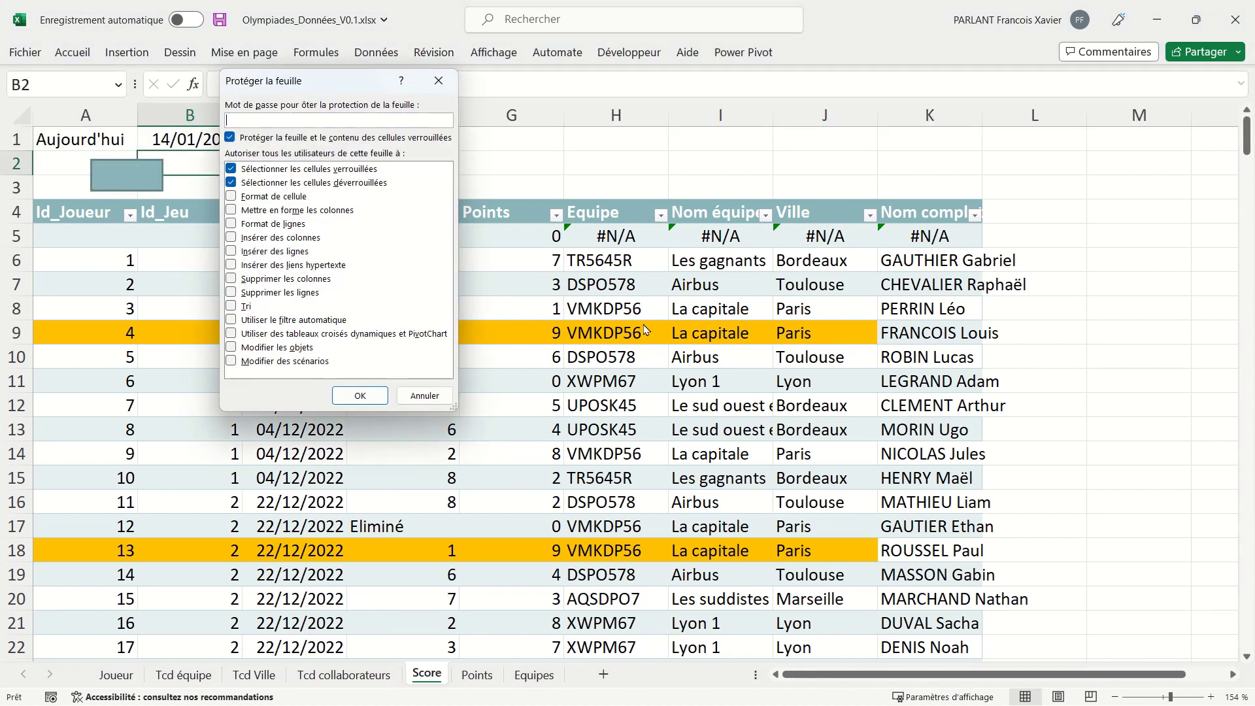
left_click(353, 397)
- Test the rectangle from Classement cell D6 by running its NouvelleLigne macro twice to add two score rows
left_click(441, 270)
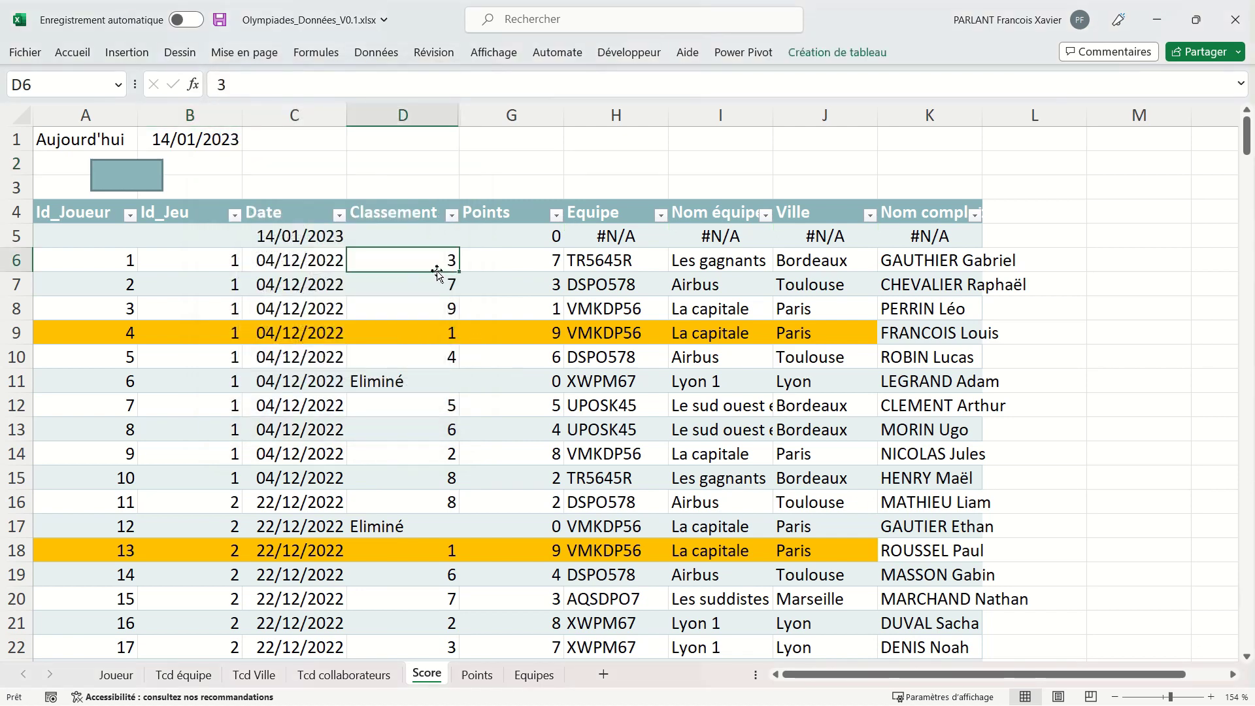
left_click(152, 188)
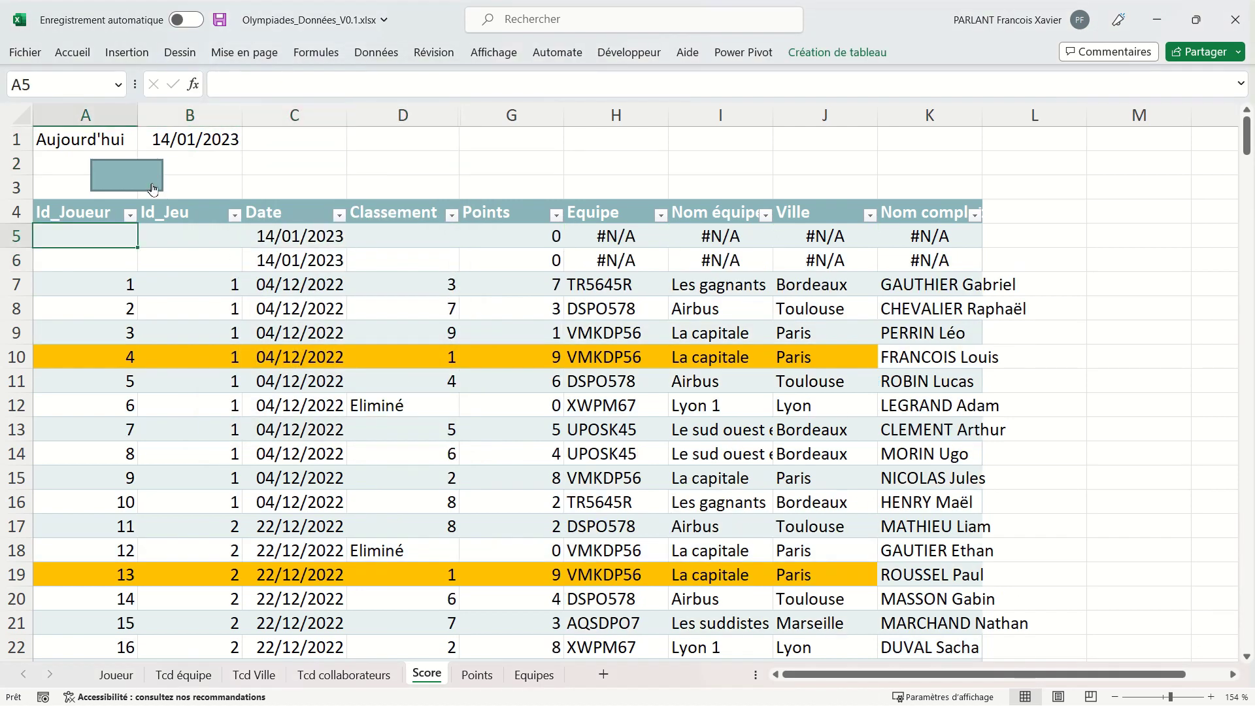
left_click(151, 188)
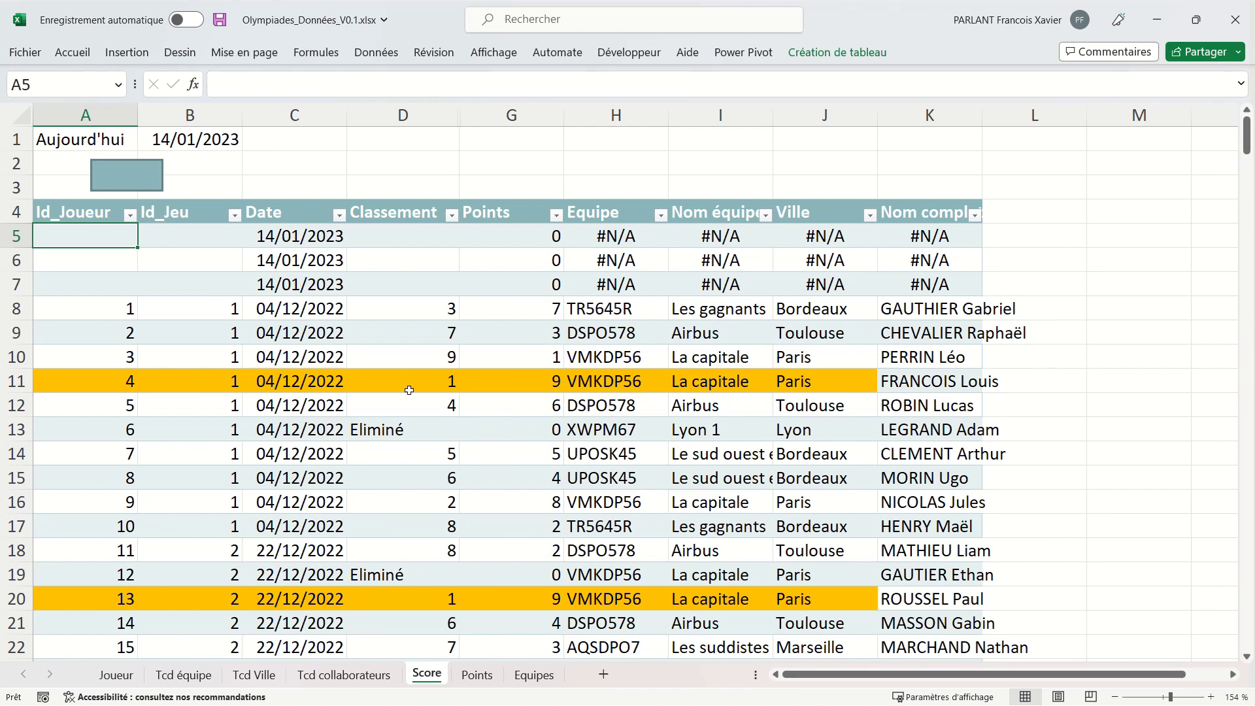
key("ctrl+z")
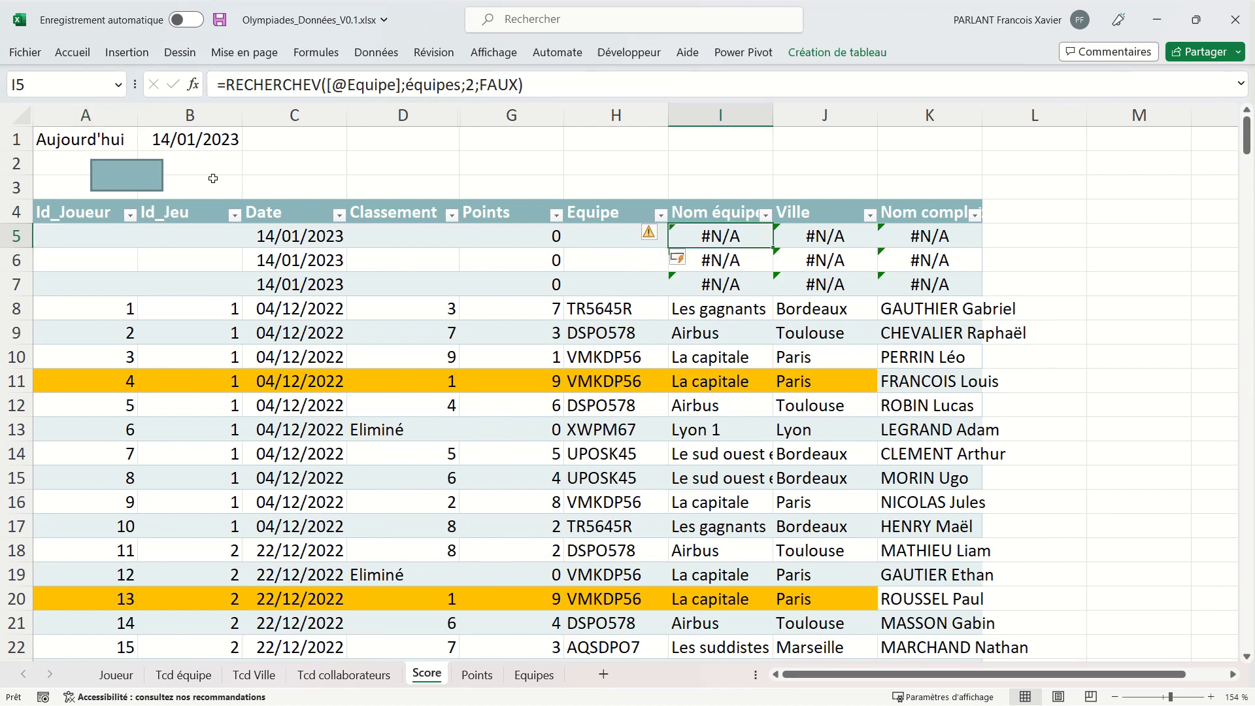
left_click(34, 59)
left_click(70, 269)
left_click(699, 142)
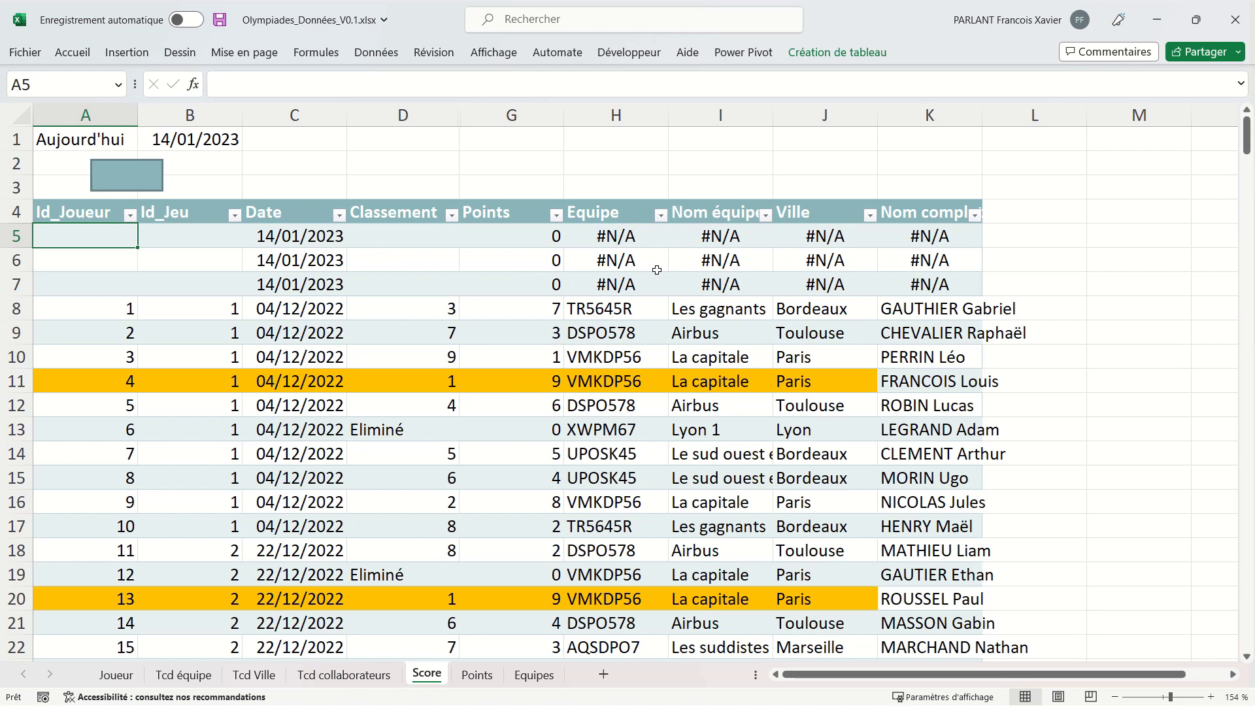
- Remove the Score sheet's protection so the formula columns can be edited
left_click(433, 52)
left_click(802, 107)
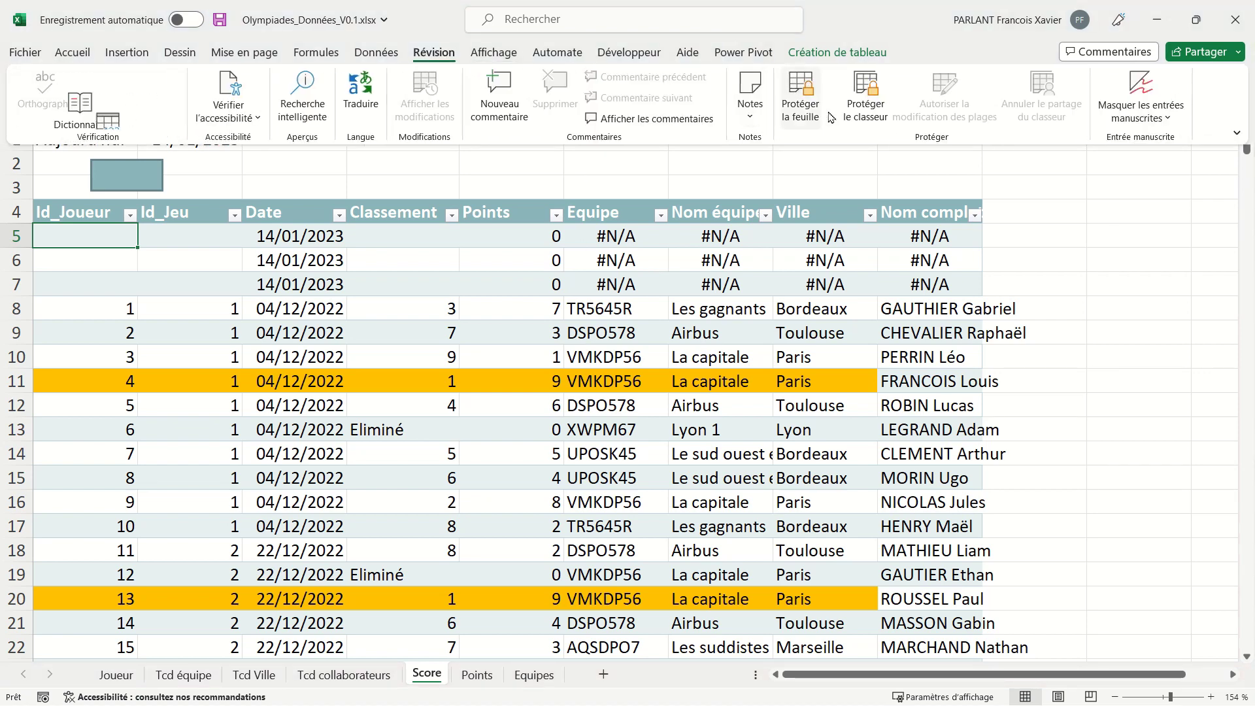
left_click(625, 241)
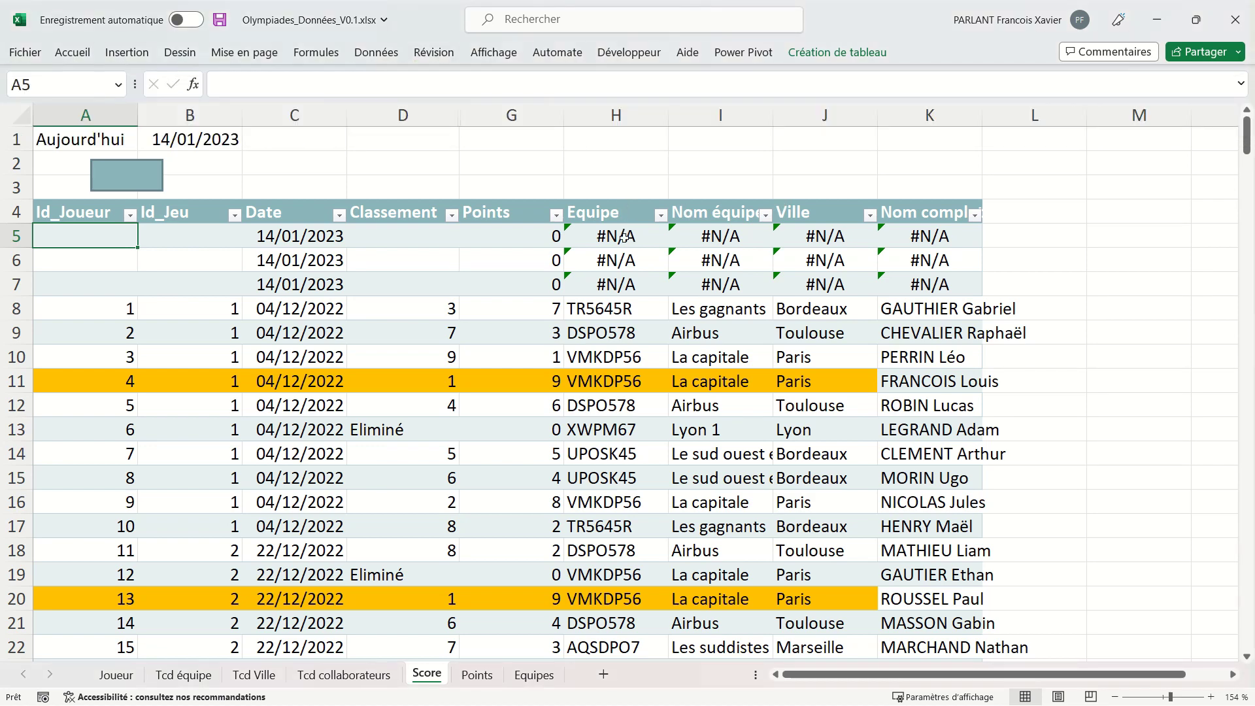
- Wrap the Equipe lookup in H5 as =SI.NON.DISP(RECHERCHEV([@[Id_Joueur]];joueurs;4;FAUX);"") and select Nom équipe cell I5
left_click(624, 237)
left_click(227, 86)
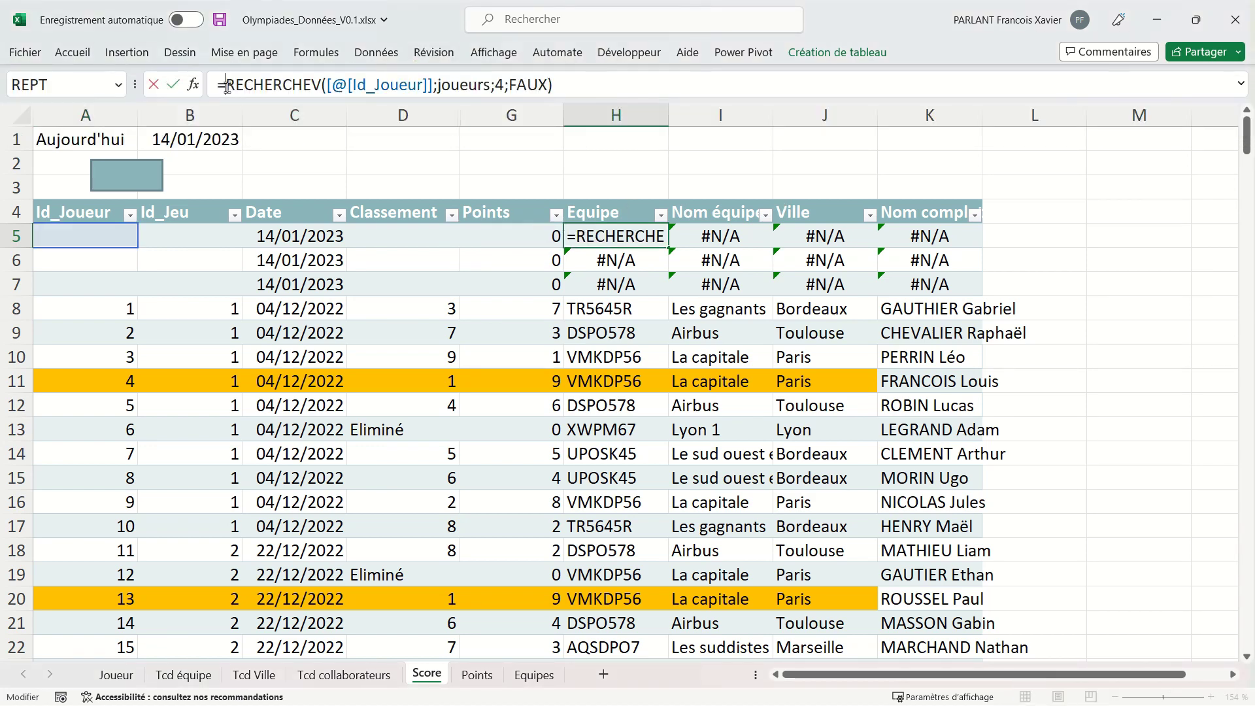
type("si")
key("Down")
key("Down")
key("Down")
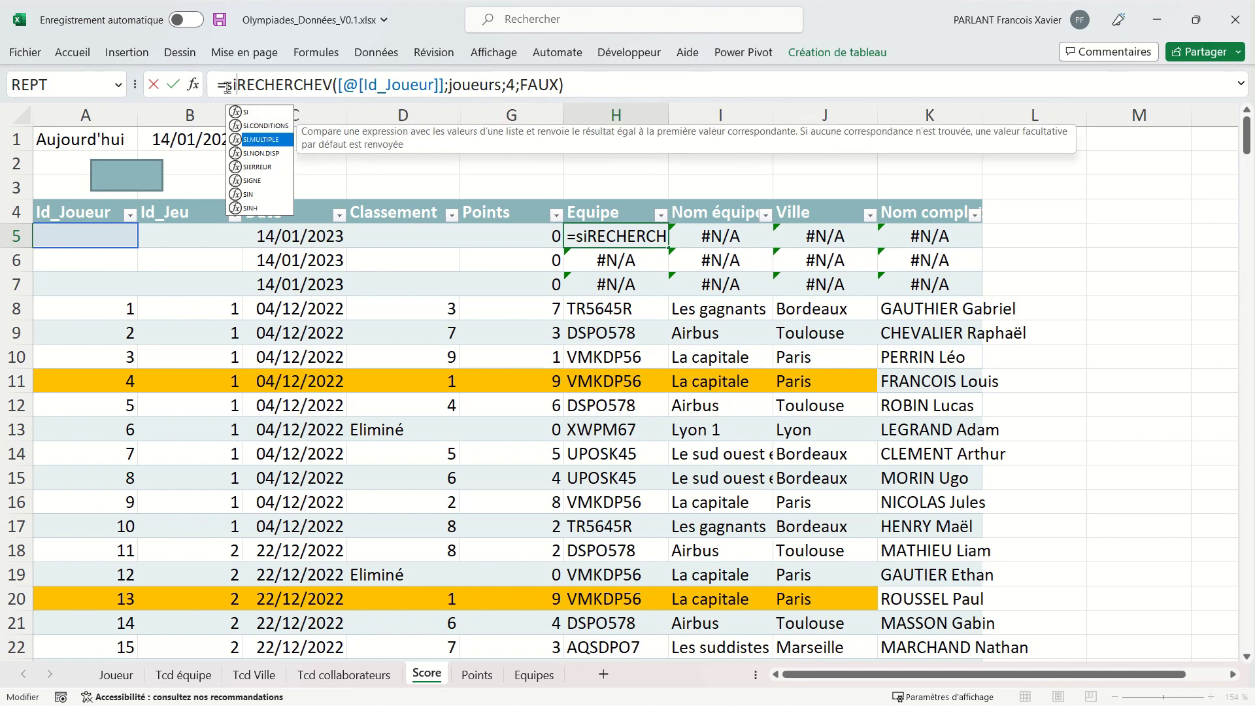
key("Tab")
left_click(670, 83)
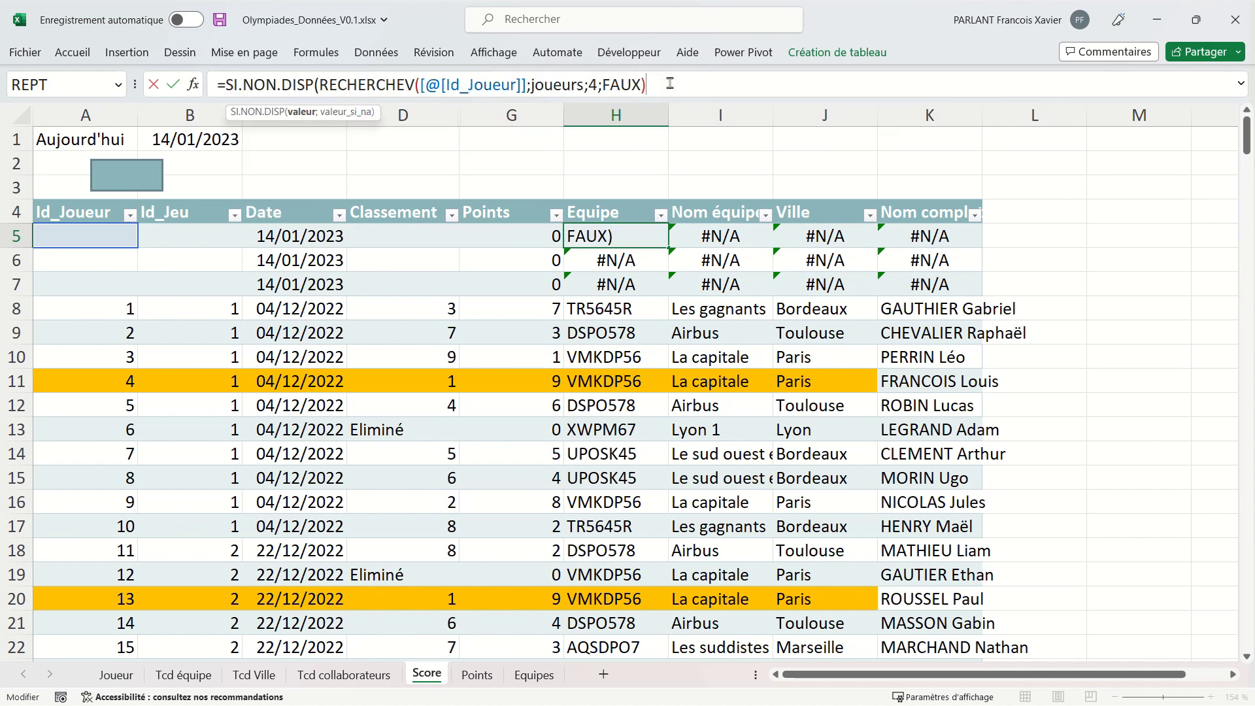
type(";\"\")")
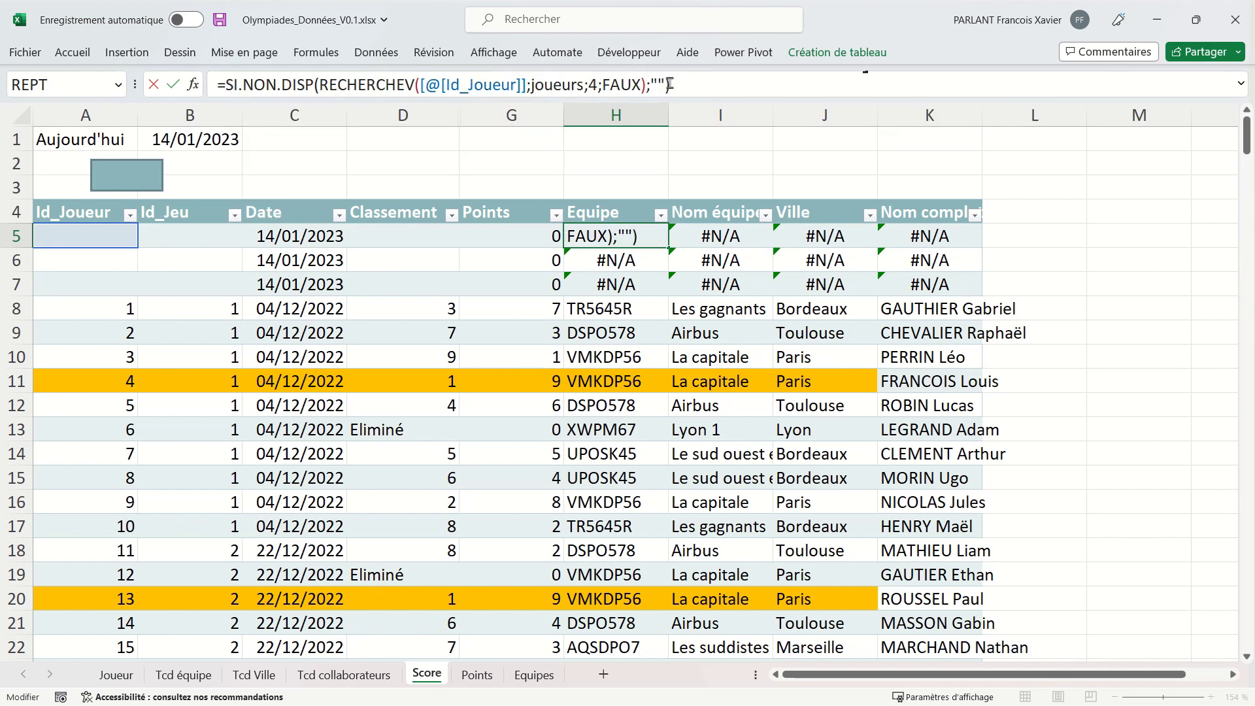
key("Return")
left_click(722, 241)
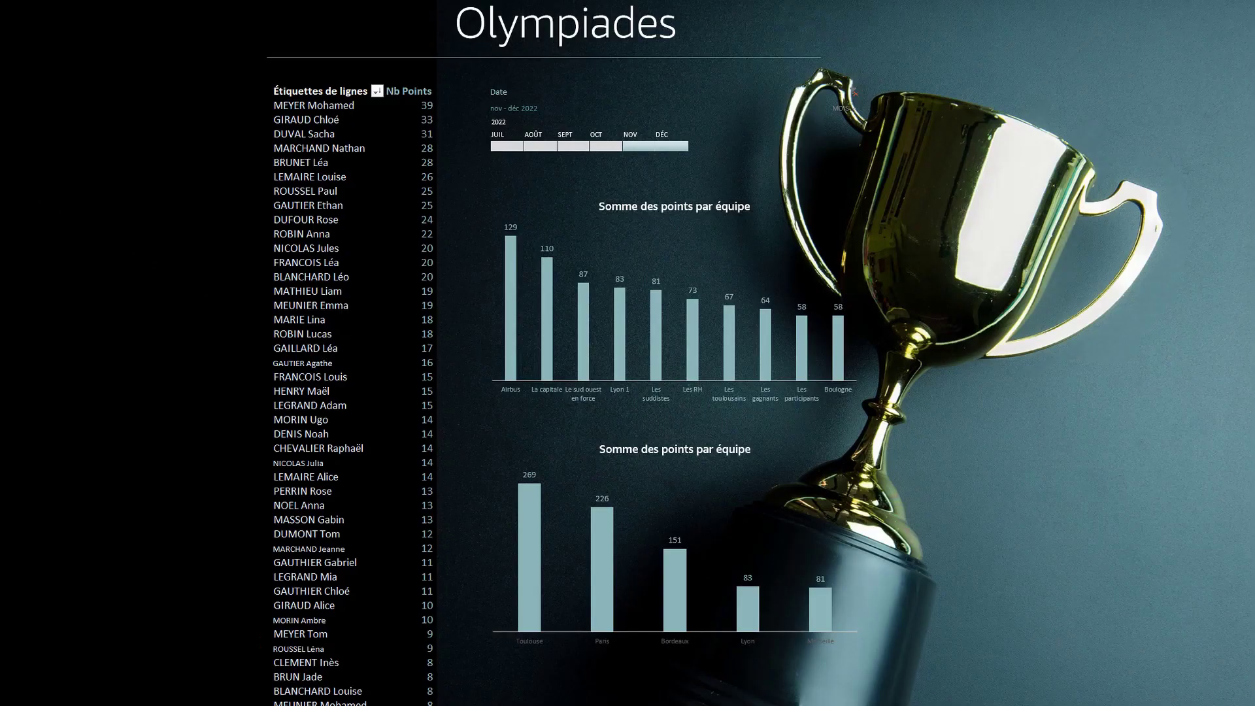
- Clear the dashboard's Date timeline filter, select November 2022 and switch the selection to December 2022
left_click(854, 94)
left_click(642, 146)
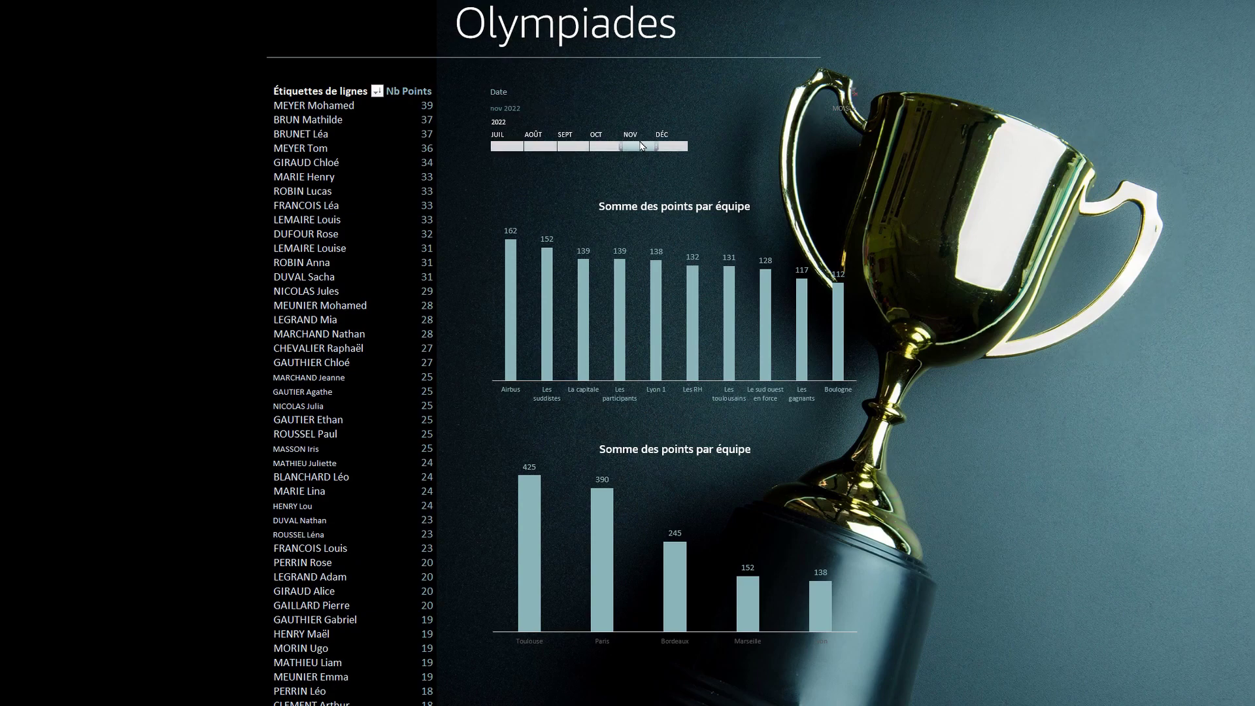
left_click(670, 147)
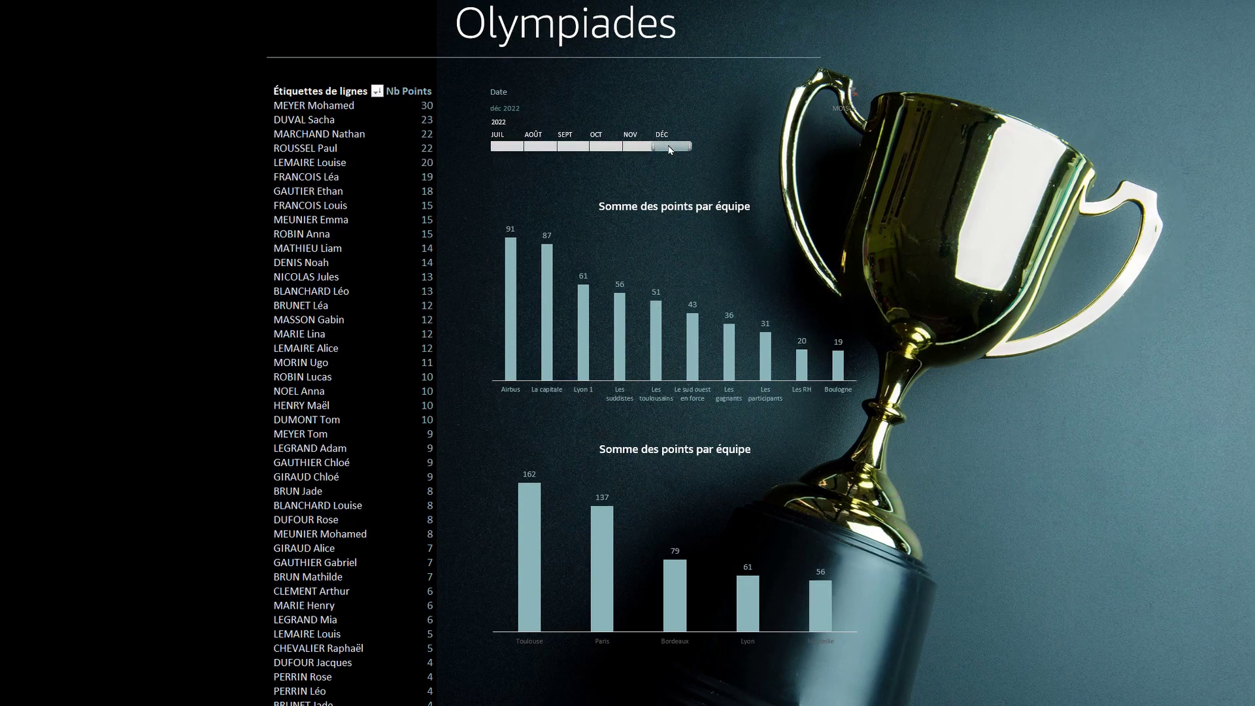